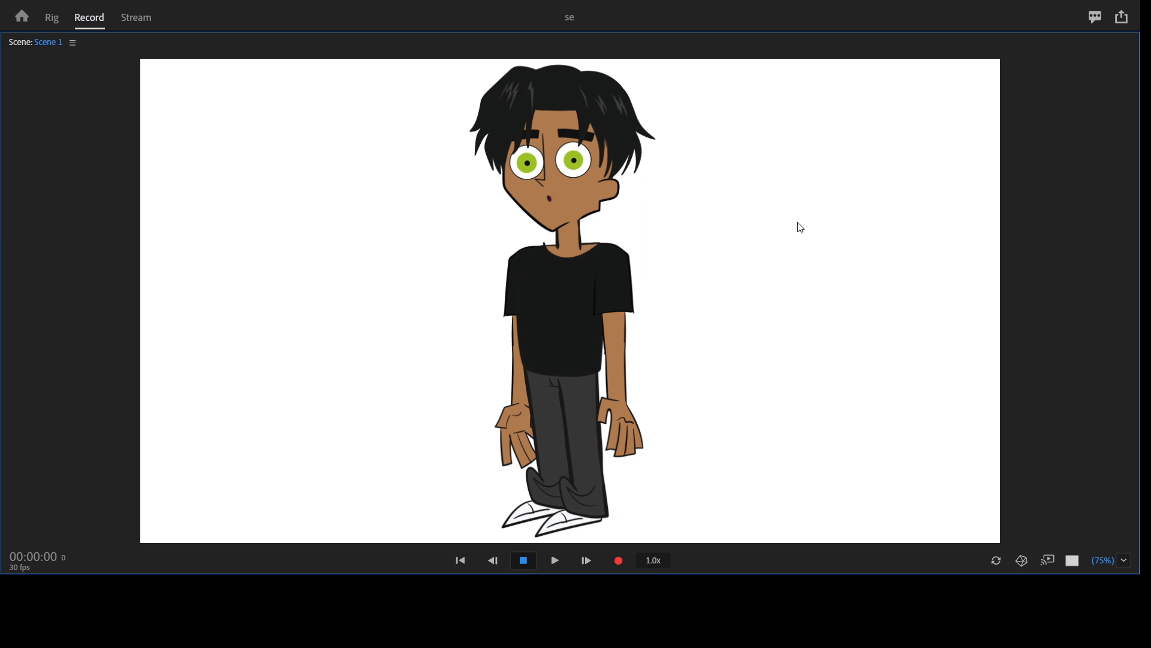
Preview the puppet in the enlarged scene view and return to the full recording workspace
{"action": "key", "text": "grave"}
{"action": "key", "text": "grave"}
{"action": "key", "text": "grave"}
{"action": "left_click", "coordinate": [92, 417]}
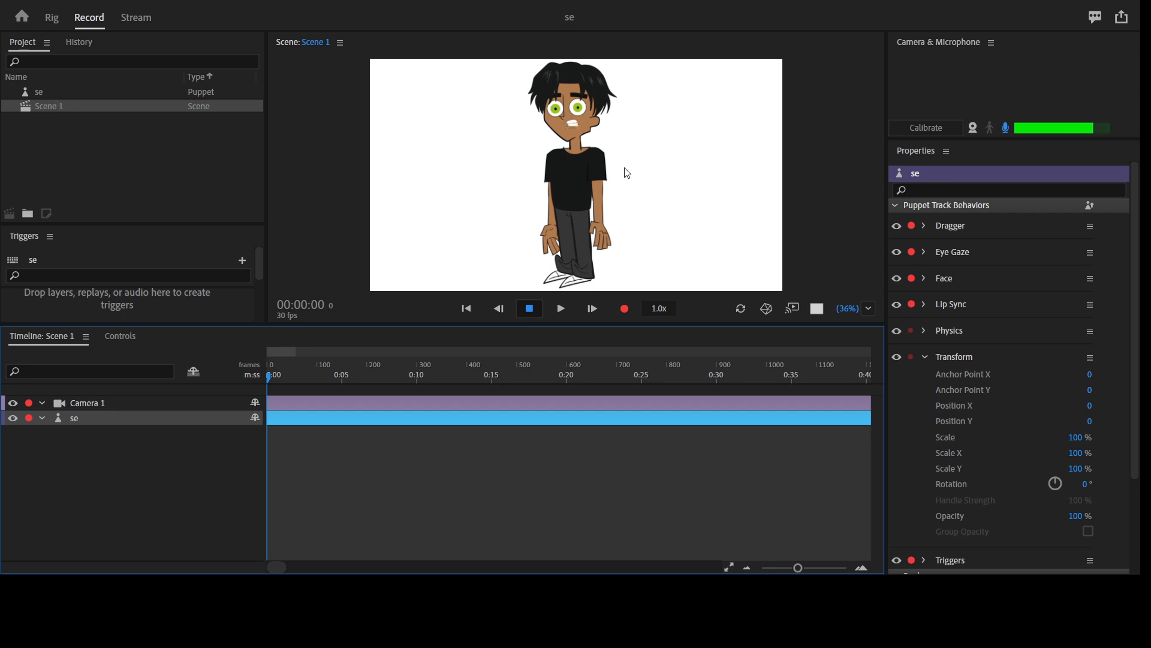
{"action": "key", "text": "grave"}
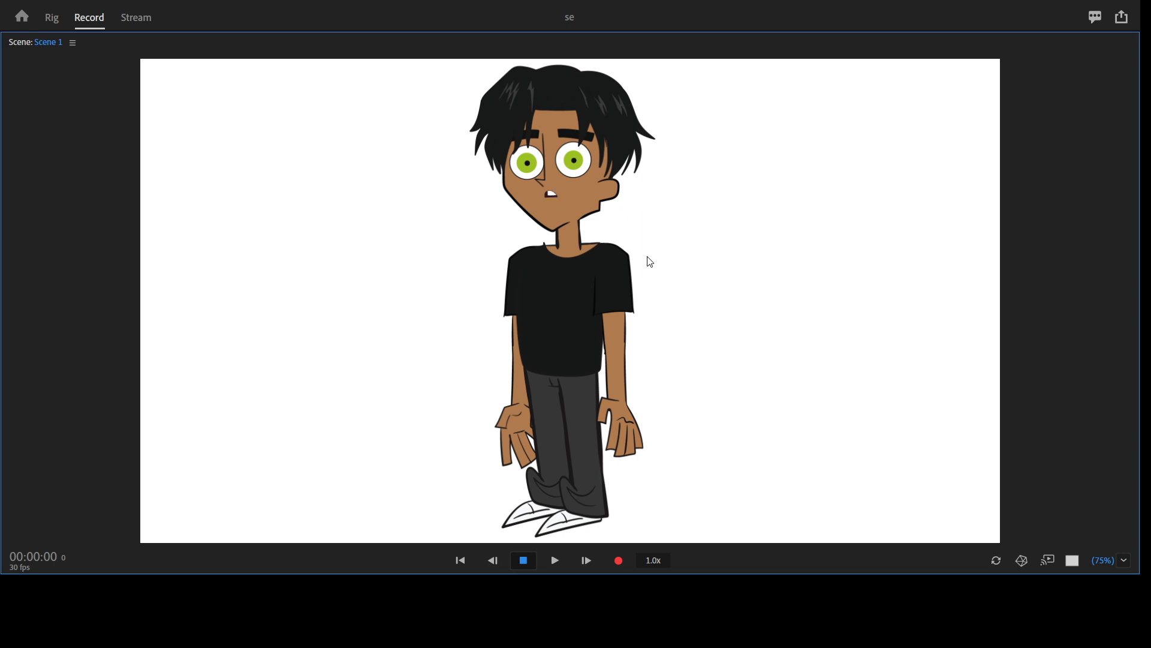
{"action": "key", "text": "grave"}
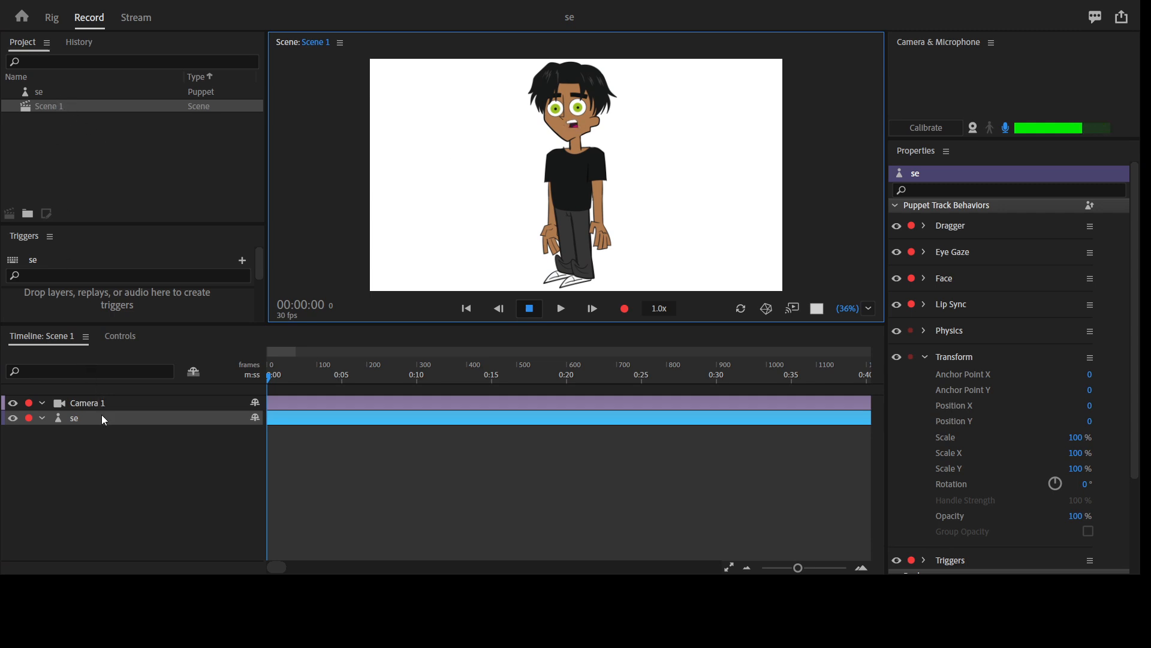
{"action": "key", "text": "grave"}
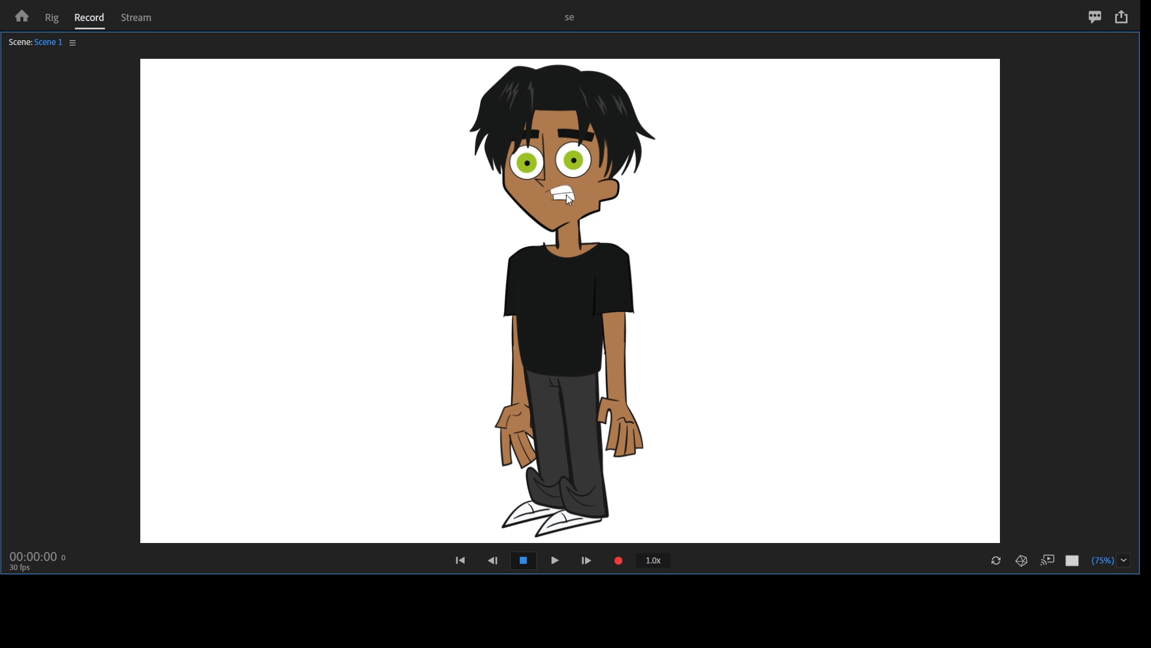
{"action": "key", "text": "grave"}
Open the se puppet for rigging and collapse the REF, Arm A, Arm B TOP, Head, Body and Arm B groups
{"action": "left_click", "coordinate": [130, 419]}
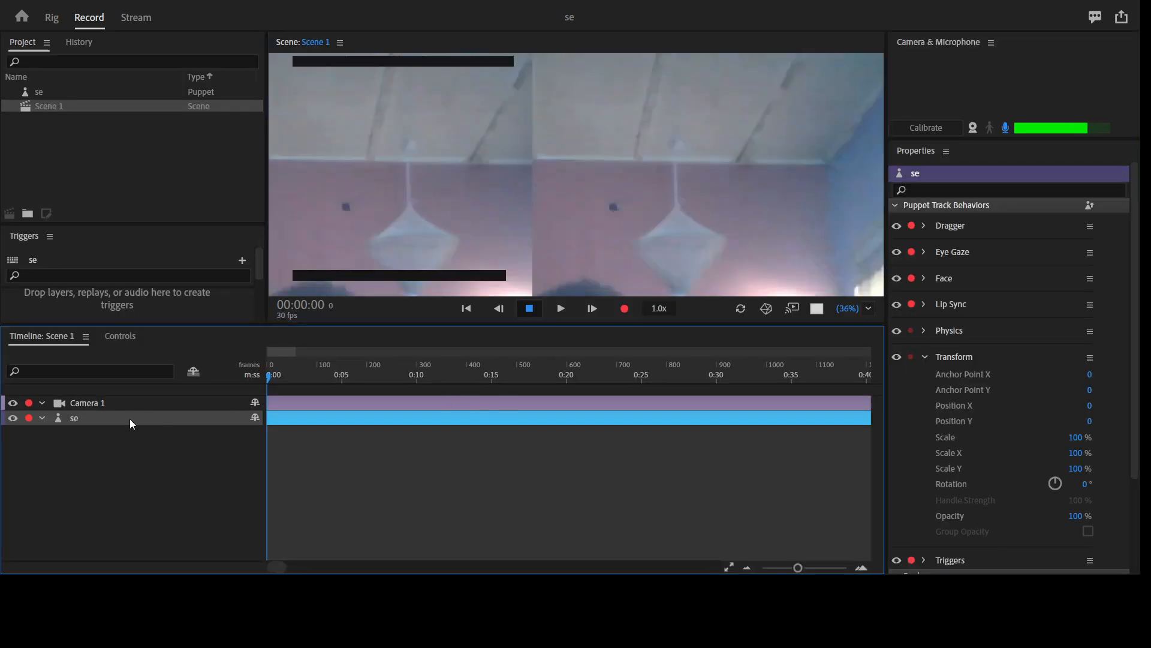
{"action": "double_click", "coordinate": [132, 421]}
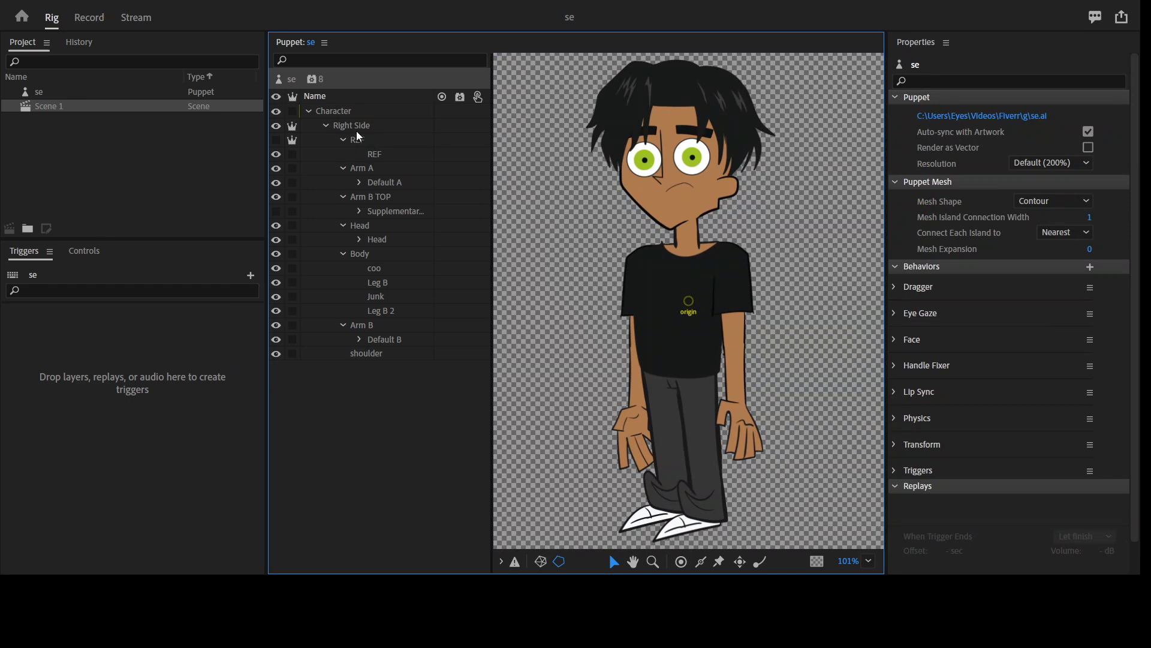
{"action": "left_click", "coordinate": [342, 141]}
{"action": "left_click", "coordinate": [343, 154]}
{"action": "left_click", "coordinate": [344, 167]}
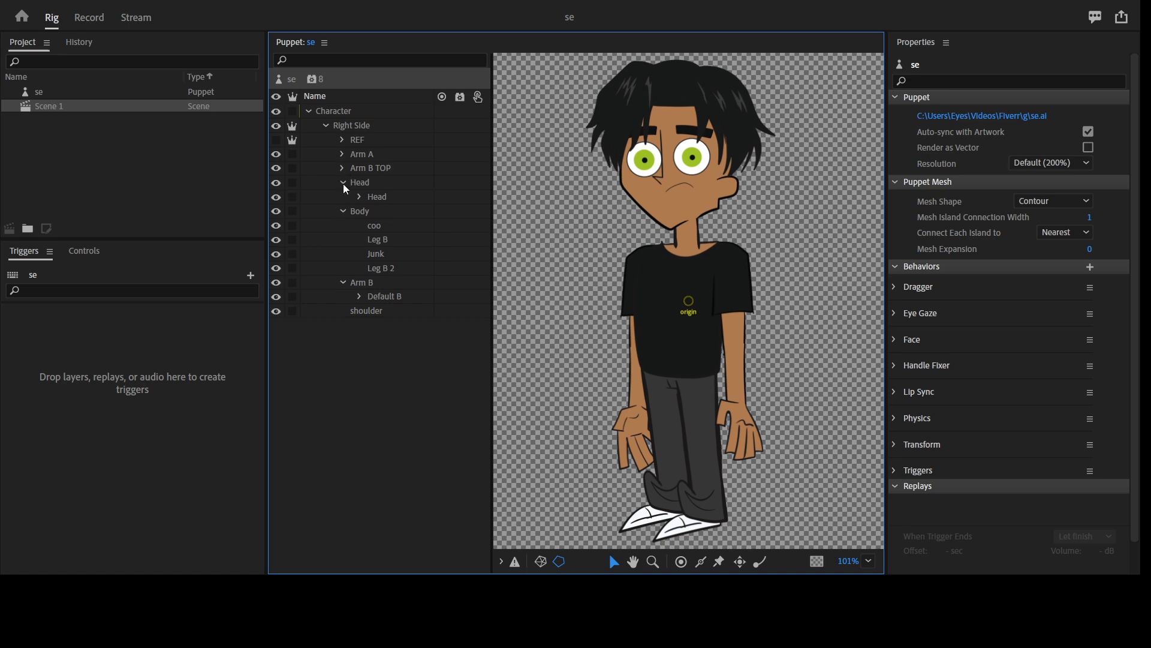
{"action": "left_click", "coordinate": [342, 183]}
{"action": "left_click", "coordinate": [343, 197]}
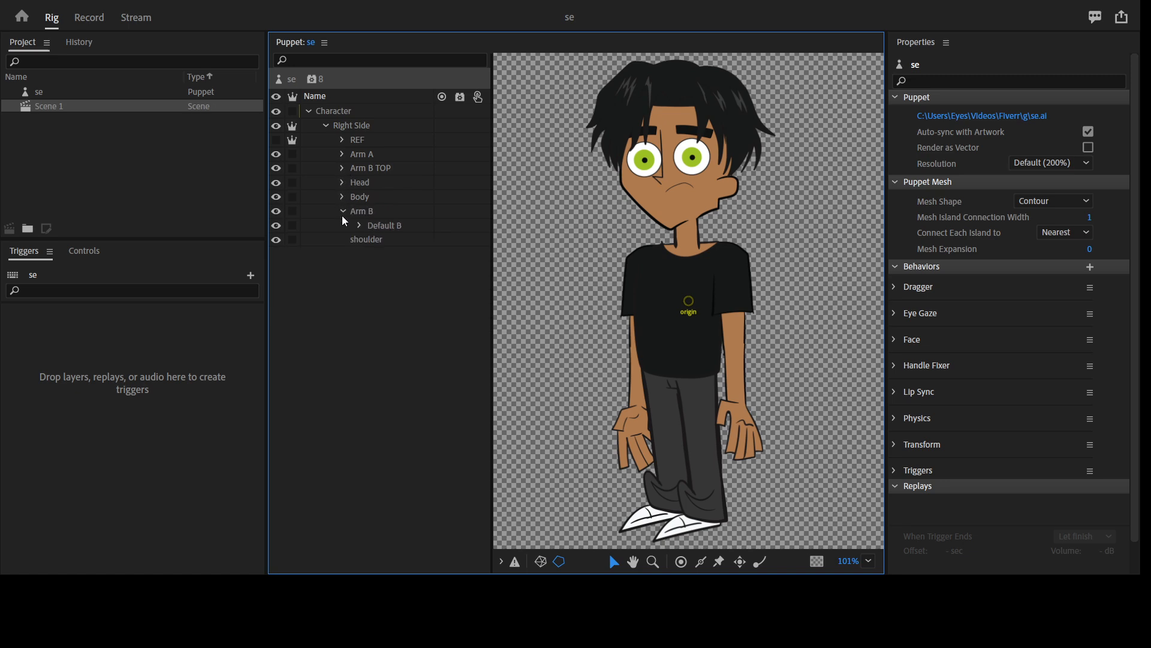
{"action": "left_click", "coordinate": [342, 212]}
Make the Character layer independent
{"action": "left_click", "coordinate": [350, 110]}
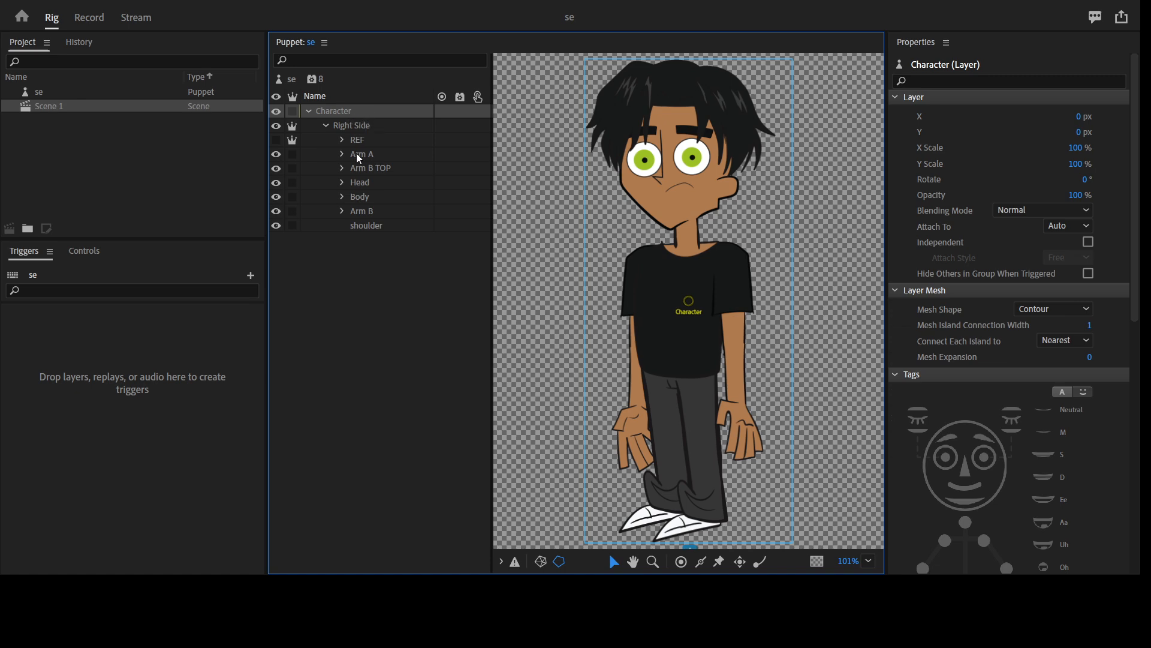
{"action": "left_click", "coordinate": [292, 110]}
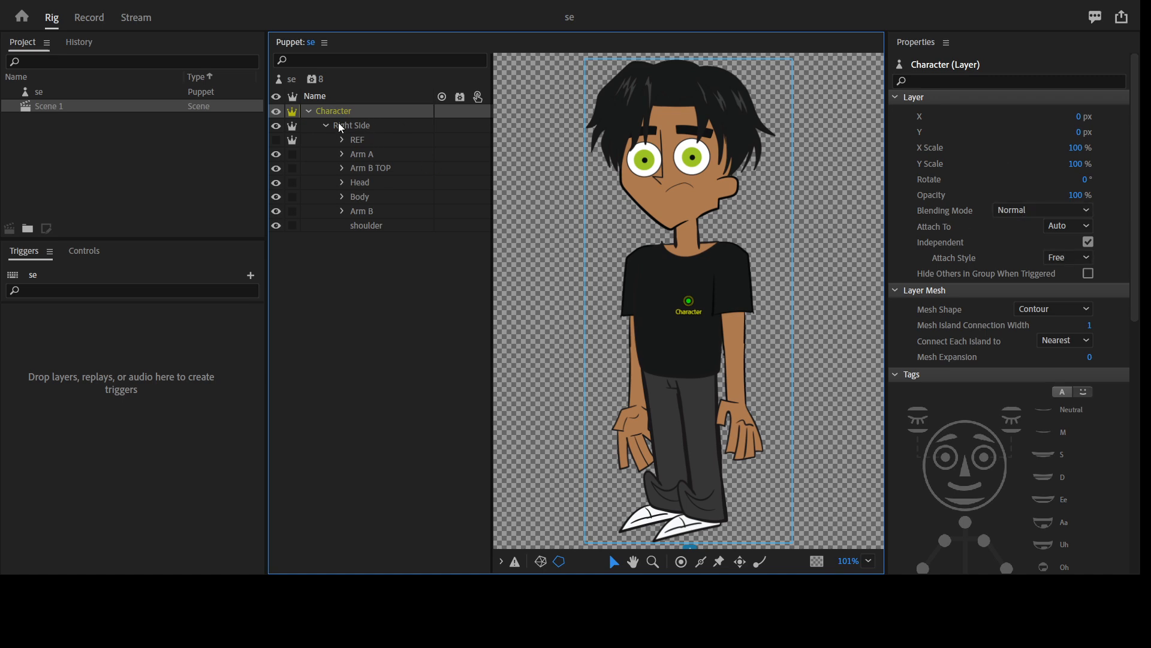
Set the Right Side layer's attach style to Free and move its origin handle from the chest down to the waist
{"action": "left_click", "coordinate": [349, 130]}
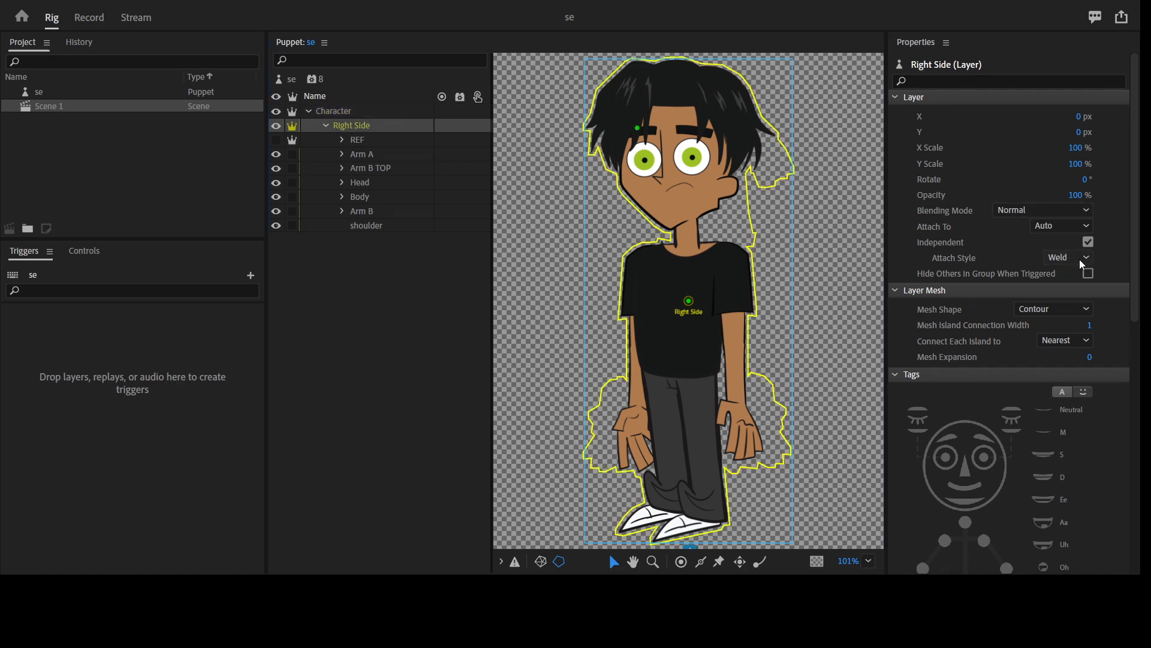
{"action": "left_click", "coordinate": [1066, 308]}
{"action": "left_click_drag", "start_coordinate": [685, 302], "coordinate": [672, 370]}
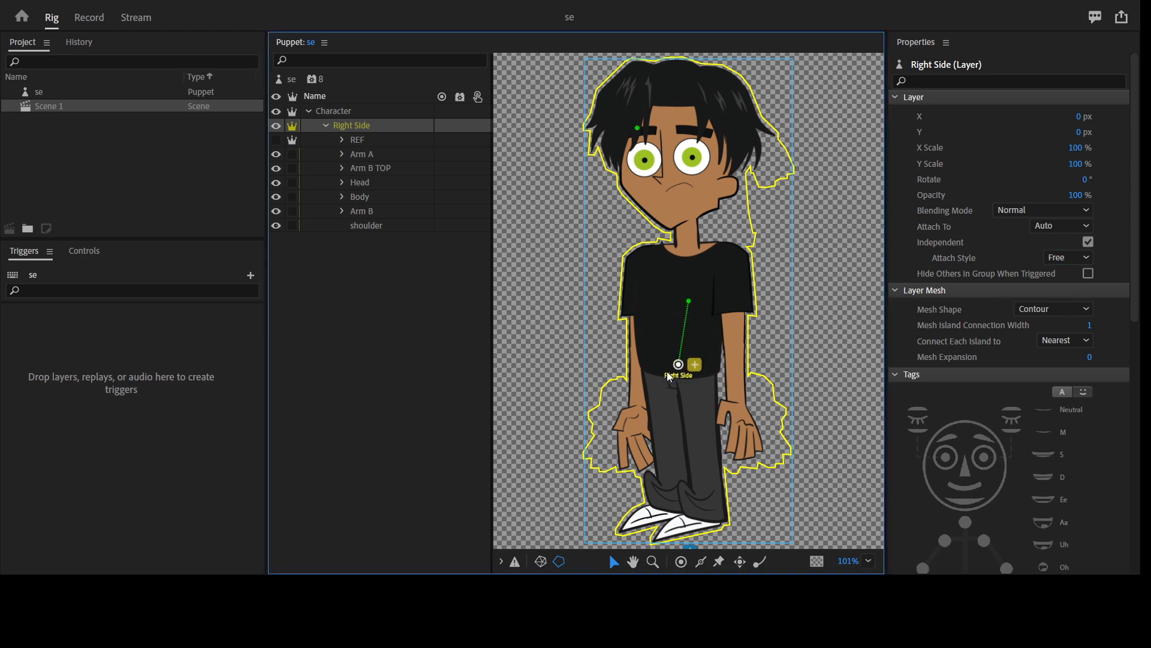
{"action": "left_click", "coordinate": [688, 301]}
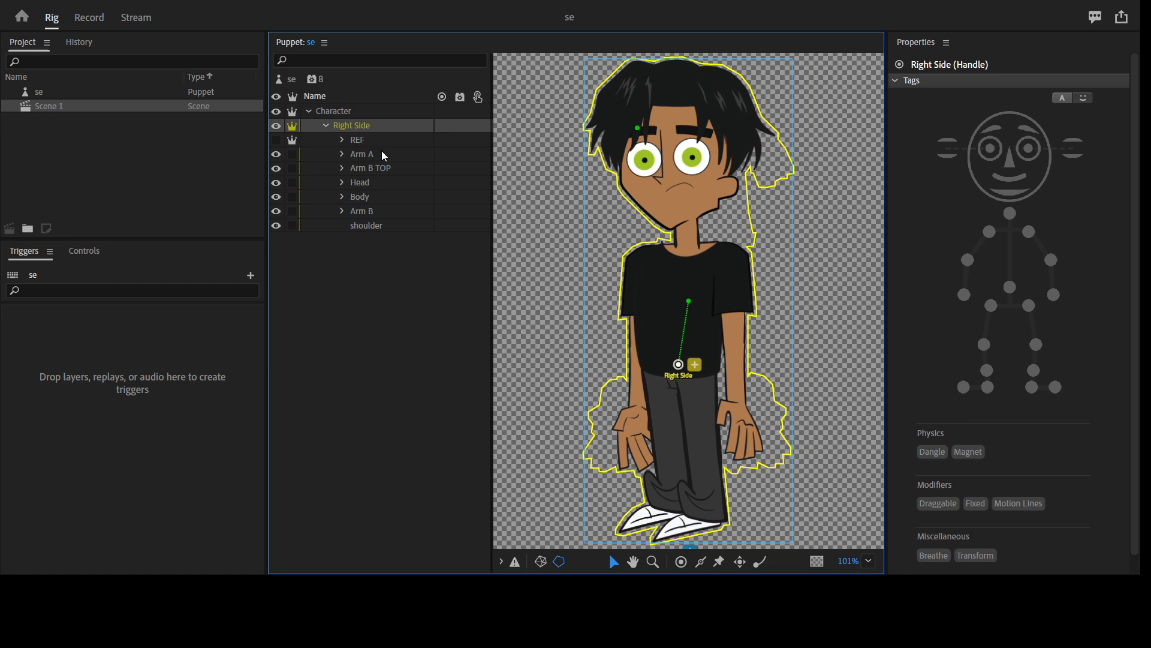
Expand the nested Head groups down to the Hair variants and select hair layer 3
{"action": "left_click", "coordinate": [343, 181]}
{"action": "left_click", "coordinate": [359, 196]}
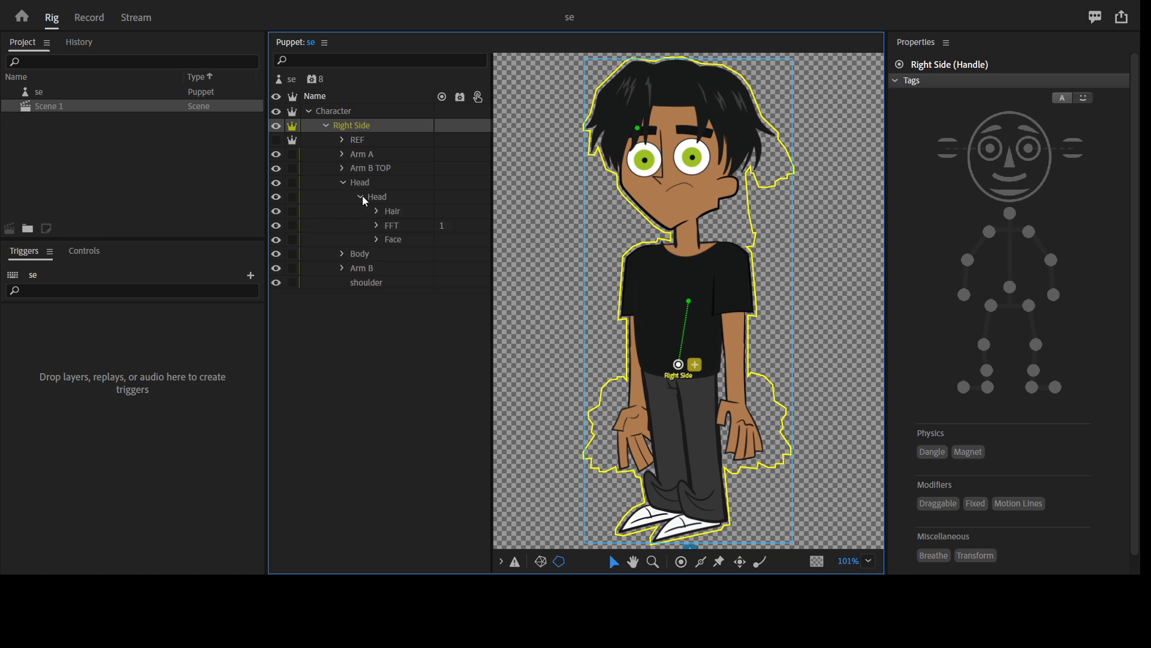
{"action": "left_click", "coordinate": [363, 195]}
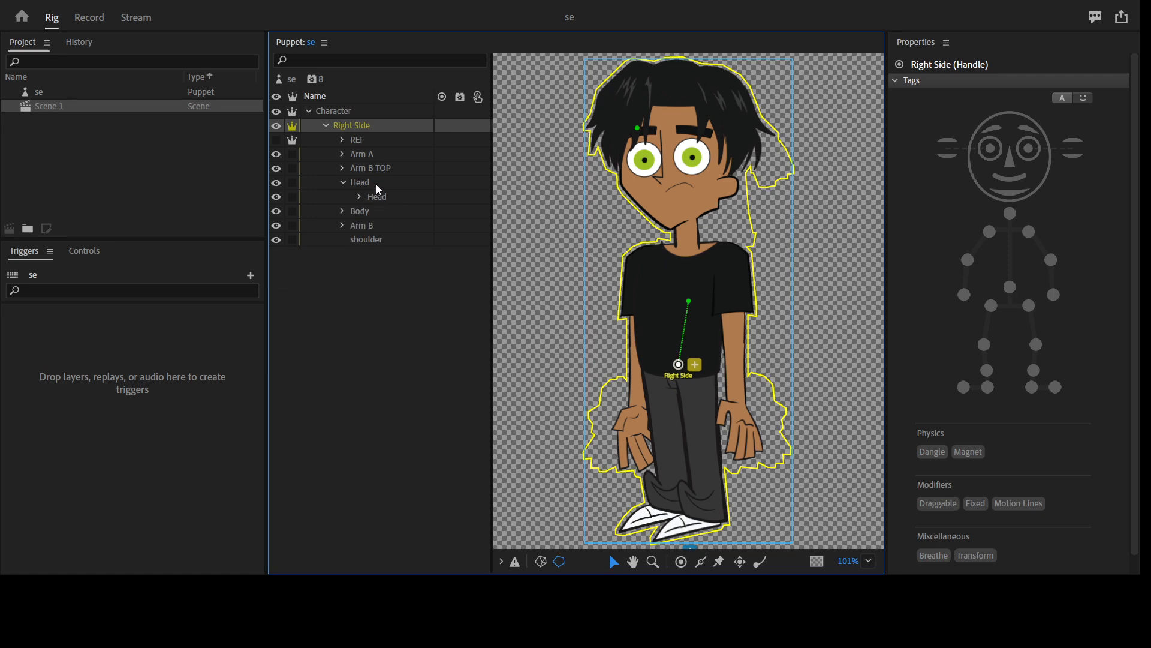
{"action": "left_click", "coordinate": [376, 181]}
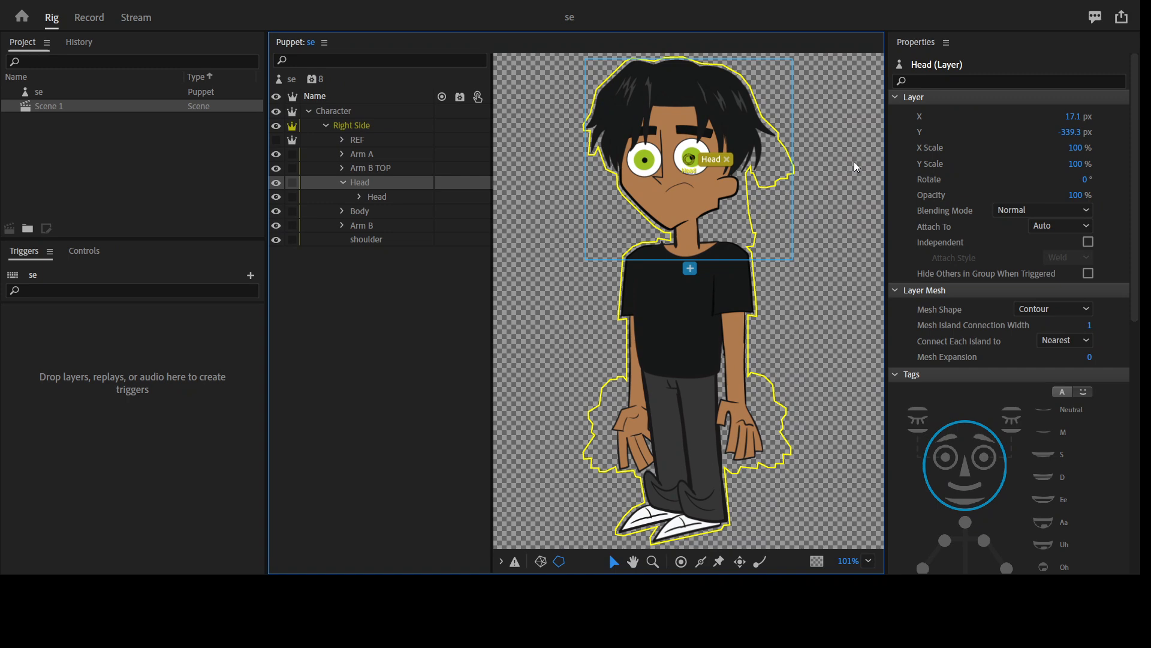
{"action": "left_click", "coordinate": [384, 196]}
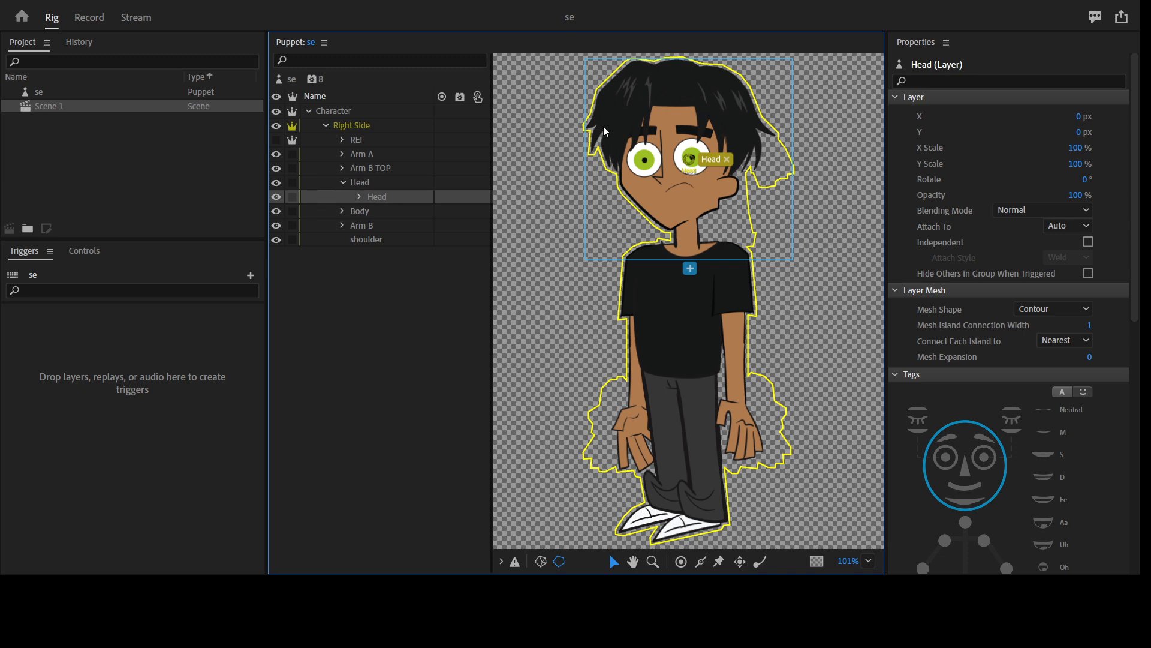
{"action": "left_click", "coordinate": [360, 196]}
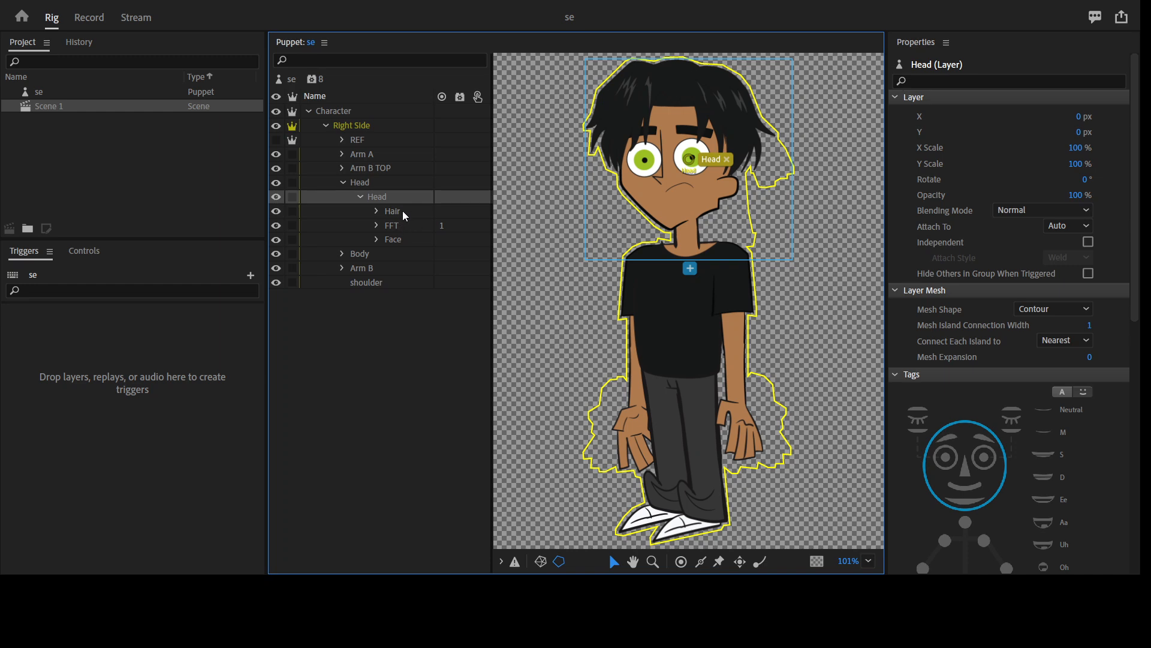
{"action": "left_click", "coordinate": [403, 213]}
{"action": "left_click", "coordinate": [377, 211]}
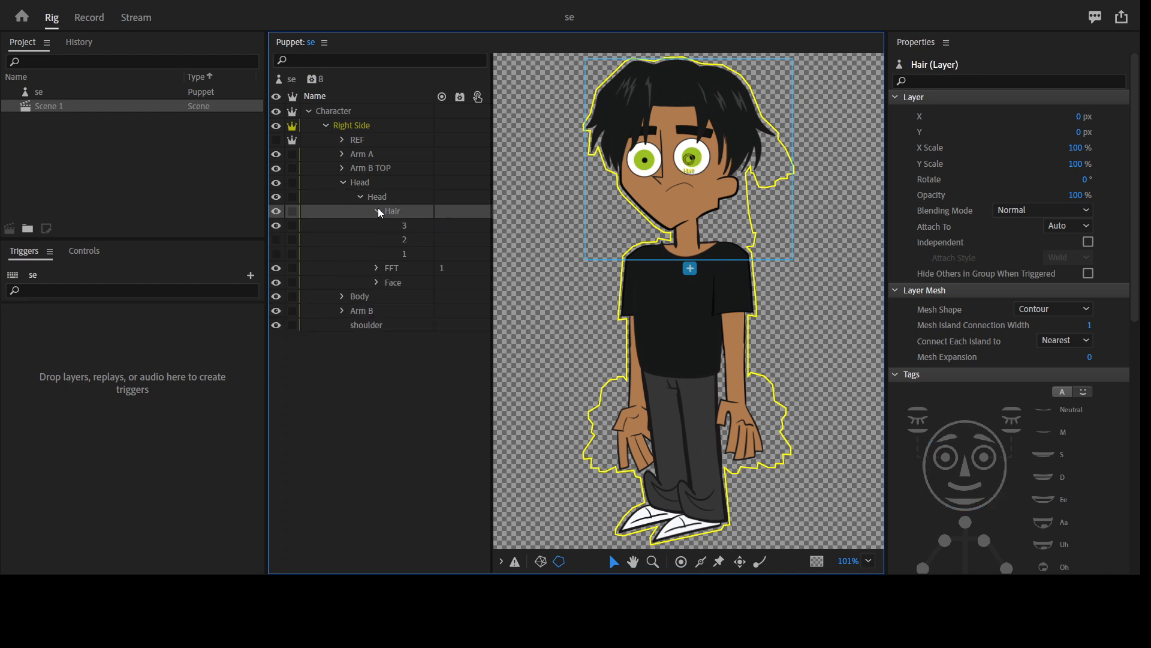
{"action": "left_click", "coordinate": [404, 226]}
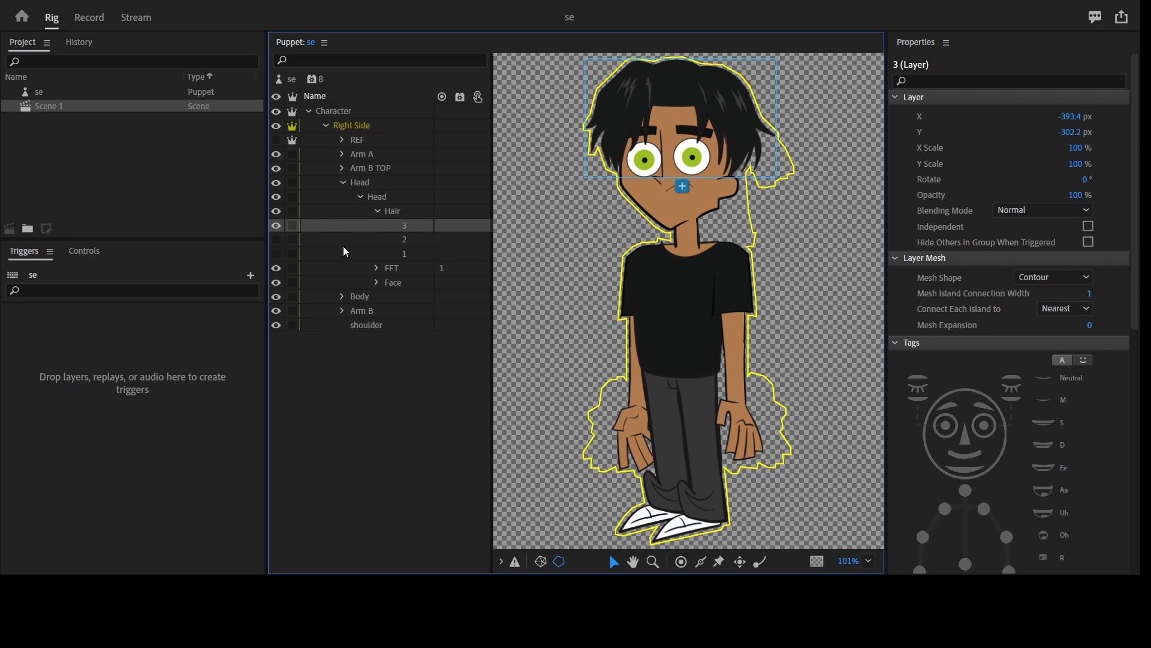
Preview hair variants 2 and 1 one at a time, and return to showing only hair 3
{"action": "left_click", "coordinate": [278, 239]}
{"action": "left_click", "coordinate": [277, 226]}
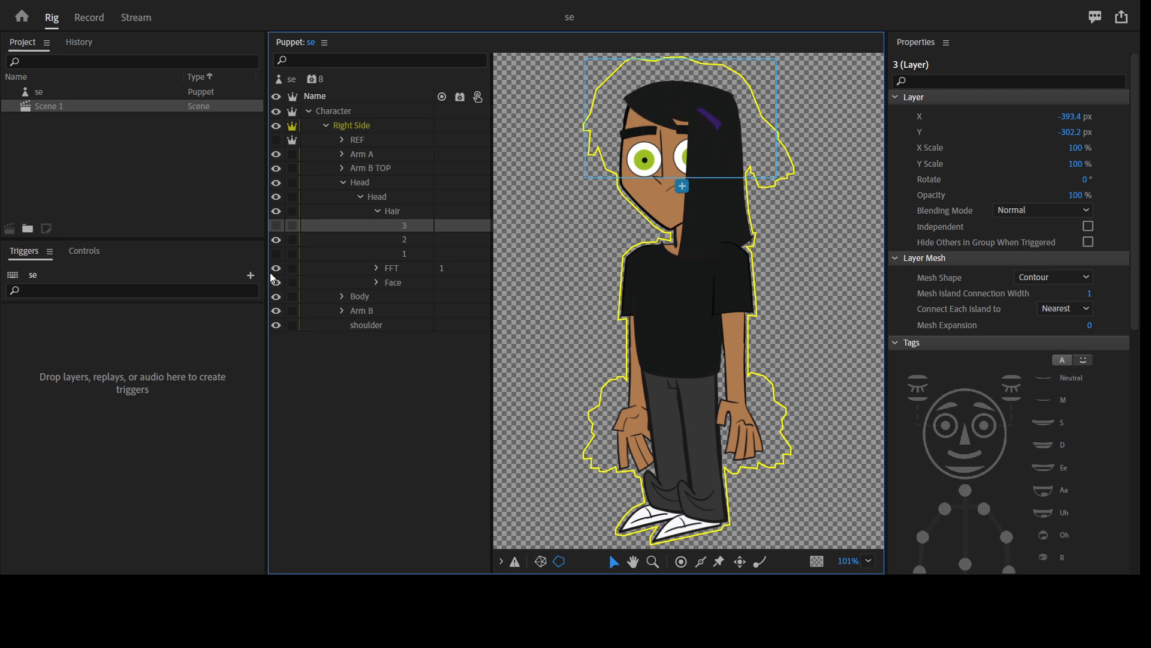
{"action": "left_click", "coordinate": [278, 253]}
{"action": "left_click", "coordinate": [277, 239]}
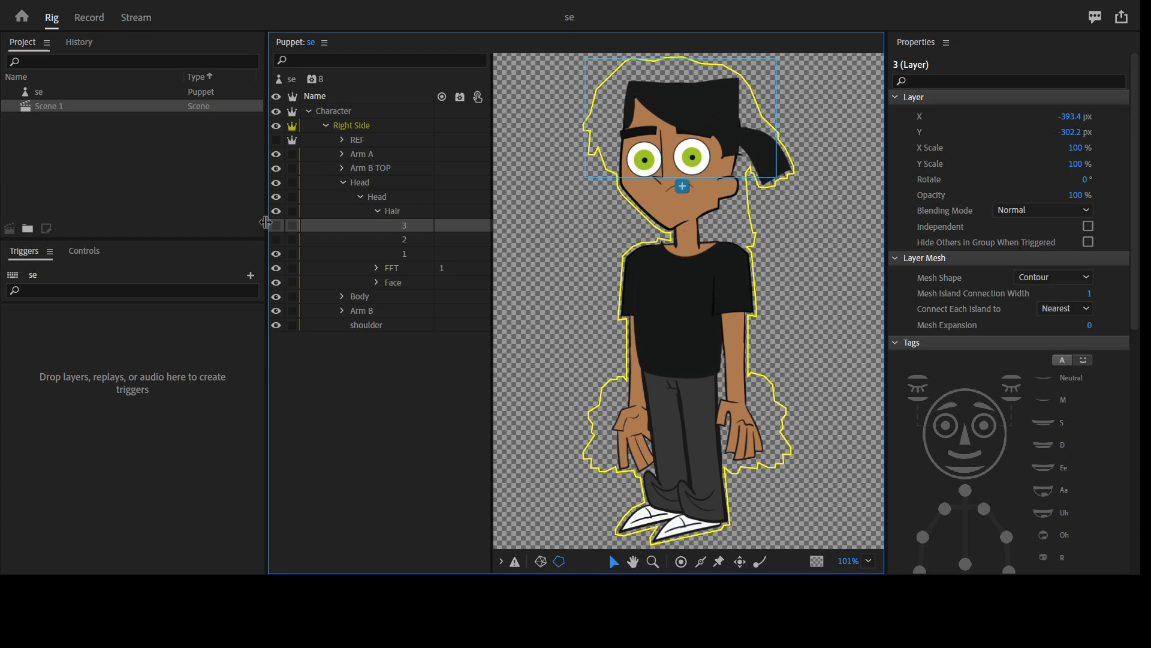
{"action": "left_click", "coordinate": [276, 225]}
{"action": "left_click", "coordinate": [276, 253]}
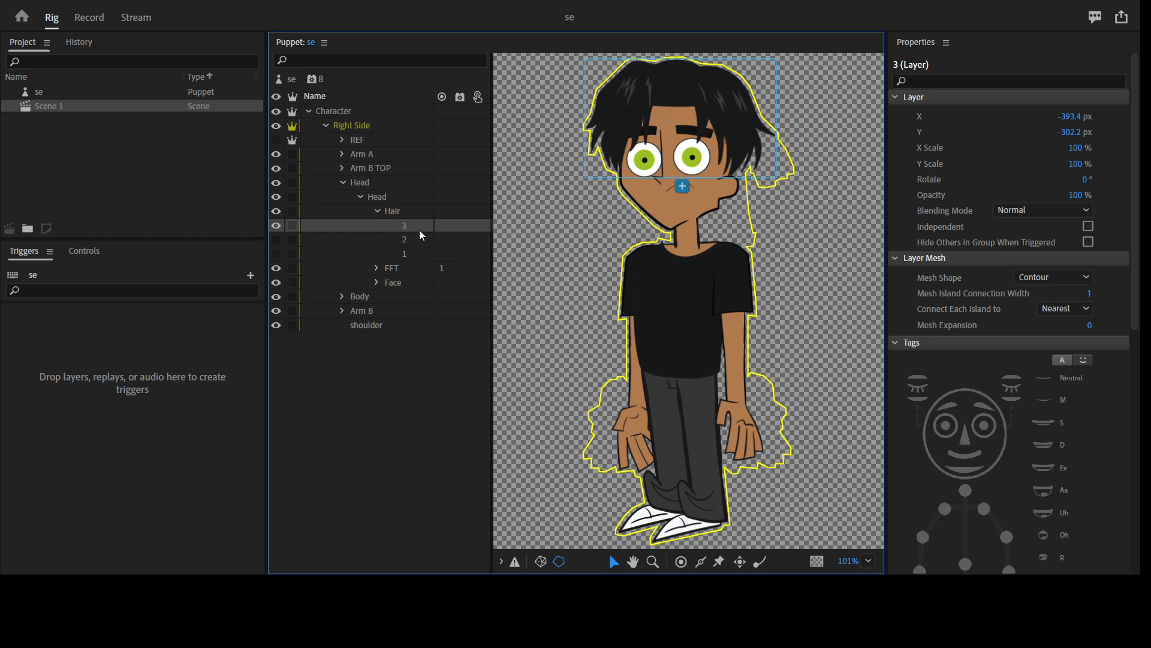
Collapse the Hair group and create a trigger swap set from it
{"action": "left_click", "coordinate": [377, 211]}
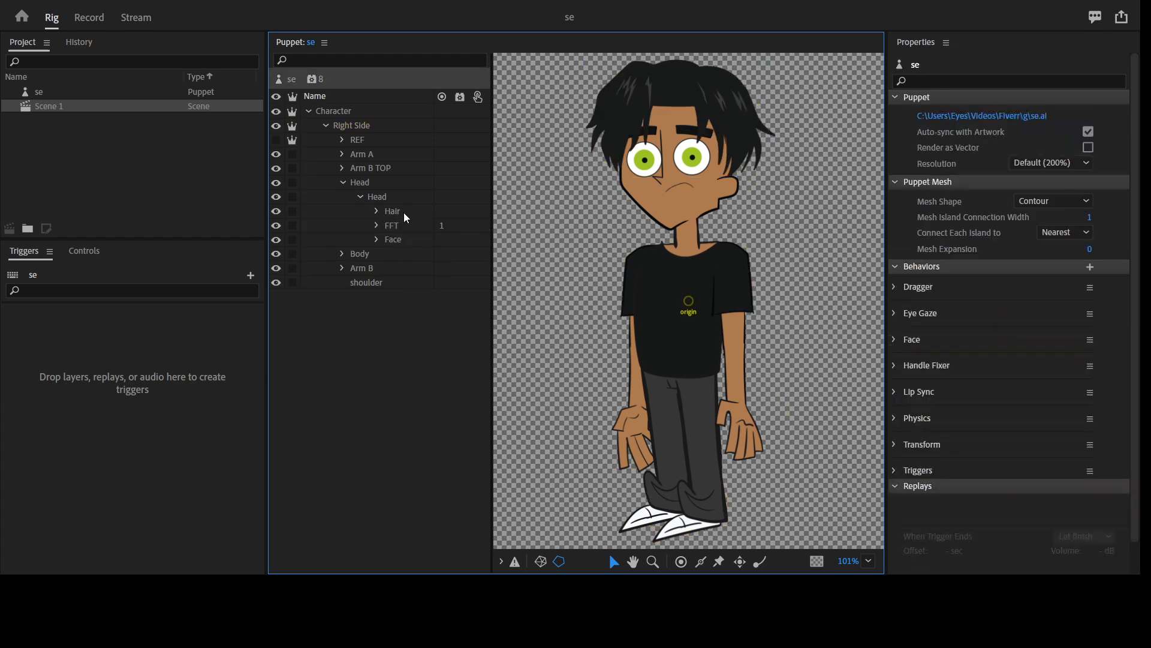
{"action": "left_click_drag", "start_coordinate": [401, 213], "coordinate": [182, 540]}
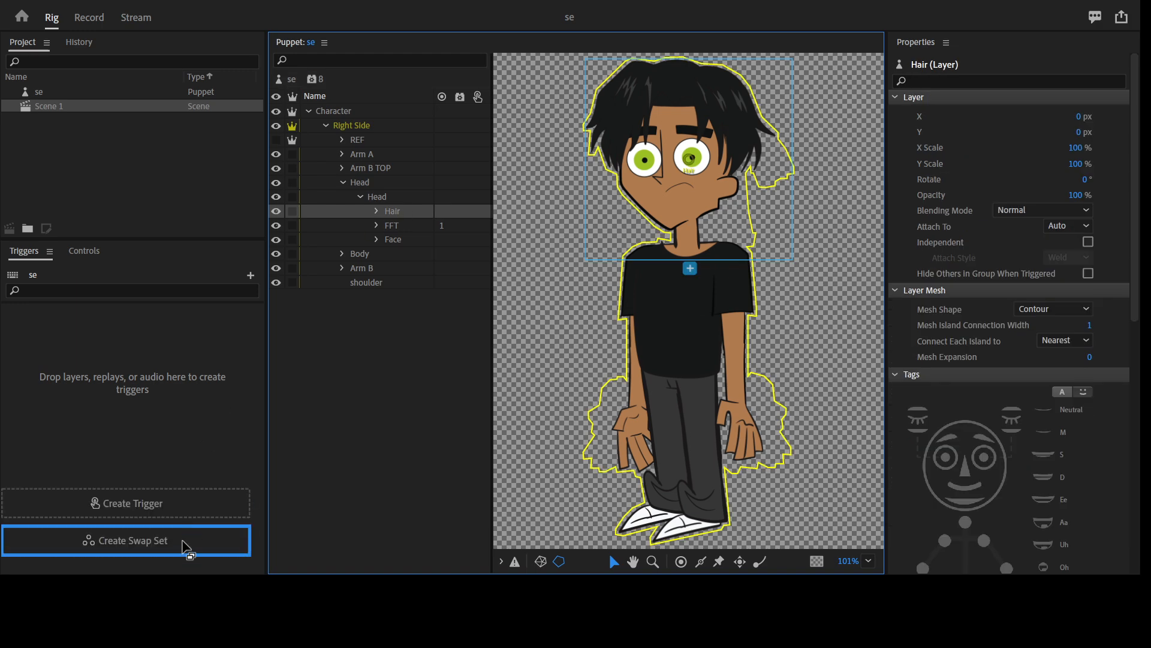
{"action": "left_click_drag", "start_coordinate": [161, 299], "coordinate": [175, 324]}
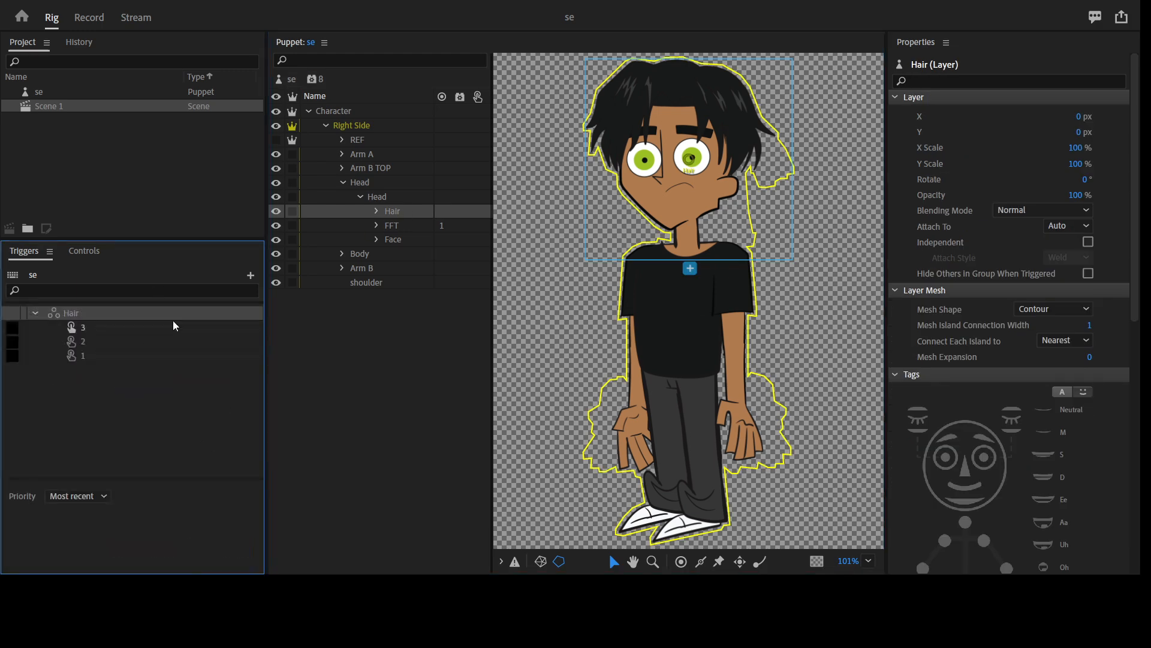
Turn on Latch for the three Hair triggers, 3, 2 and 1
{"action": "left_click", "coordinate": [88, 331]}
{"action": "left_click", "coordinate": [99, 358], "text": "shift"}
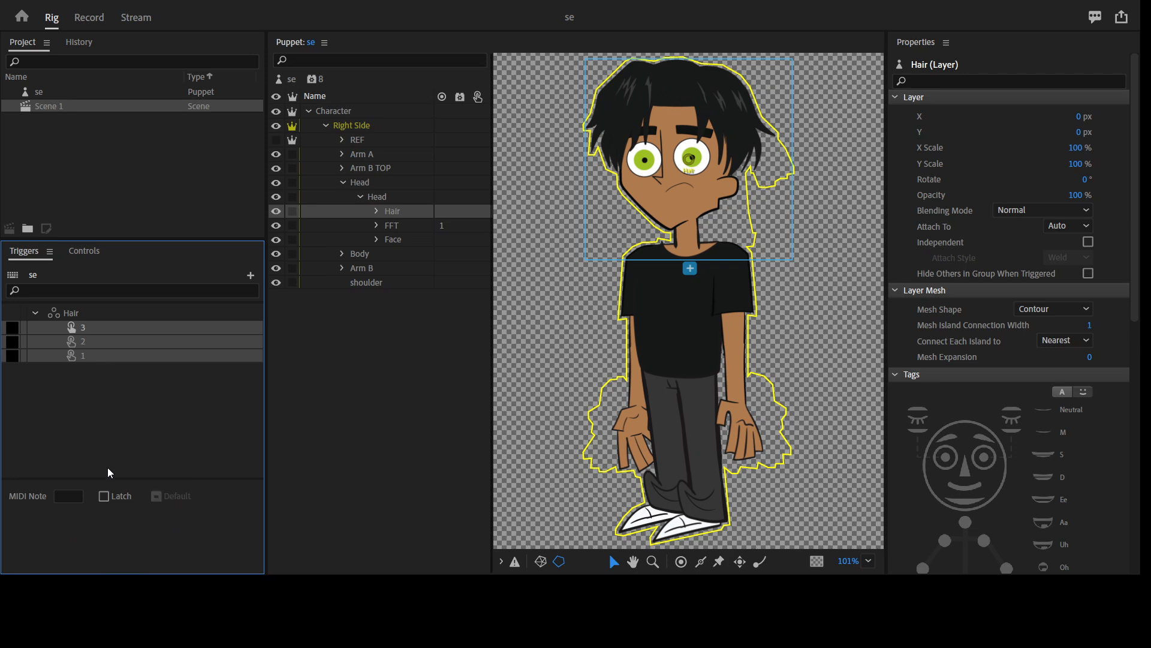
{"action": "left_click", "coordinate": [105, 494]}
Examine the trigger assignments on the Hair variants, and collapse the Hair and inner Head groups
{"action": "left_click", "coordinate": [401, 213]}
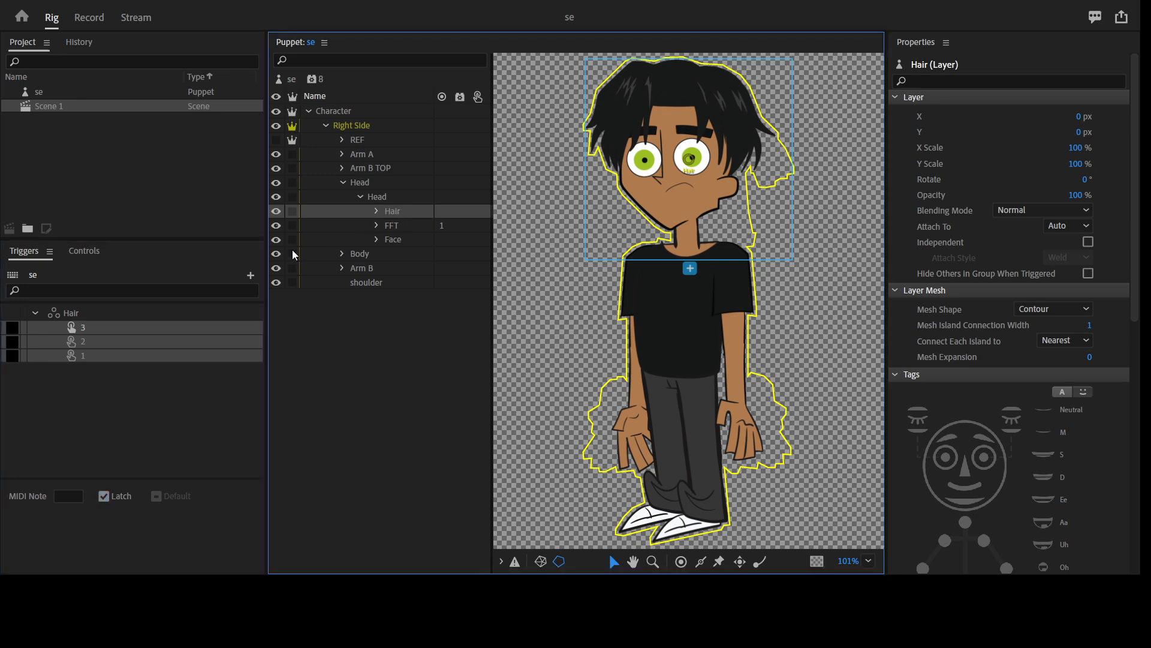
{"action": "left_click", "coordinate": [376, 211]}
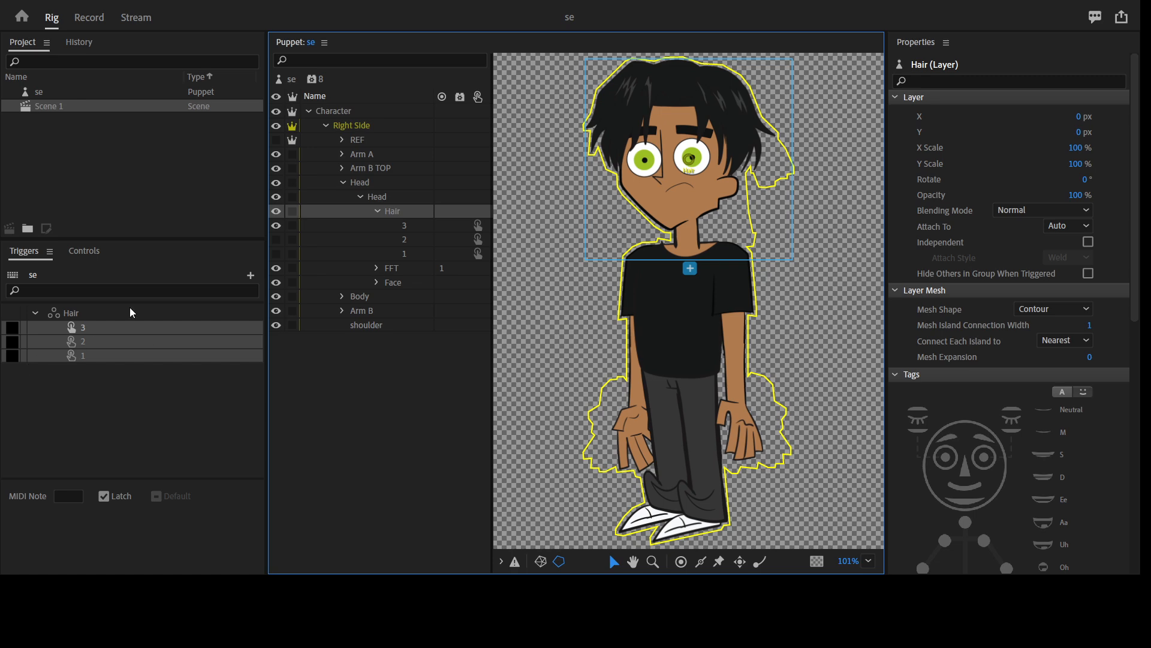
{"action": "left_click", "coordinate": [378, 210]}
{"action": "left_click", "coordinate": [360, 196]}
{"action": "left_click", "coordinate": [336, 246]}
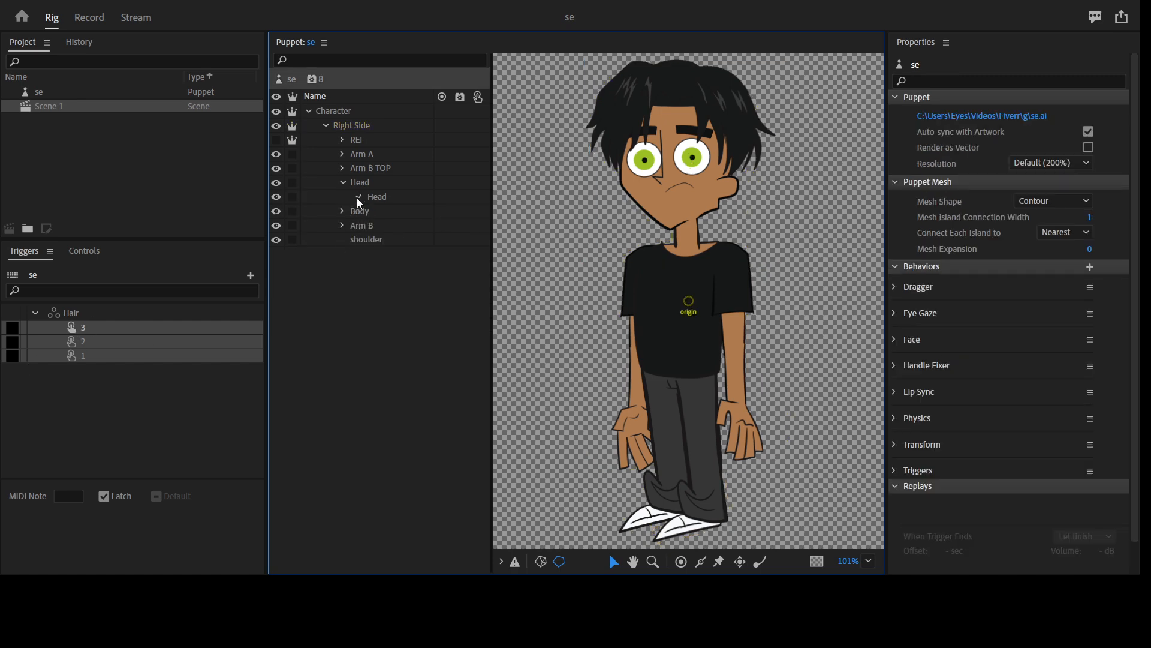
Create a trigger swap set from the Eye Brow group inside the head's FFT group
{"action": "left_click", "coordinate": [360, 197]}
{"action": "left_click", "coordinate": [378, 225]}
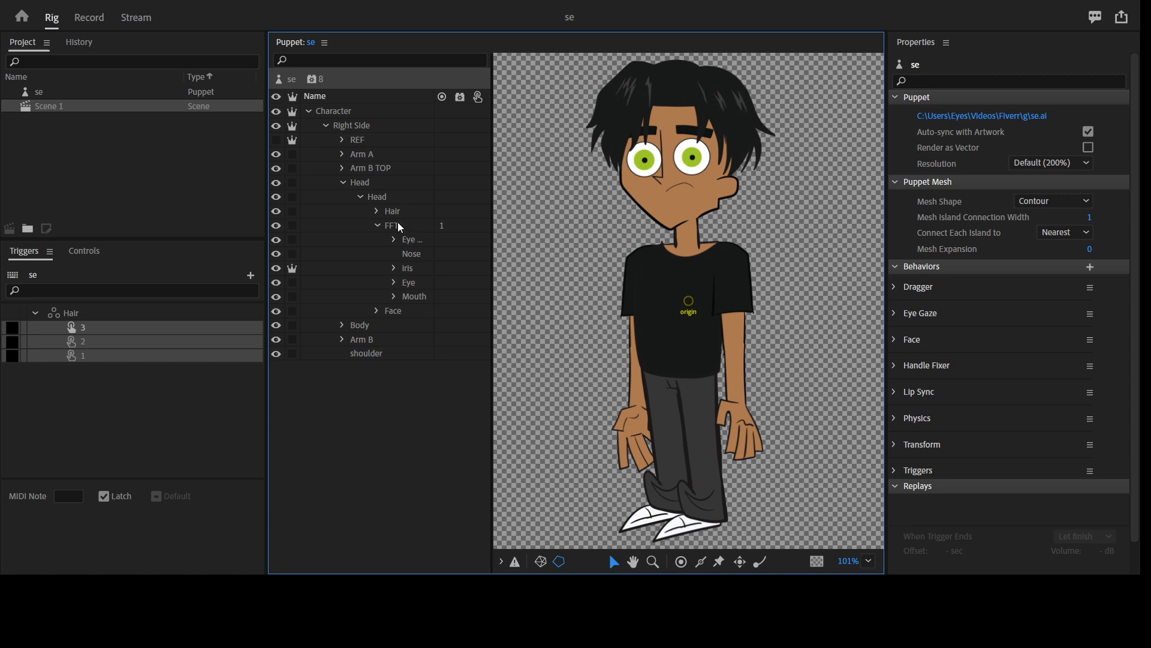
{"action": "left_click", "coordinate": [412, 228]}
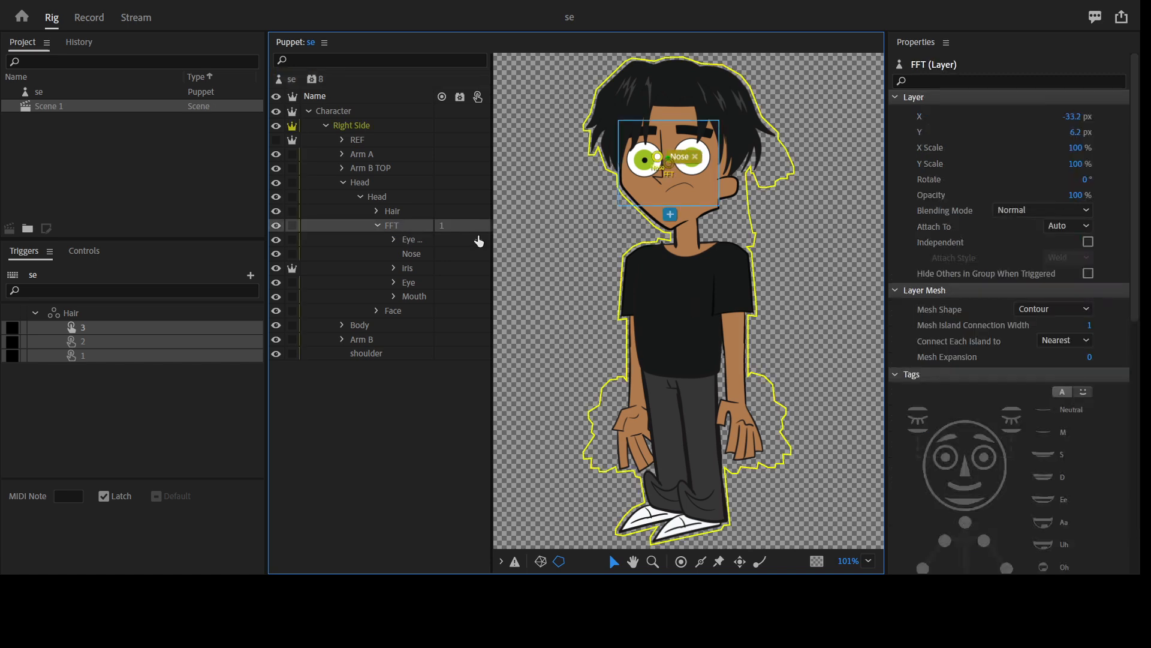
{"action": "left_click", "coordinate": [393, 239]}
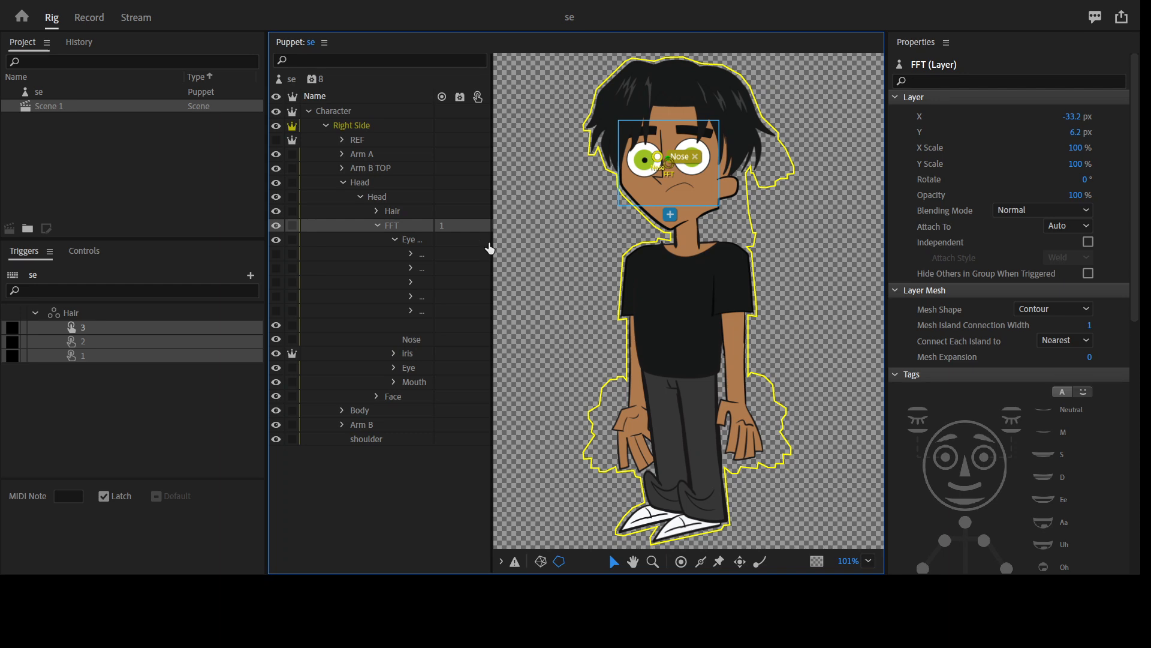
{"action": "left_click_drag", "start_coordinate": [492, 243], "coordinate": [522, 244]}
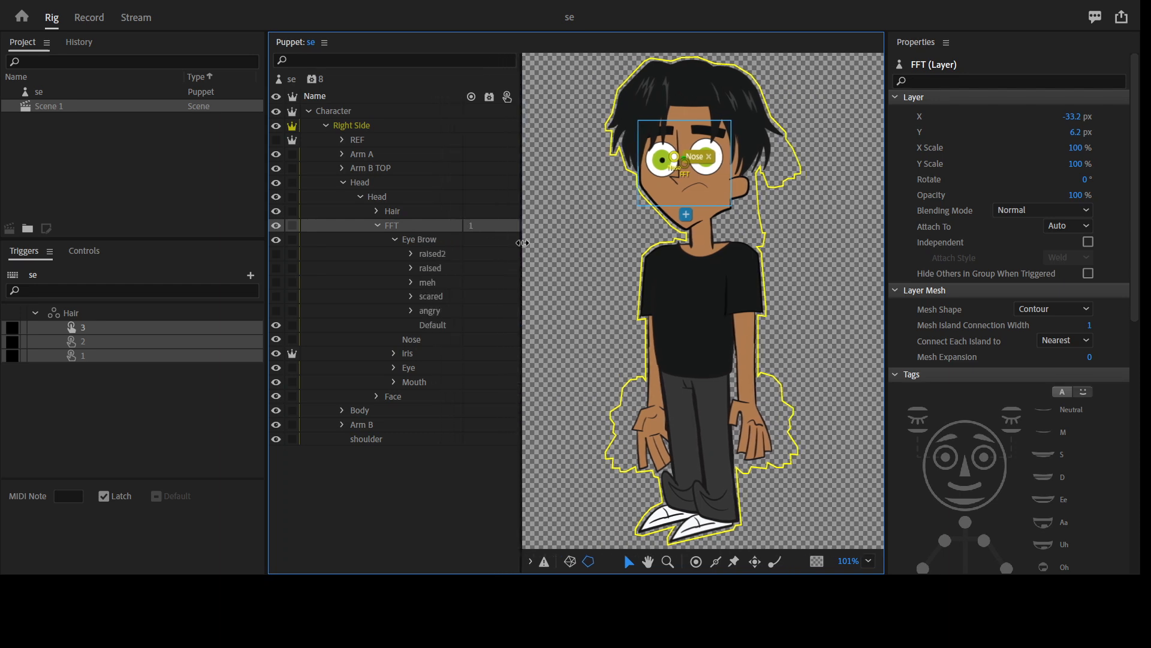
{"action": "left_click", "coordinate": [417, 240]}
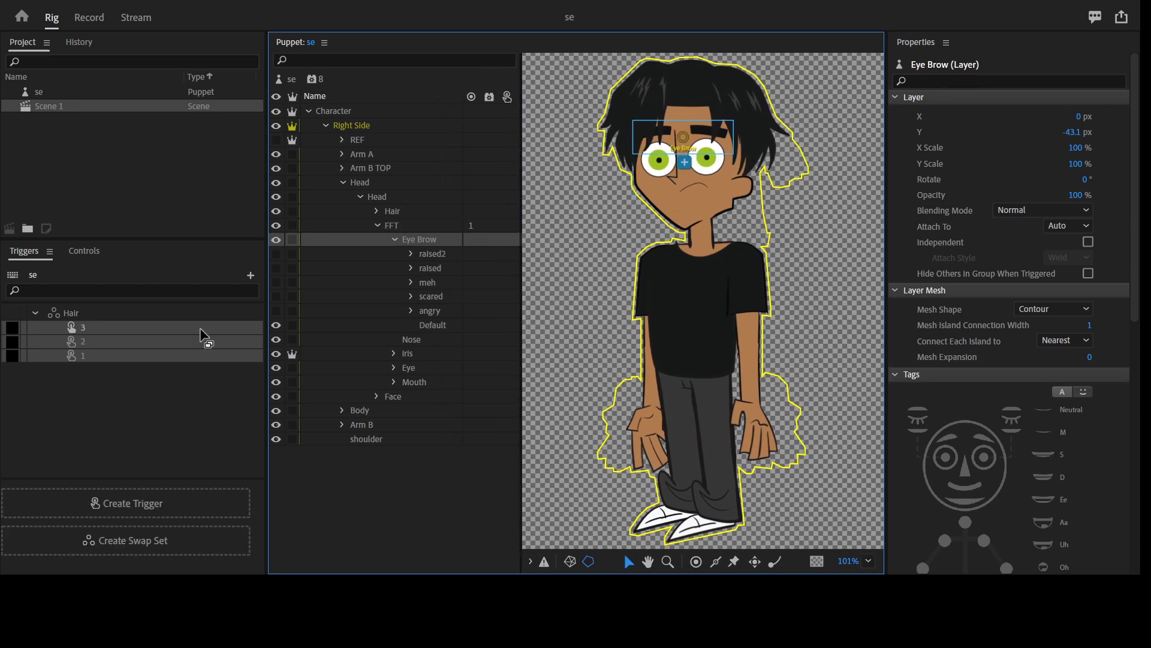
Examine the layers inside the raised2 and raised eyebrow groups
{"action": "left_click", "coordinate": [412, 253]}
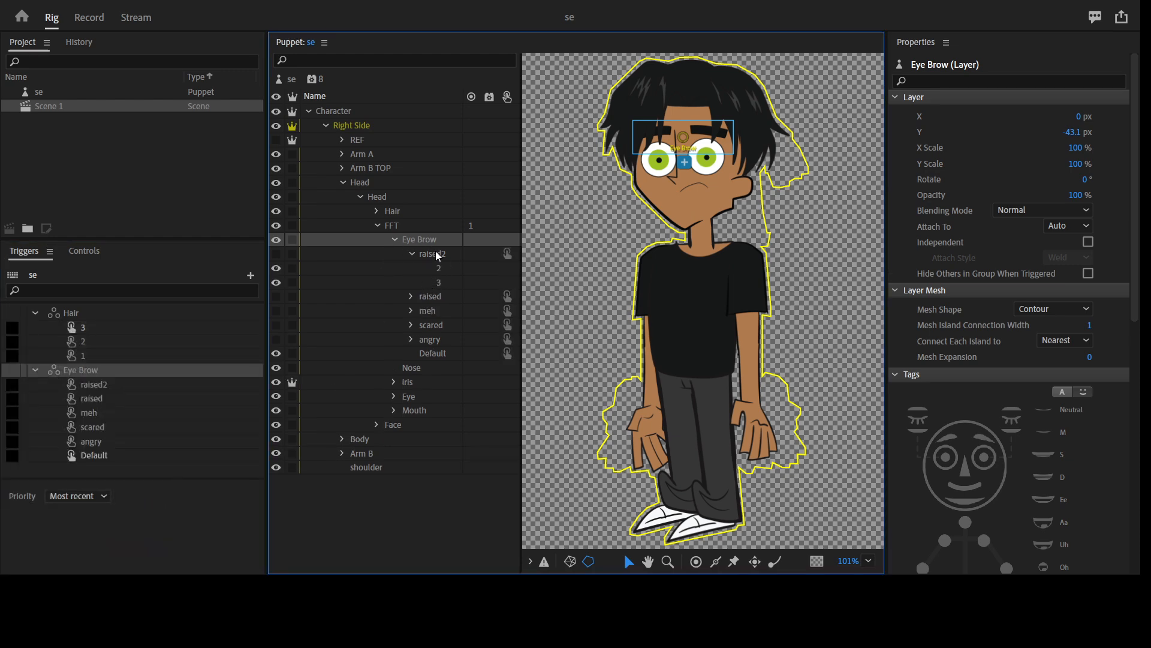
{"action": "left_click", "coordinate": [438, 267]}
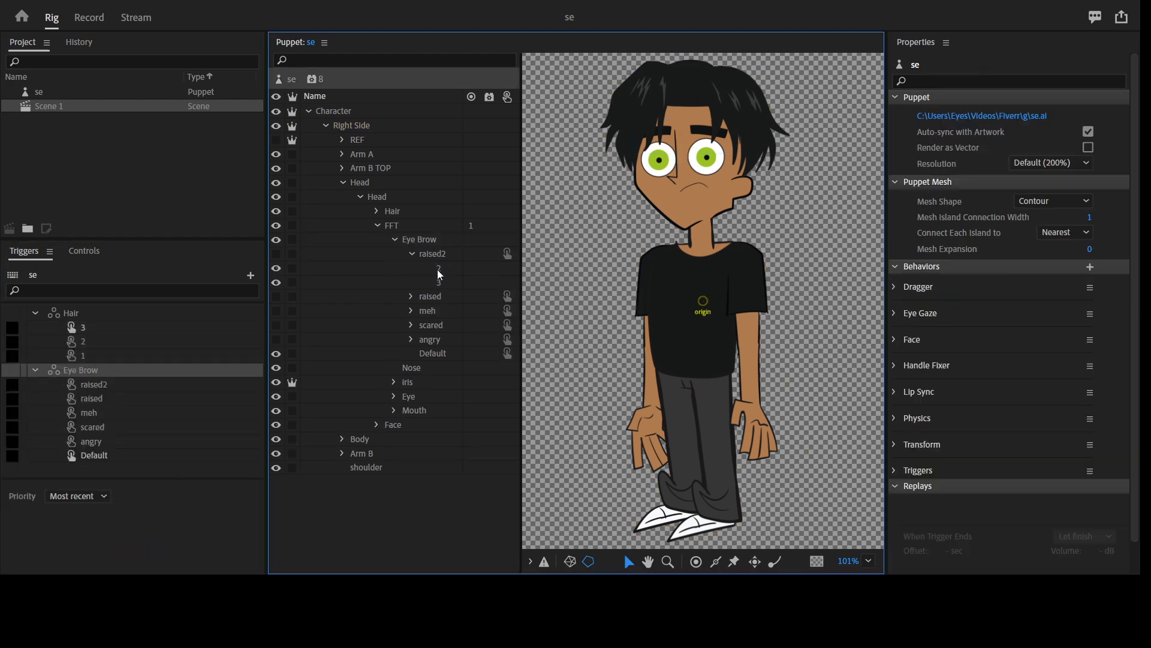
{"action": "left_click", "coordinate": [438, 259]}
{"action": "left_click", "coordinate": [435, 283]}
{"action": "left_click", "coordinate": [412, 253]}
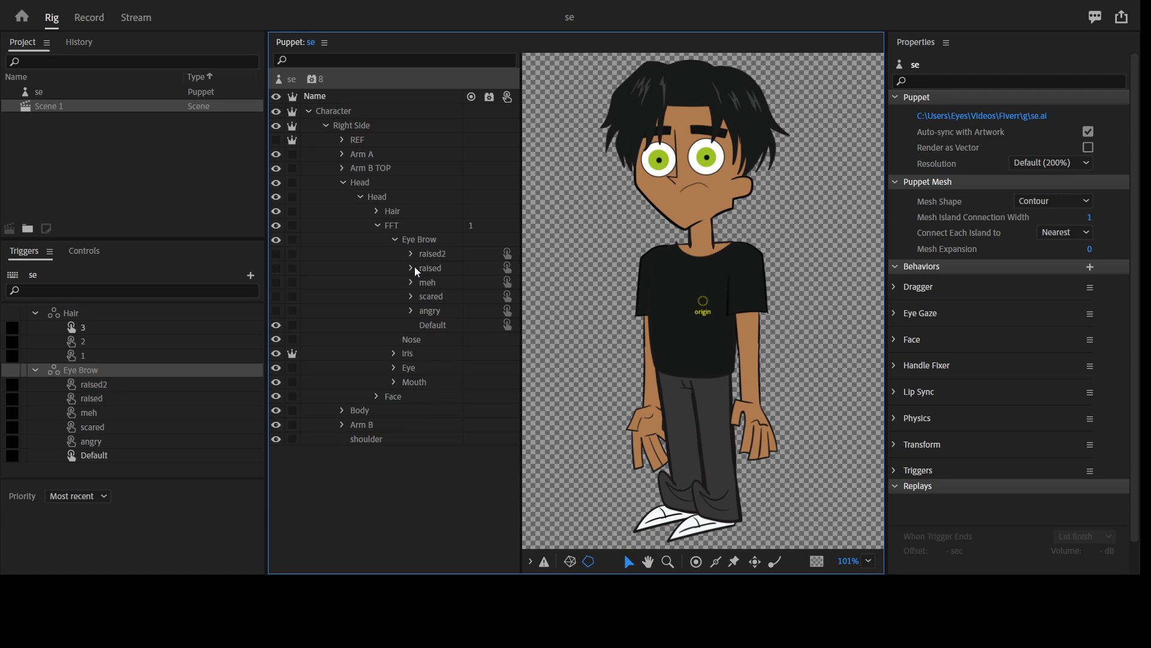
{"action": "left_click", "coordinate": [412, 267]}
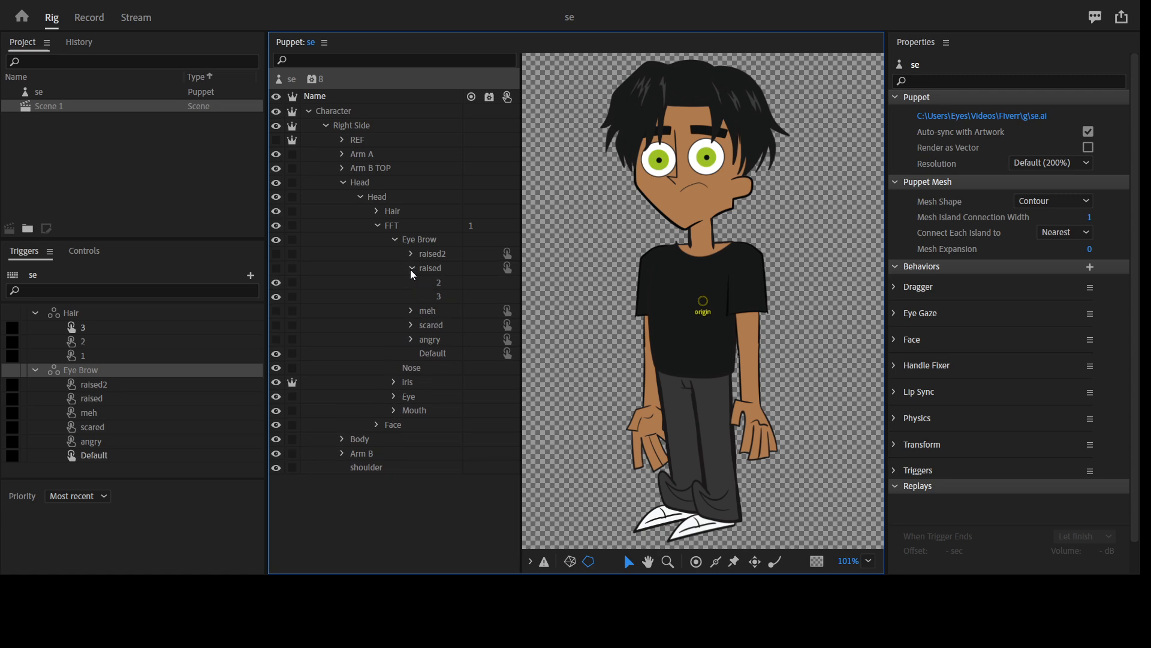
{"action": "left_click", "coordinate": [412, 268]}
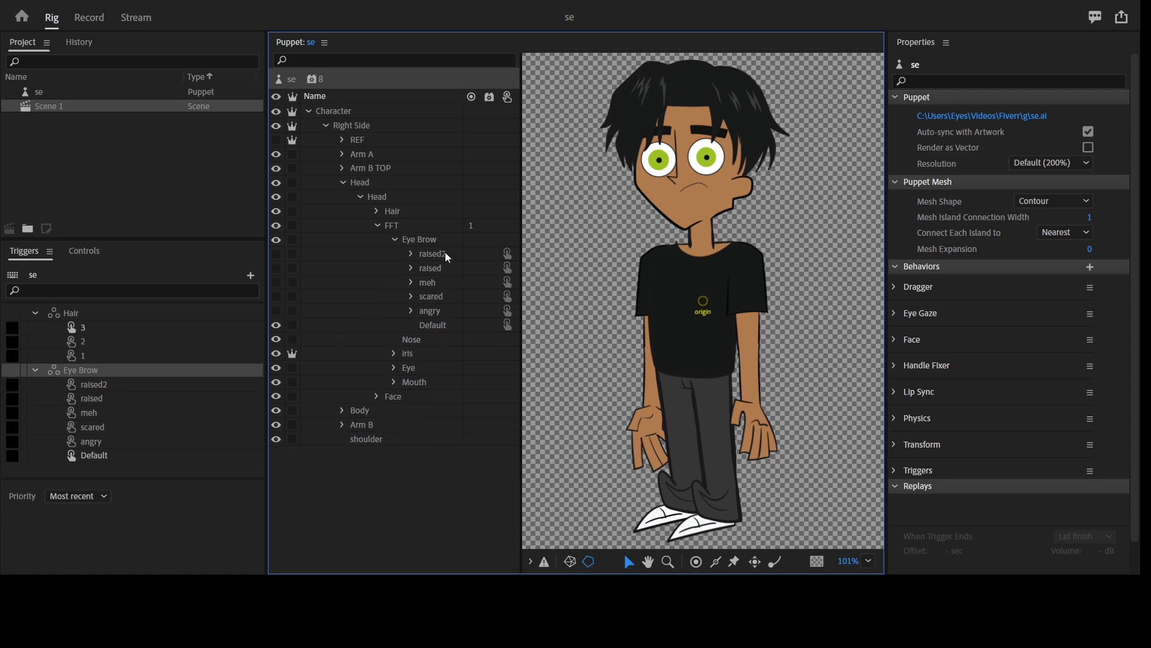
Add the Cycle Layers behavior to the raised2, raised, meh, scared and angry eyebrow groups
{"action": "left_click", "coordinate": [438, 255]}
{"action": "left_click", "coordinate": [433, 312], "text": "shift"}
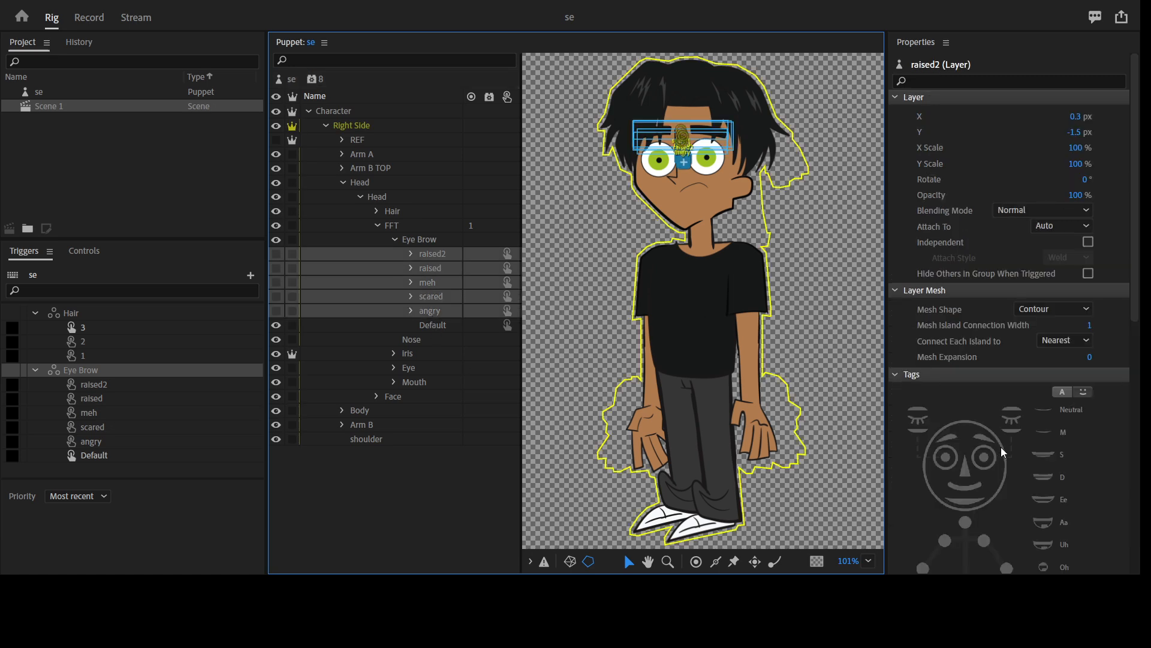
{"action": "scroll", "coordinate": [1110, 427], "scroll_direction": "down", "scroll_amount": 10}
{"action": "left_click", "coordinate": [1092, 532]}
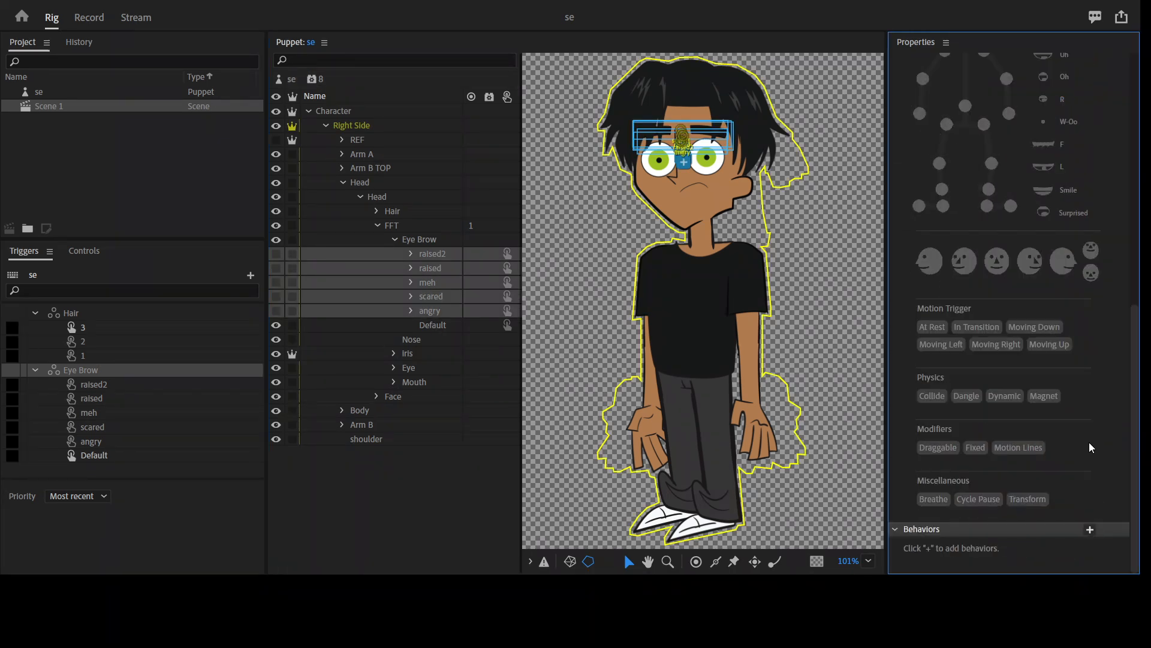
{"action": "left_click", "coordinate": [1050, 224]}
{"action": "scroll", "coordinate": [1114, 420], "scroll_direction": "down", "scroll_amount": 3}
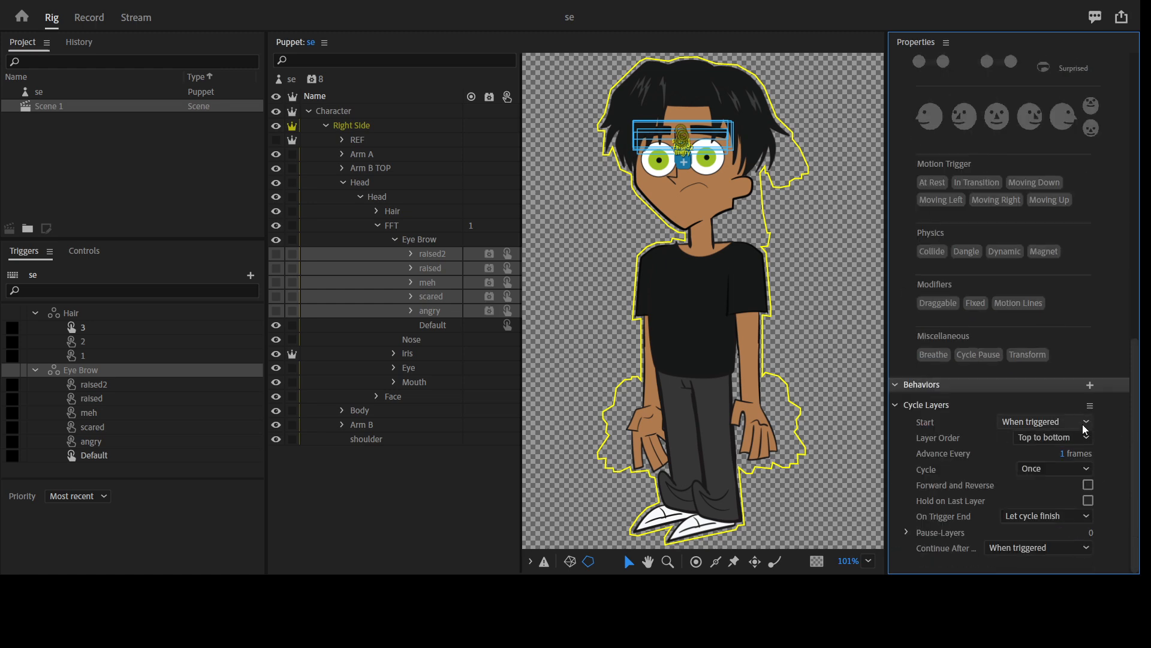
Set the eyebrow Cycle Layers to advance every 2 frames, with Forward and Reverse and Hold on Last Layer enabled
{"action": "left_click", "coordinate": [1074, 453]}
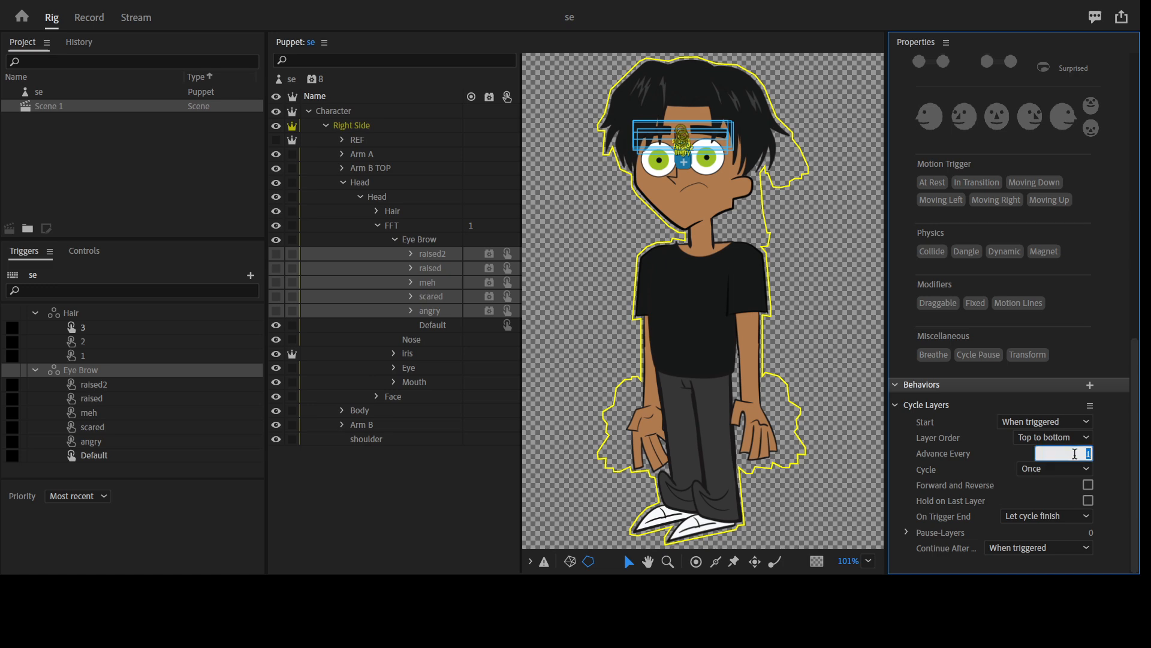
{"action": "type", "text": "2"}
{"action": "key", "text": "Return"}
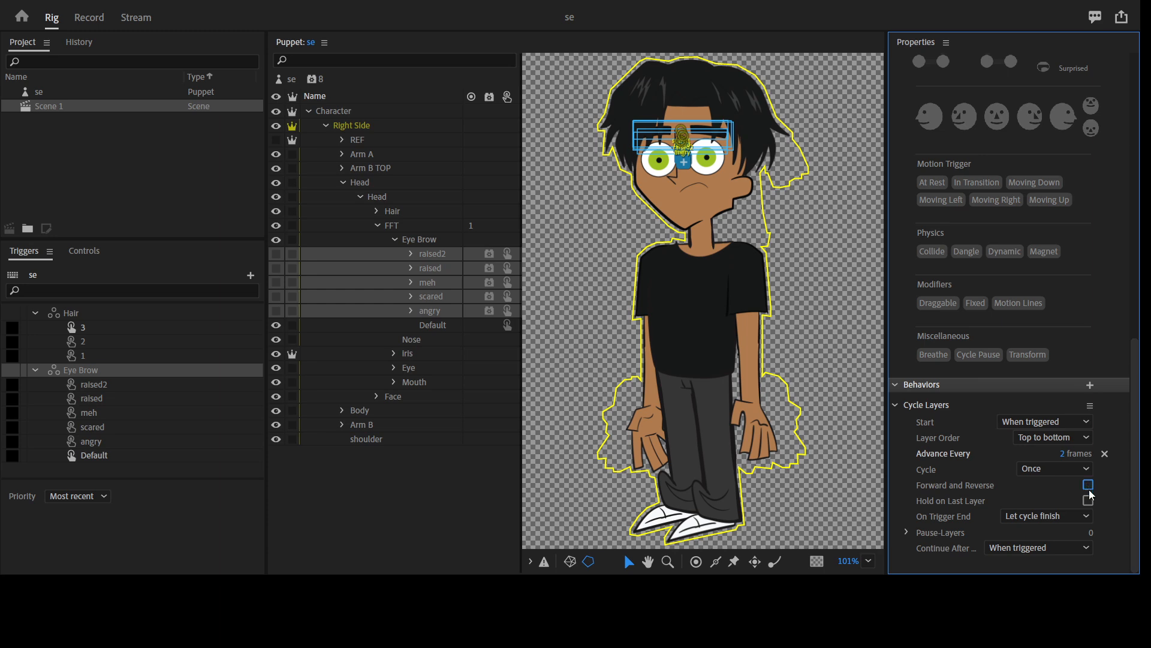
{"action": "left_click", "coordinate": [1088, 485]}
{"action": "left_click", "coordinate": [1089, 500]}
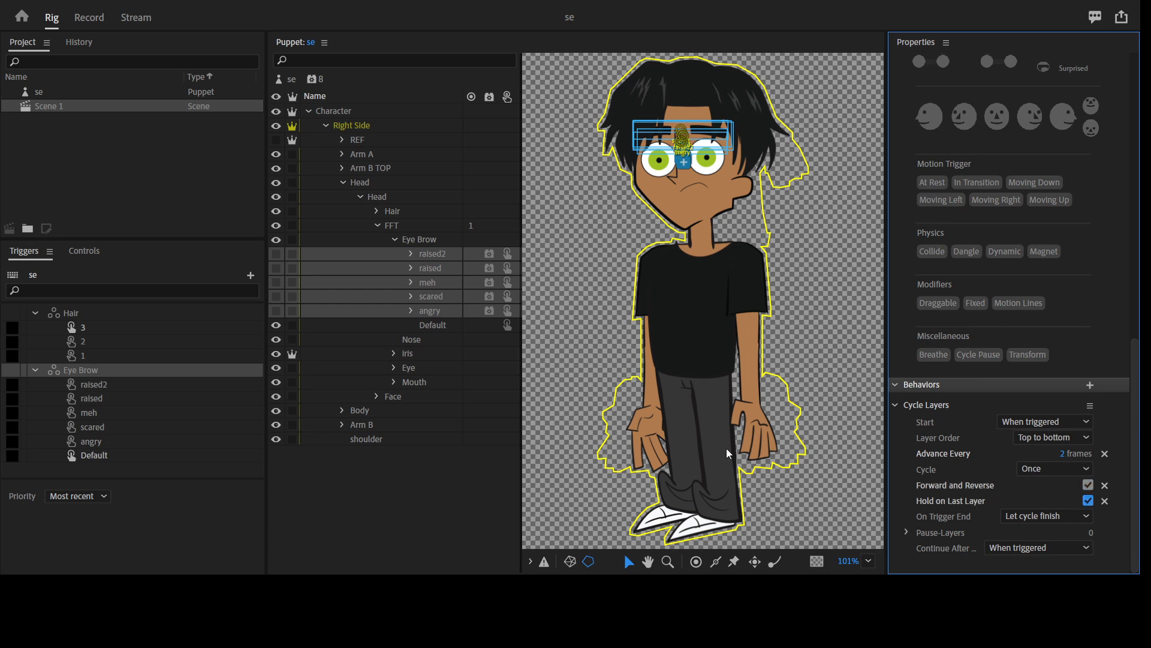
Review the layers the raised2 eyebrow group cycles through, and collapse the Eye Brow group
{"action": "left_click", "coordinate": [410, 253]}
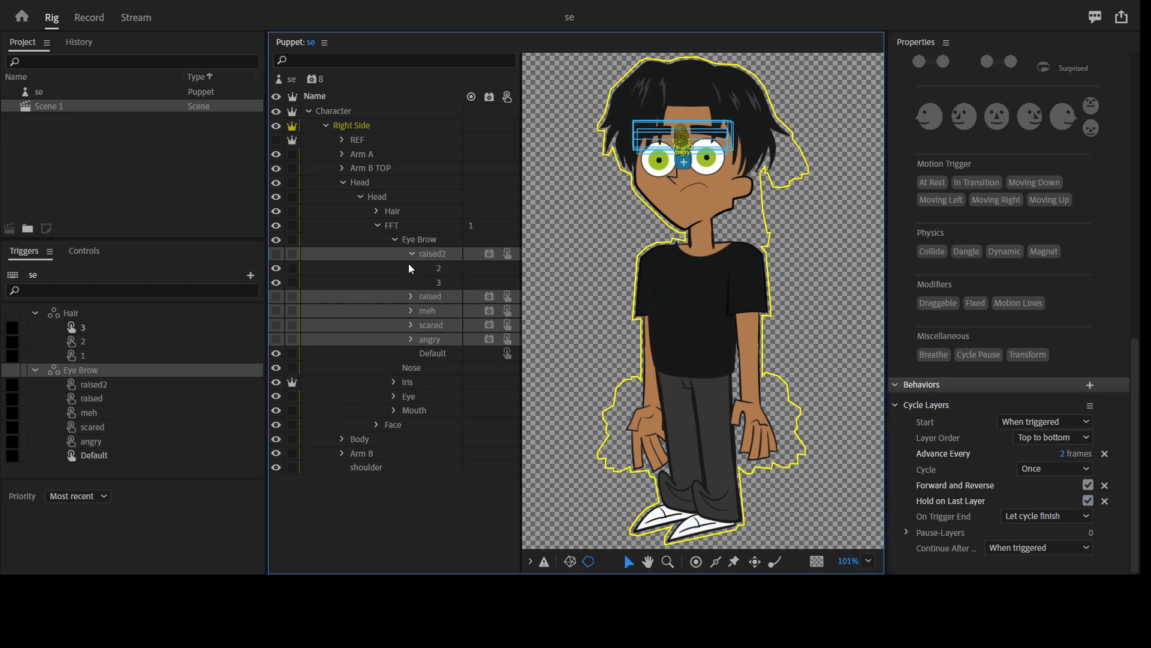
{"action": "left_click", "coordinate": [445, 280]}
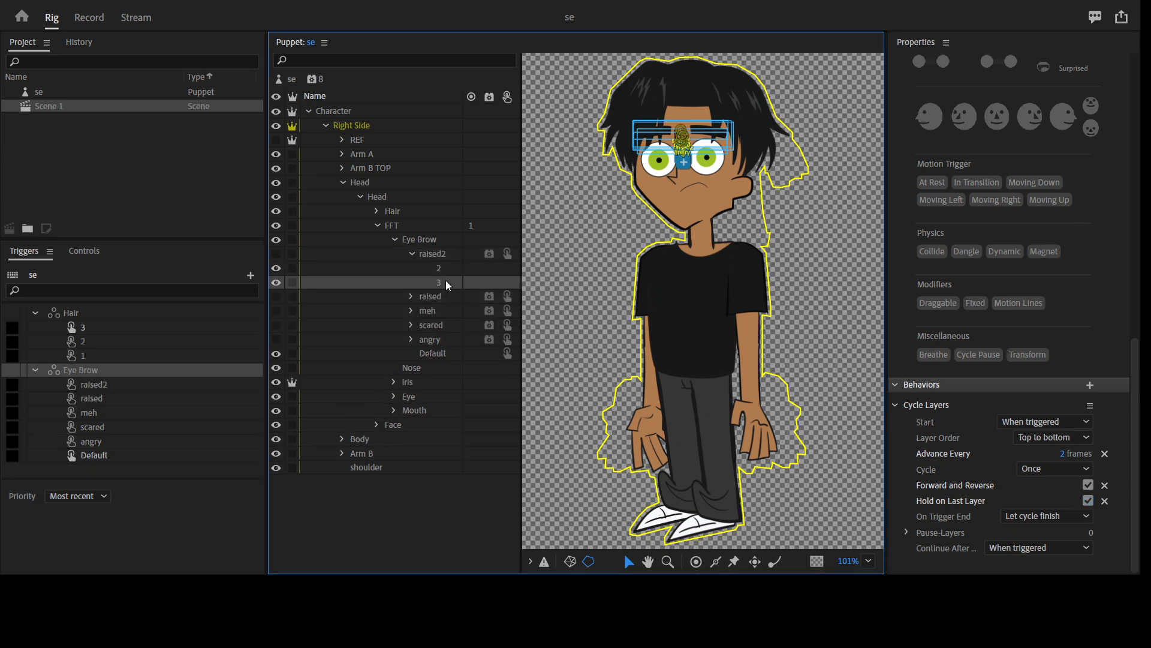
{"action": "left_click", "coordinate": [410, 254]}
{"action": "left_click", "coordinate": [411, 267]}
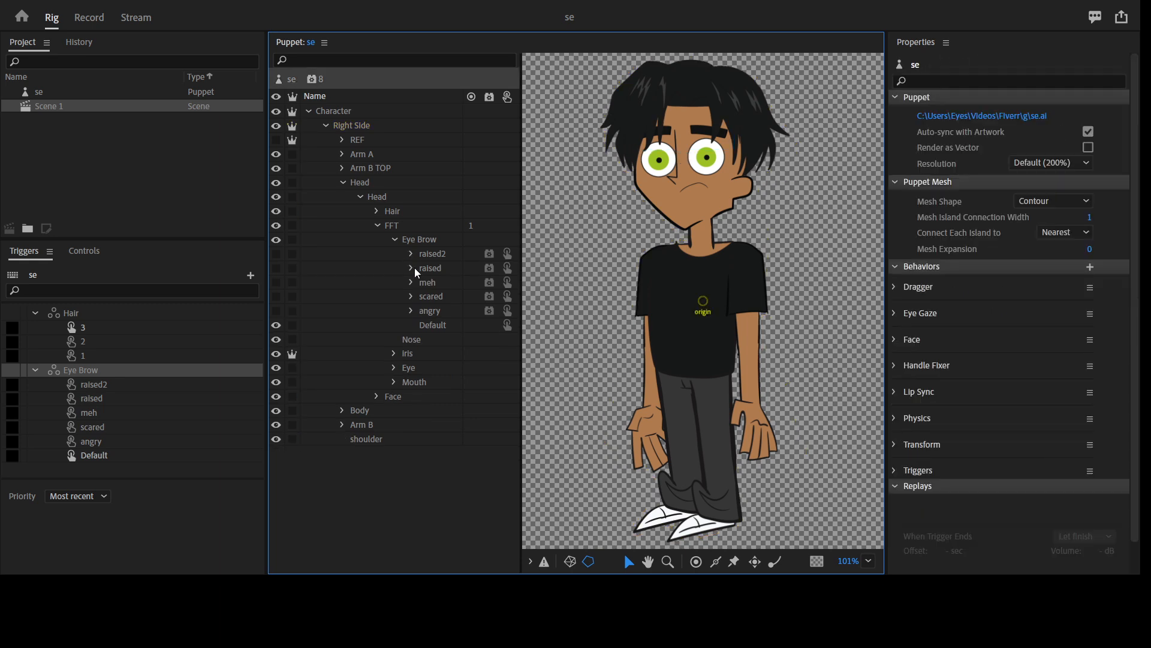
{"action": "left_click", "coordinate": [411, 267]}
{"action": "left_click", "coordinate": [395, 239]}
Assign trigger keys to the Eye Brow variants: 1 for angry, 2 for scared, 3 for meh, 4 for raised and 5 for raised2
{"action": "left_click", "coordinate": [113, 385]}
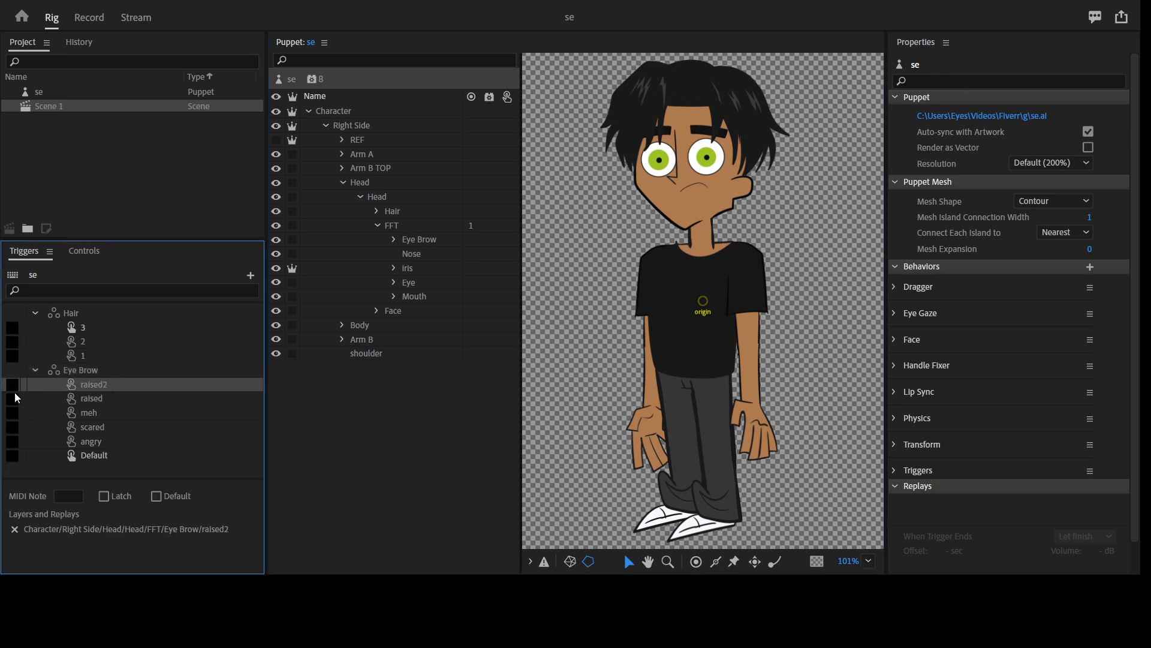
{"action": "left_click", "coordinate": [12, 442]}
{"action": "type", "text": "1"}
{"action": "left_click", "coordinate": [12, 427]}
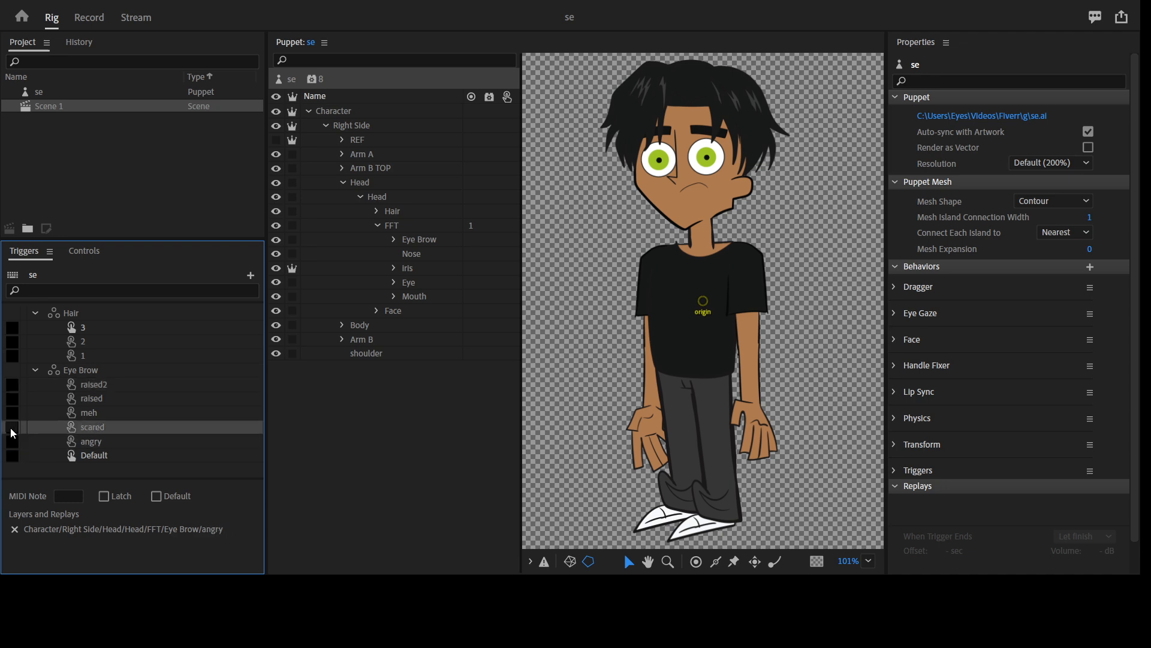
{"action": "left_click", "coordinate": [12, 427]}
{"action": "type", "text": "2"}
{"action": "left_click", "coordinate": [13, 416]}
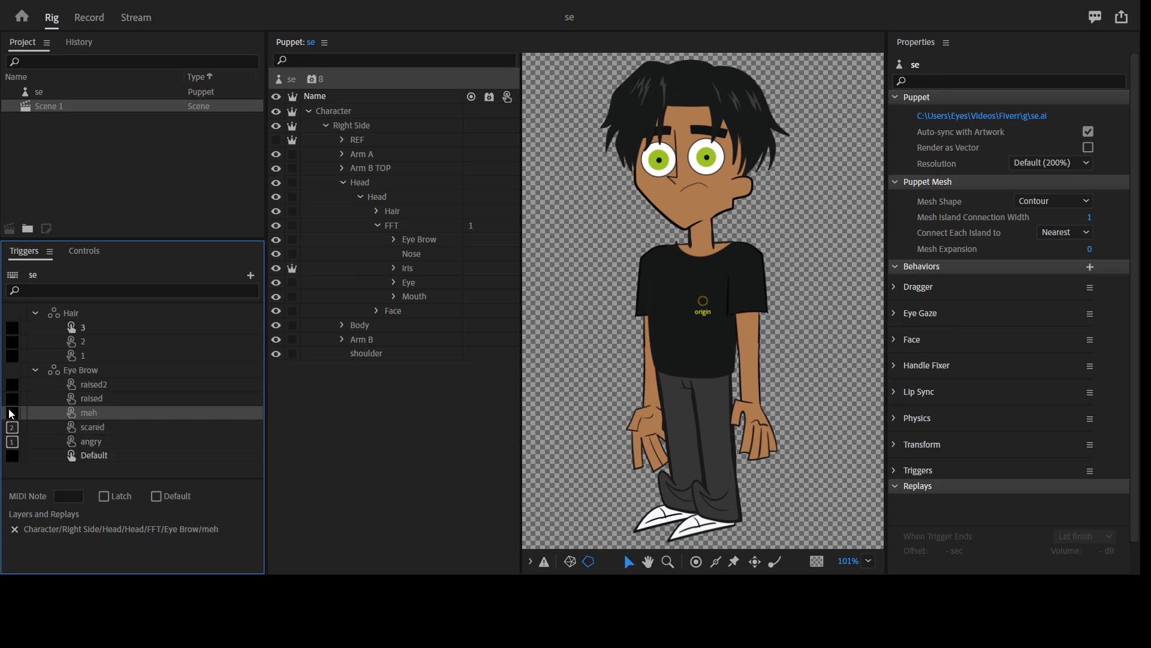
{"action": "left_click", "coordinate": [12, 413]}
{"action": "left_click", "coordinate": [15, 399]}
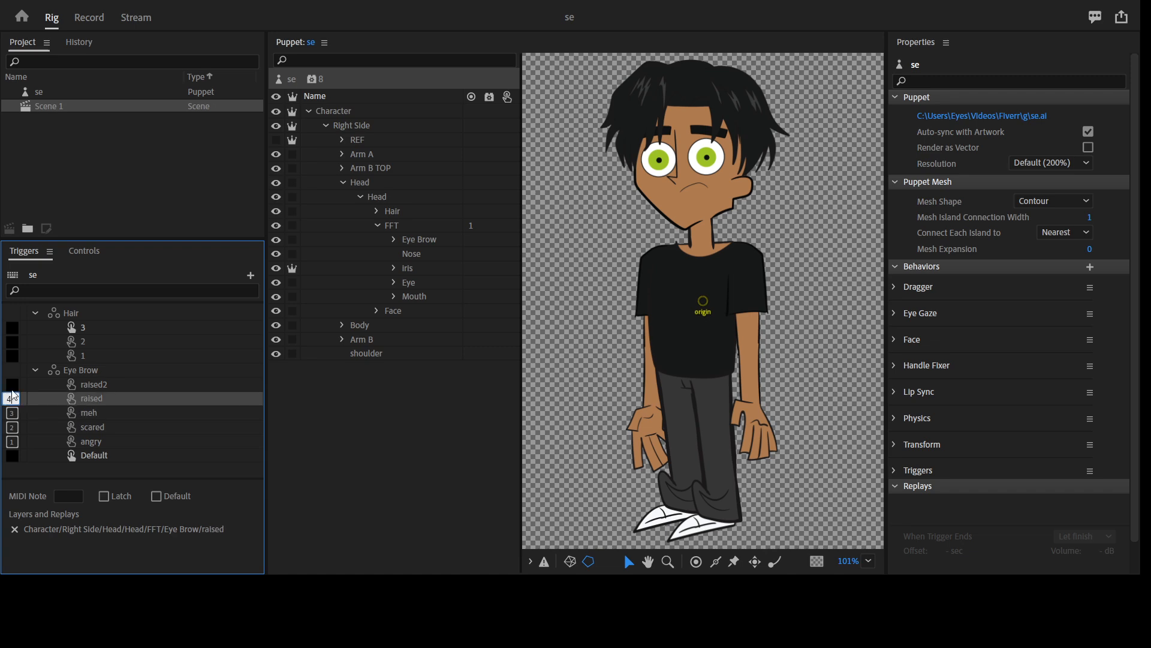
{"action": "left_click", "coordinate": [13, 387]}
{"action": "left_click", "coordinate": [13, 385]}
{"action": "type", "text": "5"}
Turn on Latch for all six Eye Brow triggers, and collapse the Hair and Eye Brow swap sets
{"action": "left_click", "coordinate": [133, 385]}
{"action": "left_click", "coordinate": [114, 456], "text": "shift"}
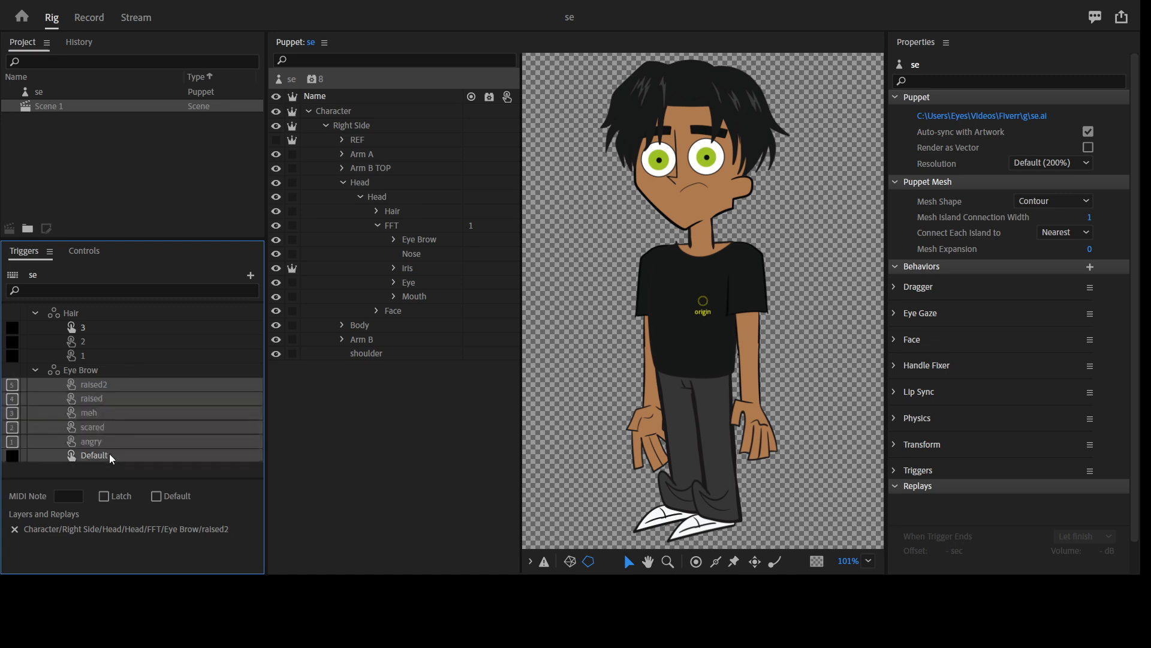
{"action": "left_click", "coordinate": [103, 499]}
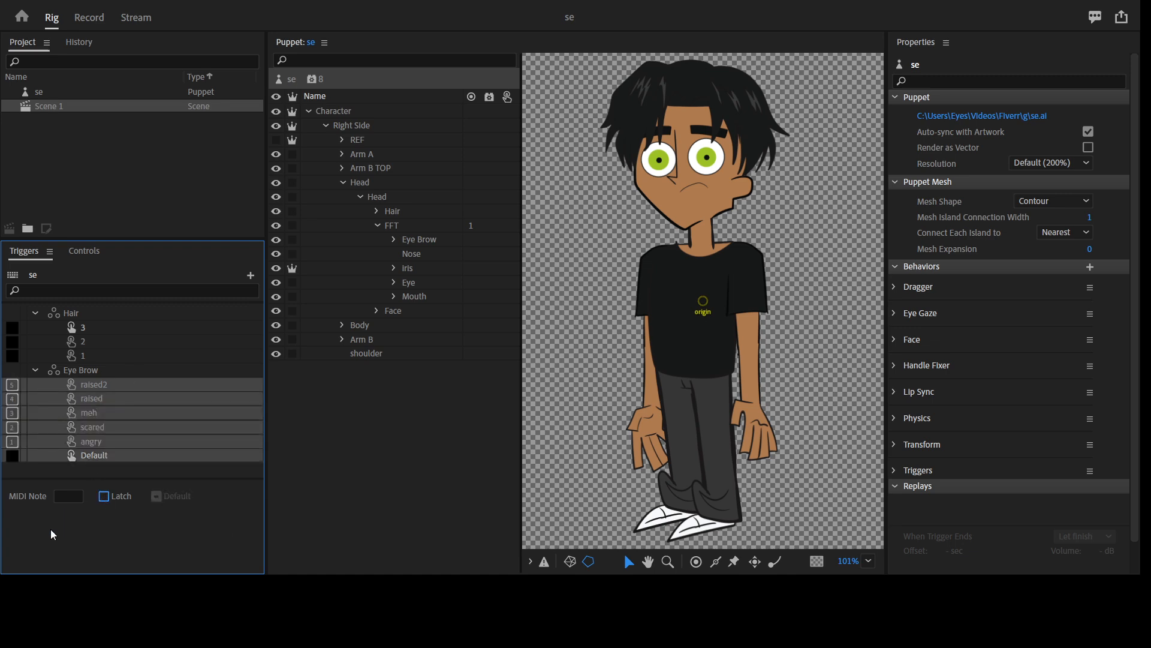
{"action": "left_click", "coordinate": [35, 314]}
{"action": "left_click", "coordinate": [36, 326]}
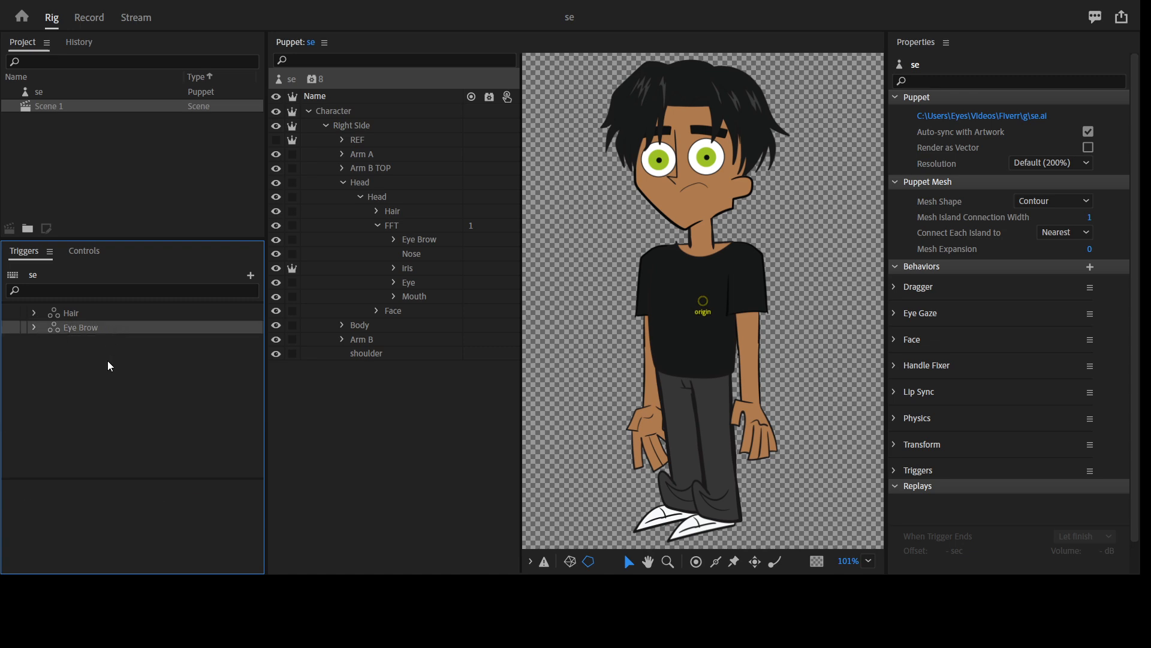
Add the Eye layers angry, Default, scared, meh, raised and raised2 to the matching triggers in the Eye Brow swap set
{"action": "left_click", "coordinate": [426, 239]}
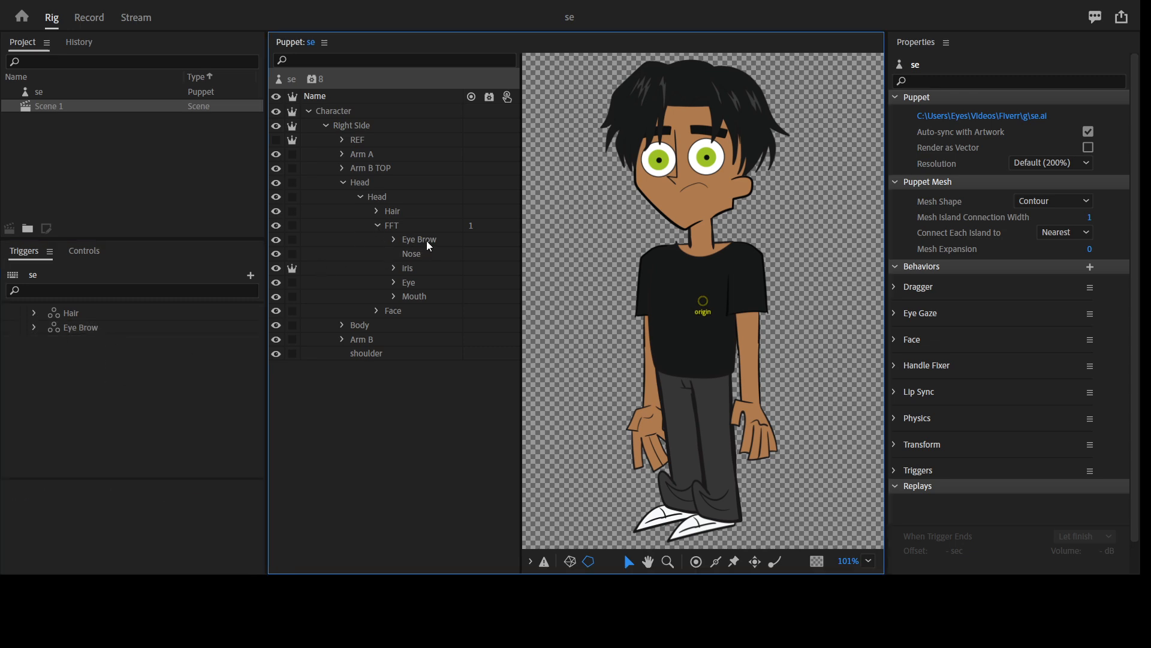
{"action": "left_click", "coordinate": [35, 327]}
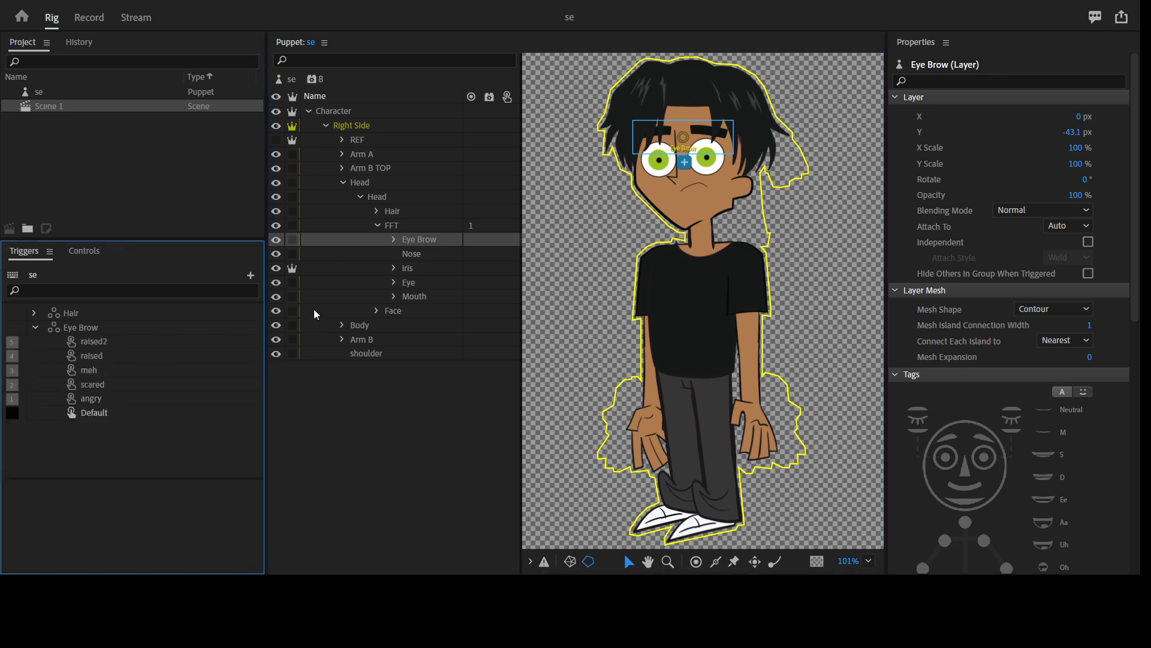
{"action": "left_click", "coordinate": [393, 282]}
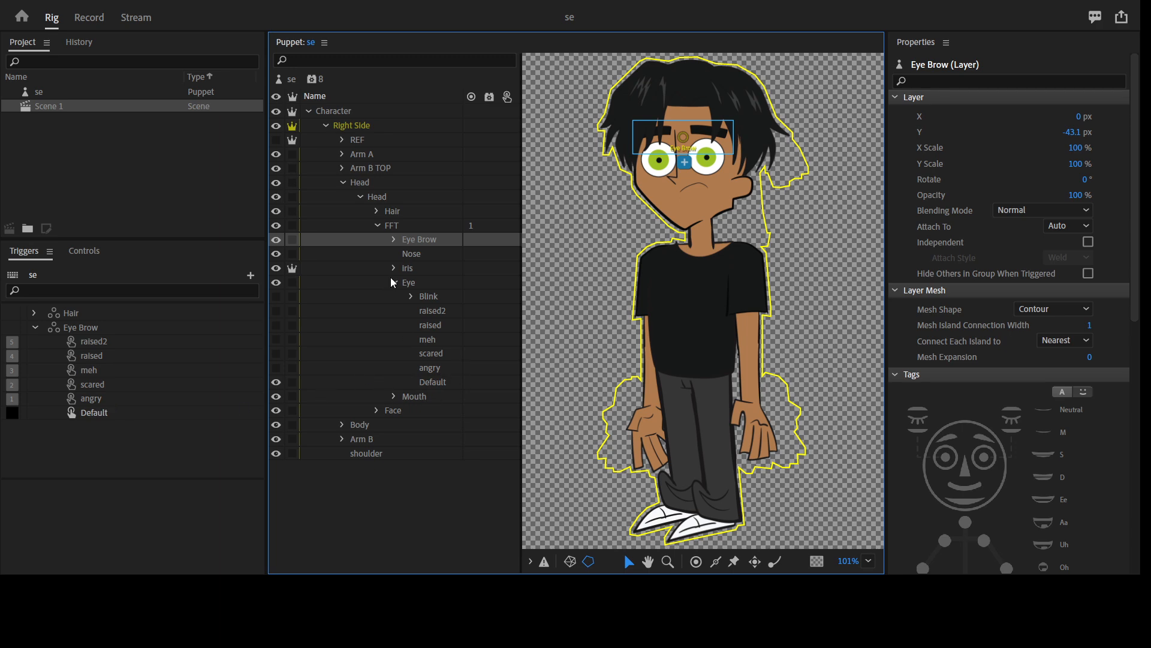
{"action": "left_click_drag", "start_coordinate": [438, 367], "coordinate": [239, 392]}
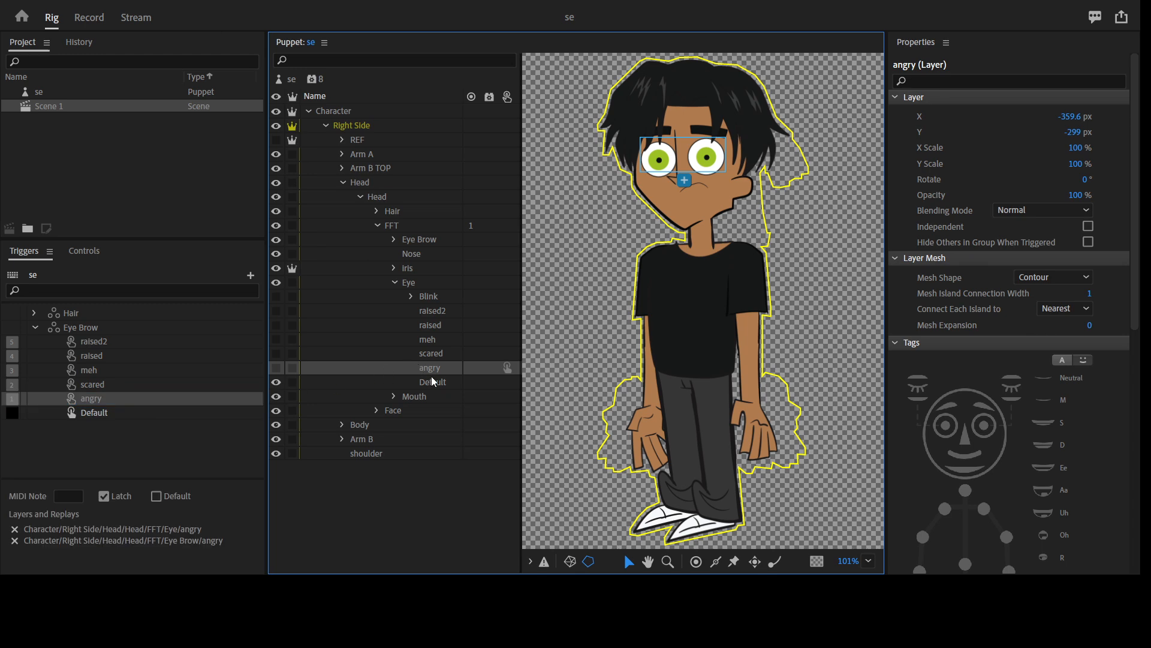
{"action": "left_click_drag", "start_coordinate": [440, 383], "coordinate": [186, 413]}
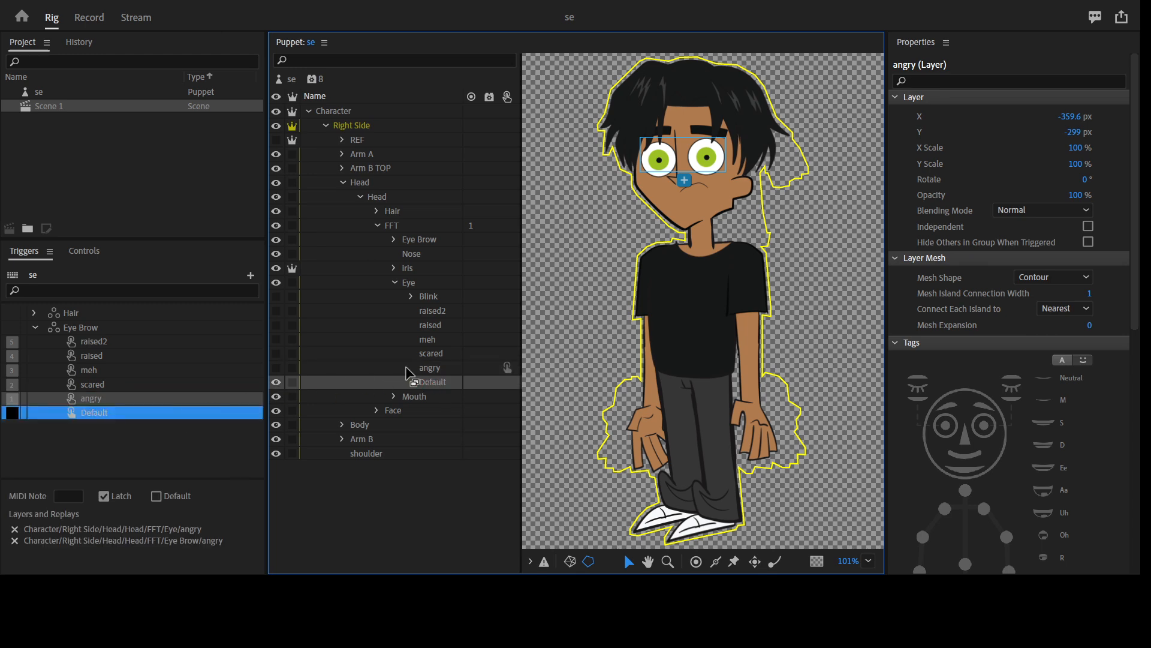
{"action": "left_click_drag", "start_coordinate": [444, 356], "coordinate": [156, 369]}
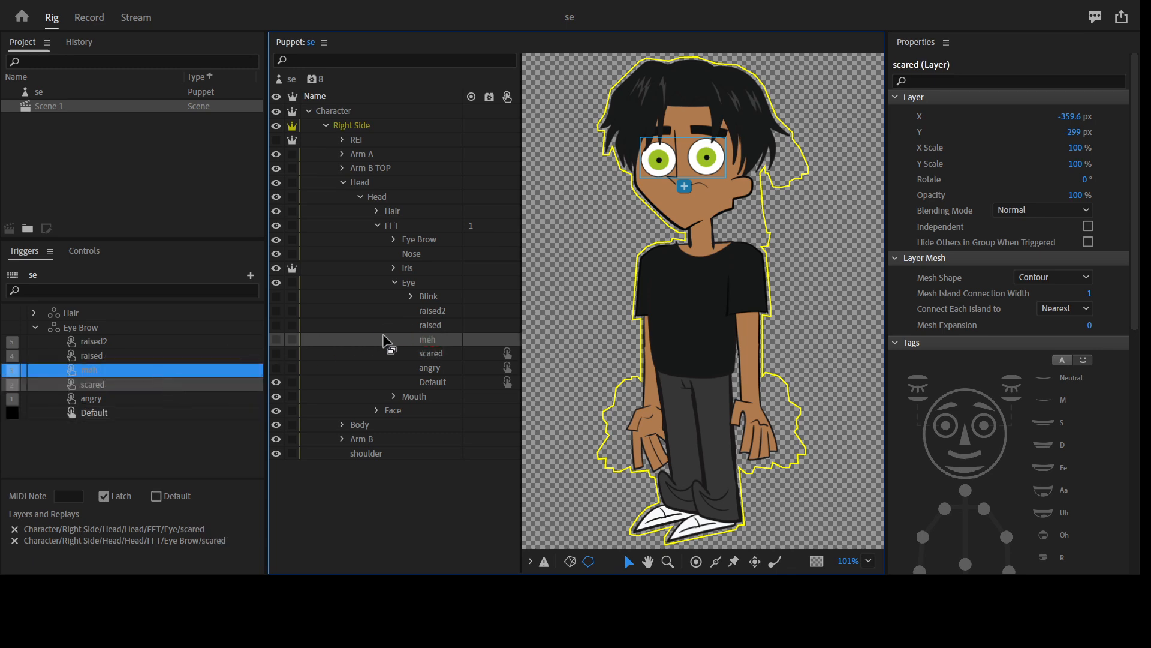
{"action": "left_click_drag", "start_coordinate": [436, 325], "coordinate": [172, 340]}
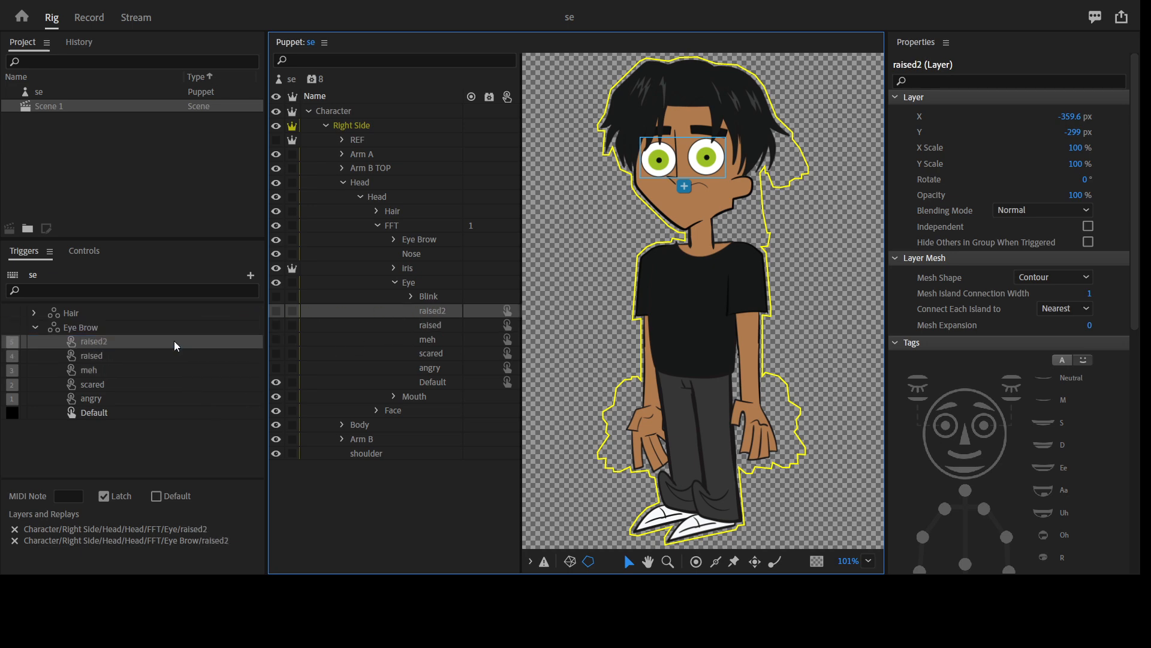
Check the layers inside the Blink group, and tag Blink as both Left Blink and Right Blink
{"action": "left_click", "coordinate": [434, 293]}
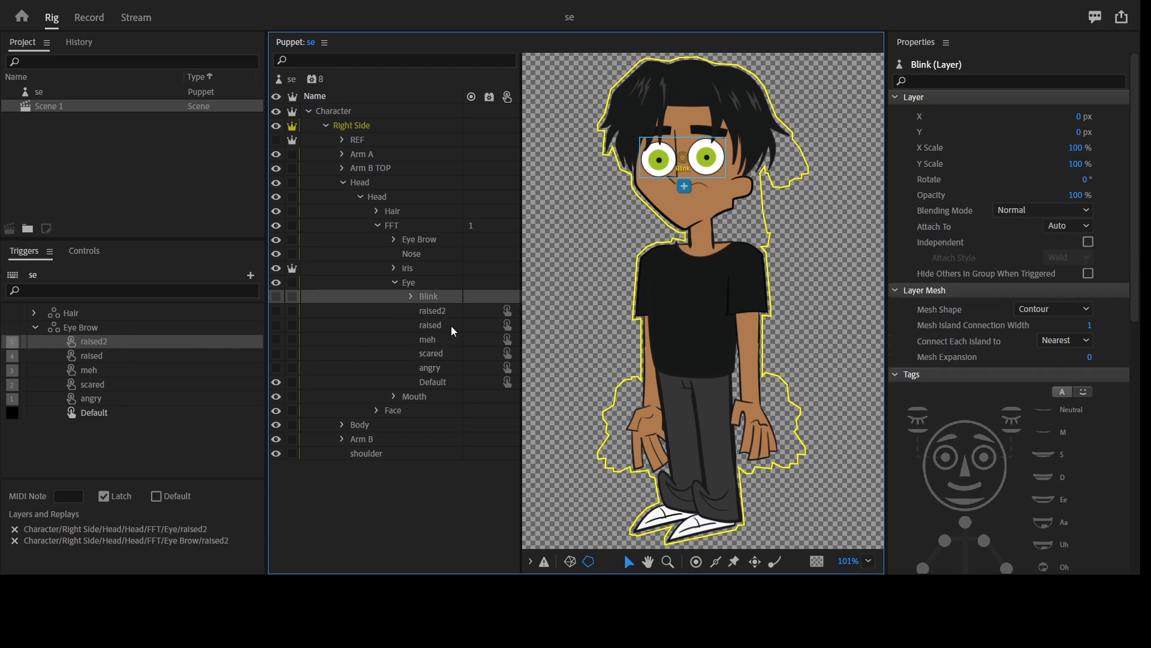
{"action": "left_click", "coordinate": [411, 297]}
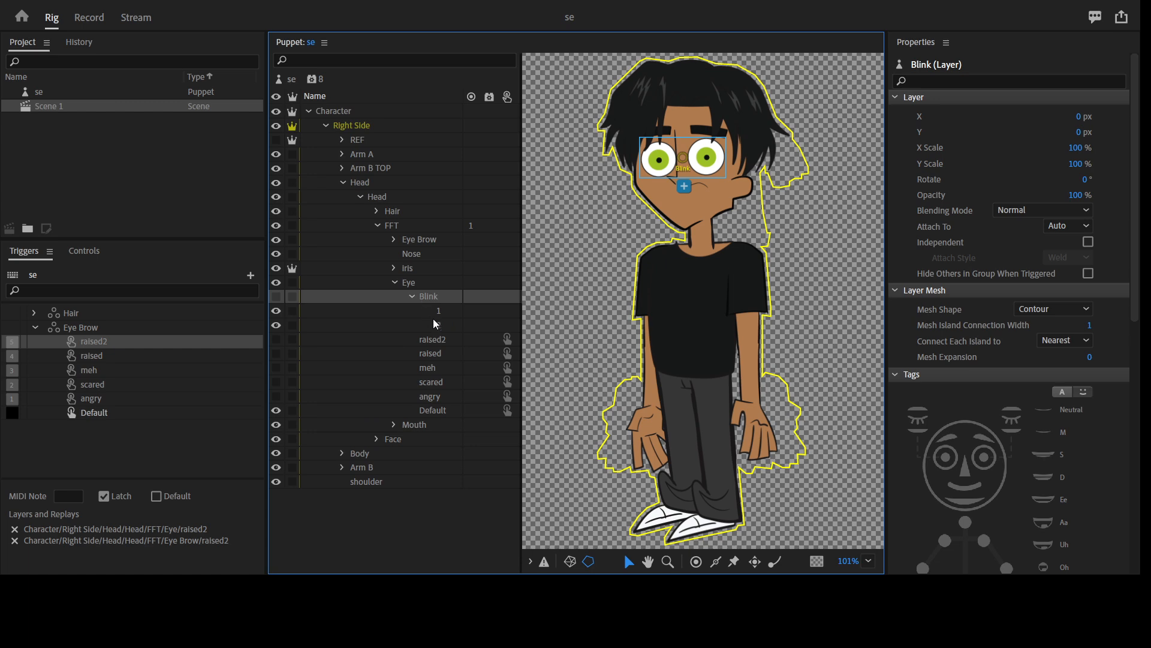
{"action": "left_click", "coordinate": [412, 296]}
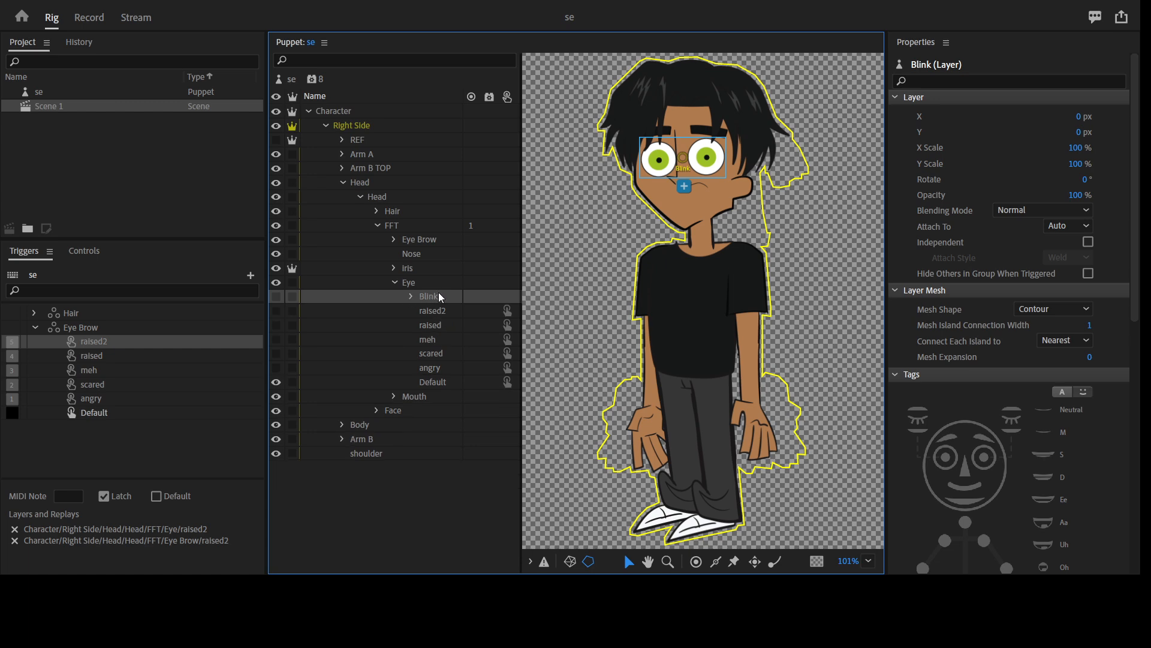
{"action": "left_click", "coordinate": [1013, 427]}
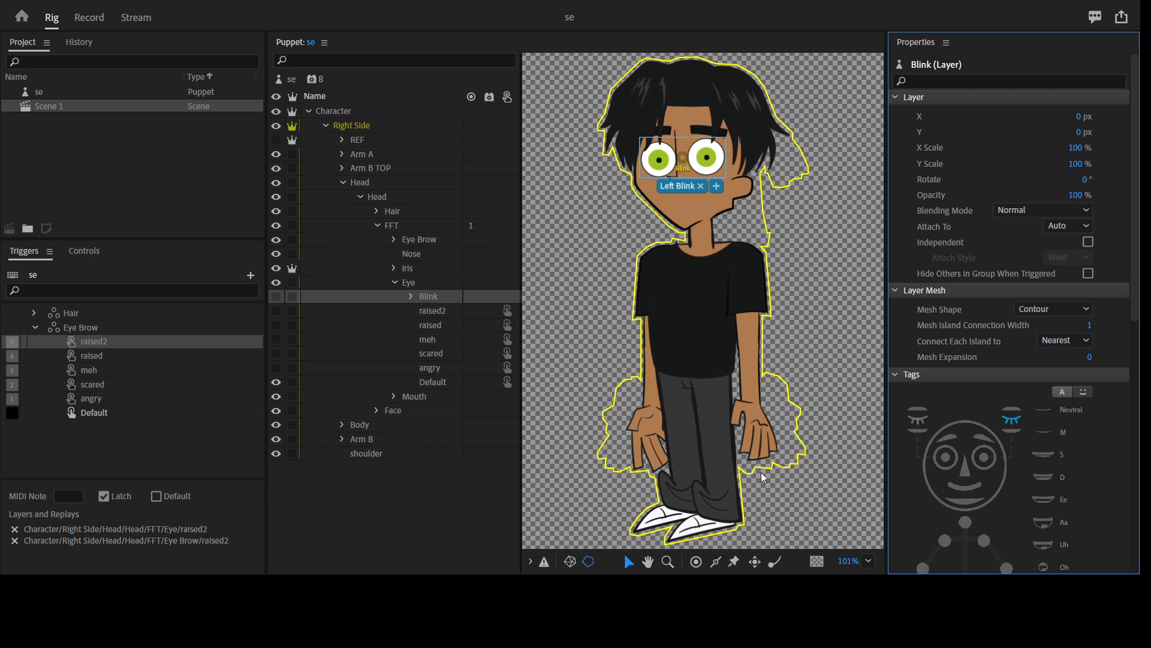
{"action": "left_click", "coordinate": [438, 299]}
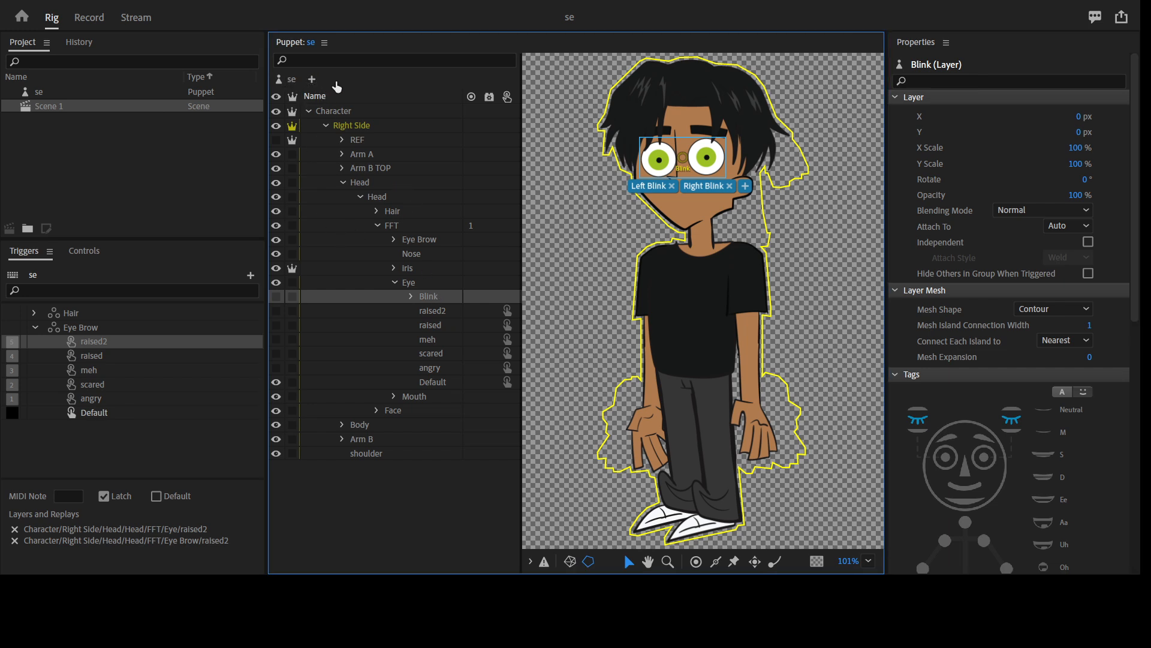
Add the Auto Blink behavior to the se puppet
{"action": "left_click", "coordinate": [377, 90]}
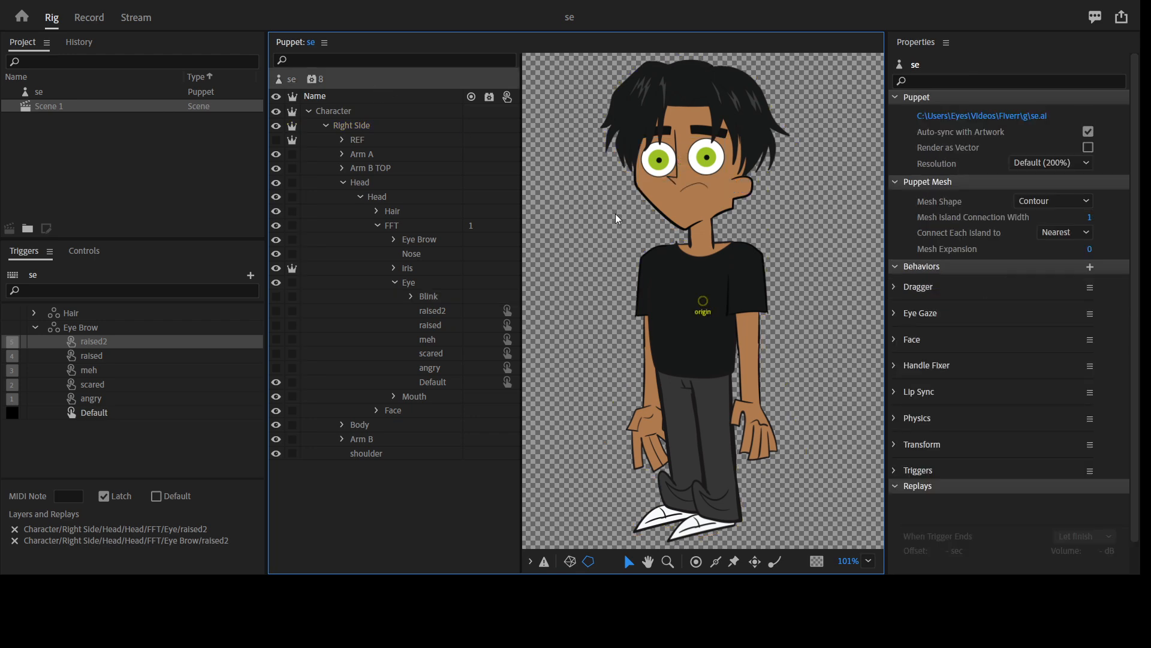
{"action": "left_click", "coordinate": [1089, 267]}
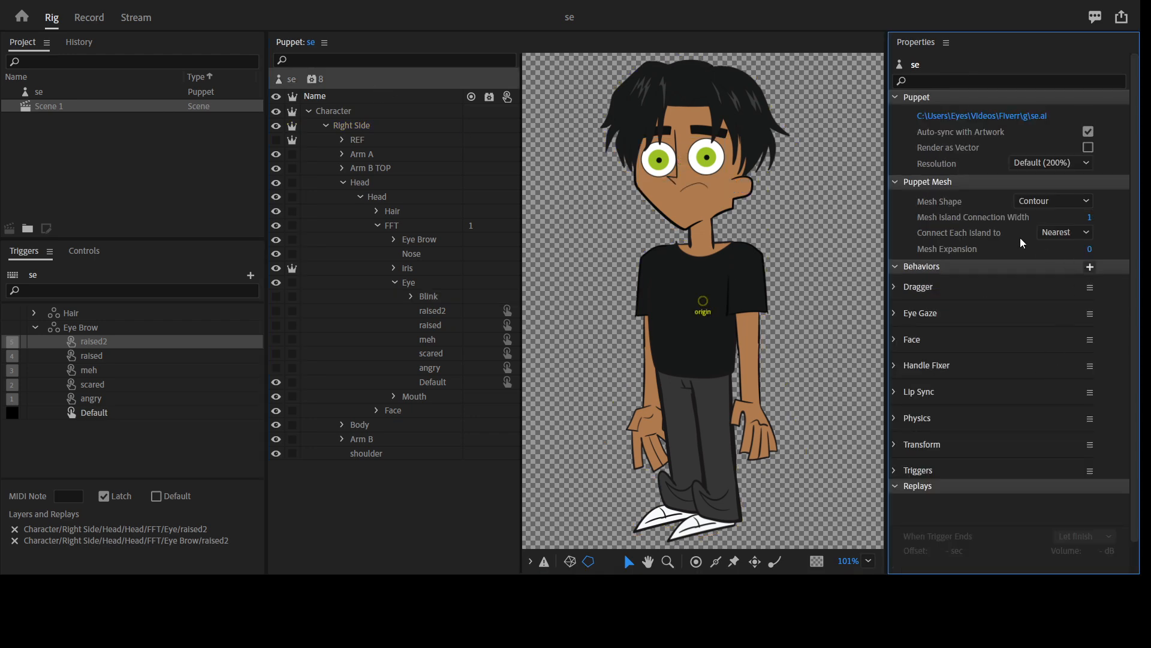
{"action": "left_click", "coordinate": [1020, 348]}
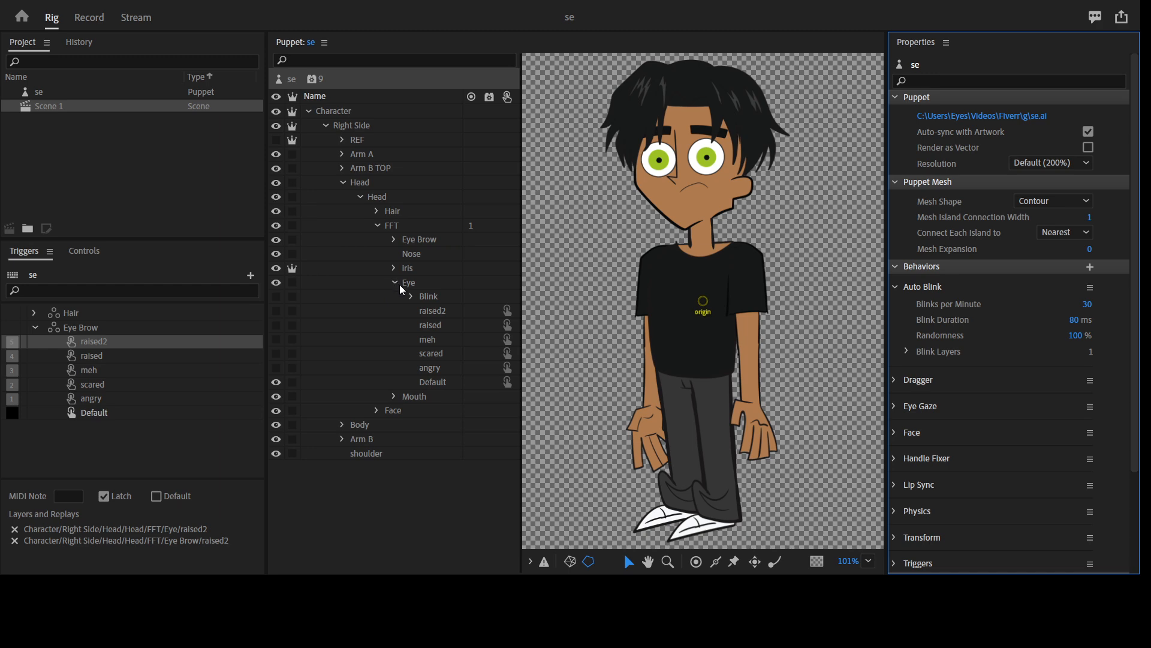
{"action": "left_click", "coordinate": [439, 299]}
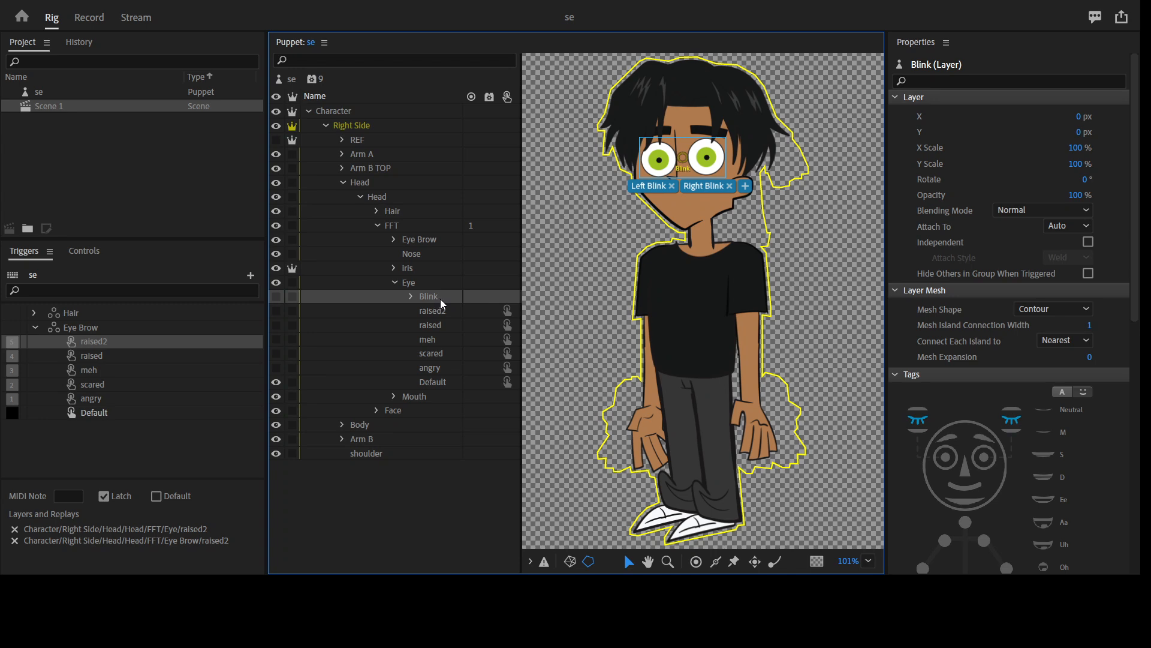
{"action": "left_click_drag", "start_coordinate": [445, 296], "coordinate": [121, 327]}
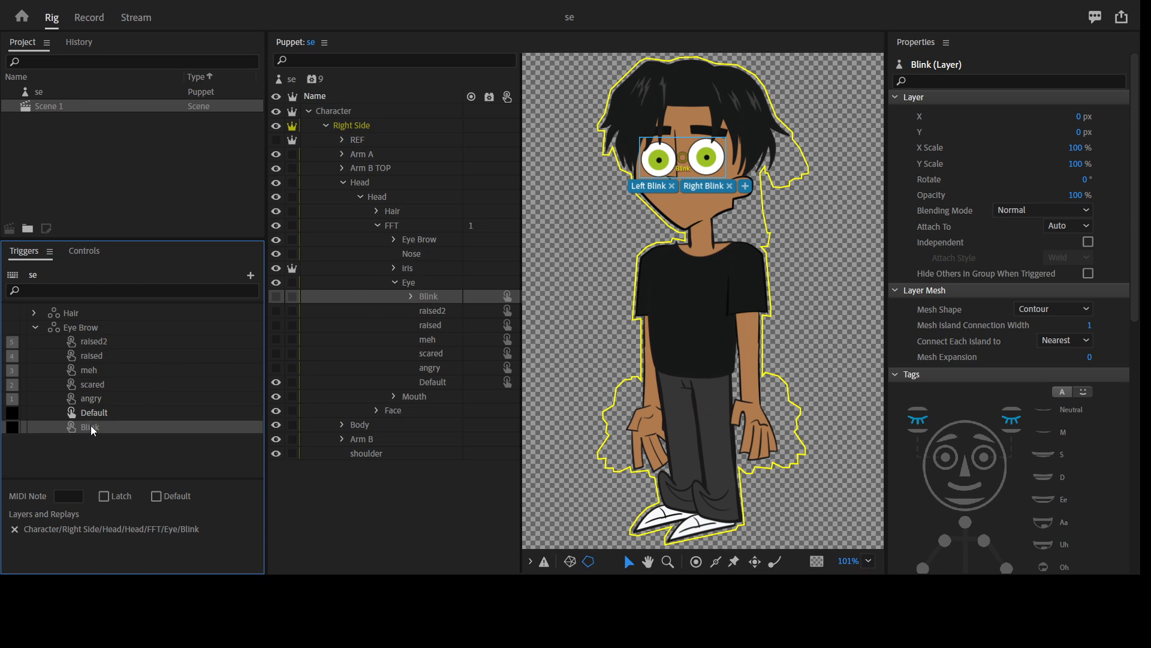
{"action": "key", "text": "Delete"}
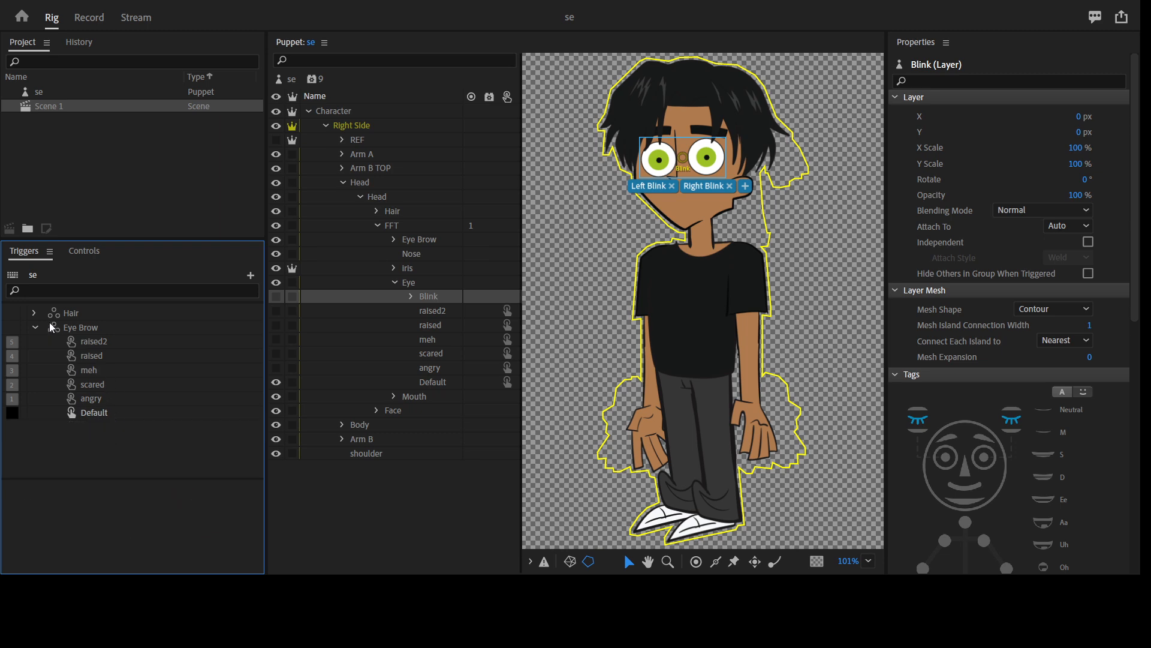
Collapse the Eye Brow swap set, and create a separate swap set from the Eye group
{"action": "left_click", "coordinate": [34, 328]}
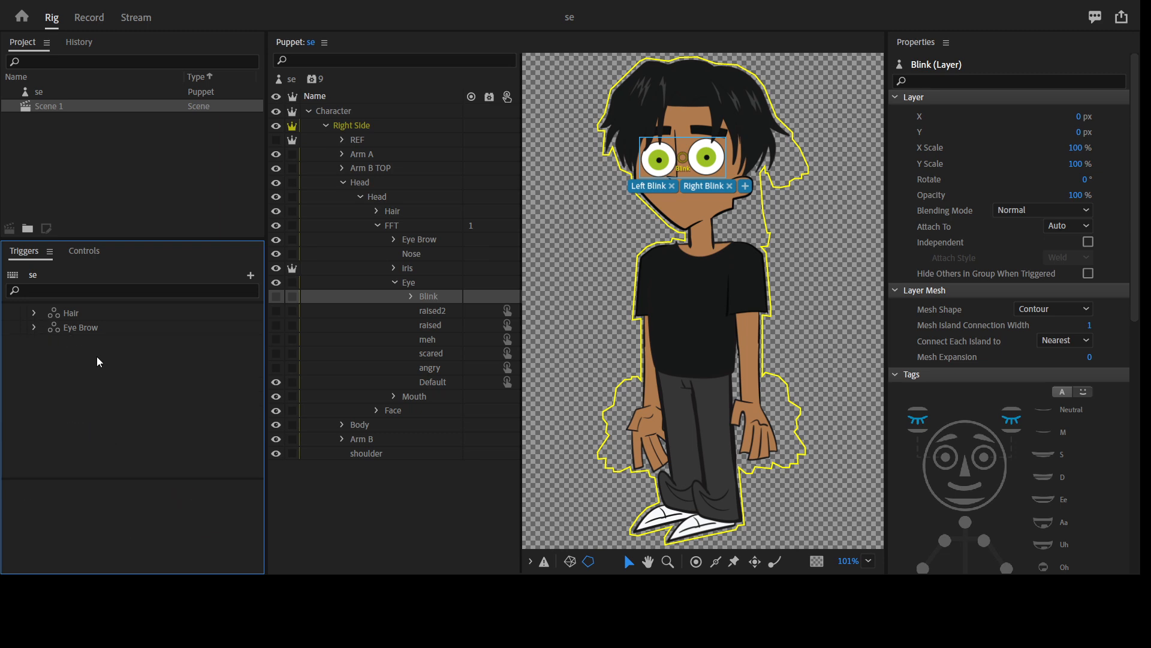
{"action": "left_click", "coordinate": [421, 283]}
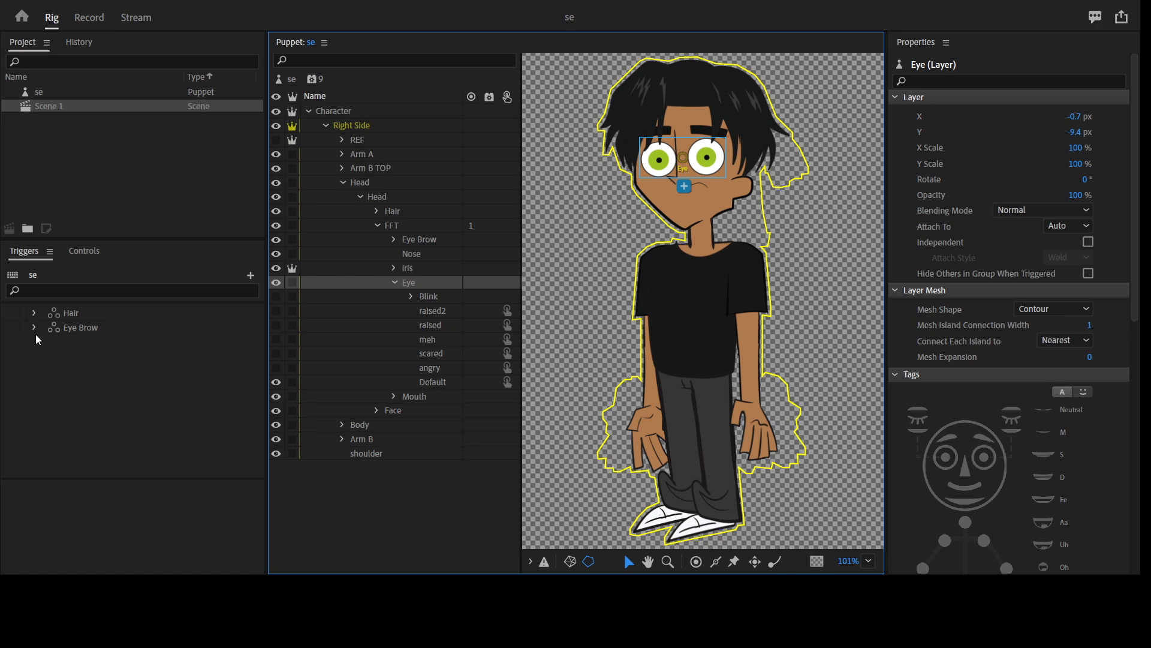
{"action": "left_click_drag", "start_coordinate": [427, 284], "coordinate": [124, 529]}
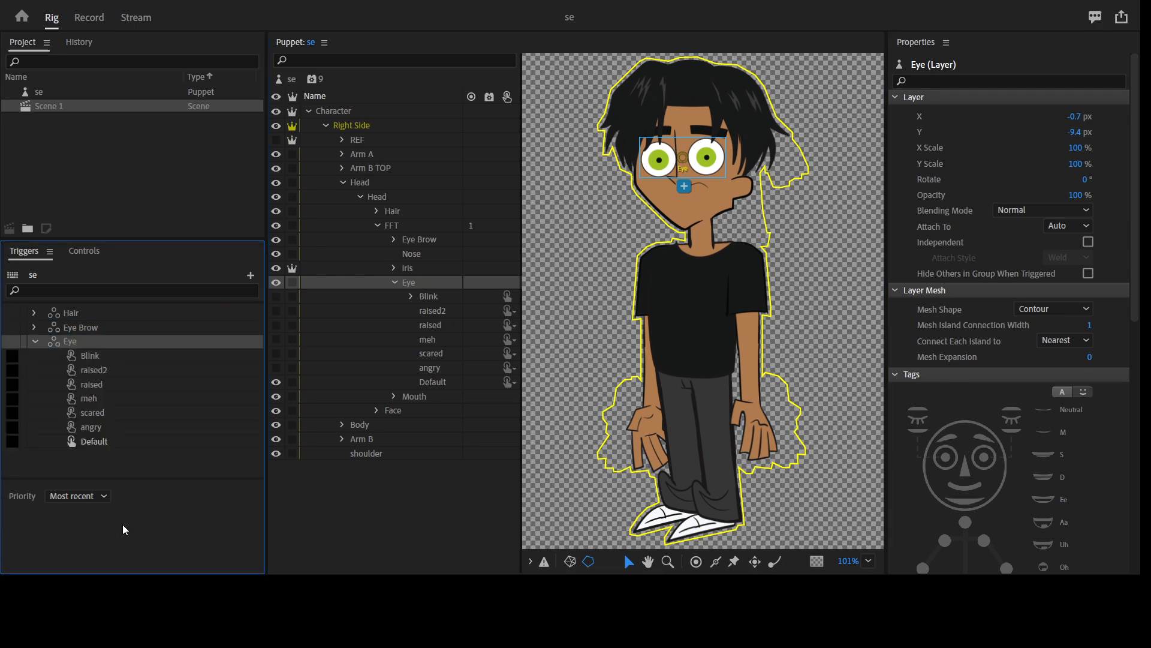
Delete the existing Eye Brow swap set from the triggers
{"action": "left_click", "coordinate": [35, 328]}
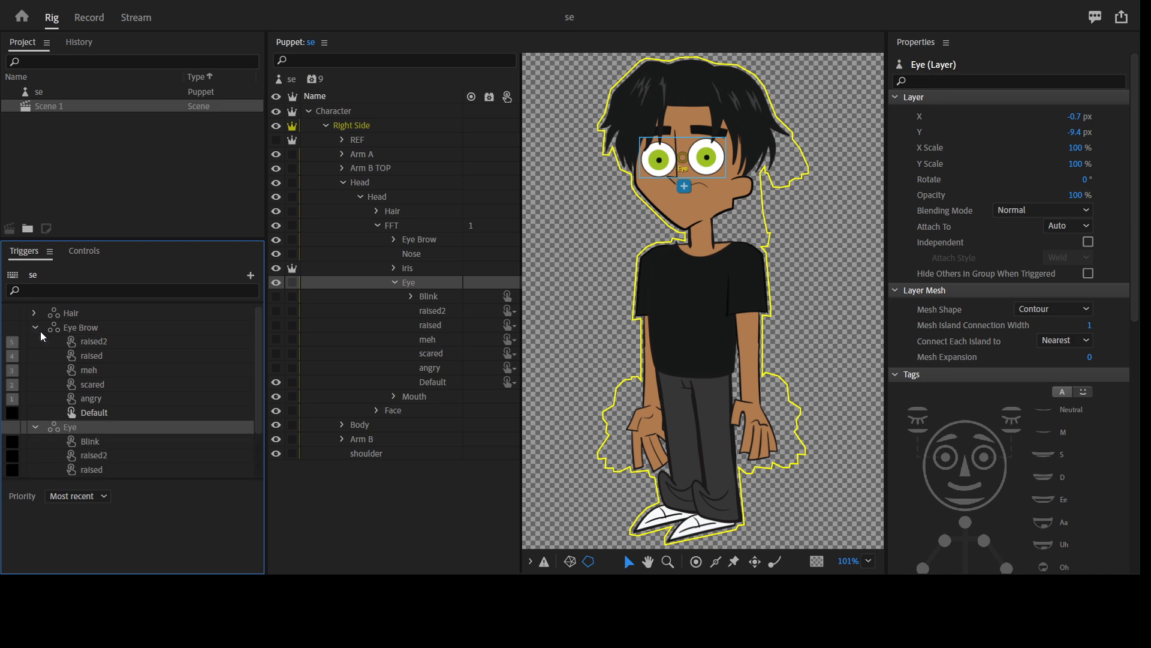
{"action": "left_click", "coordinate": [98, 328]}
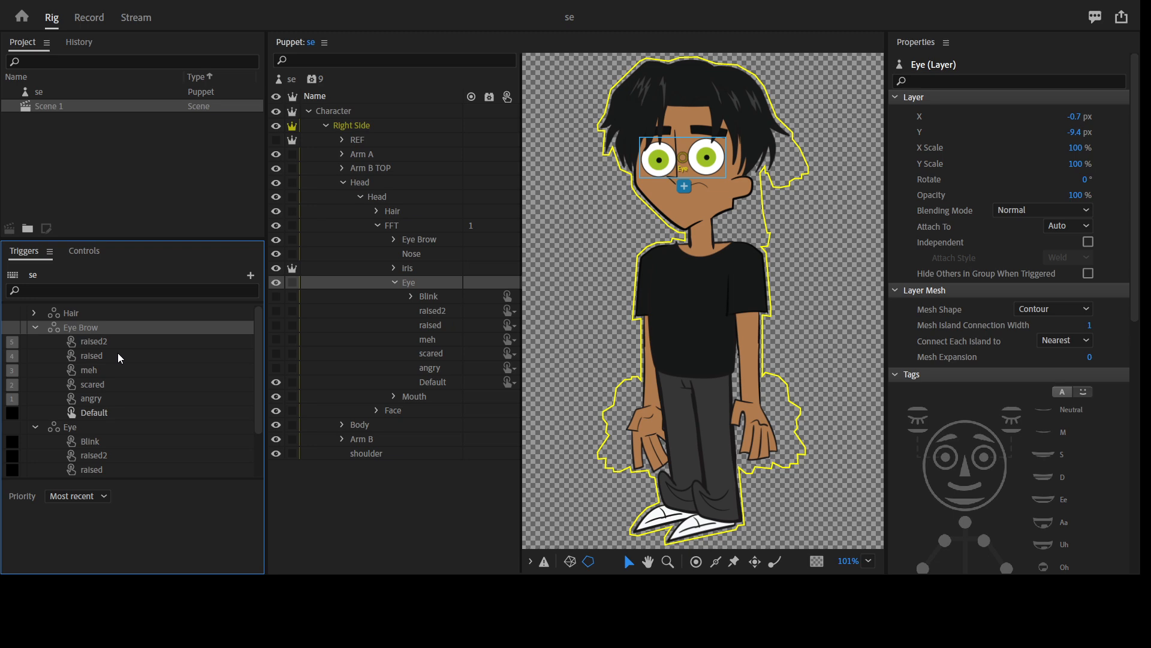
{"action": "key", "text": "Delete"}
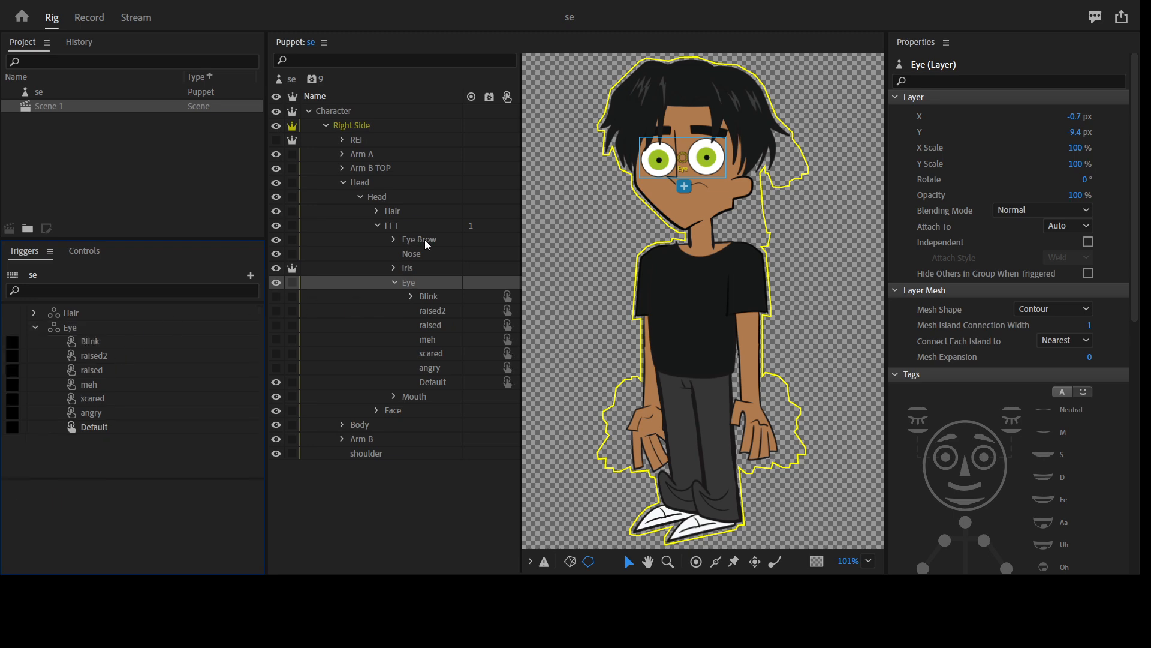
Create a new swap set from the Eye Brow group, and place it between the Hair and Eye sets
{"action": "left_click", "coordinate": [424, 239]}
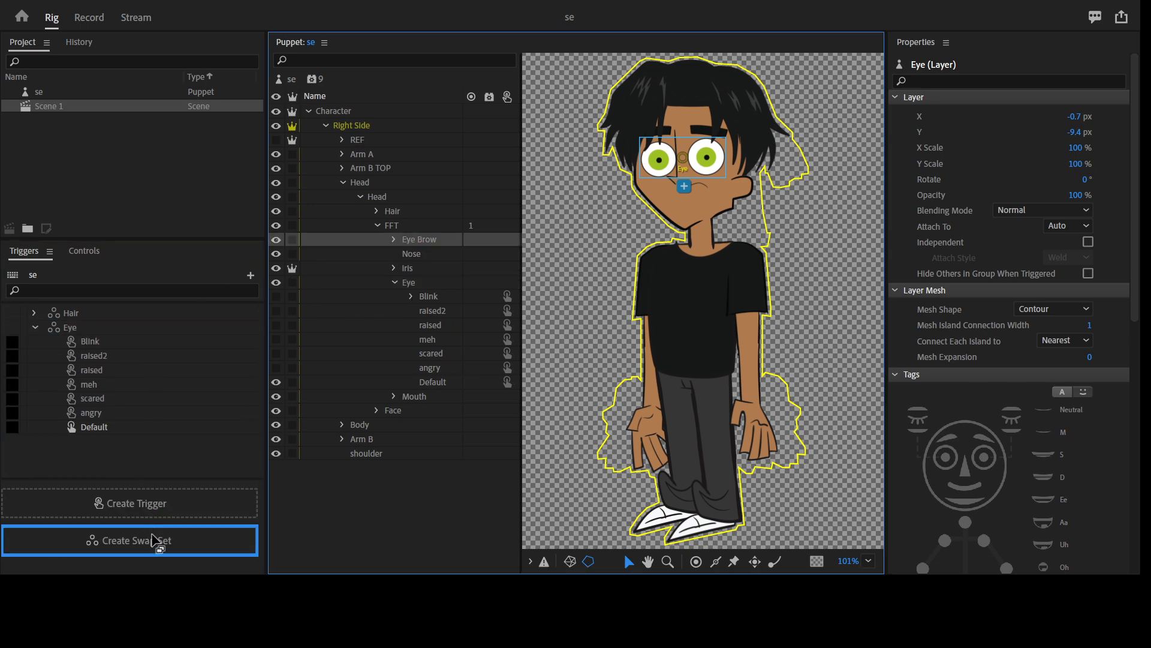
{"action": "left_click", "coordinate": [171, 548]}
{"action": "left_click_drag", "start_coordinate": [99, 444], "coordinate": [110, 327]}
Turn on Latch for all triggers in the Eye Brow and Eye swap sets, including Blink
{"action": "left_click", "coordinate": [103, 343]}
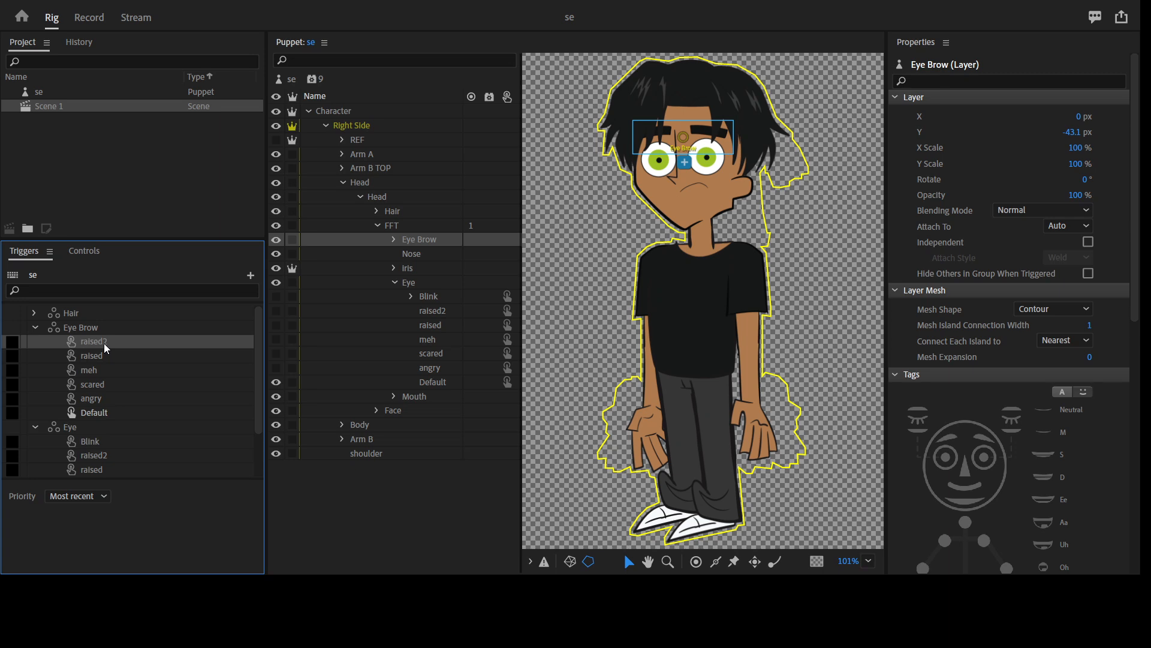
{"action": "left_click", "coordinate": [105, 414], "text": "shift"}
{"action": "left_click", "coordinate": [104, 496]}
{"action": "scroll", "coordinate": [118, 433], "scroll_direction": "down", "scroll_amount": 2}
{"action": "left_click", "coordinate": [106, 384]}
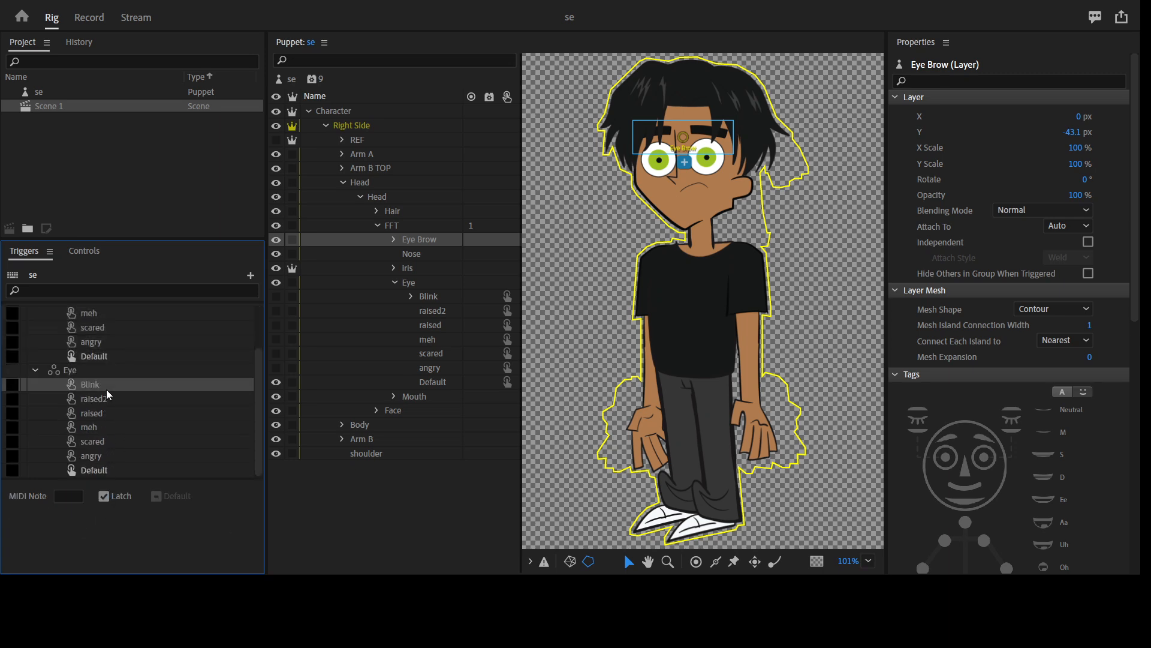
{"action": "left_click", "coordinate": [113, 469], "text": "shift"}
{"action": "left_click", "coordinate": [104, 496]}
Assign trigger keys in the new Eye Brow set: 1 for angry, 2 for scared, 3 for meh, 4 for raised and 5 for raised2
{"action": "scroll", "coordinate": [62, 371], "scroll_direction": "up", "scroll_amount": 2}
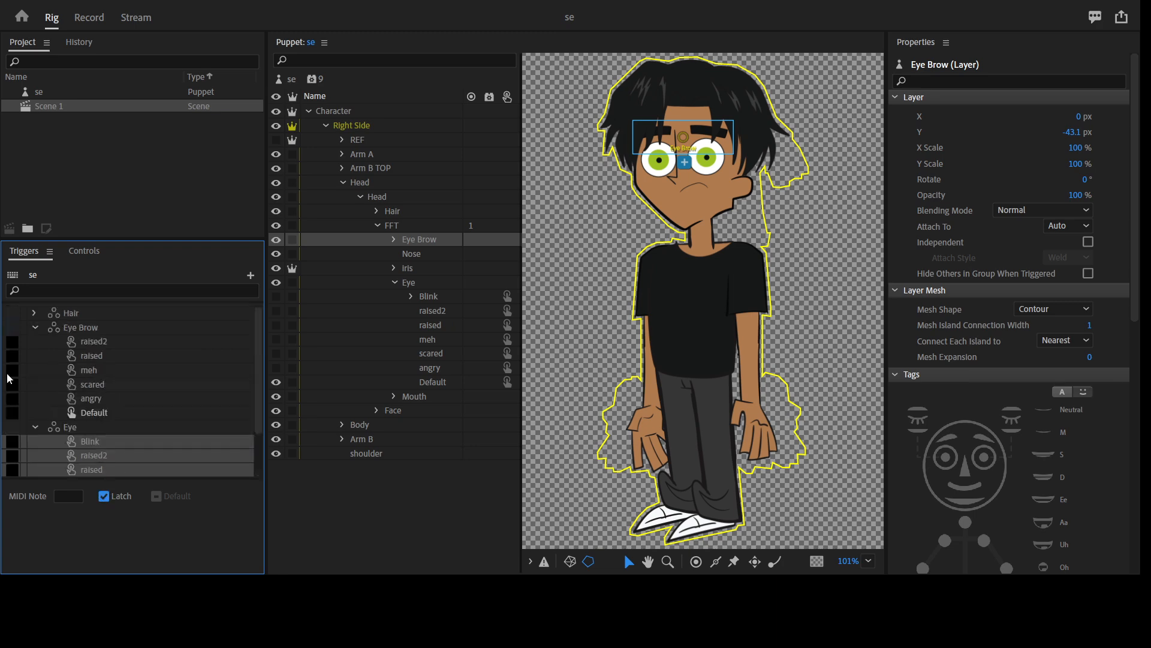
{"action": "left_click", "coordinate": [14, 398]}
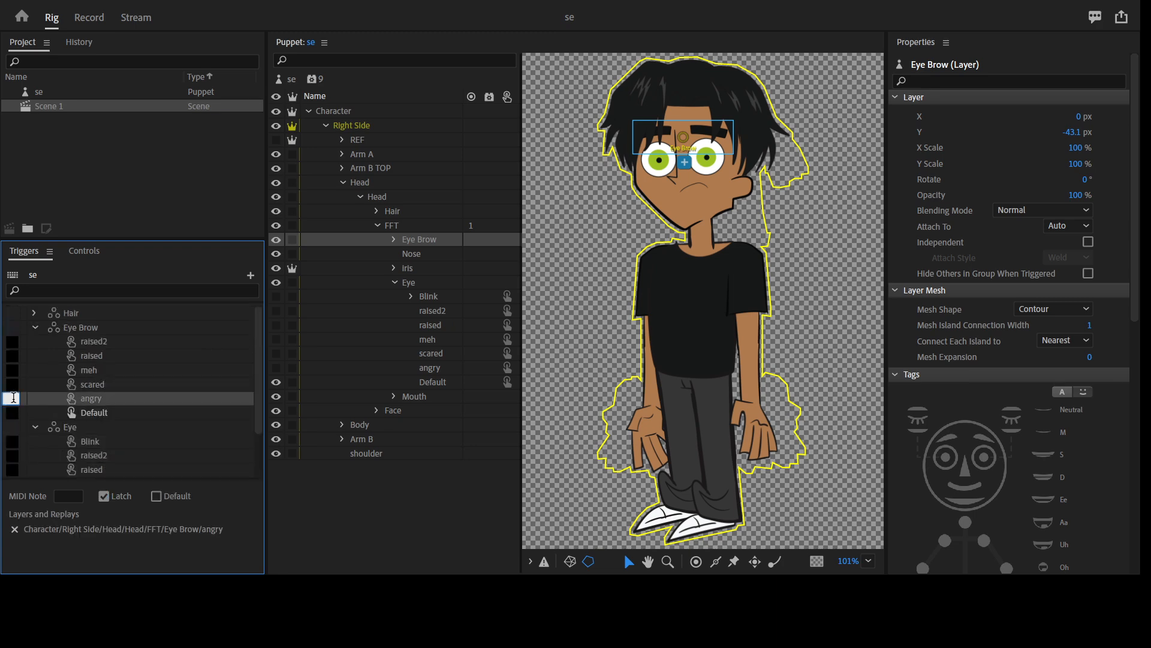
{"action": "left_click", "coordinate": [15, 388]}
{"action": "type", "text": "2"}
{"action": "left_click", "coordinate": [14, 368]}
{"action": "type", "text": "3"}
{"action": "left_click", "coordinate": [11, 355]}
{"action": "type", "text": "4"}
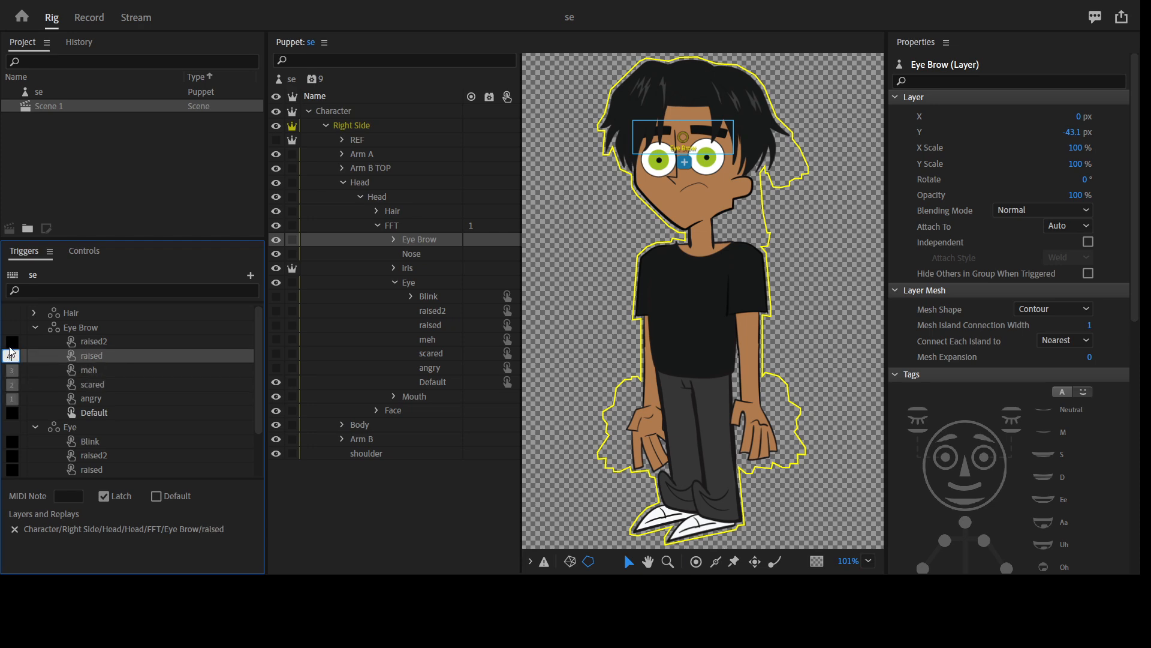
{"action": "left_click", "coordinate": [12, 340]}
{"action": "type", "text": "5"}
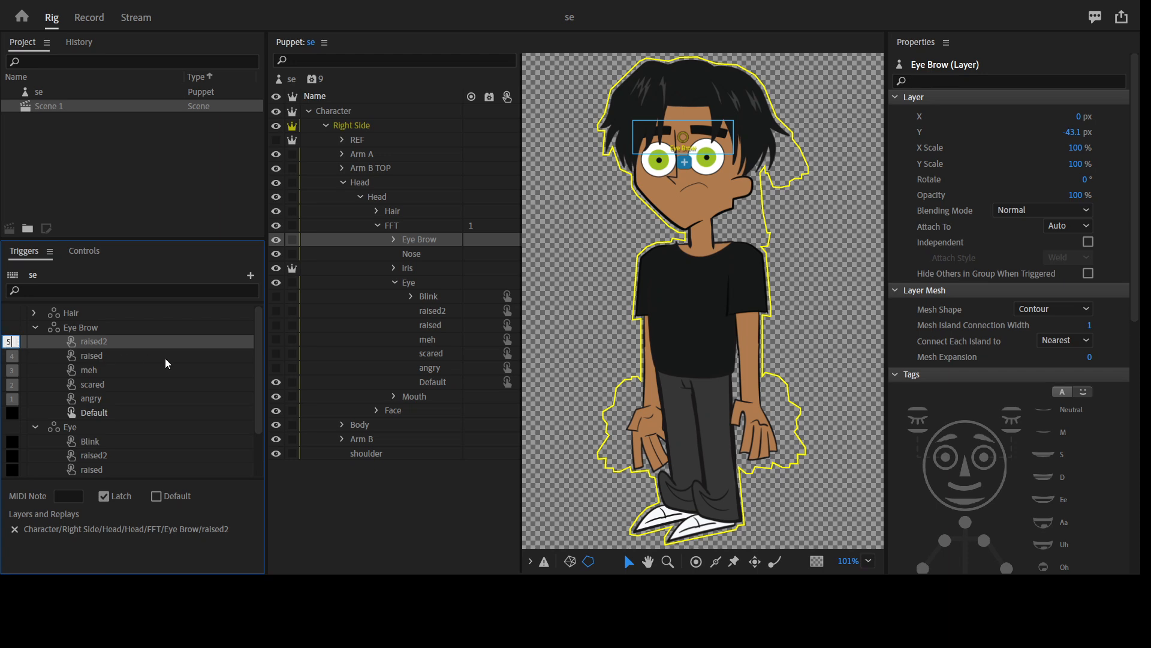
{"action": "left_click", "coordinate": [160, 355]}
Collapse the Eye Brow swap set, and assign key 1 to the angry trigger in the Eye set
{"action": "scroll", "coordinate": [139, 415], "scroll_direction": "down", "scroll_amount": 2}
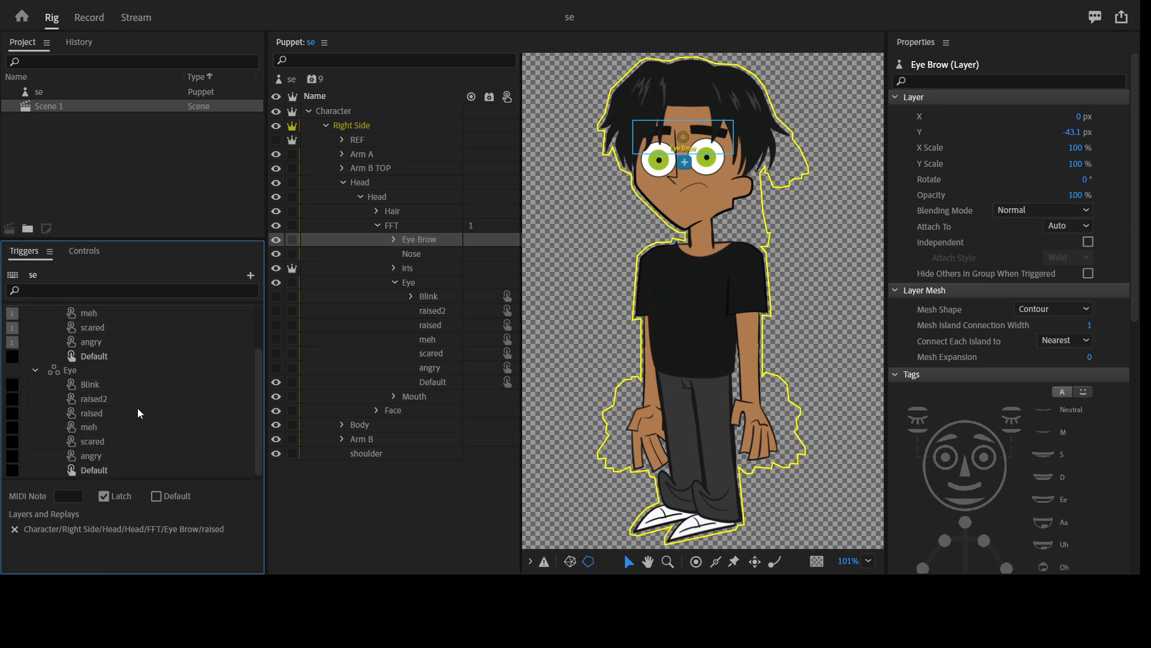
{"action": "scroll", "coordinate": [75, 376], "scroll_direction": "up", "scroll_amount": 2}
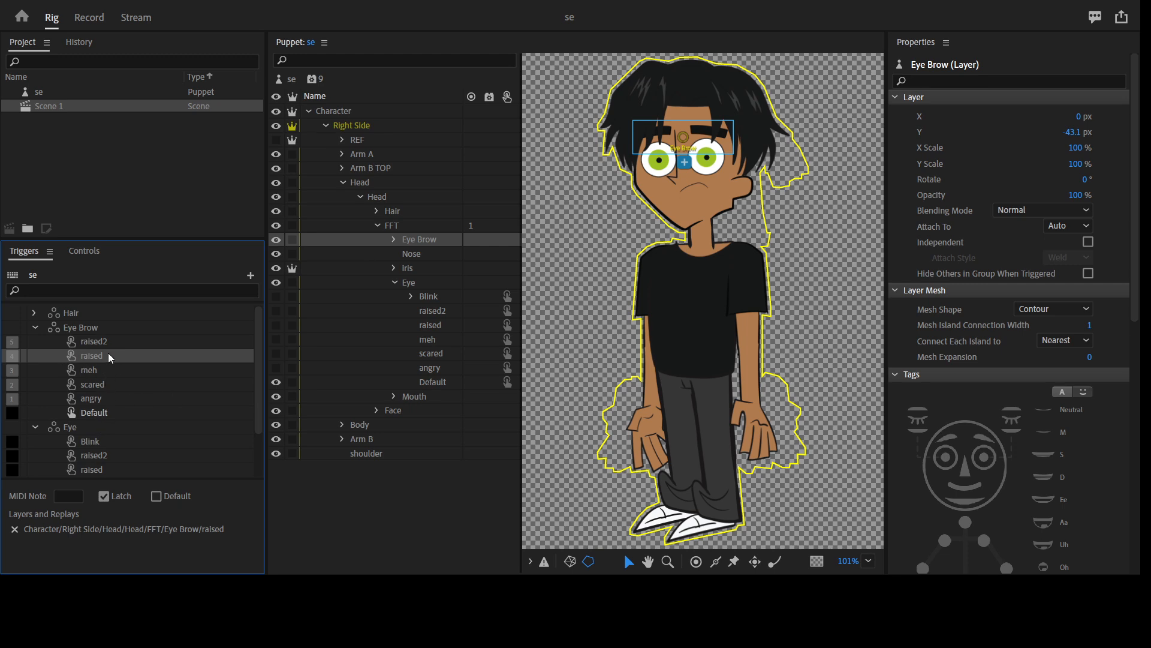
{"action": "scroll", "coordinate": [131, 441], "scroll_direction": "down", "scroll_amount": 2}
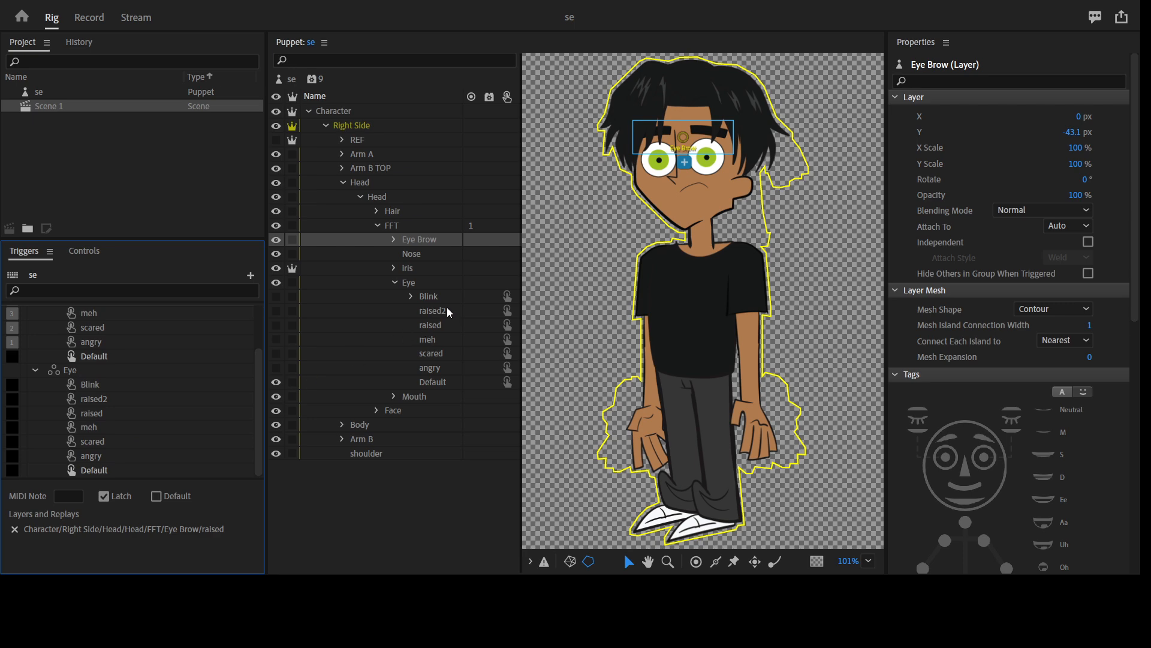
{"action": "scroll", "coordinate": [49, 336], "scroll_direction": "up", "scroll_amount": 2}
{"action": "left_click", "coordinate": [35, 326]}
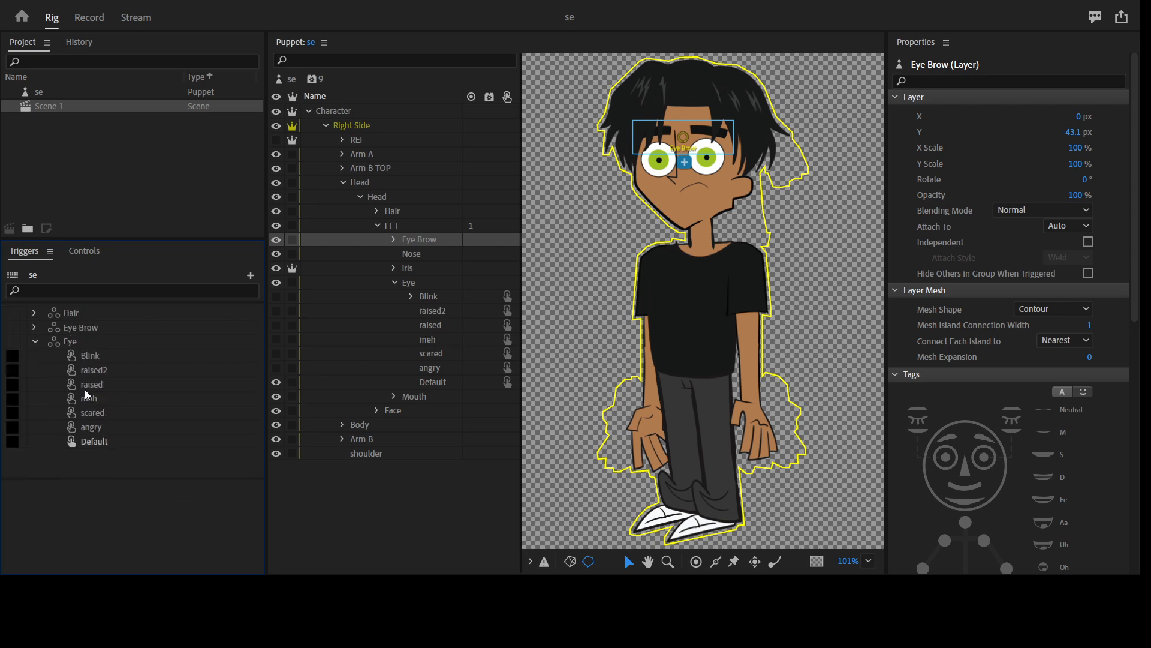
{"action": "left_click", "coordinate": [116, 438]}
{"action": "left_click", "coordinate": [110, 424]}
{"action": "left_click", "coordinate": [13, 427]}
{"action": "type", "text": "1"}
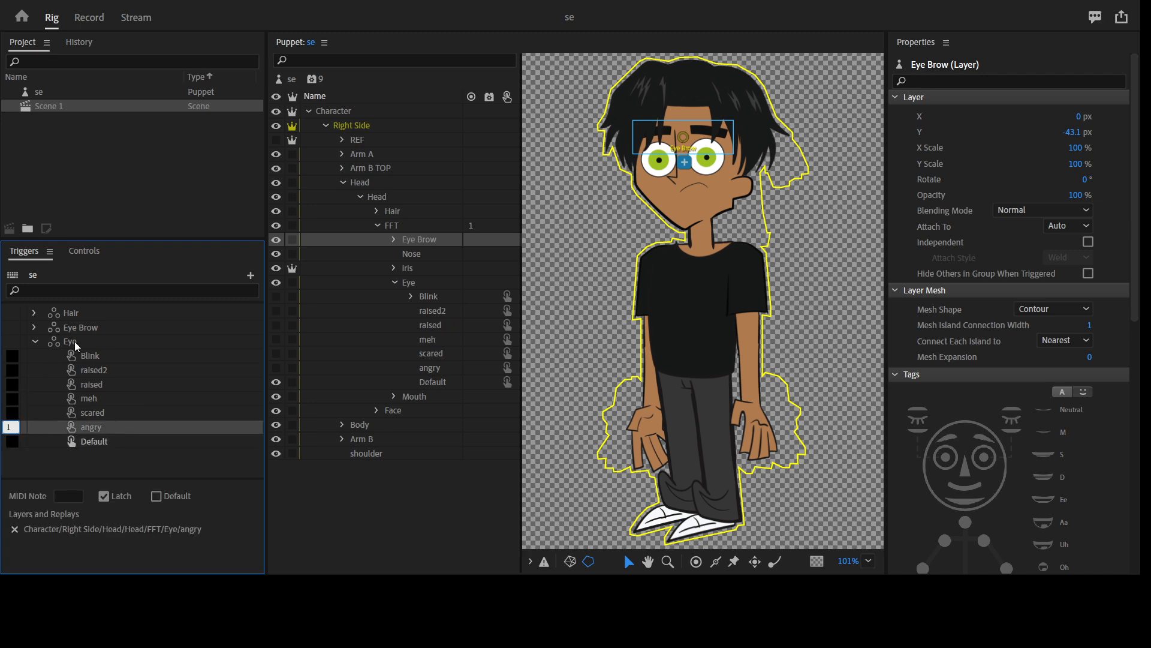
{"action": "key", "text": "Return"}
Match the remaining Eye trigger keys to the Eye Brow set: 2 for scared, 3 for meh, 4 for raised and 5 for raised2
{"action": "left_click", "coordinate": [33, 327]}
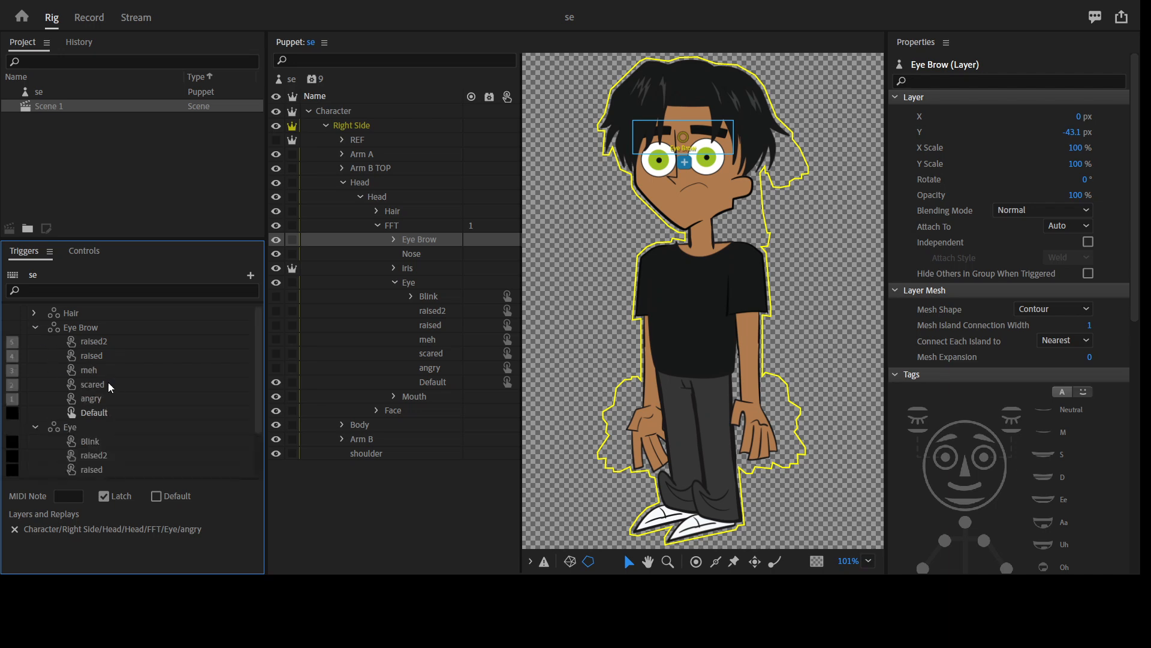
{"action": "scroll", "coordinate": [90, 370], "scroll_direction": "down", "scroll_amount": 2}
{"action": "left_click", "coordinate": [13, 441]}
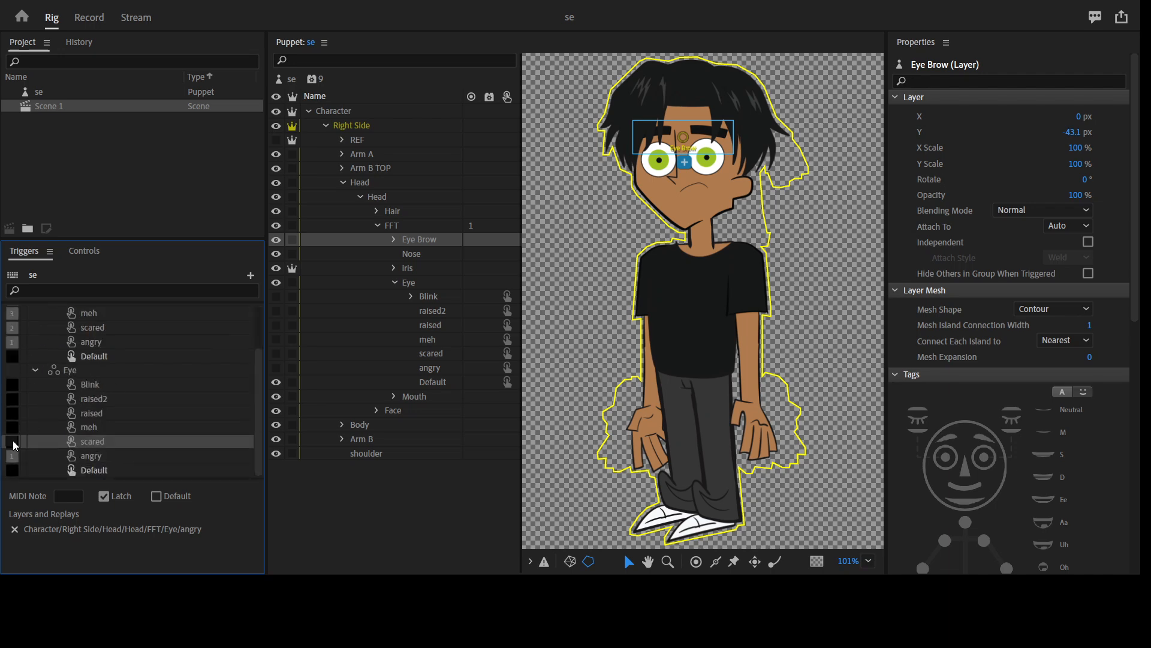
{"action": "type", "text": "2"}
{"action": "left_click", "coordinate": [12, 426]}
{"action": "type", "text": "3"}
{"action": "left_click", "coordinate": [13, 413]}
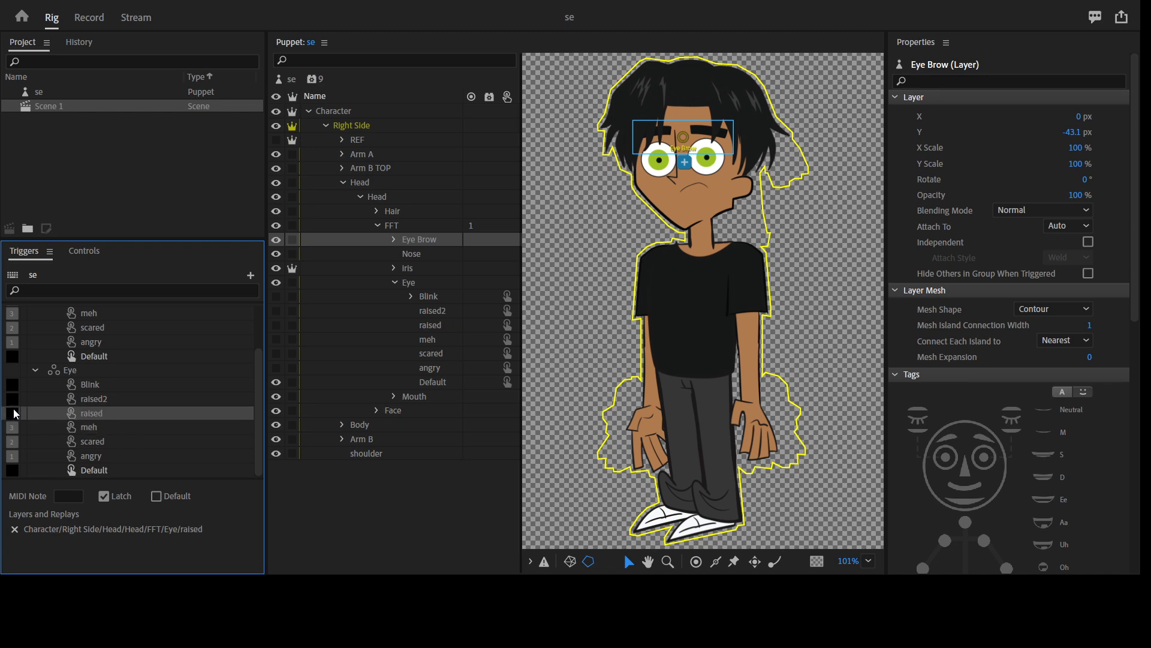
{"action": "left_click", "coordinate": [13, 398]}
{"action": "type", "text": "4"}
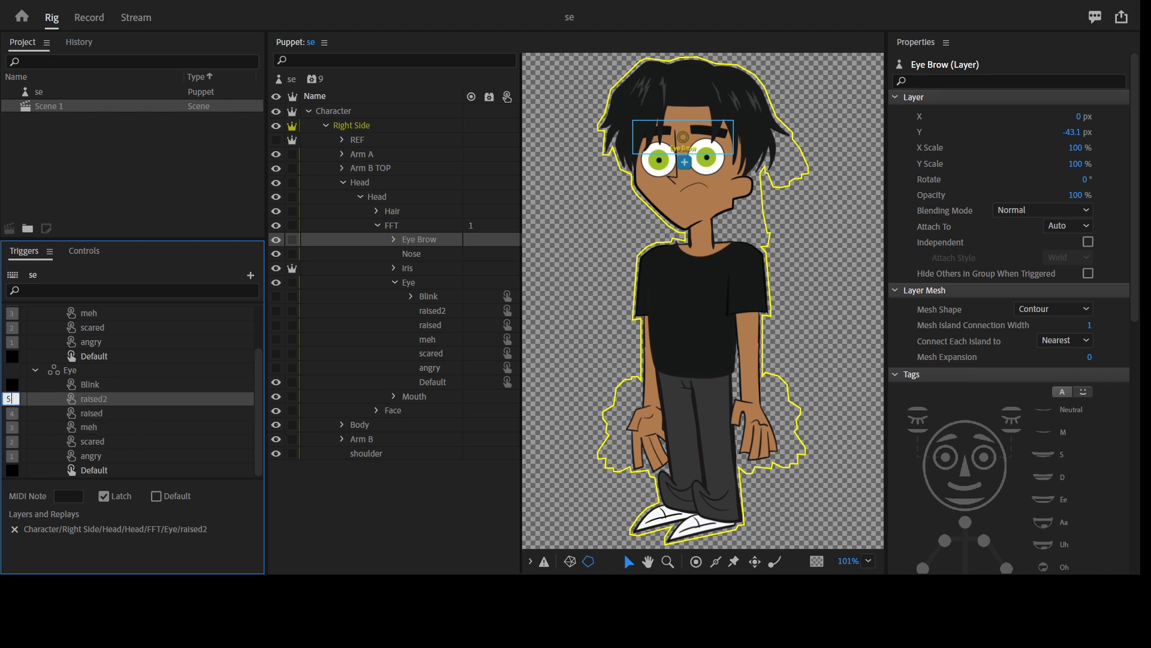
Assign key 0 to the Blink trigger in the Eye set, and collapse the Eye Brow swap set
{"action": "left_click", "coordinate": [12, 386]}
{"action": "type", "text": "5"}
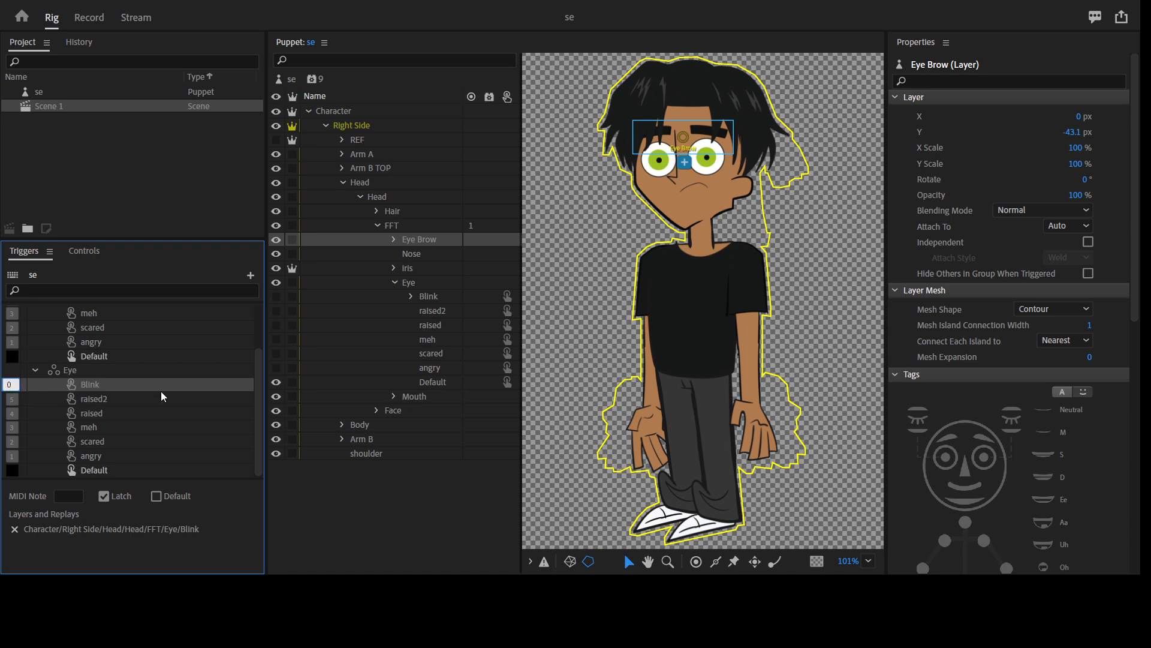
{"action": "type", "text": "6"}
{"action": "scroll", "coordinate": [120, 388], "scroll_direction": "up", "scroll_amount": 3}
{"action": "left_click", "coordinate": [34, 327]}
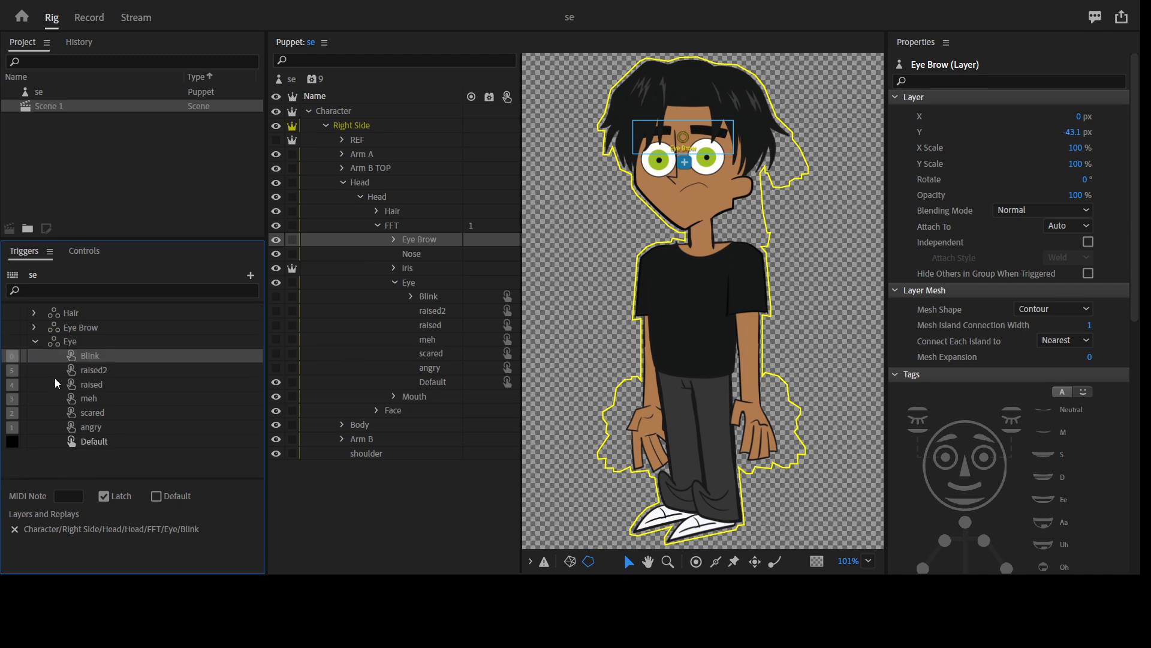
Collapse the Eye swap set, and inspect the contents of the Iris and Eye Brow groups
{"action": "left_click", "coordinate": [37, 337]}
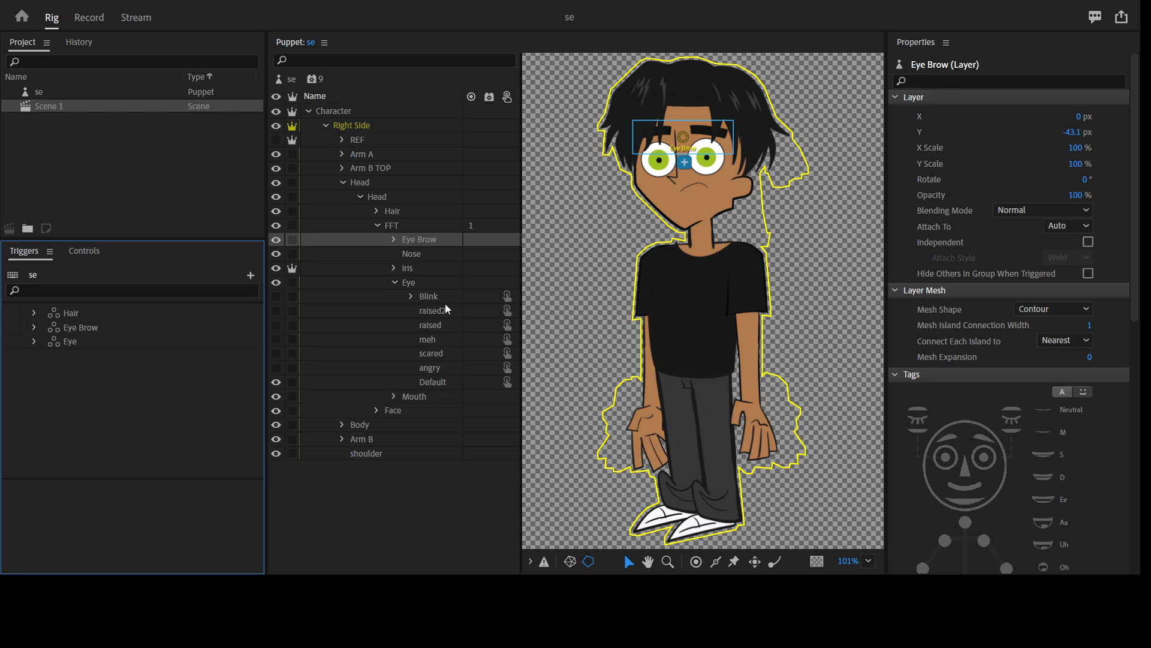
{"action": "left_click", "coordinate": [394, 268]}
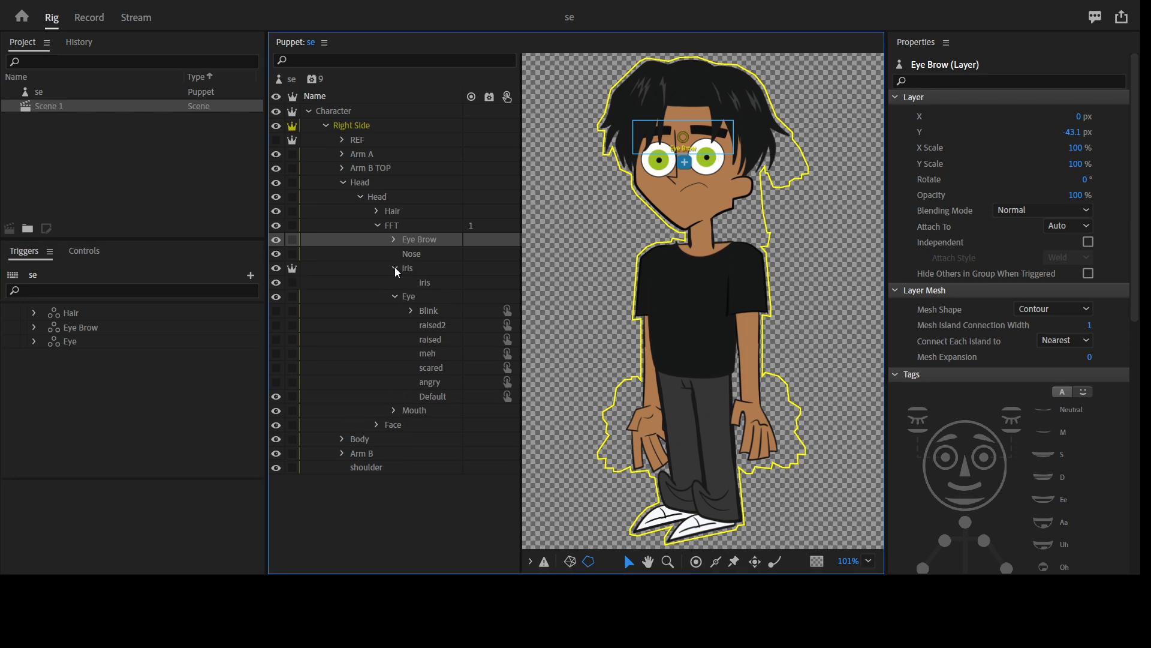
{"action": "left_click", "coordinate": [395, 267]}
{"action": "left_click", "coordinate": [394, 242]}
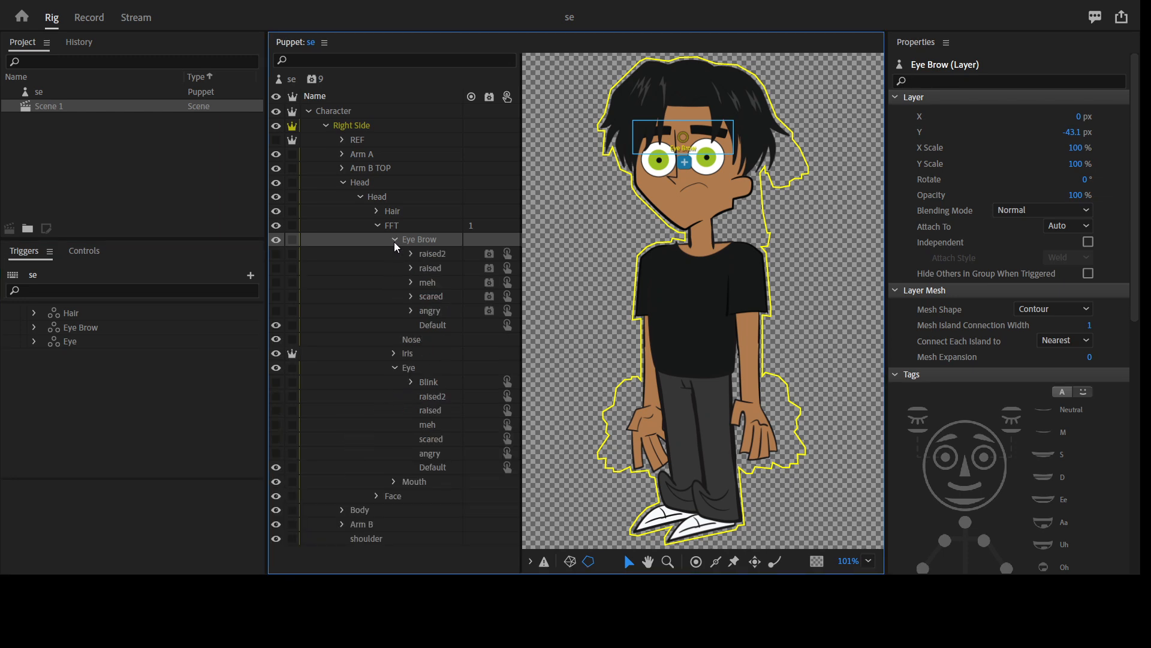
{"action": "left_click", "coordinate": [394, 240]}
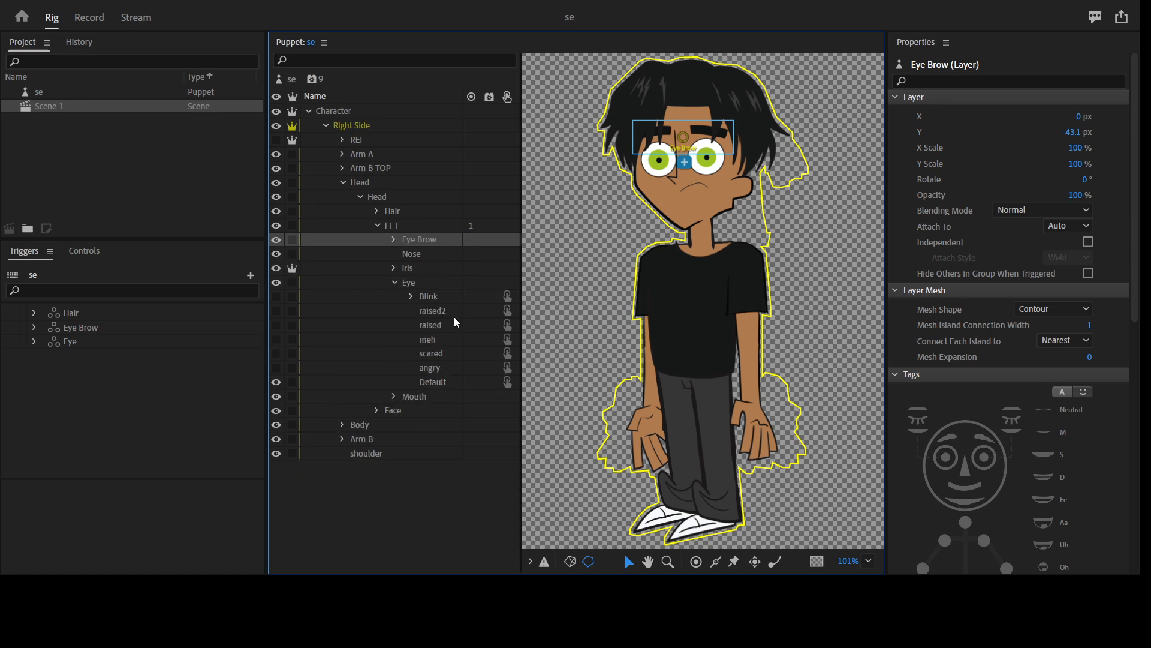
Add a Cycle Layers behavior to the Blink layer, advancing every 2 frames with Forward and Reverse and Hold on Last Layer enabled
{"action": "left_click", "coordinate": [439, 297]}
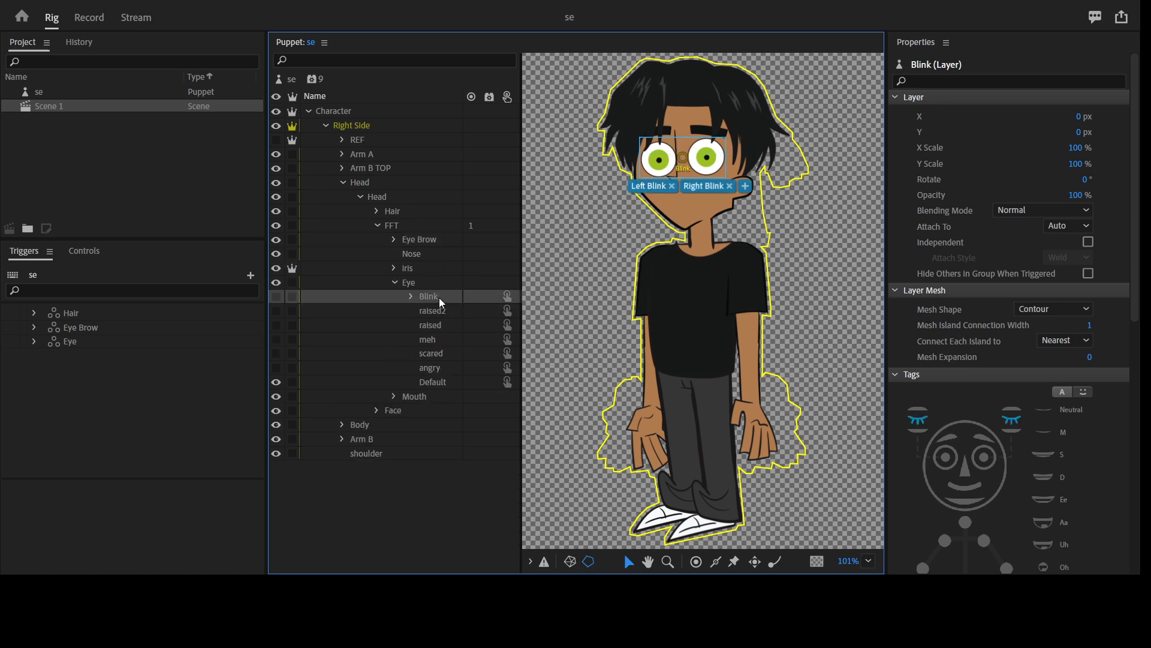
{"action": "scroll", "coordinate": [1080, 432], "scroll_direction": "down", "scroll_amount": 10}
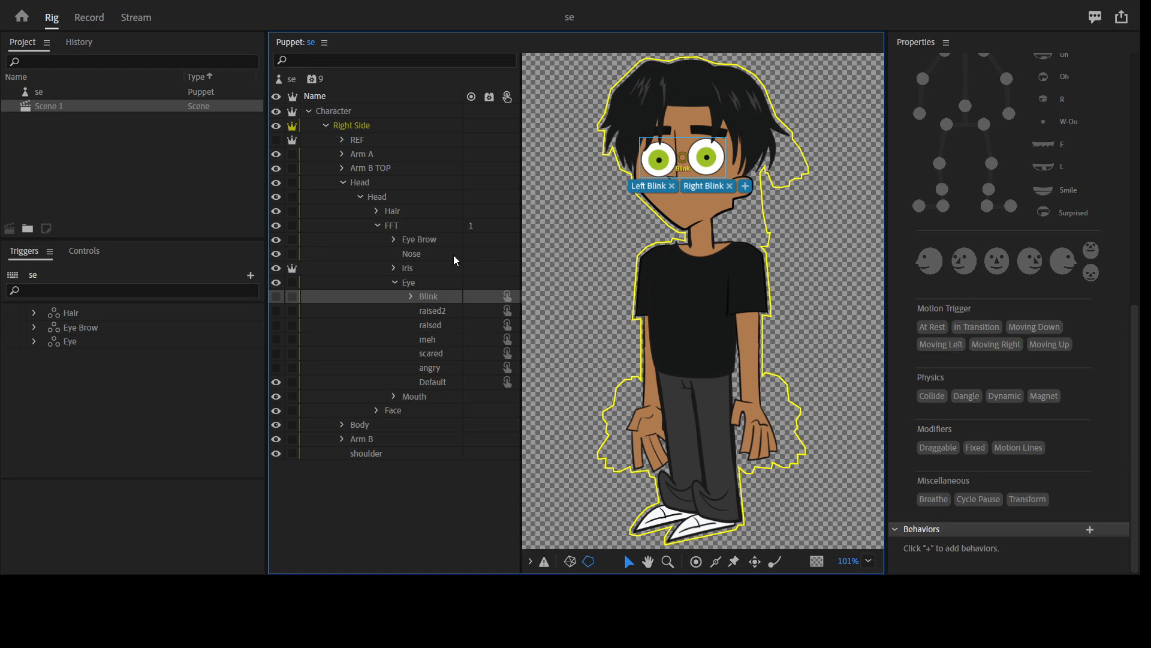
{"action": "left_click", "coordinate": [409, 296]}
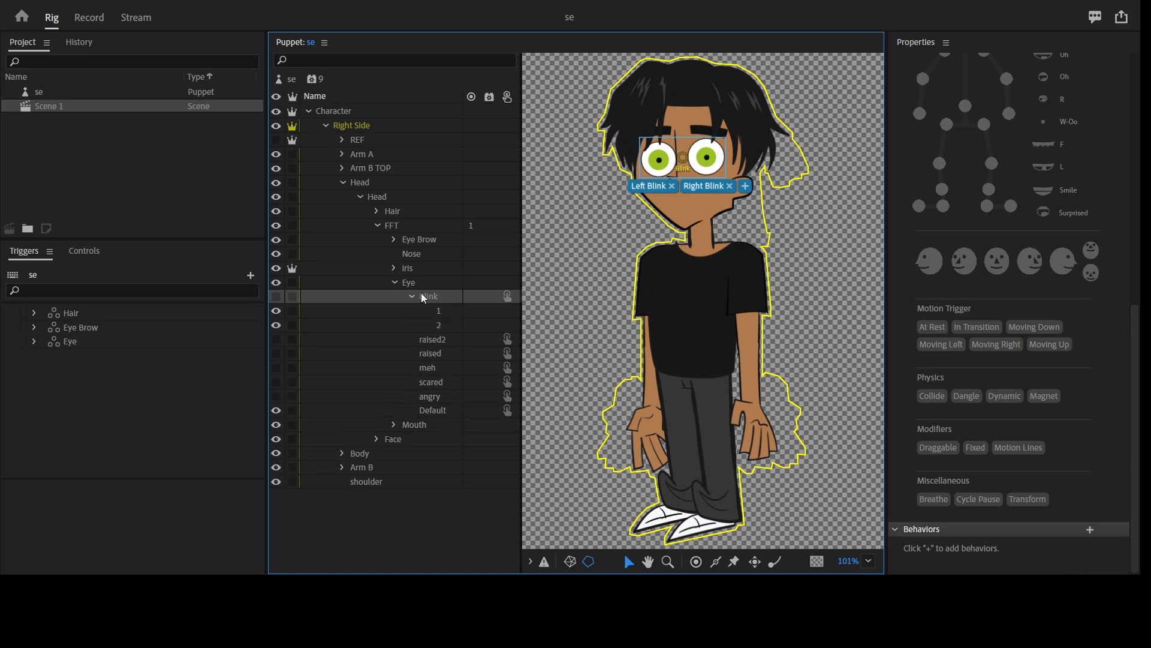
{"action": "left_click", "coordinate": [1097, 528]}
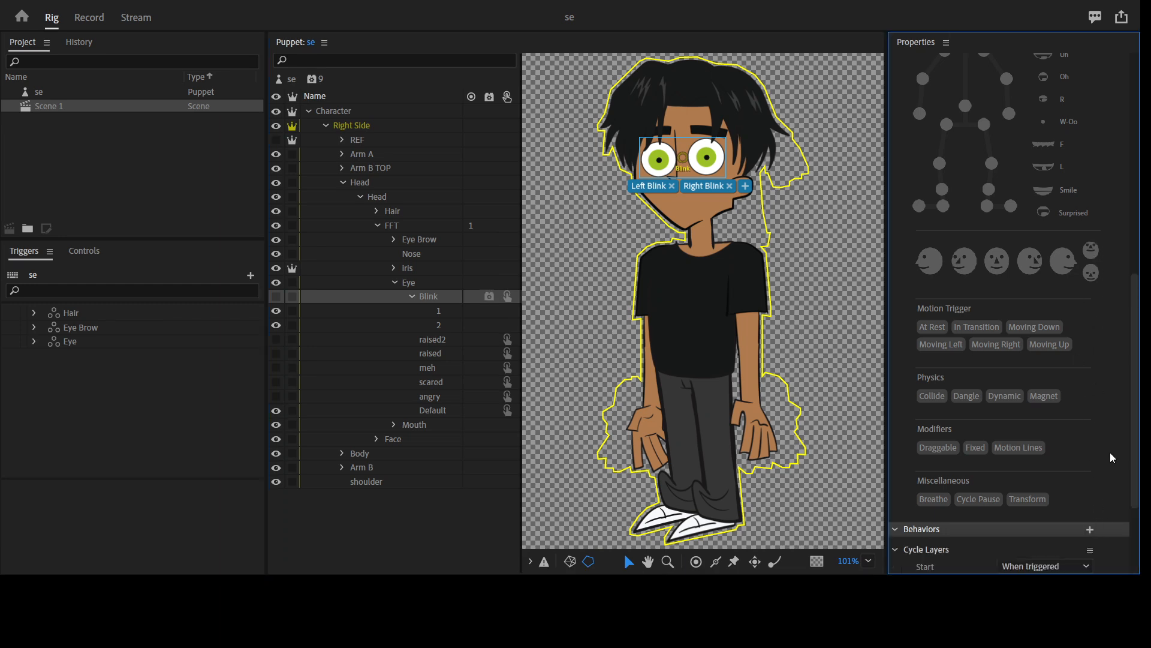
{"action": "left_click", "coordinate": [1079, 454]}
{"action": "type", "text": "2"}
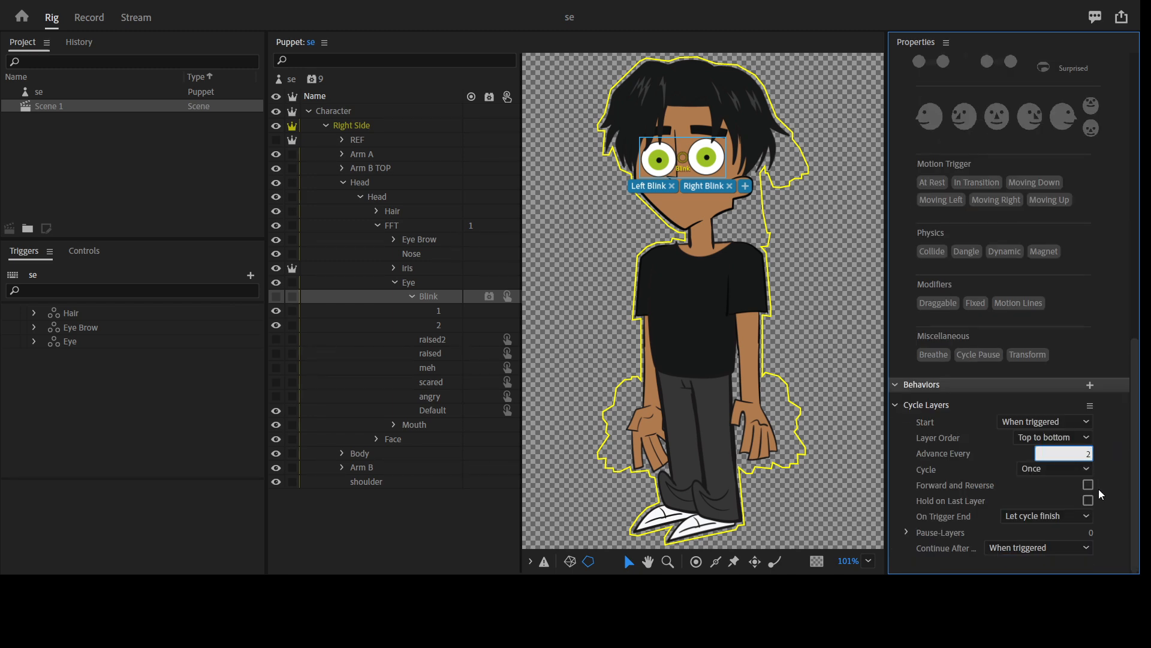
{"action": "key", "text": "Tab"}
{"action": "left_click", "coordinate": [1090, 502]}
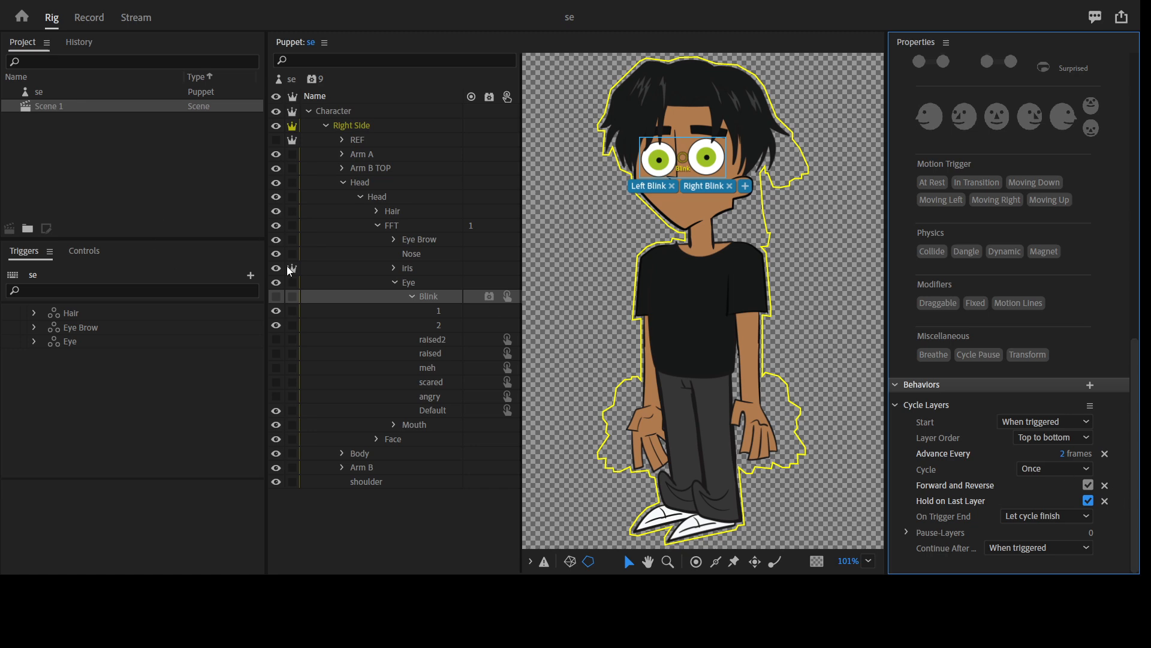
{"action": "left_click", "coordinate": [412, 296]}
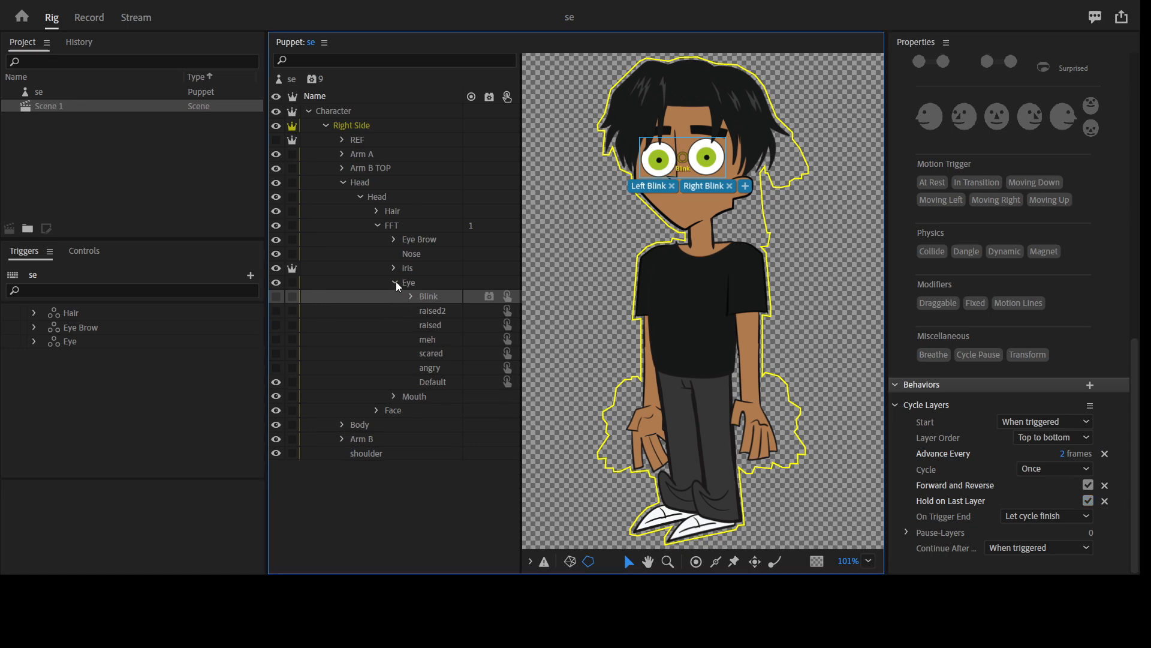
{"action": "left_click", "coordinate": [394, 282]}
Check the smile layer's tag in the Mouth group, and tag the angry mouth layer as Surprised
{"action": "left_click", "coordinate": [421, 296]}
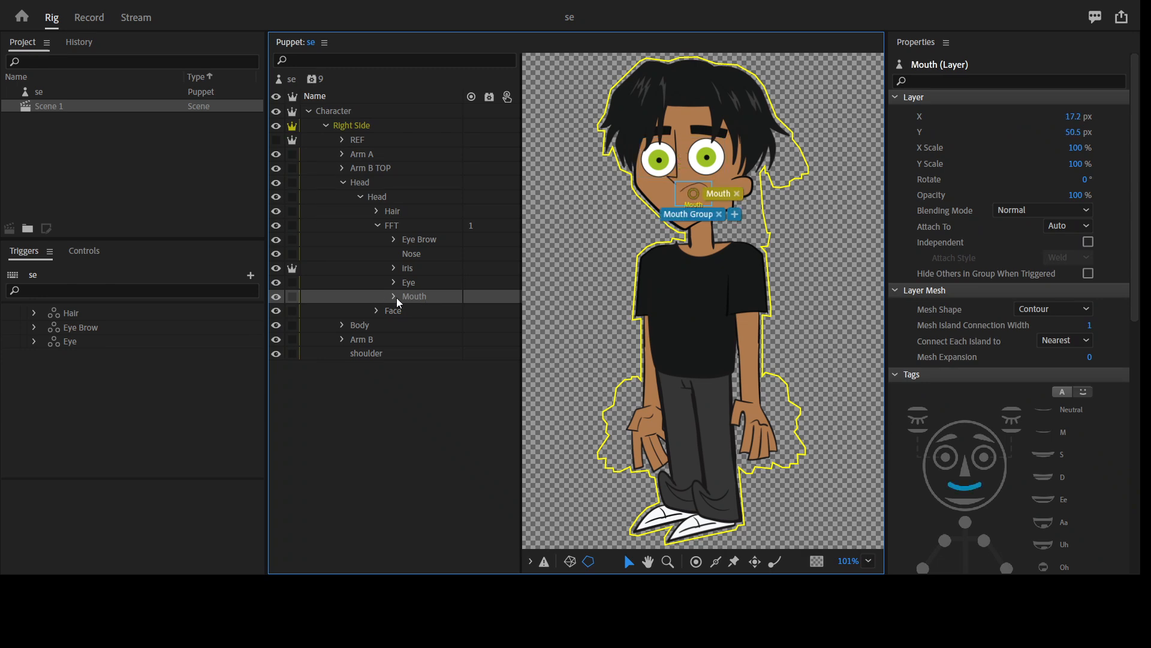
{"action": "left_click", "coordinate": [394, 297]}
{"action": "left_click", "coordinate": [440, 311]}
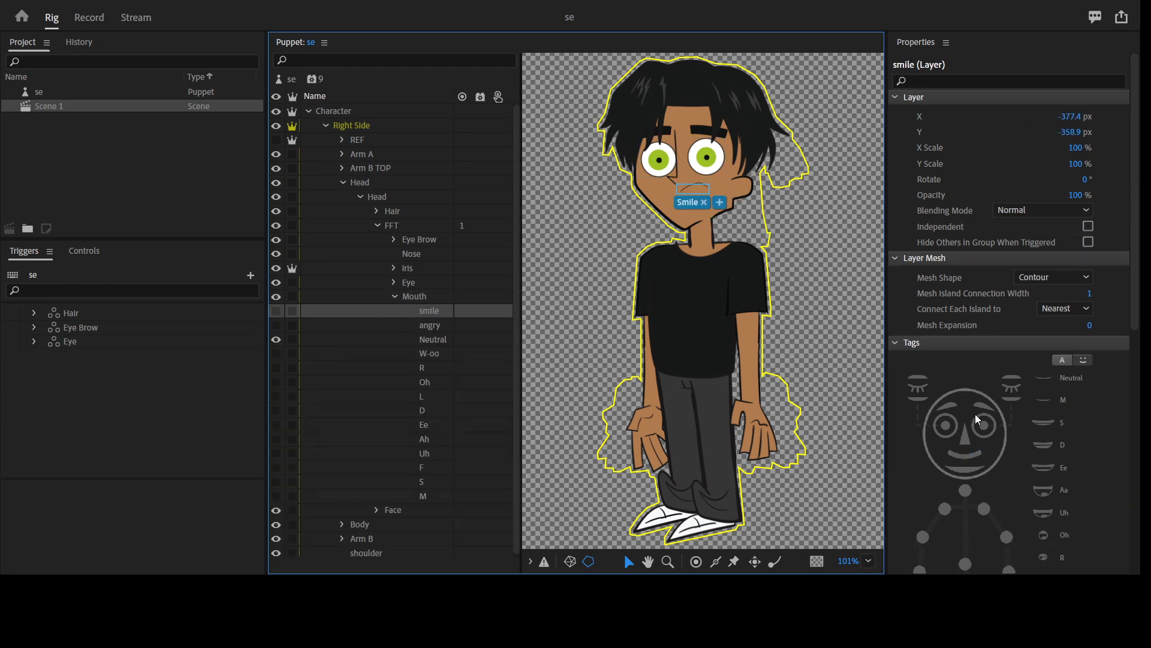
{"action": "scroll", "coordinate": [1070, 445], "scroll_direction": "down", "scroll_amount": 5}
{"action": "scroll", "coordinate": [1054, 321], "scroll_direction": "up", "scroll_amount": 1}
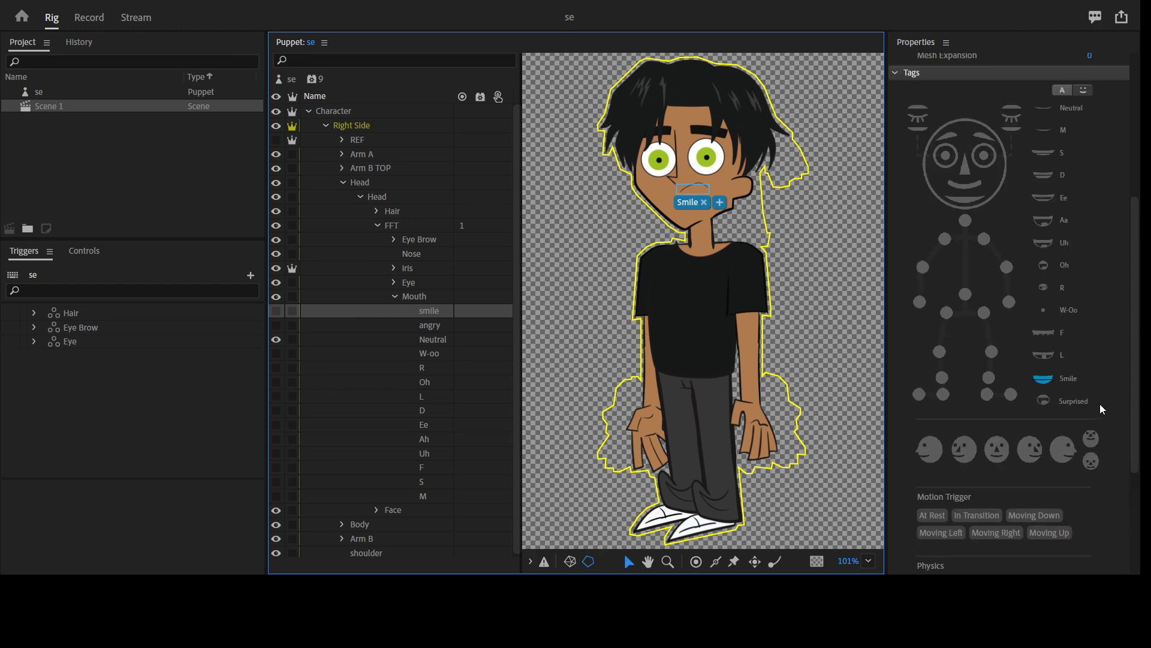
{"action": "left_click", "coordinate": [427, 325]}
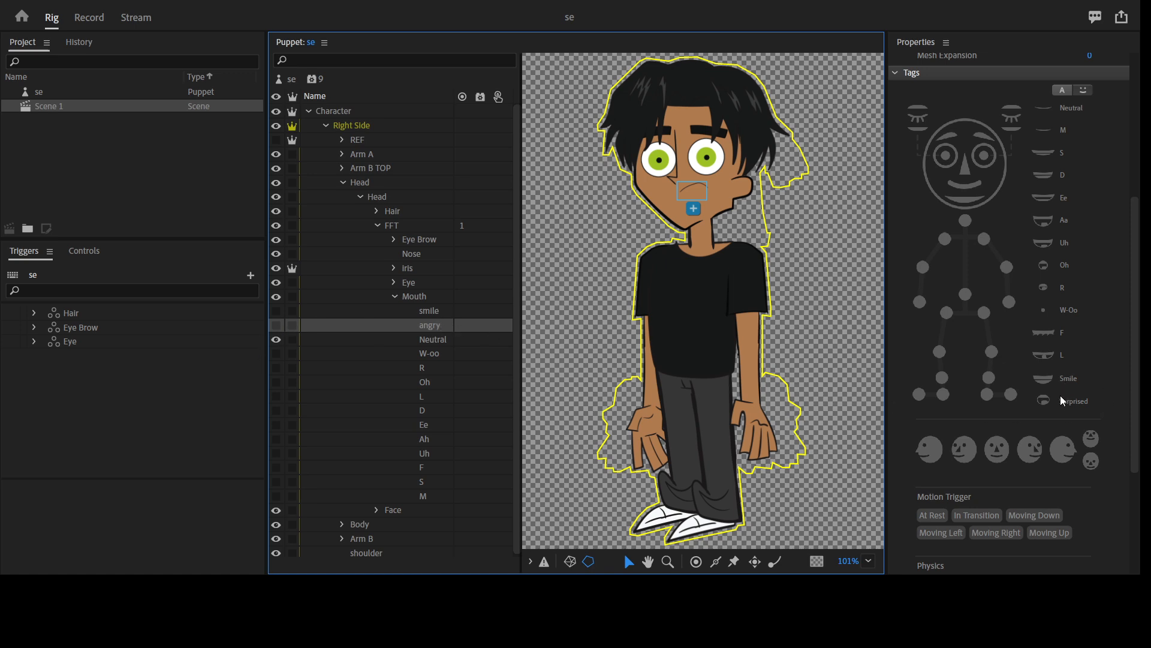
{"action": "left_click", "coordinate": [1046, 397]}
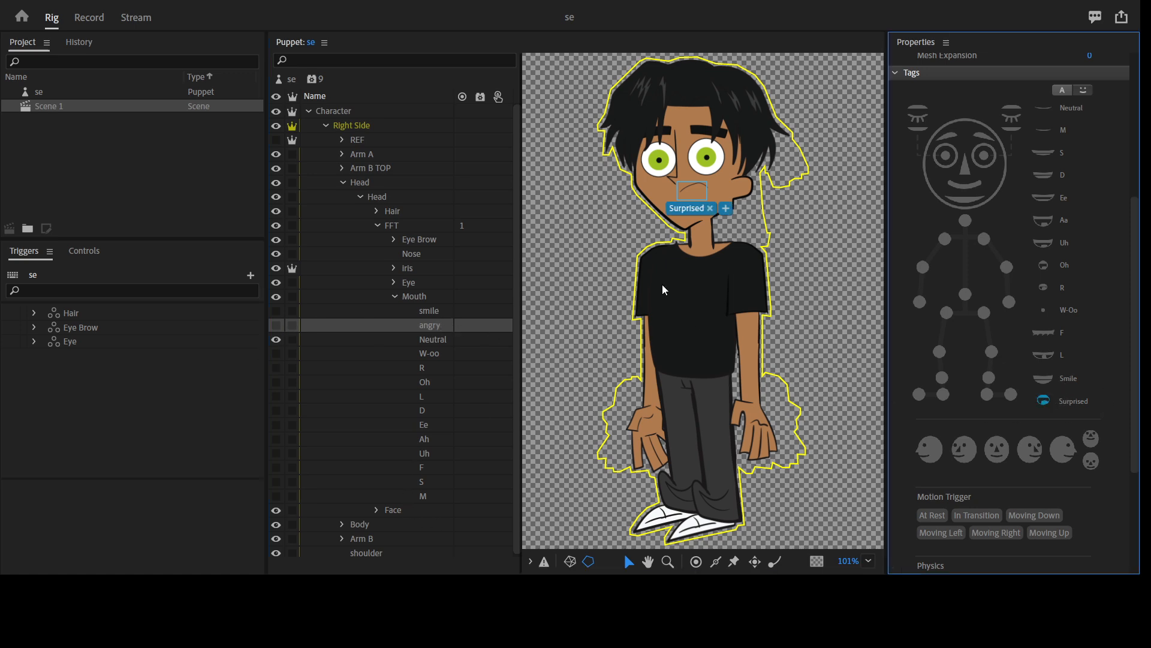
{"action": "left_click", "coordinate": [395, 296]}
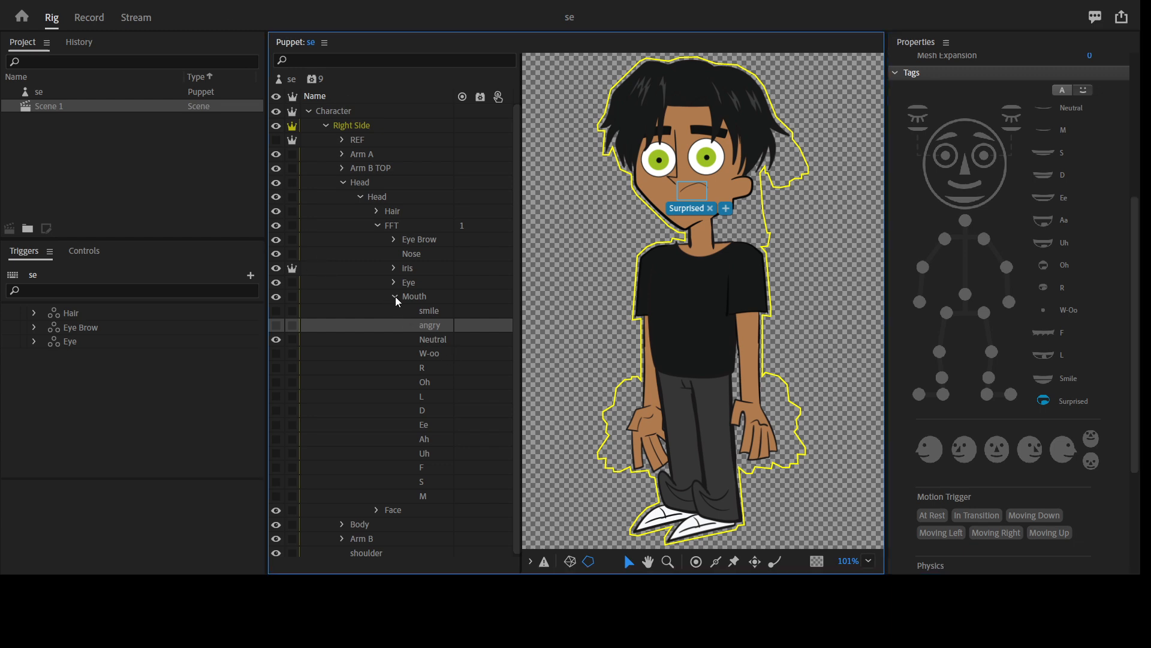
Collapse the FFT and inner Head groups, and move the inner Head layer's origin handle down to the jaw above the neck
{"action": "left_click", "coordinate": [379, 224]}
{"action": "left_click", "coordinate": [361, 196]}
{"action": "left_click", "coordinate": [387, 196]}
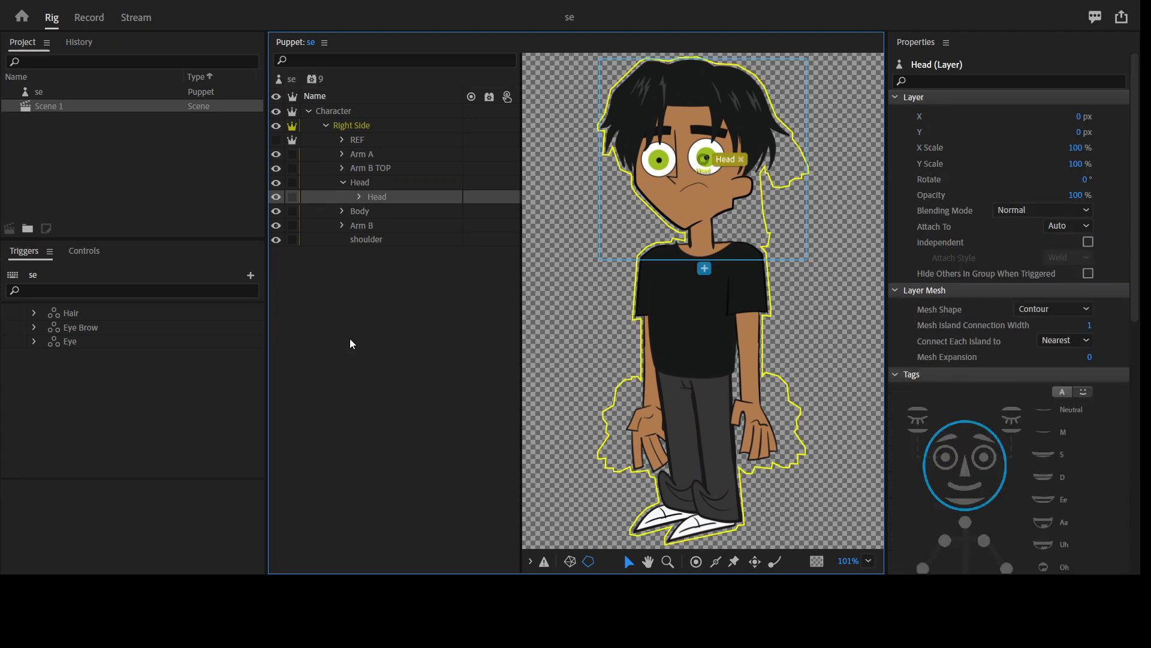
{"action": "left_click_drag", "start_coordinate": [705, 159], "coordinate": [707, 210]}
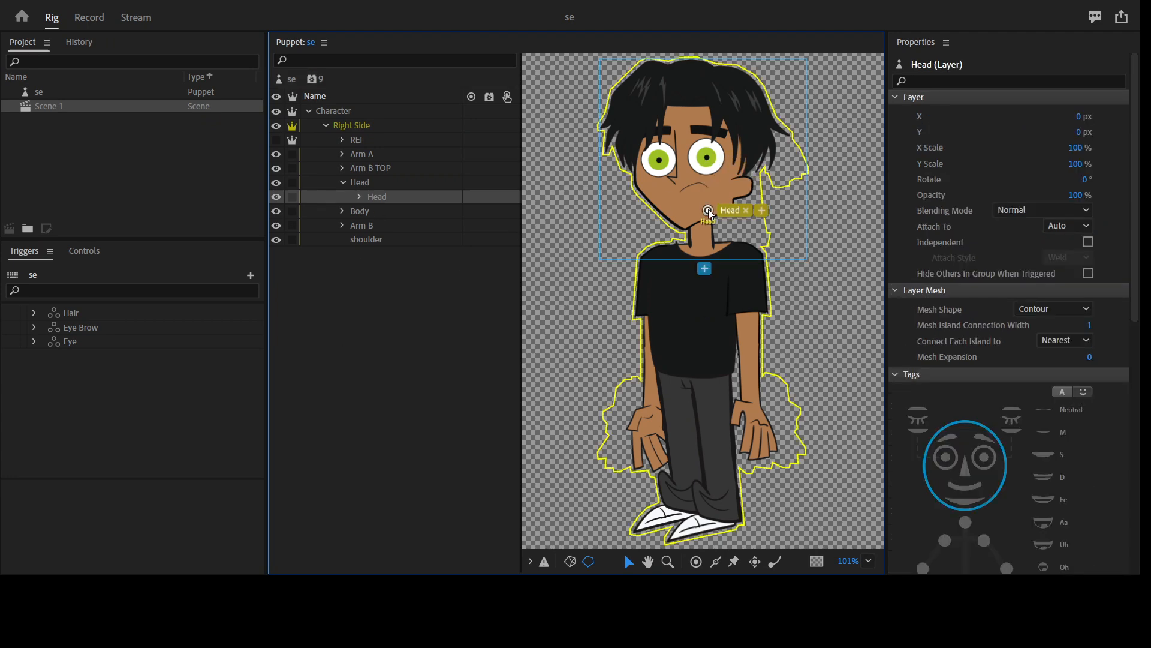
Move the outer Head group's handle down to the jaw above the neck, and tag it Neck and Draggable
{"action": "left_click", "coordinate": [383, 179]}
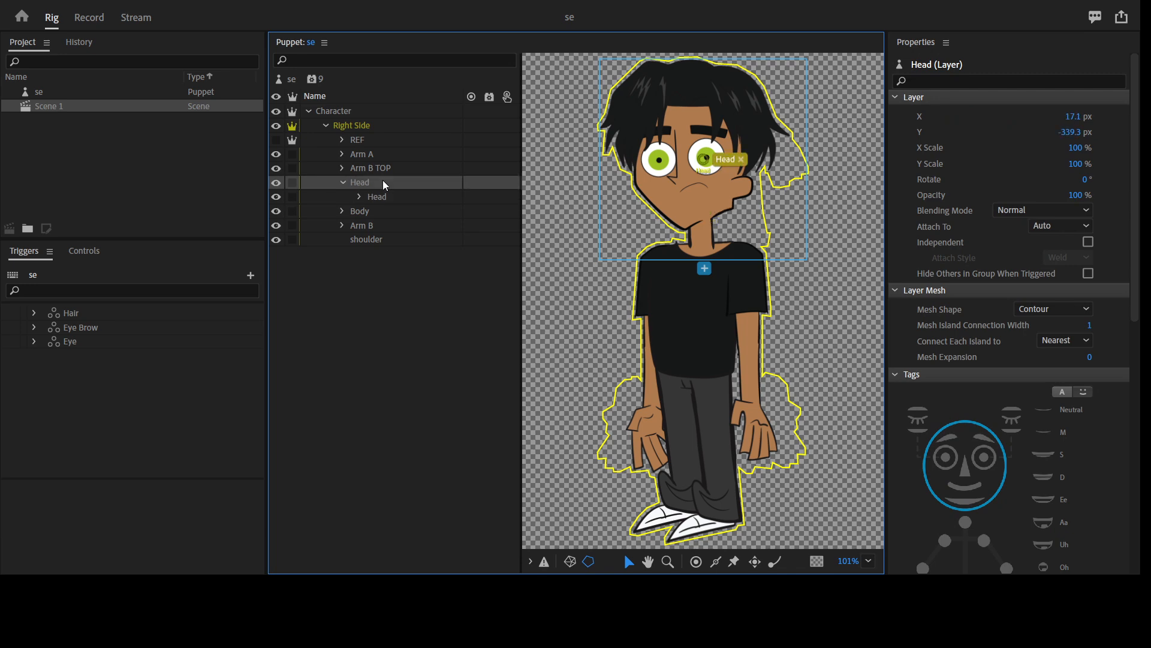
{"action": "left_click_drag", "start_coordinate": [703, 159], "coordinate": [702, 215]}
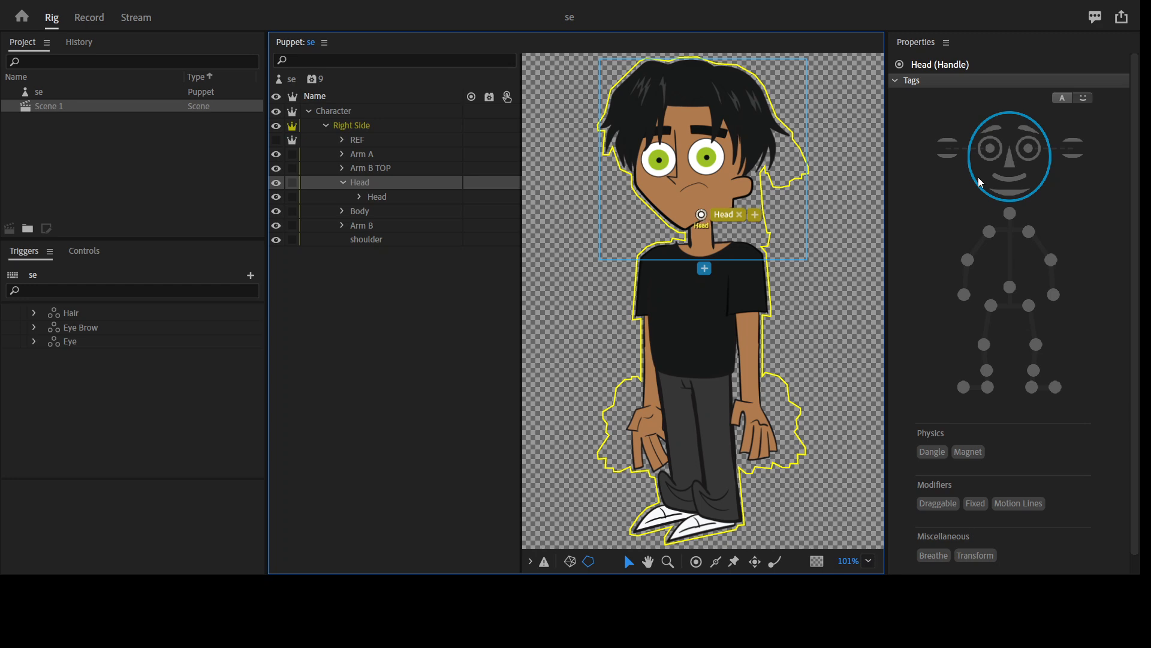
{"action": "left_click", "coordinate": [1010, 214]}
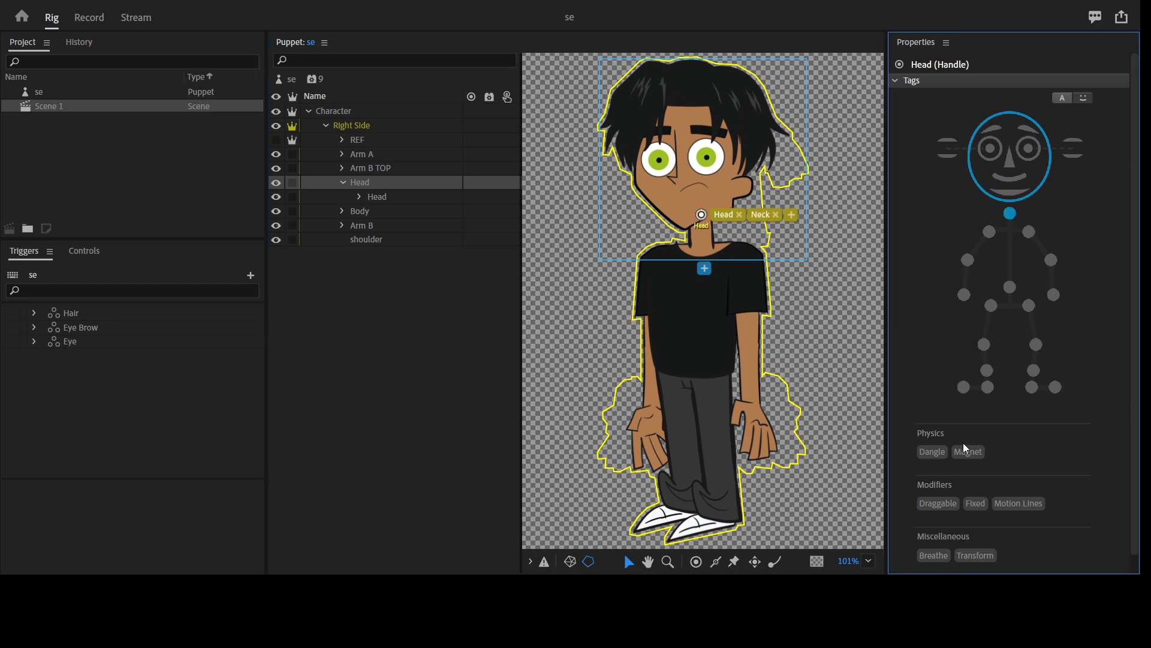
{"action": "left_click", "coordinate": [942, 502]}
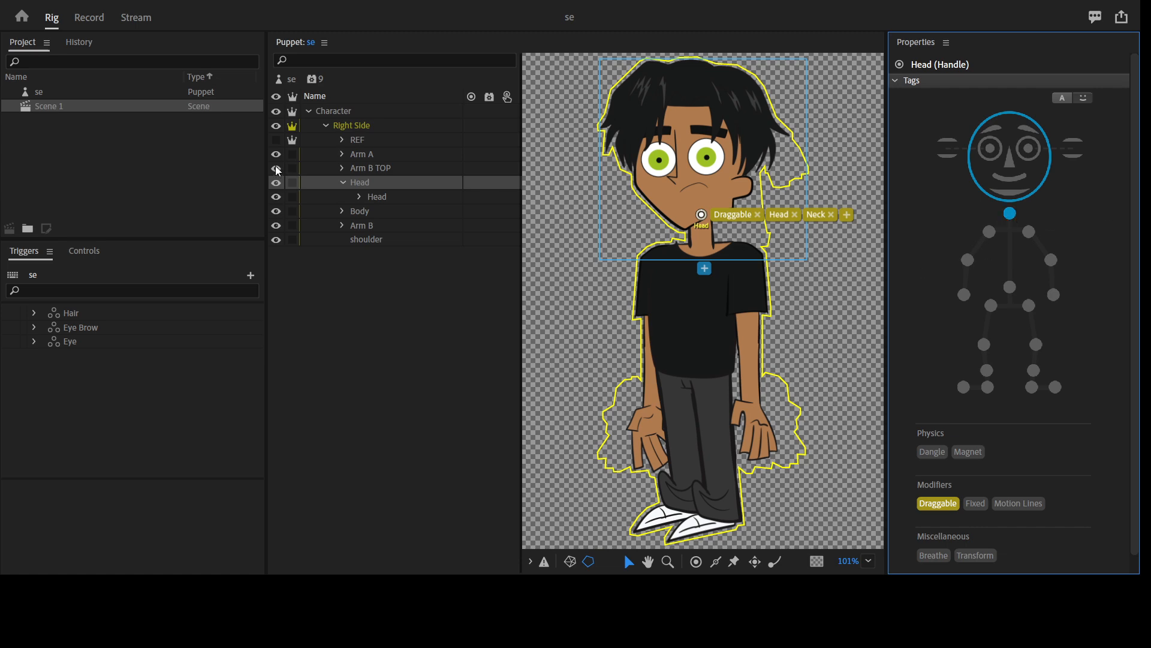
{"action": "left_click", "coordinate": [344, 188]}
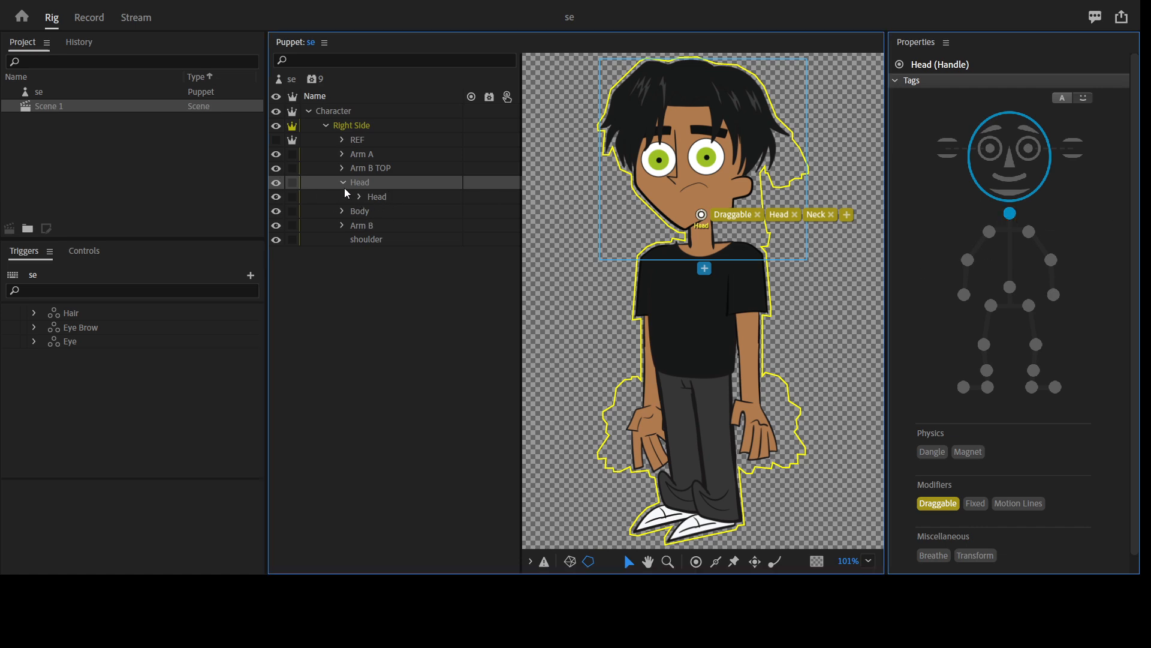
{"action": "left_click", "coordinate": [384, 180]}
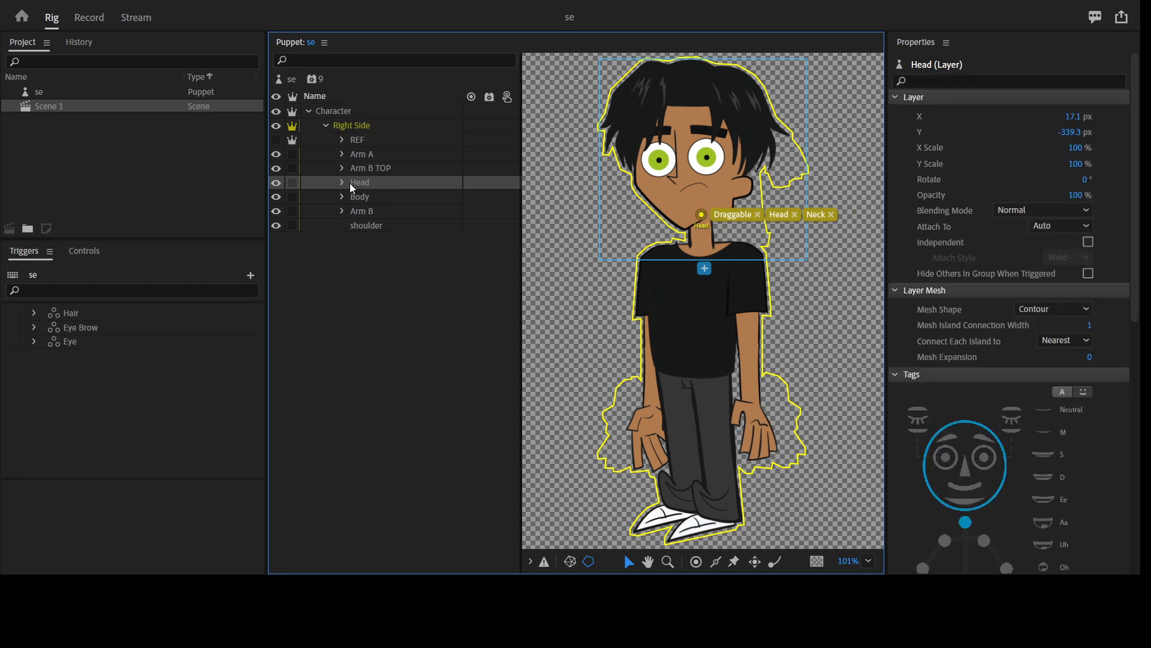
Tag the Iris group inside FFT as both Left Pupil and Right Pupil
{"action": "left_click", "coordinate": [343, 184]}
{"action": "left_click", "coordinate": [358, 197]}
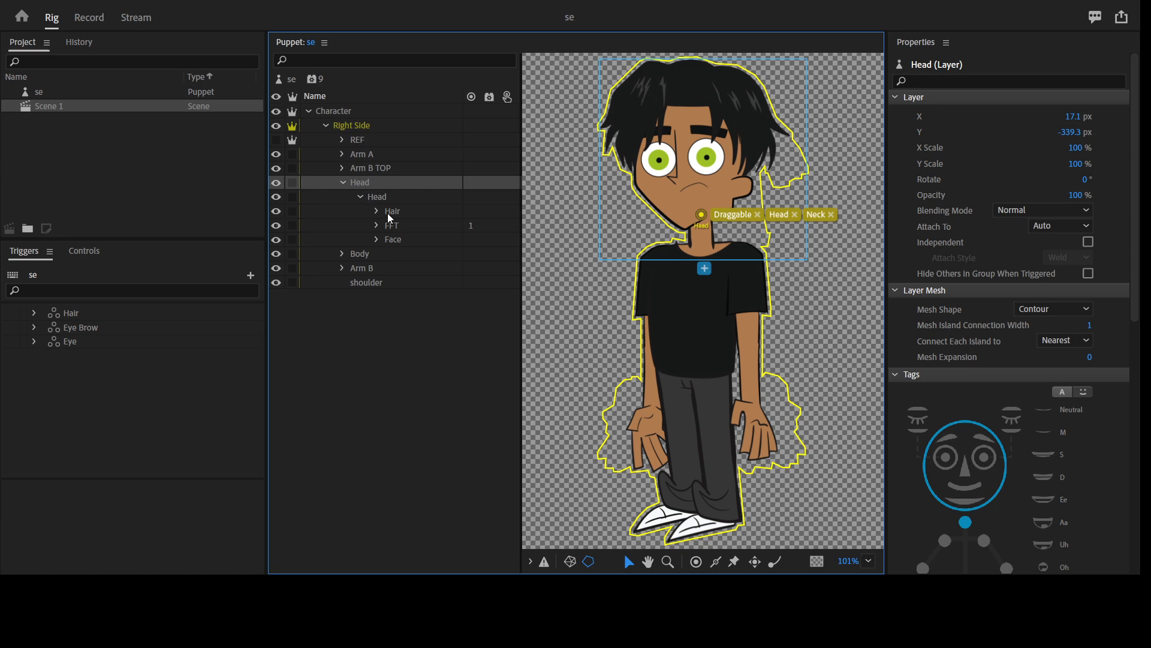
{"action": "left_click", "coordinate": [377, 225]}
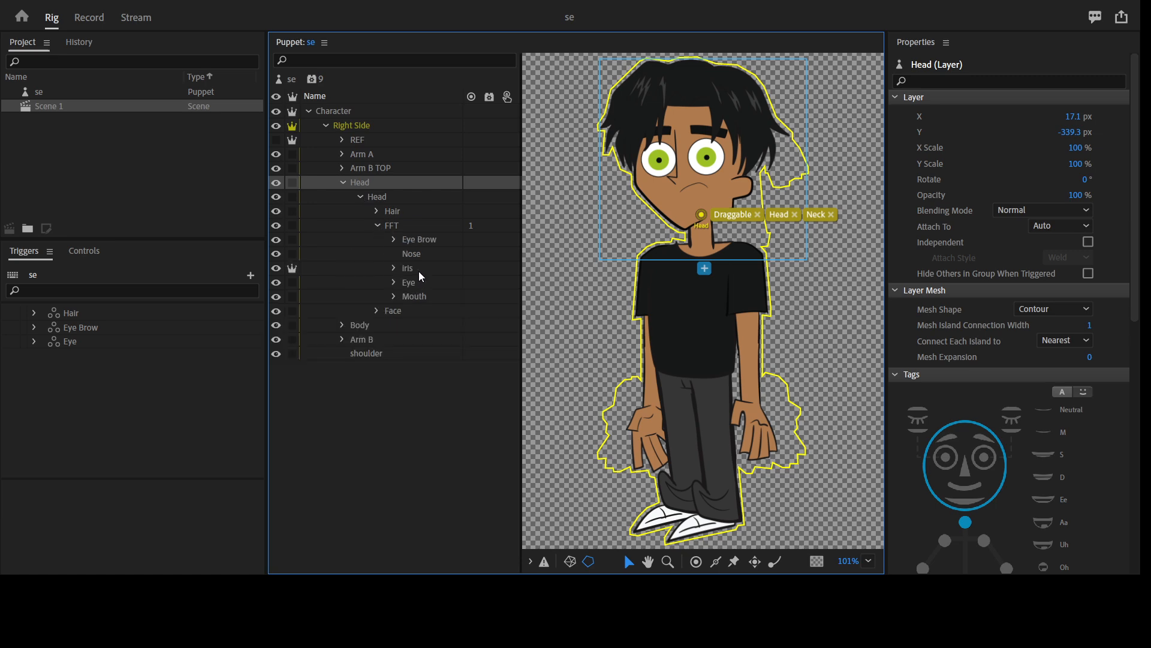
{"action": "left_click", "coordinate": [419, 270]}
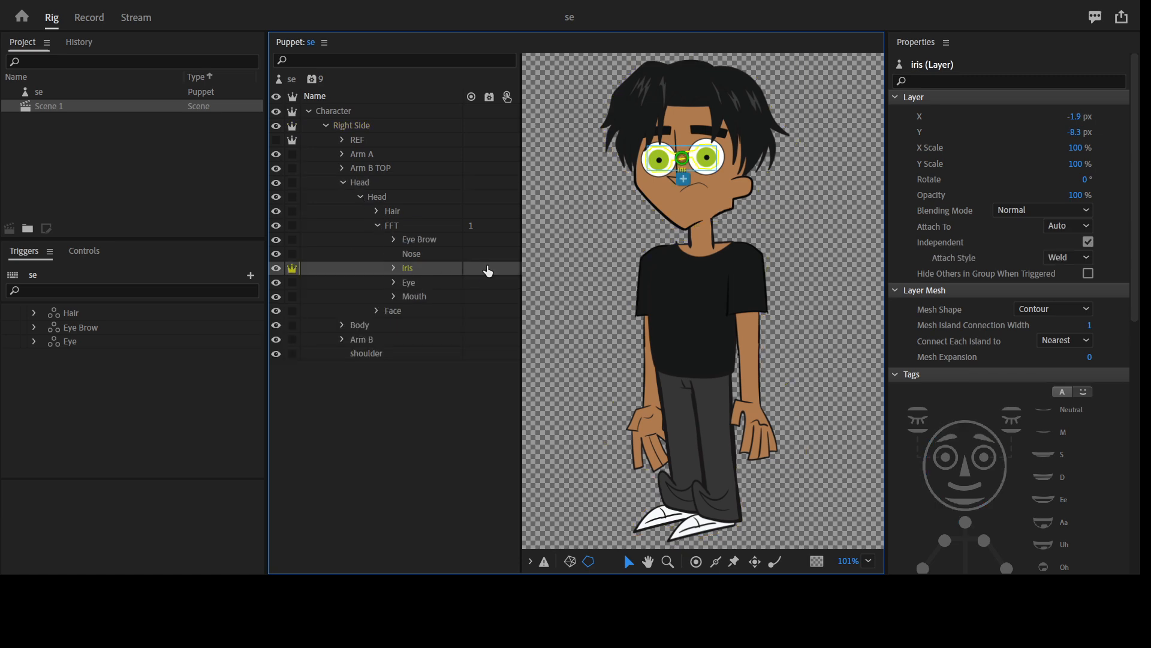
{"action": "mouse_move", "coordinate": [663, 166]}
{"action": "left_mouse_down"}
{"action": "mouse_move", "coordinate": [649, 171]}
{"action": "mouse_move", "coordinate": [686, 163]}
{"action": "mouse_move", "coordinate": [668, 163]}
{"action": "left_mouse_up"}
{"action": "scroll", "coordinate": [968, 358], "scroll_direction": "down", "scroll_amount": 3}
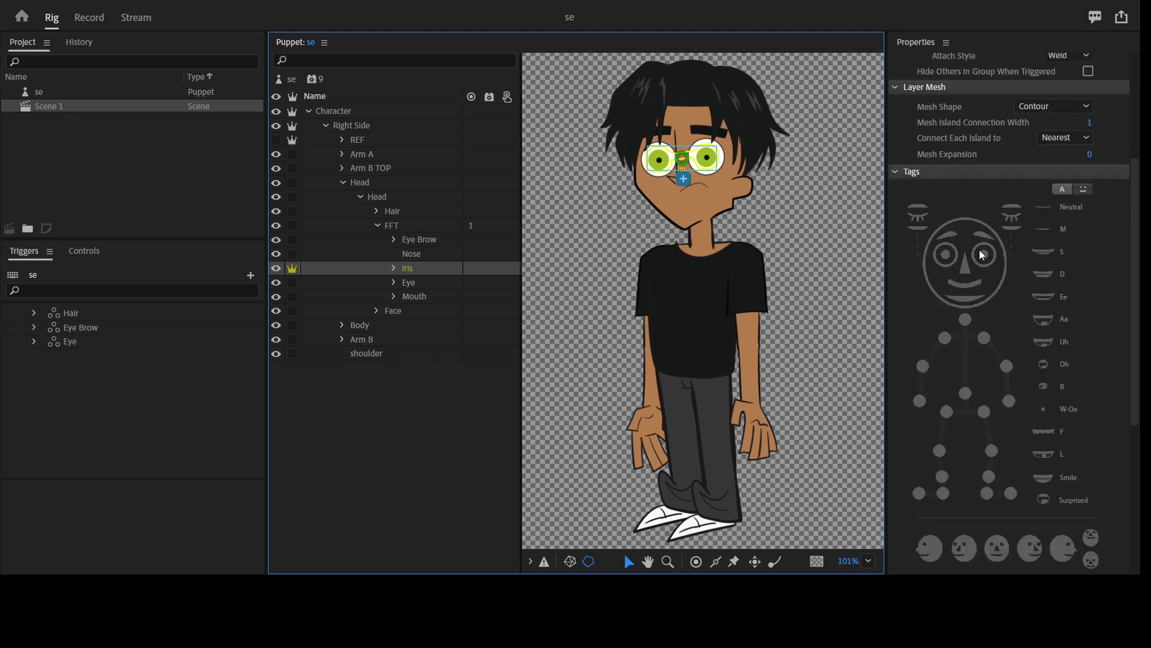
{"action": "left_click", "coordinate": [974, 255]}
{"action": "left_click", "coordinate": [945, 255]}
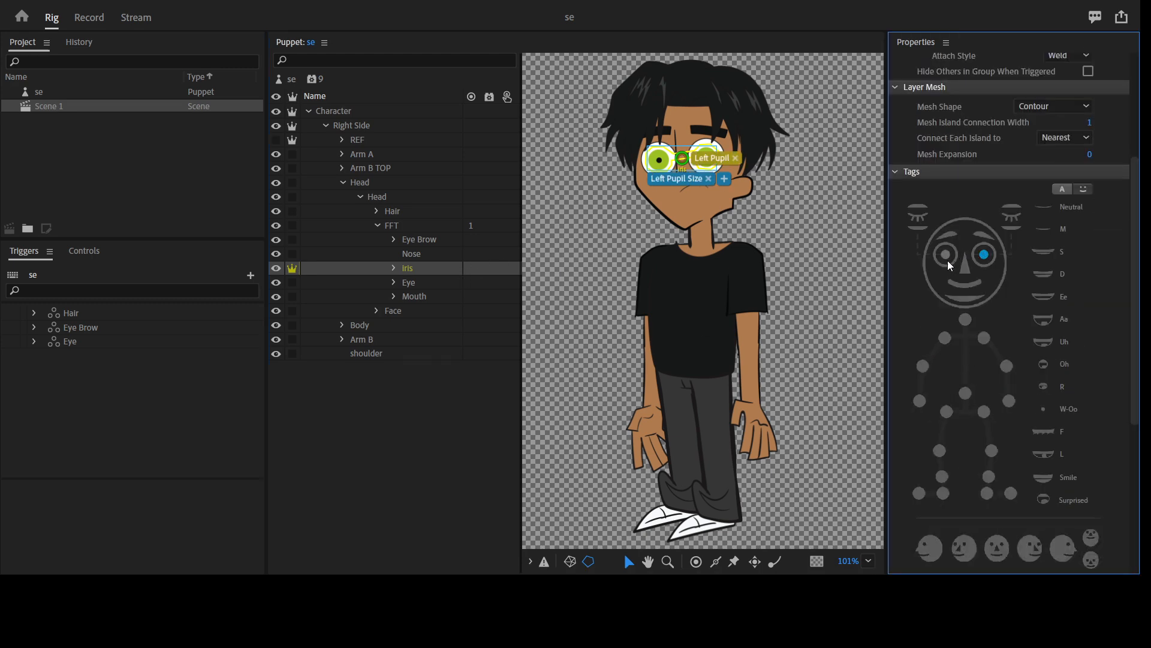
Apply the Draggable modifier tag to the Iris group
{"action": "scroll", "coordinate": [950, 372], "scroll_direction": "down", "scroll_amount": 4}
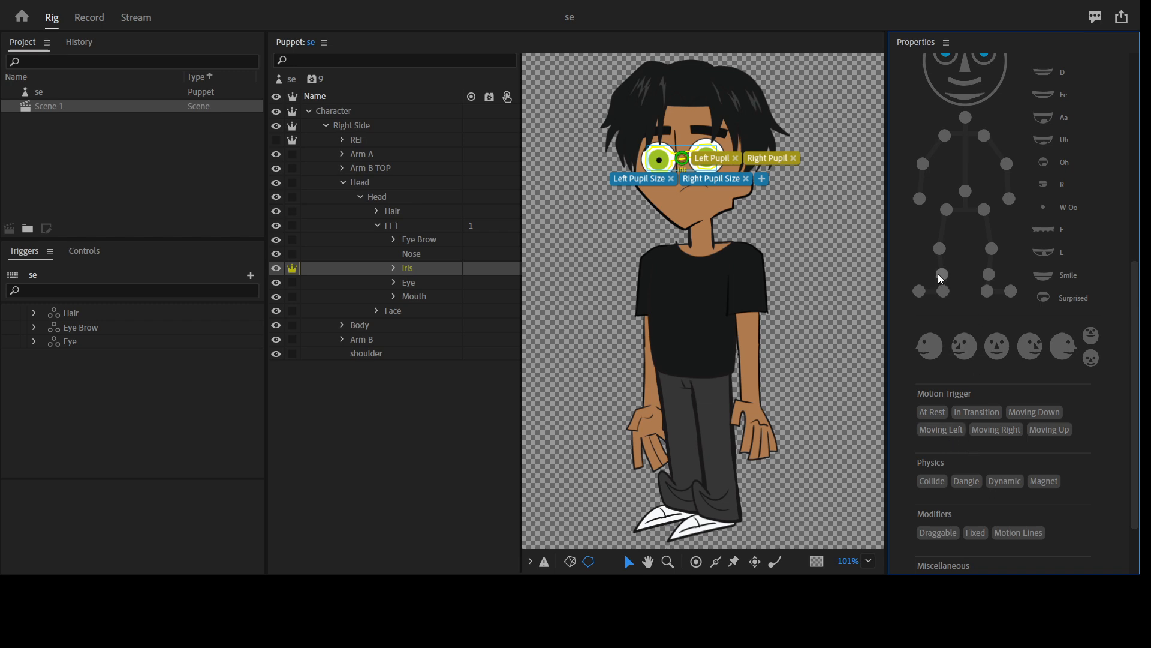
{"action": "scroll", "coordinate": [949, 481], "scroll_direction": "down", "scroll_amount": 2}
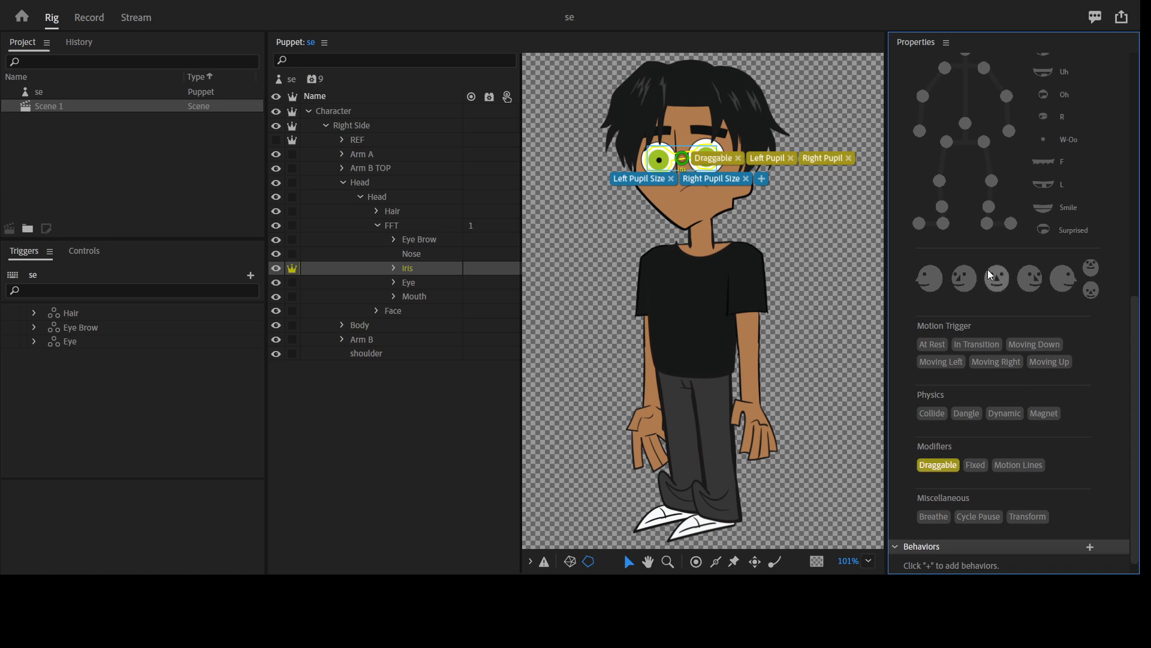
{"action": "scroll", "coordinate": [998, 253], "scroll_direction": "up", "scroll_amount": 8}
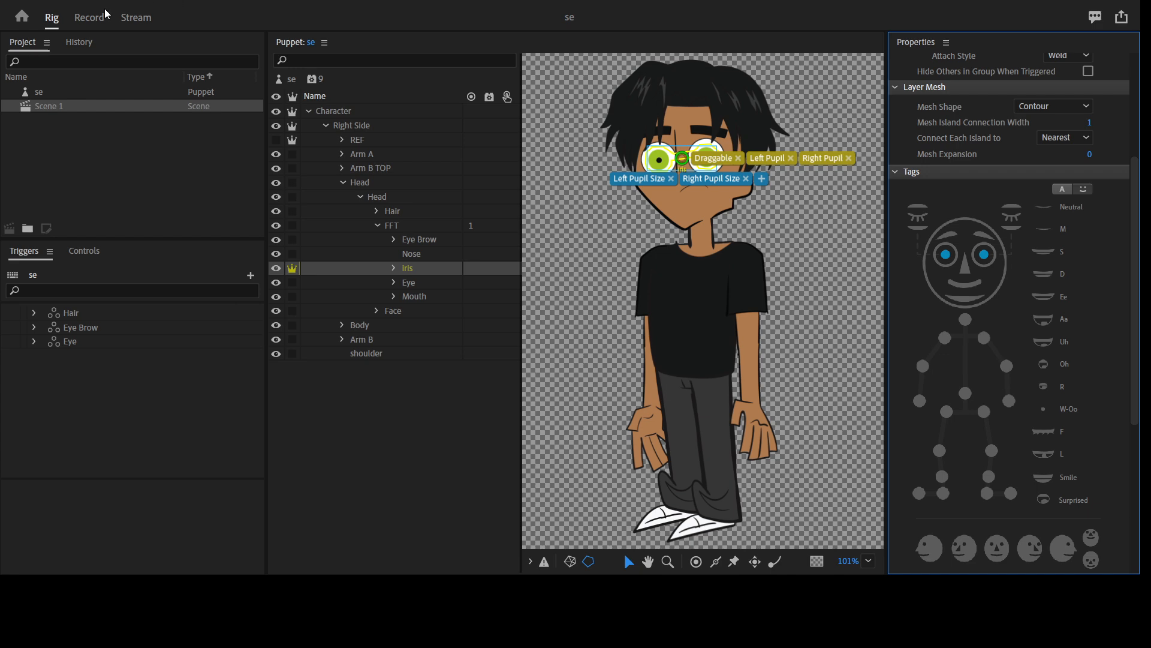
Clip the Iris group to the Eye group below it, and nudge the irises slightly up and to the left
{"action": "left_click", "coordinate": [414, 270]}
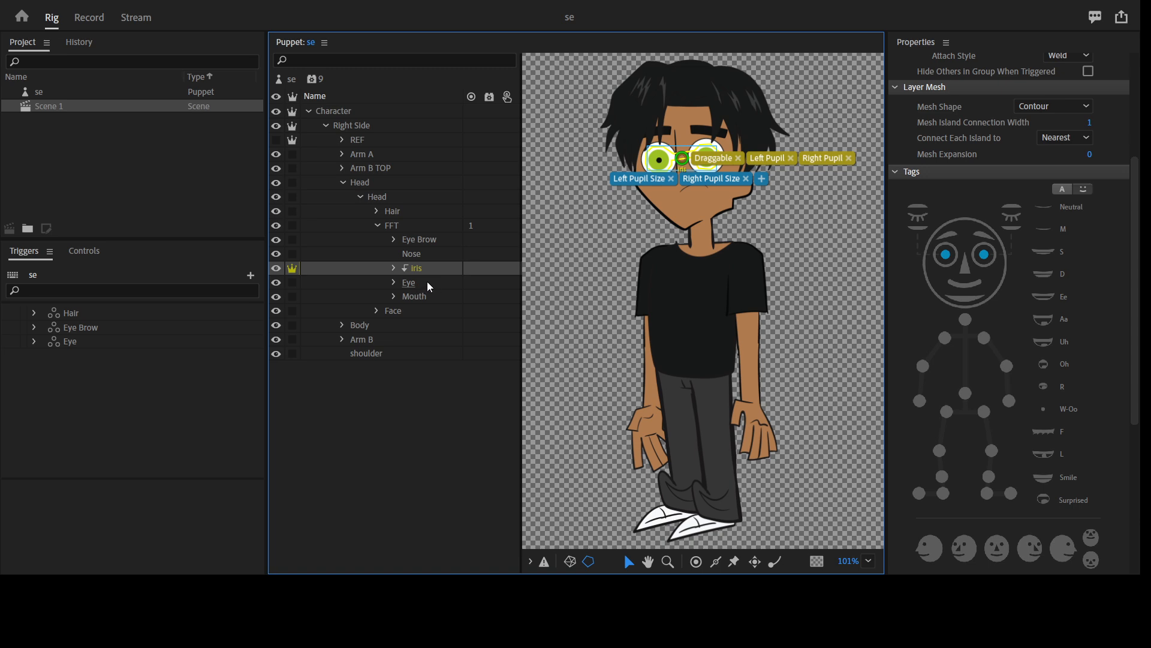
{"action": "mouse_move", "coordinate": [703, 154]}
{"action": "left_mouse_down"}
{"action": "mouse_move", "coordinate": [689, 153]}
{"action": "mouse_move", "coordinate": [710, 159]}
{"action": "mouse_move", "coordinate": [693, 172]}
{"action": "mouse_move", "coordinate": [707, 159]}
{"action": "mouse_move", "coordinate": [693, 150]}
{"action": "mouse_move", "coordinate": [711, 164]}
{"action": "mouse_move", "coordinate": [725, 147]}
{"action": "mouse_move", "coordinate": [708, 144]}
{"action": "mouse_move", "coordinate": [704, 128]}
{"action": "mouse_move", "coordinate": [687, 141]}
{"action": "mouse_move", "coordinate": [703, 153]}
{"action": "left_mouse_up"}
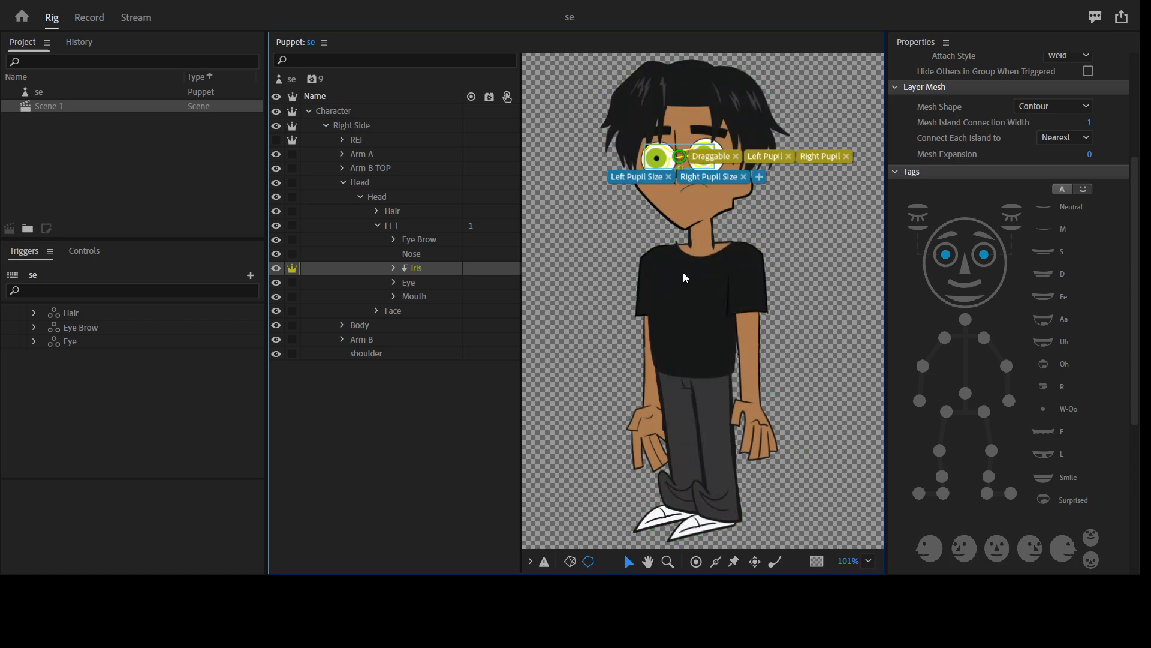
Undo the last nudge of the Iris group, and collapse the FFT and Head groups
{"action": "key", "text": "ctrl+z"}
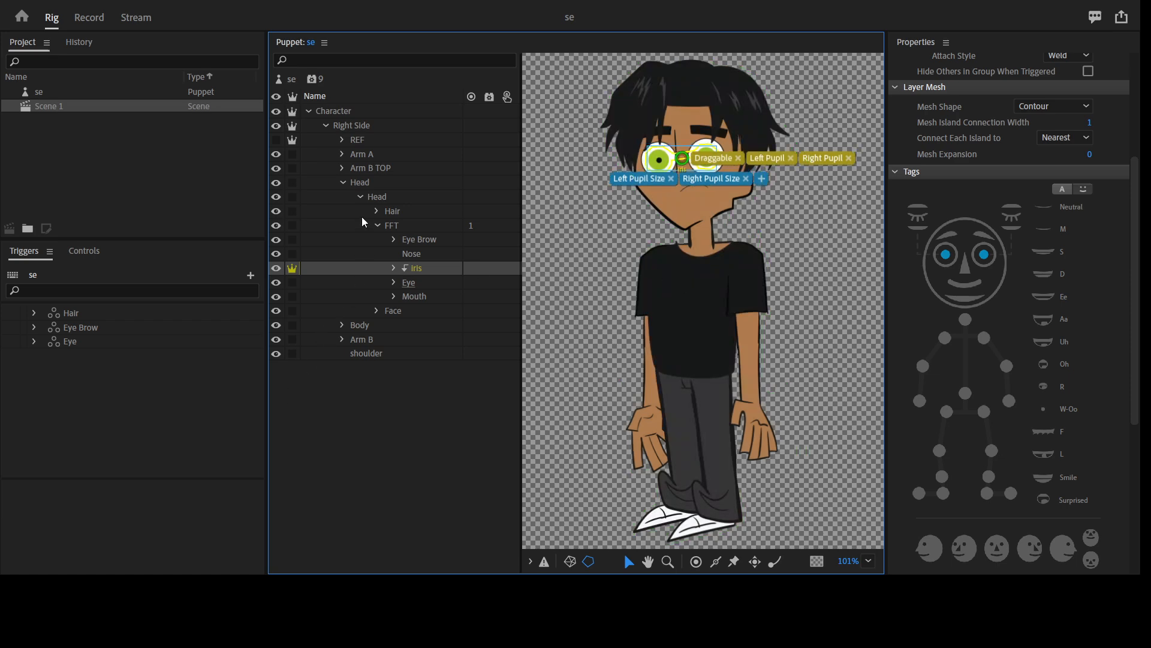
{"action": "left_click", "coordinate": [378, 225]}
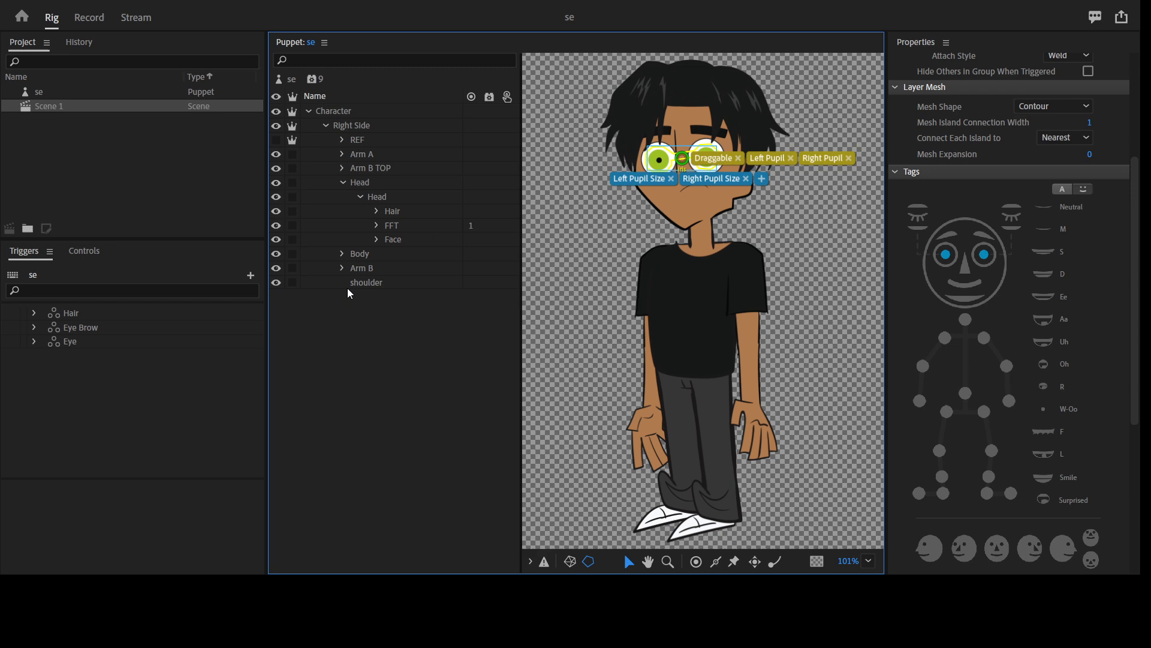
{"action": "left_click", "coordinate": [377, 225]}
{"action": "left_click", "coordinate": [378, 225]}
{"action": "left_click", "coordinate": [343, 183]}
{"action": "left_click", "coordinate": [383, 169]}
{"action": "left_click", "coordinate": [375, 183]}
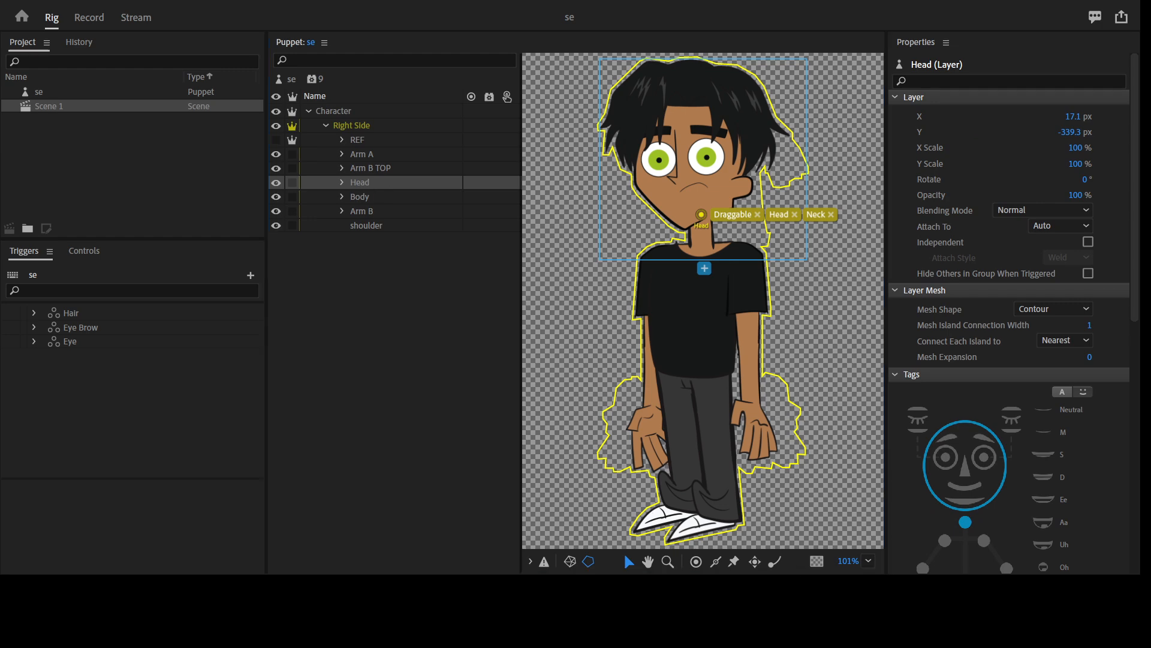
{"action": "left_click", "coordinate": [353, 343]}
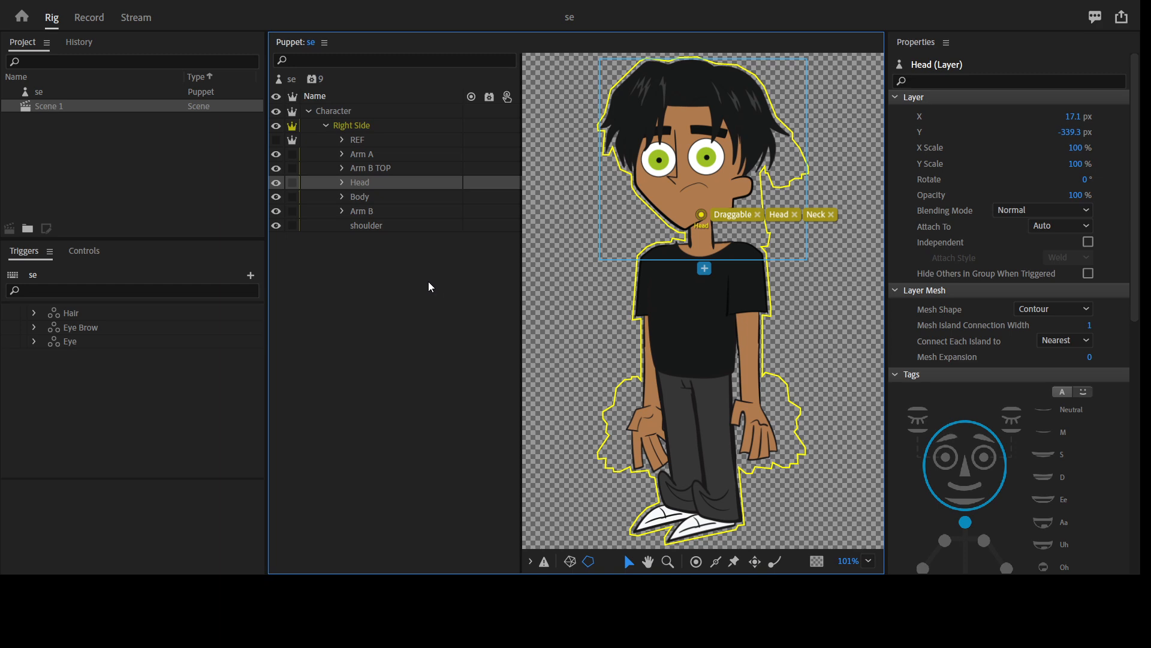
Add Waist, Left Hip and Right Hip handles to the Body group around the lower shirt, and make the Waist handle Draggable
{"action": "left_click", "coordinate": [362, 196]}
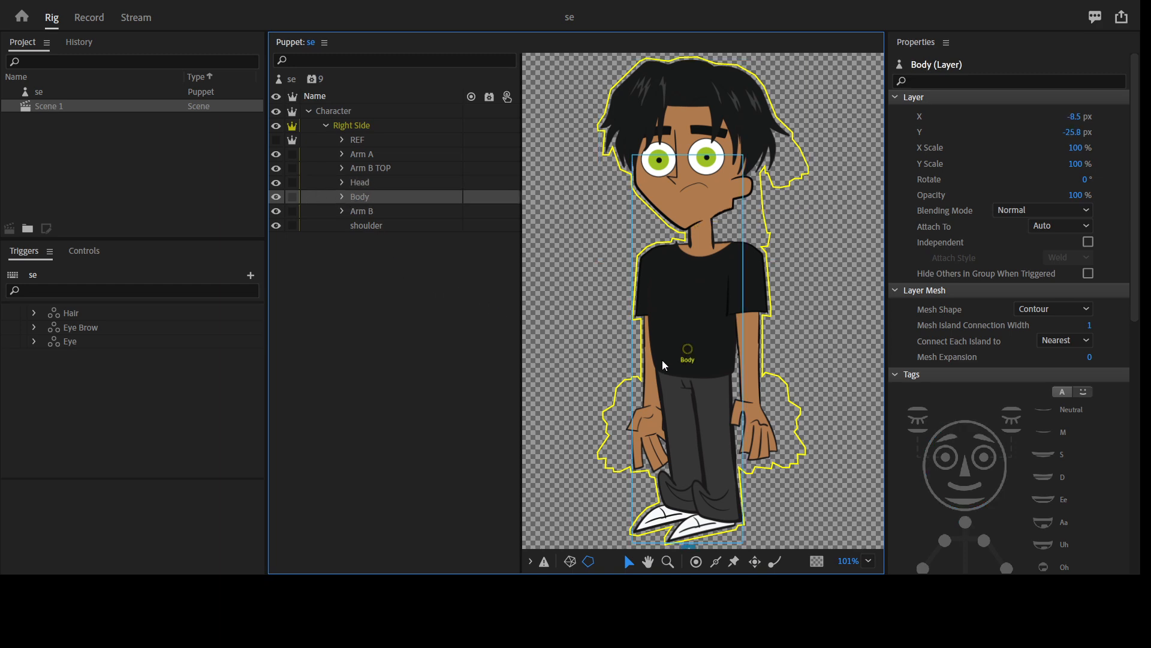
{"action": "left_click", "coordinate": [696, 561]}
{"action": "left_click", "coordinate": [688, 341]}
{"action": "left_click", "coordinate": [1013, 282]}
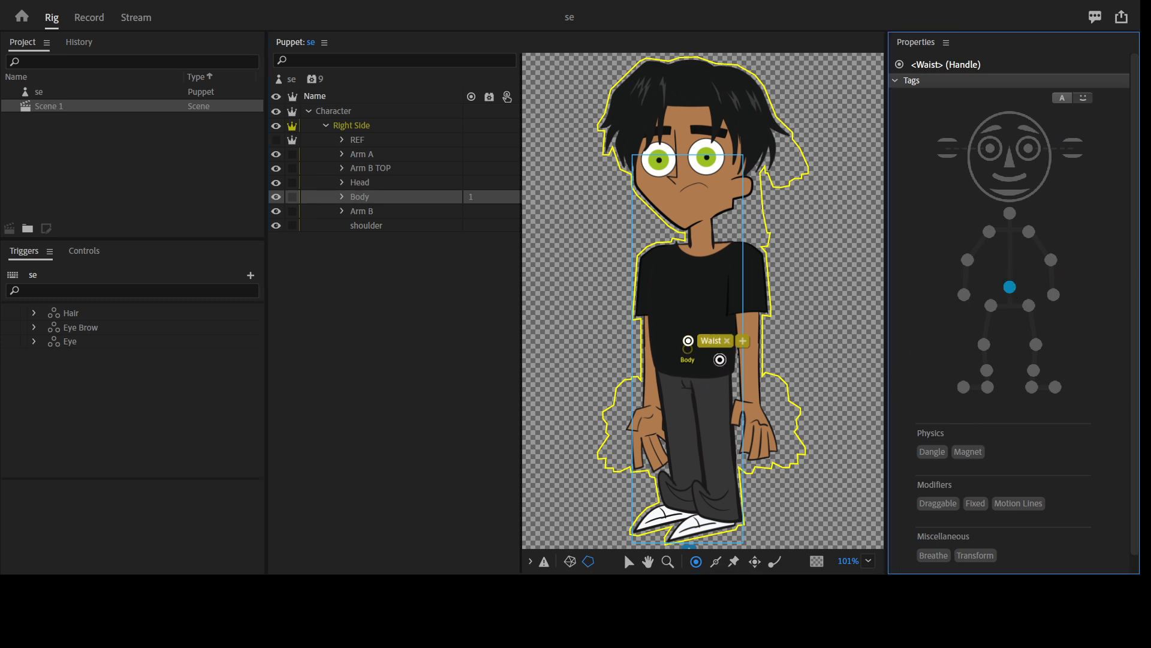
{"action": "left_click", "coordinate": [721, 359]}
{"action": "left_click", "coordinate": [1027, 305]}
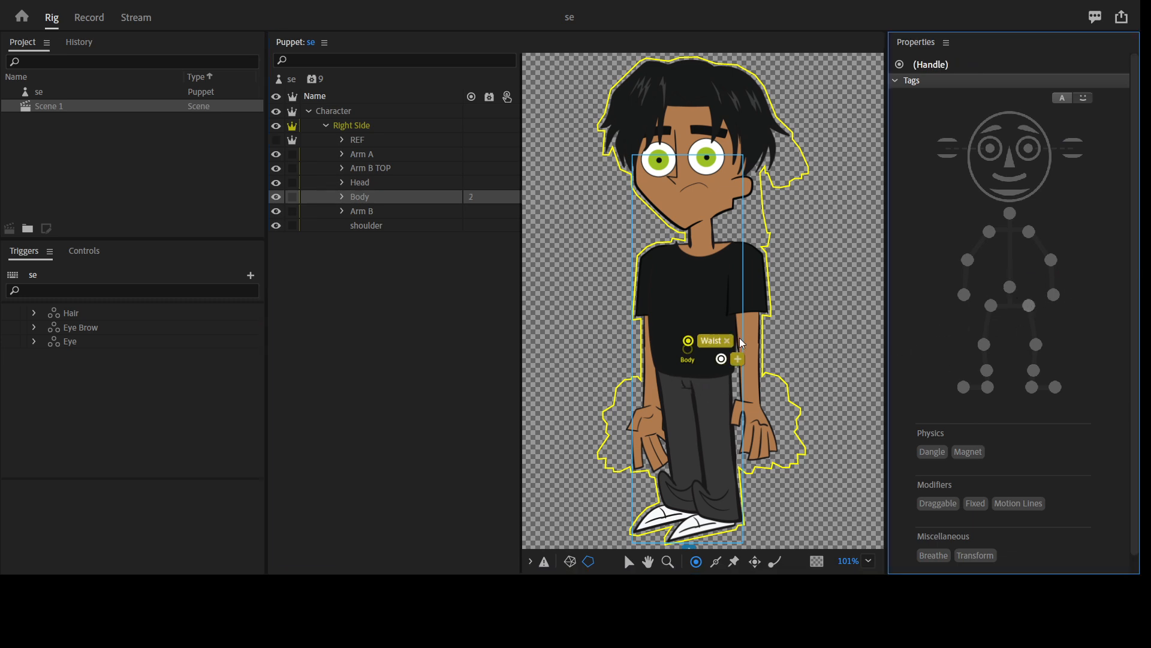
{"action": "left_click", "coordinate": [683, 362]}
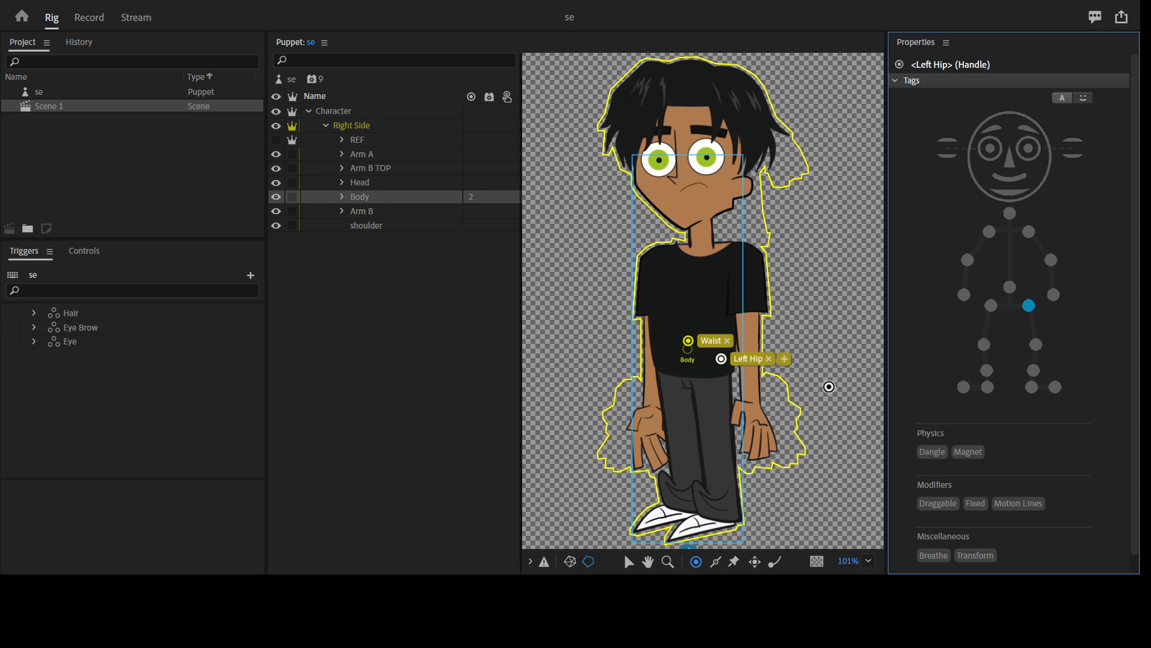
{"action": "left_click", "coordinate": [990, 306]}
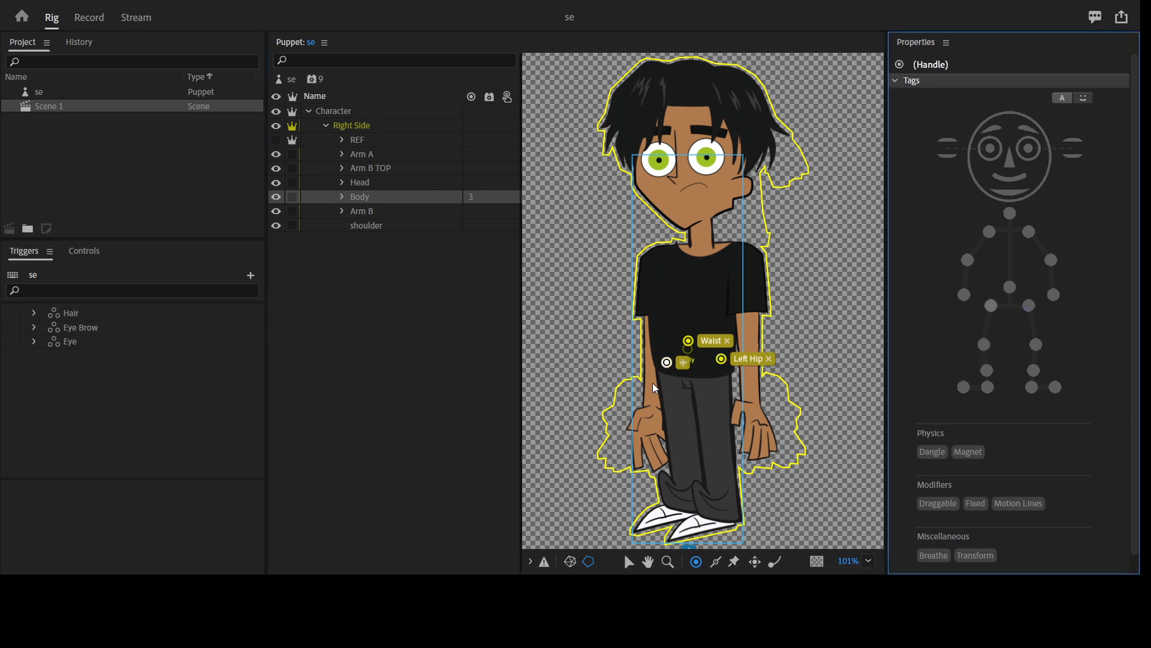
{"action": "left_click", "coordinate": [688, 342]}
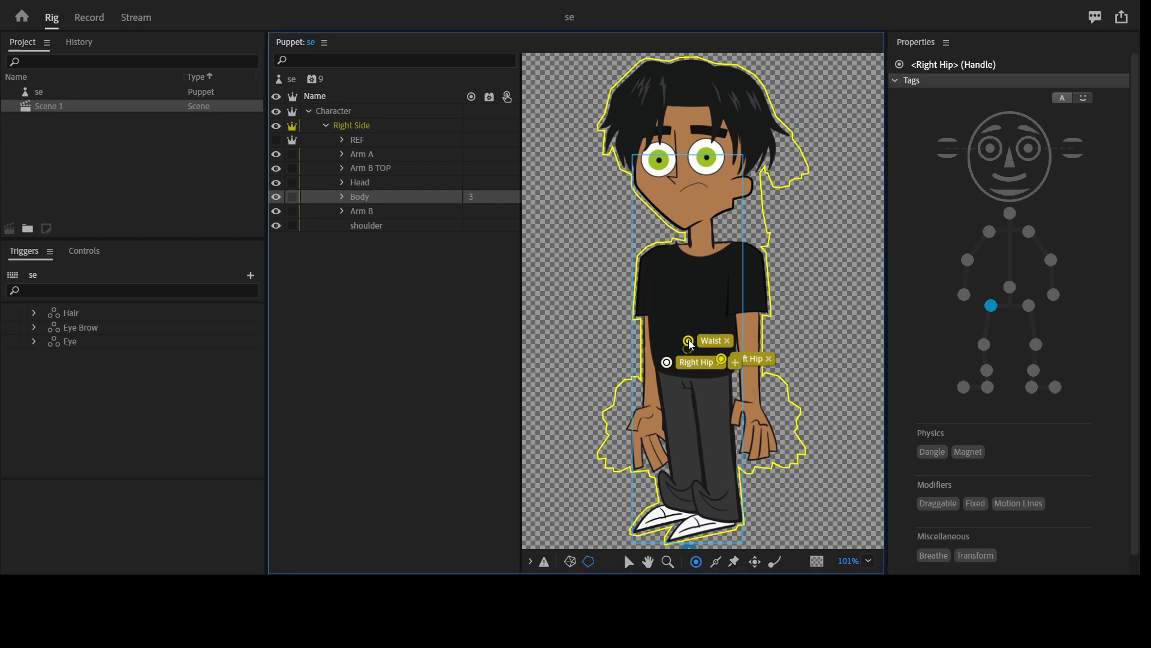
{"action": "left_click", "coordinate": [941, 505]}
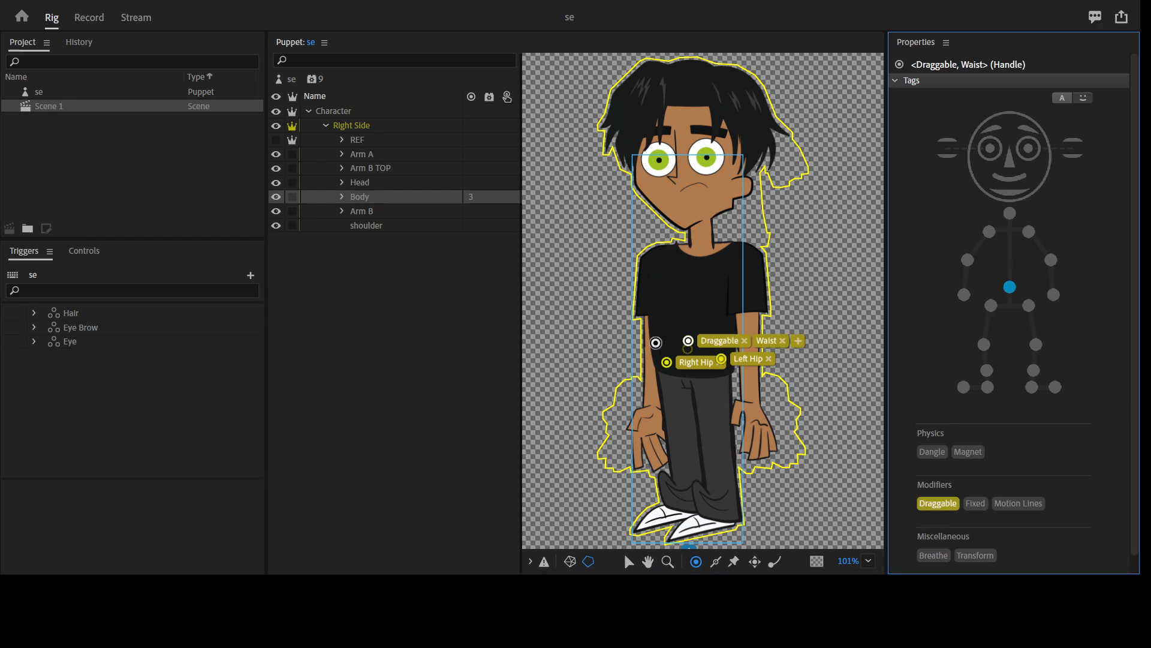
Make Leg B and Leg B 2 independent with the Hinge attach style, and move their origin handles up to the hips
{"action": "left_click", "coordinate": [342, 197]}
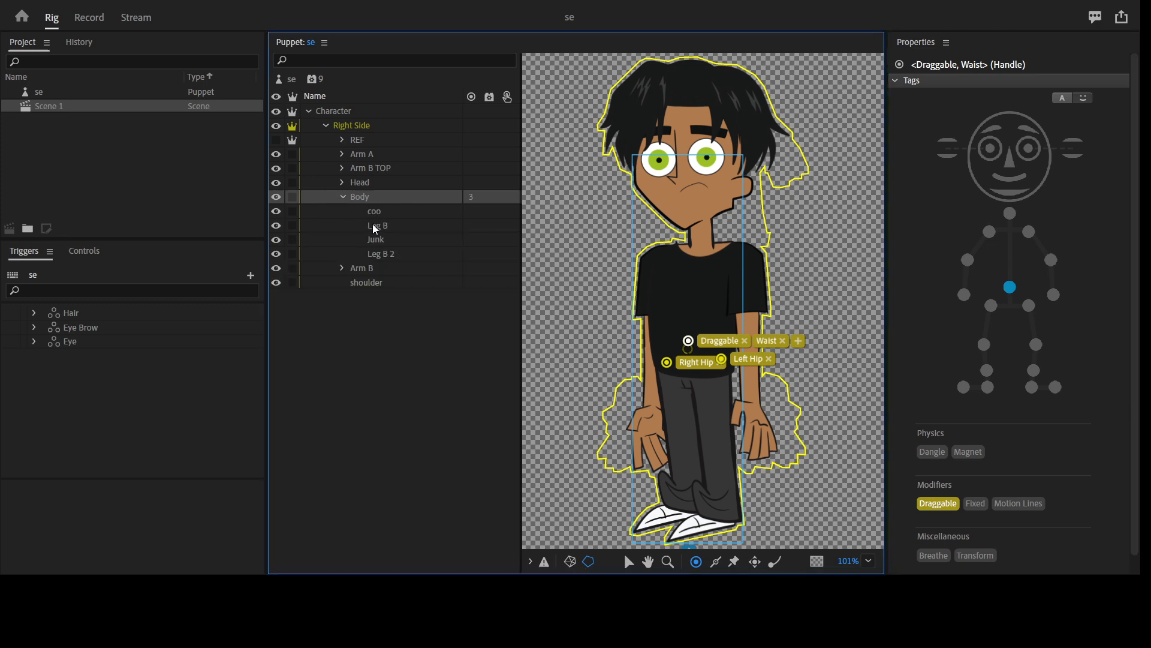
{"action": "left_click", "coordinate": [397, 252]}
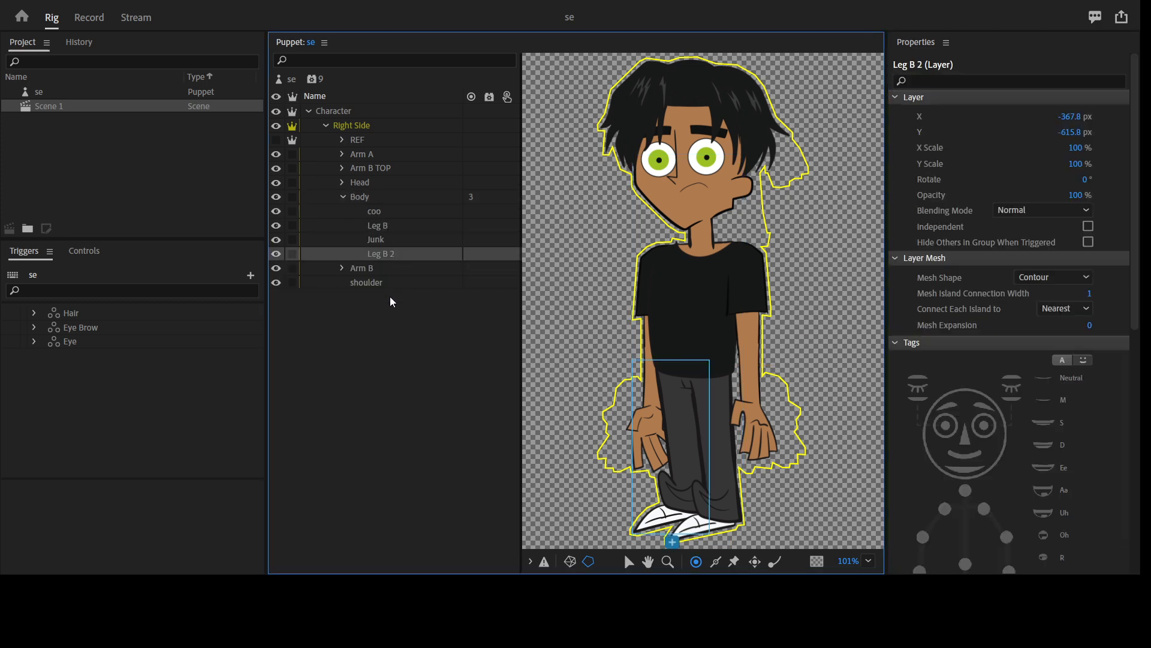
{"action": "left_click", "coordinate": [389, 224], "text": "ctrl"}
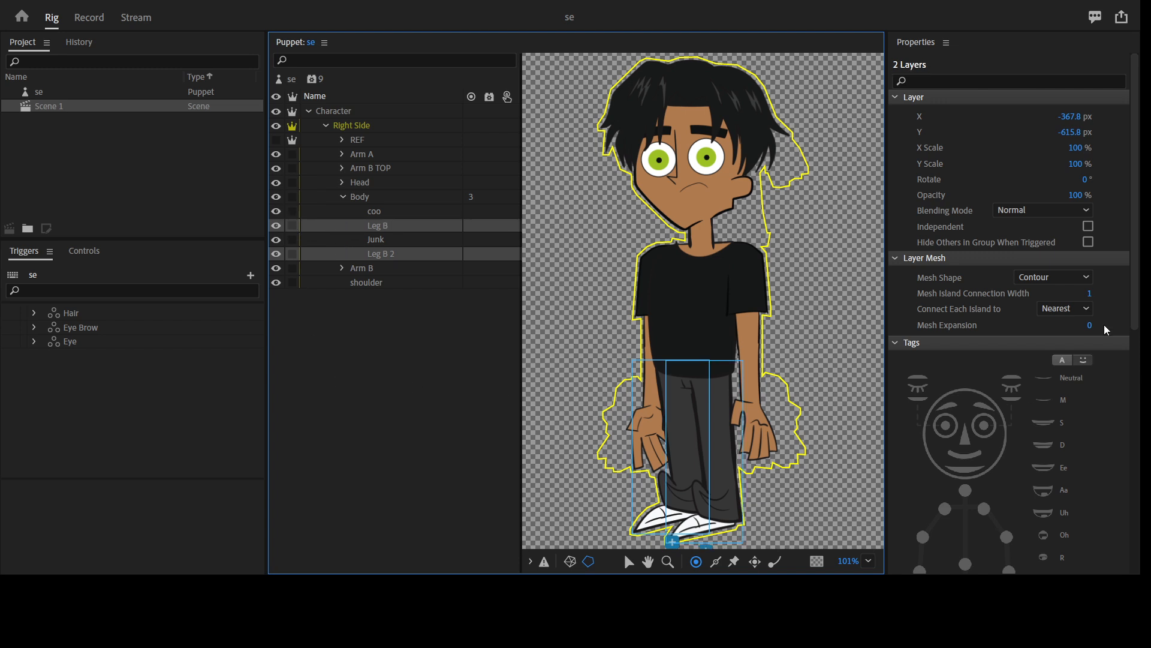
{"action": "left_click", "coordinate": [1088, 226]}
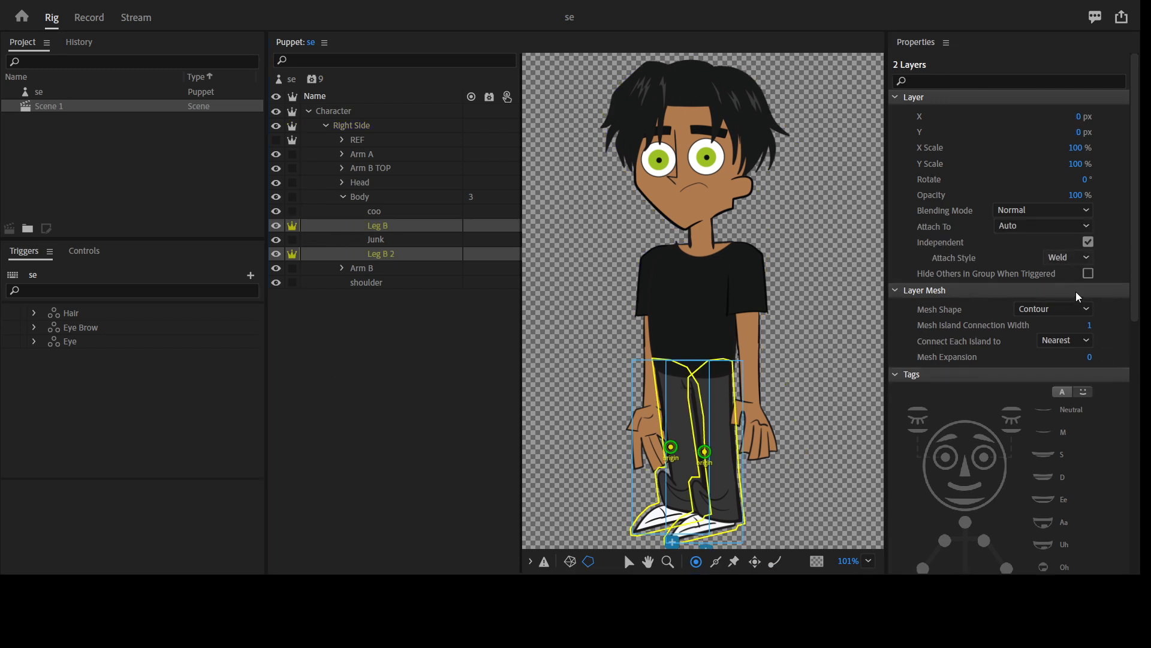
{"action": "left_click_drag", "start_coordinate": [670, 447], "coordinate": [662, 367]}
{"action": "left_click_drag", "start_coordinate": [705, 455], "coordinate": [718, 369]}
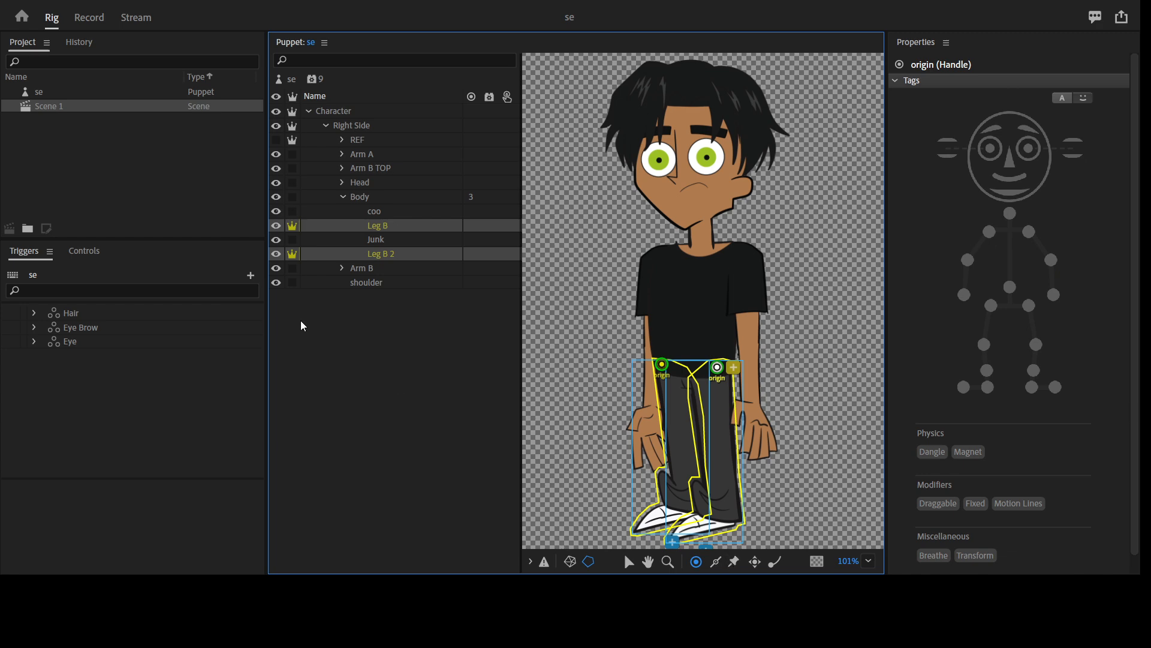
Pin Leg B with a Fixed handle beside its origin at the hip
{"action": "left_click", "coordinate": [373, 226]}
{"action": "left_click", "coordinate": [734, 562]}
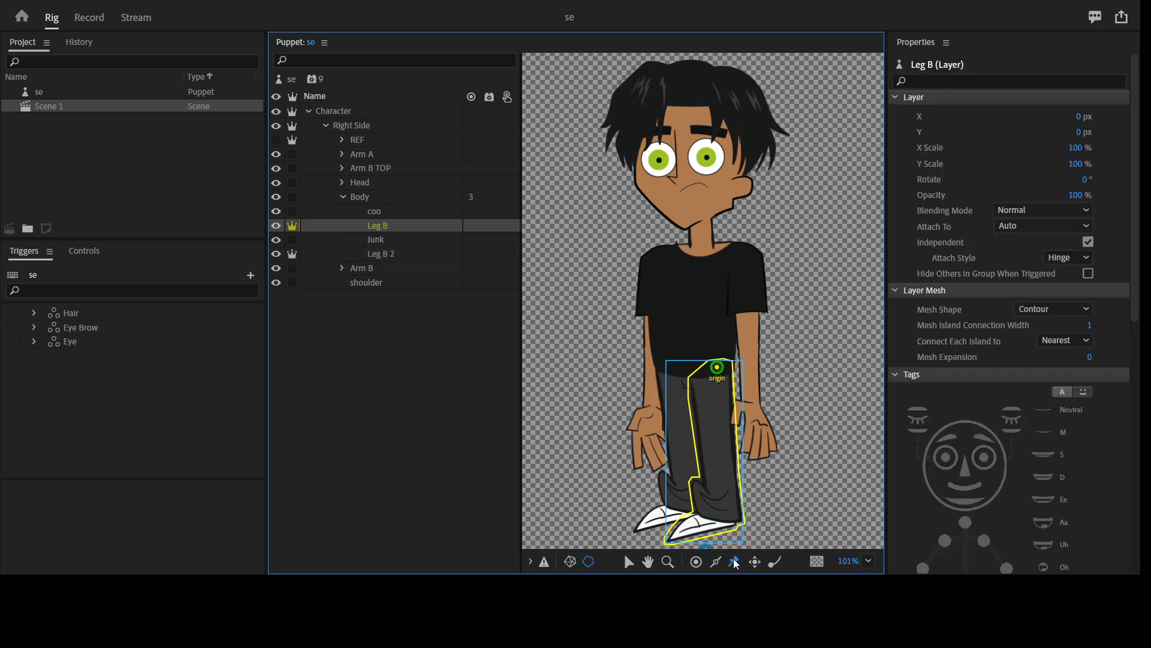
{"action": "left_click", "coordinate": [732, 363]}
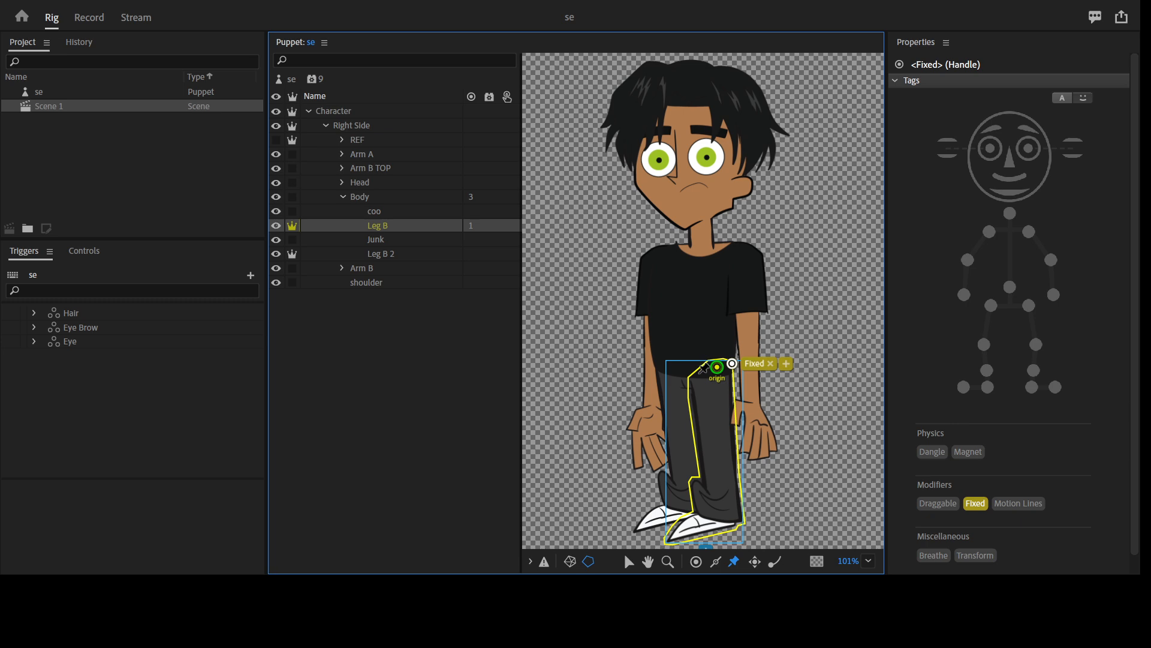
Add handles down Leg B tagged Left Knee, Left Ankle, Left Heel and Left Toe
{"action": "left_click", "coordinate": [696, 562]}
{"action": "left_click", "coordinate": [716, 438]}
{"action": "left_click", "coordinate": [1042, 346]}
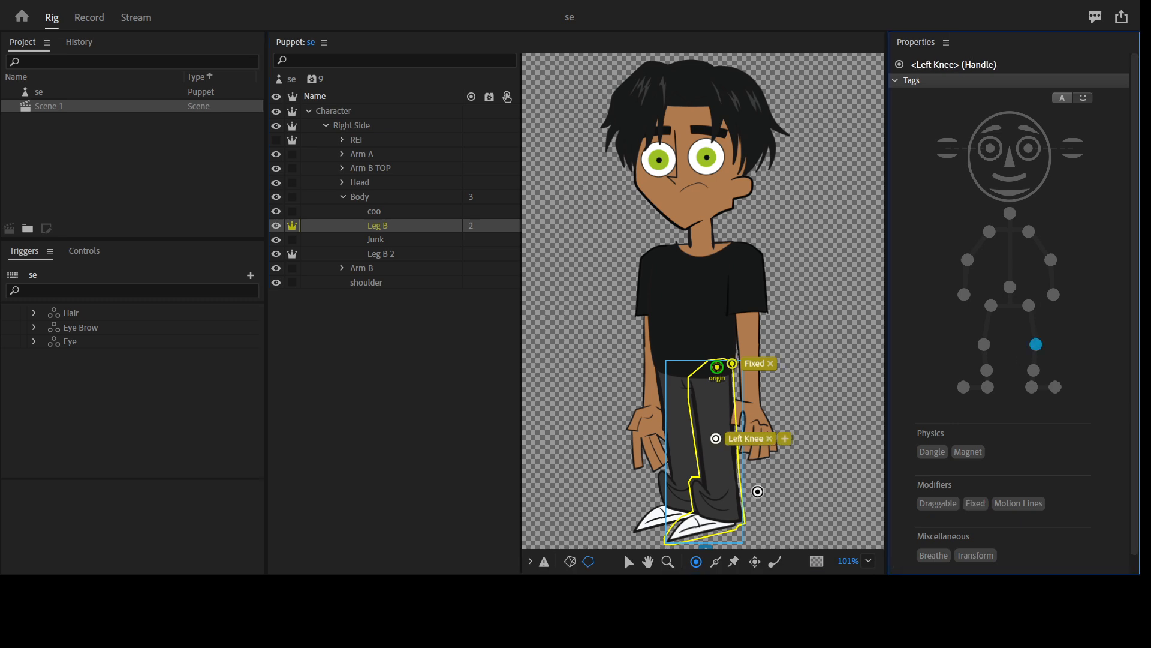
{"action": "left_click", "coordinate": [723, 507]}
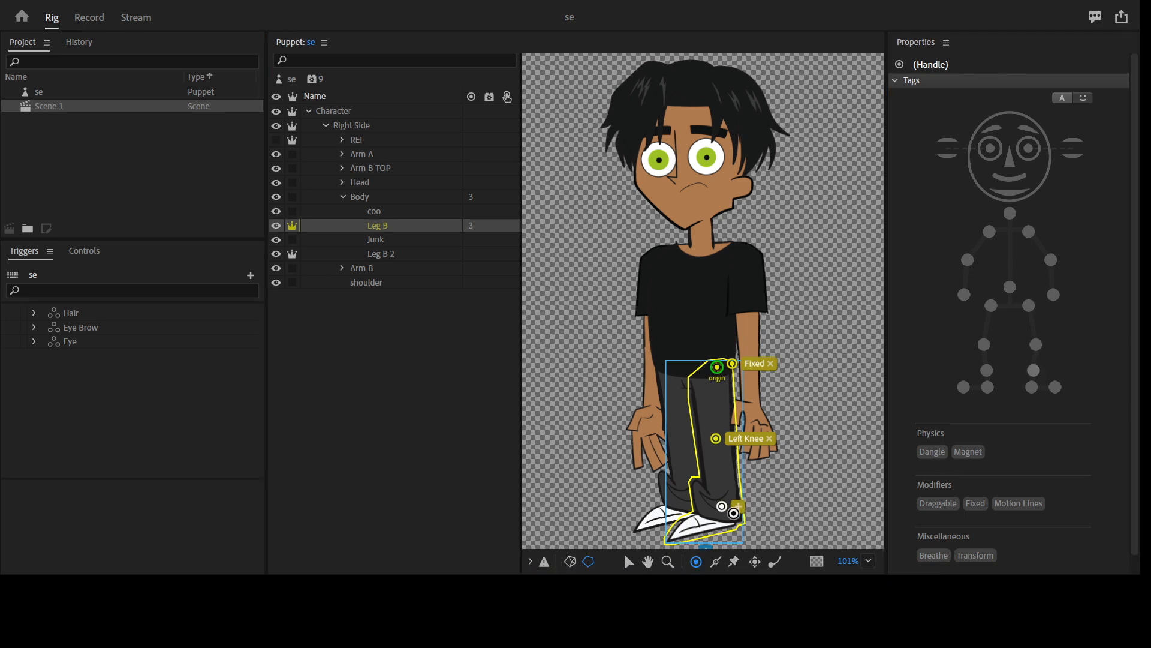
{"action": "left_click", "coordinate": [729, 519]}
{"action": "left_click", "coordinate": [1032, 387]}
{"action": "left_click", "coordinate": [1031, 386]}
{"action": "left_click", "coordinate": [677, 535]}
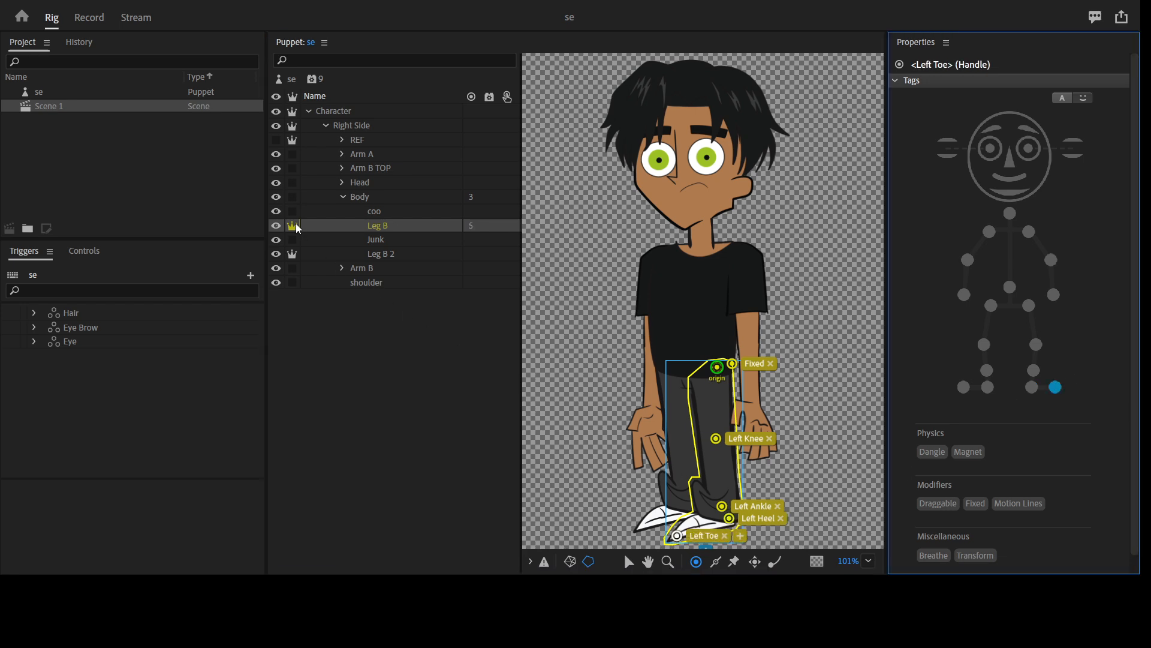
Add handles down Leg B 2 tagged Right Knee, Right Ankle, Right Heel and Right Toe
{"action": "left_click", "coordinate": [388, 253]}
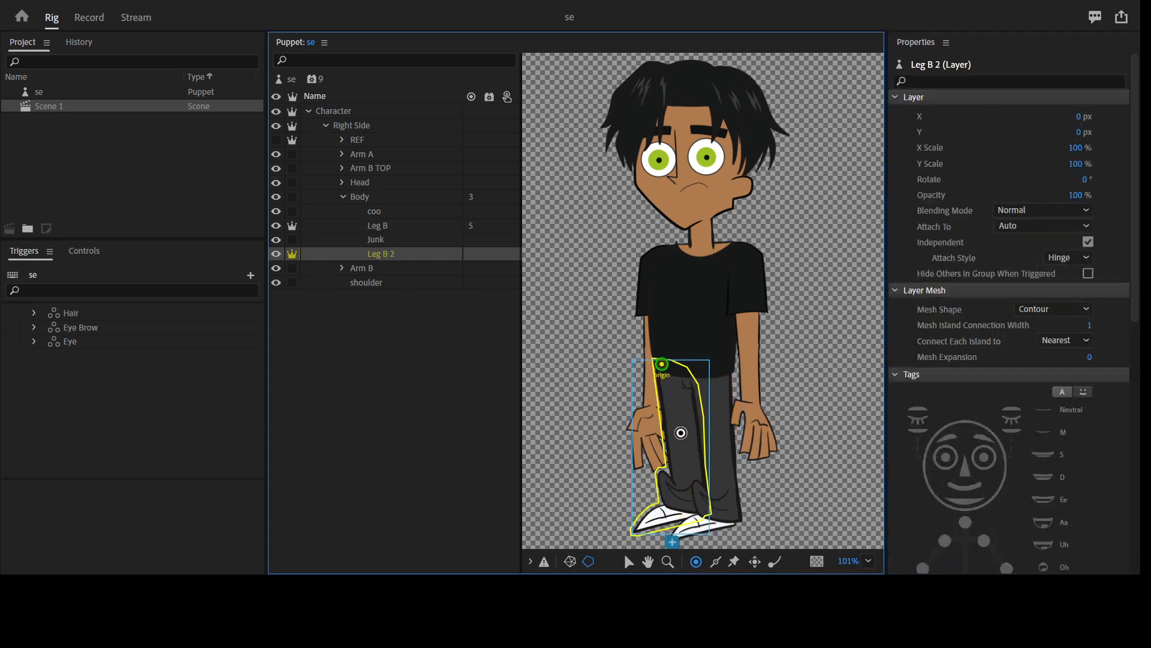
{"action": "left_click", "coordinate": [681, 432]}
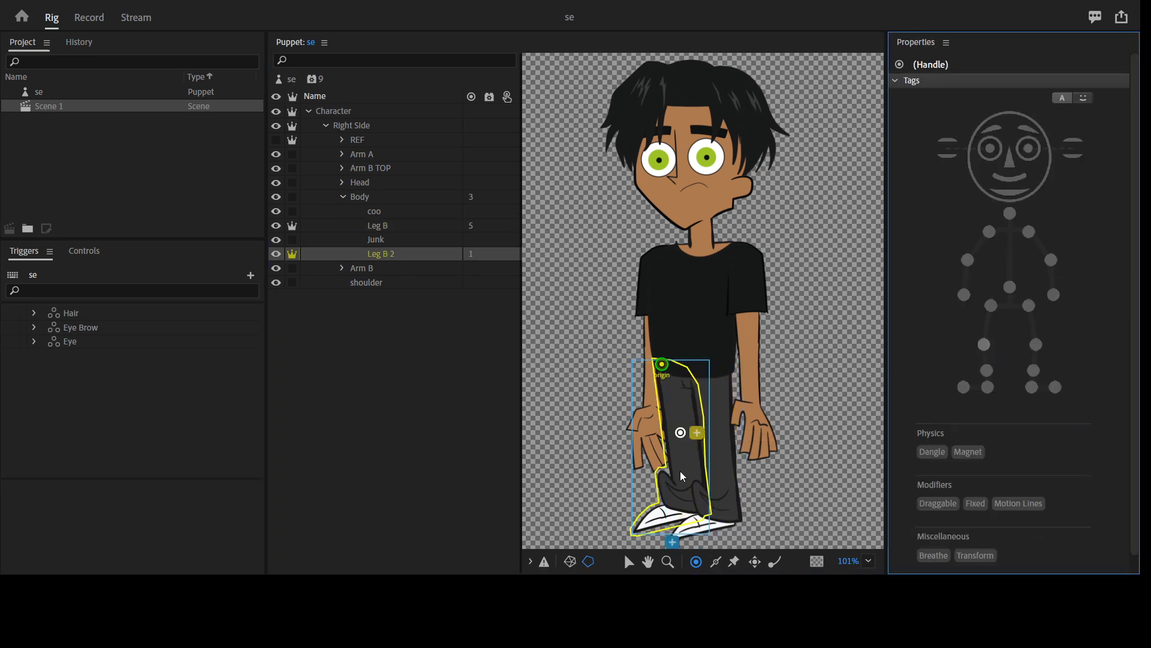
{"action": "left_click", "coordinate": [688, 492]}
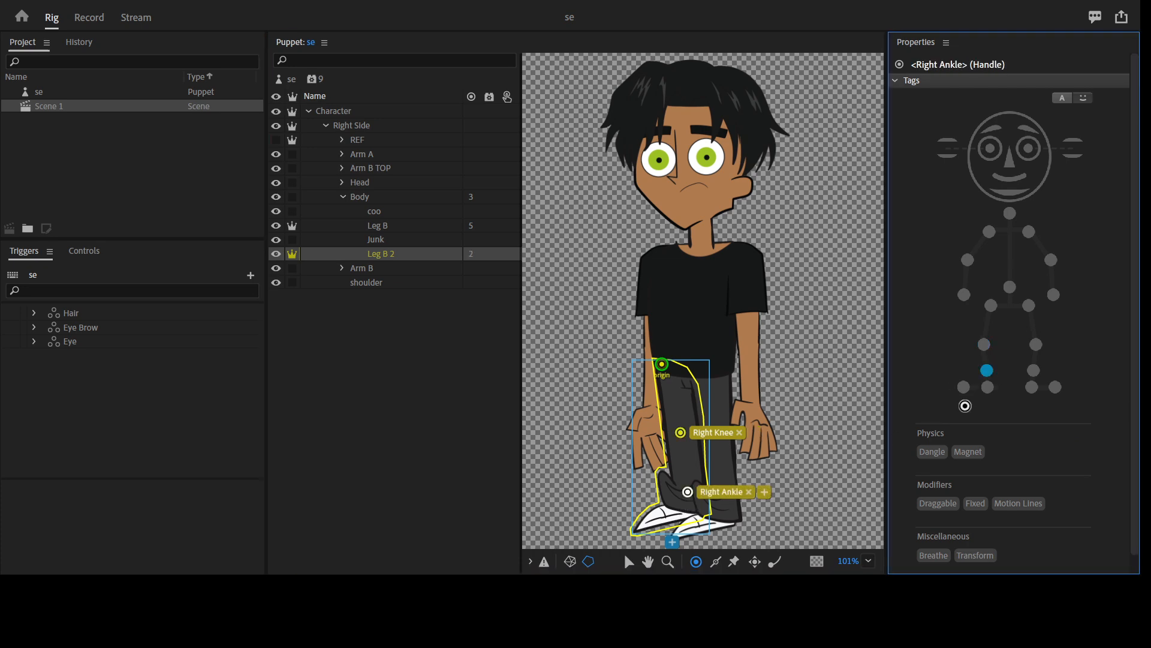
{"action": "left_click", "coordinate": [691, 506]}
{"action": "left_click", "coordinate": [641, 526]}
{"action": "left_click", "coordinate": [964, 388]}
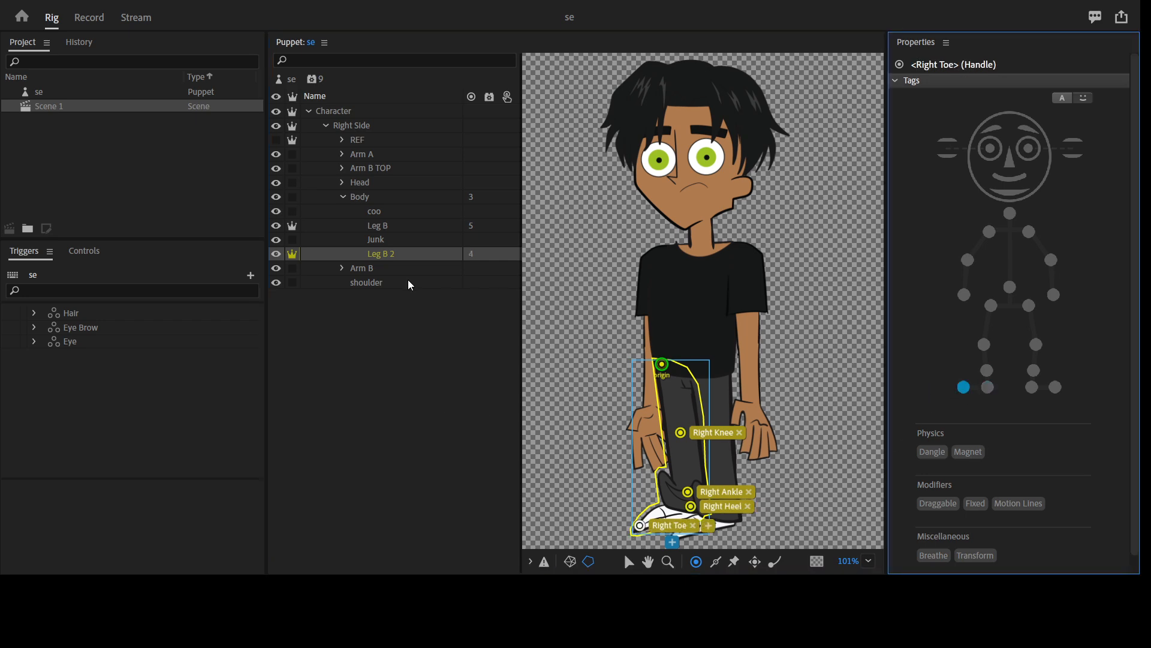
Draw sticks along the thigh and shin of both Leg B 2 and Leg B
{"action": "left_click", "coordinate": [403, 259]}
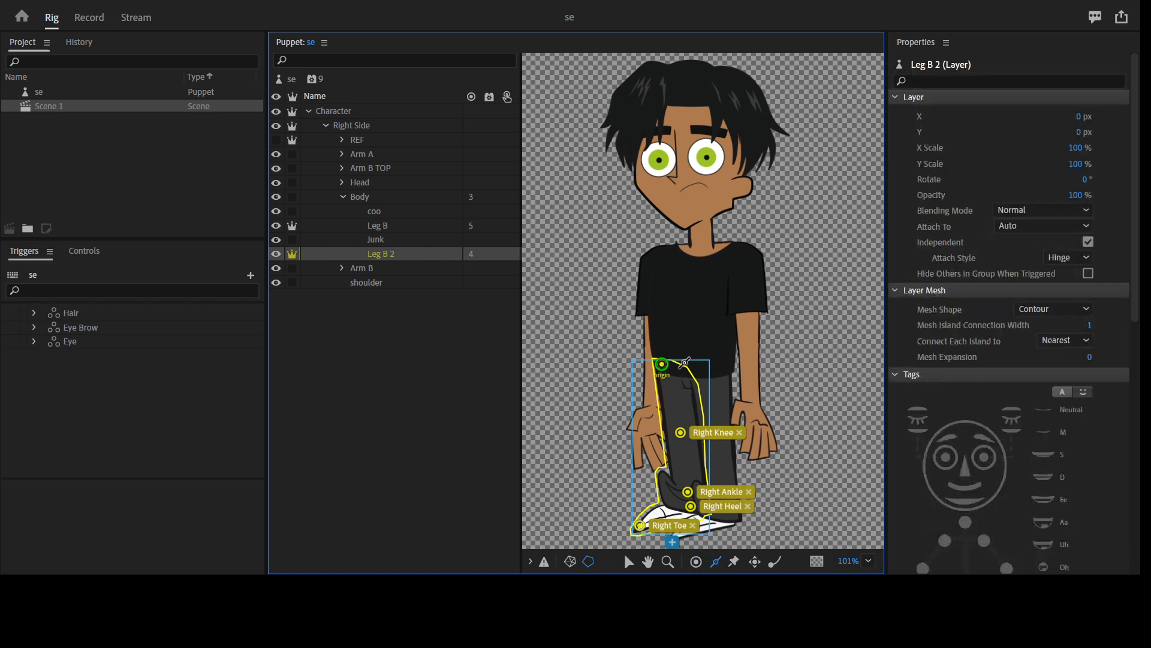
{"action": "left_click_drag", "start_coordinate": [673, 366], "coordinate": [689, 512]}
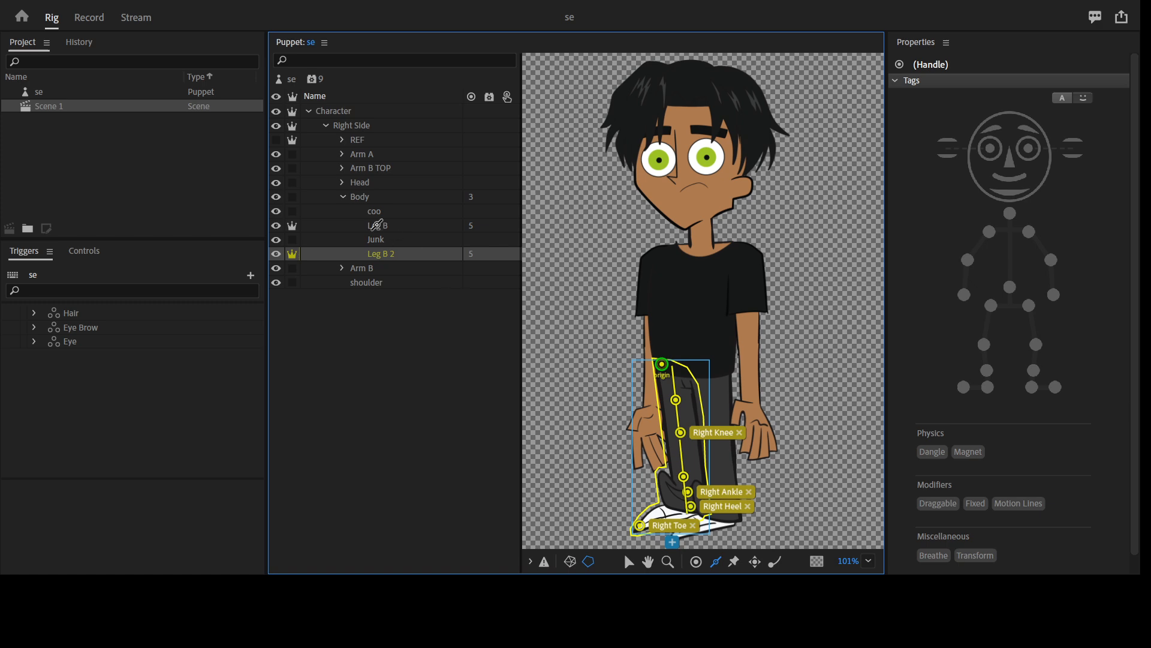
{"action": "left_click", "coordinate": [394, 230]}
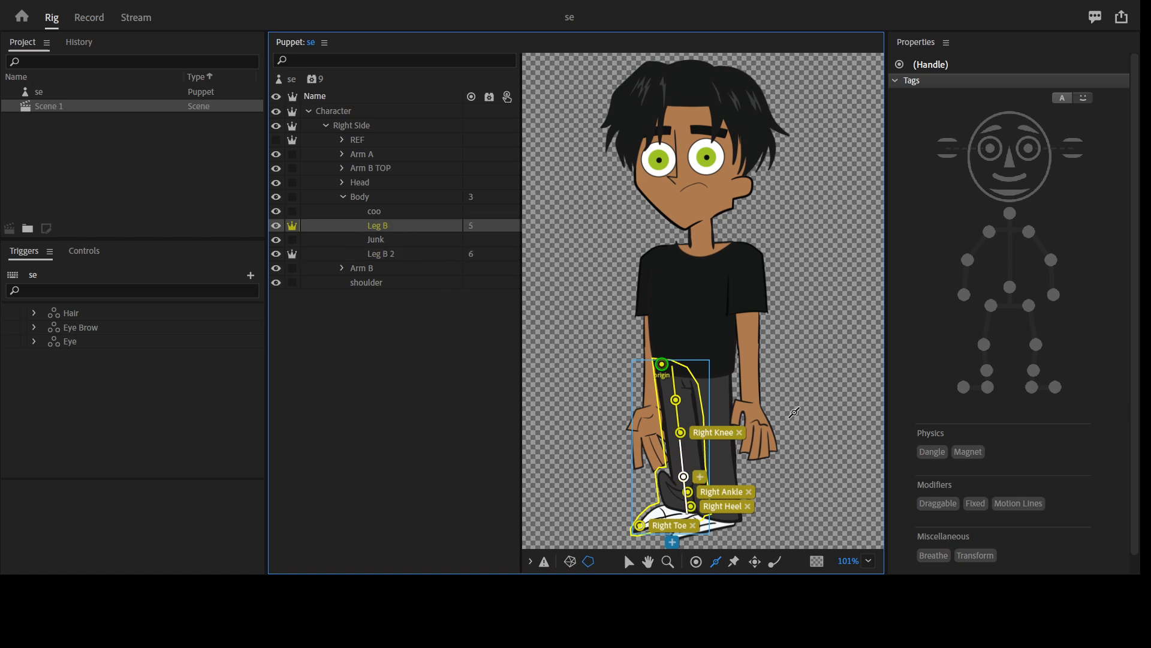
{"action": "left_click_drag", "start_coordinate": [712, 373], "coordinate": [729, 518]}
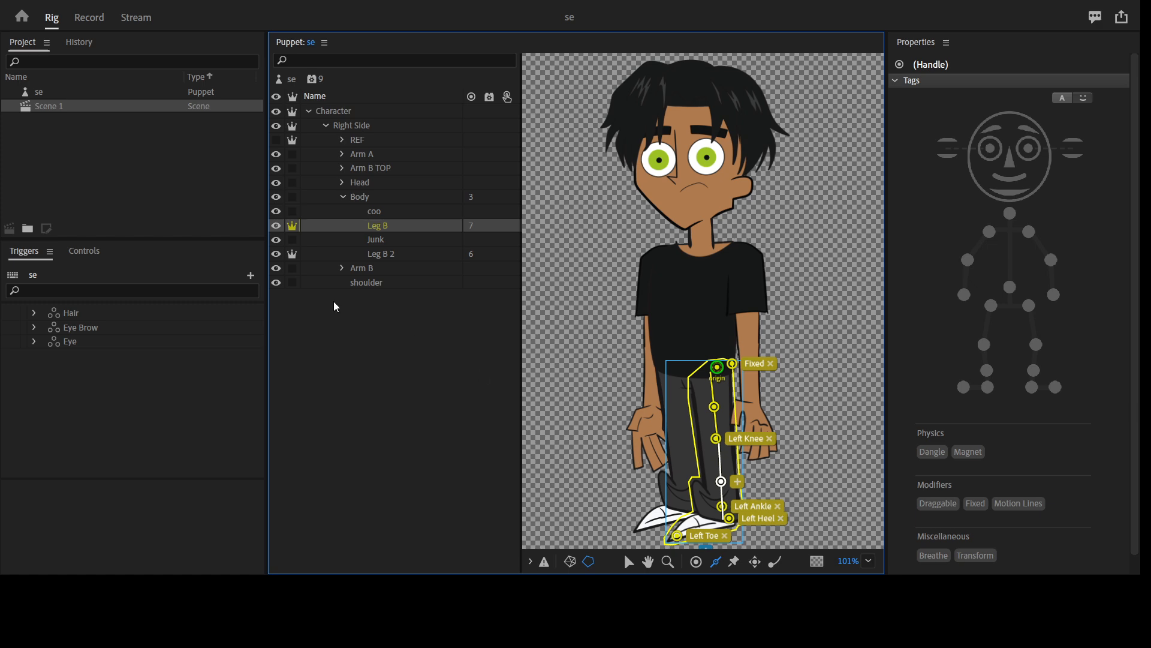
Make Default A inside Arm A and Default B inside Arm B independent, with the Hinge attach style
{"action": "left_click", "coordinate": [344, 197]}
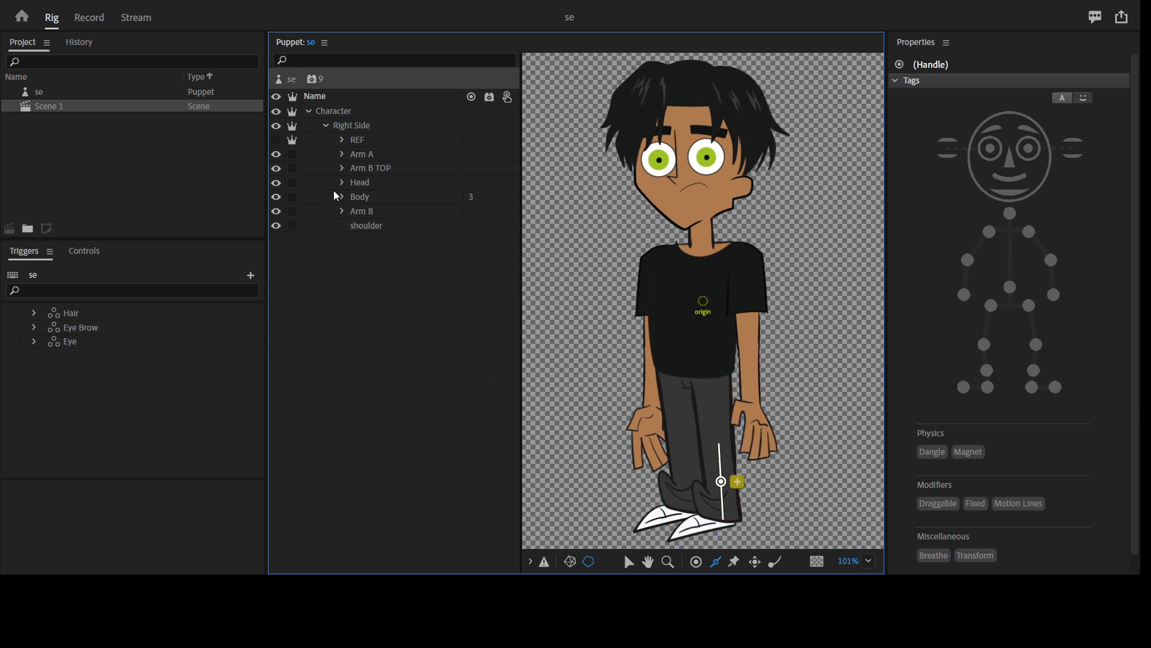
{"action": "left_click", "coordinate": [343, 155]}
{"action": "left_click", "coordinate": [395, 168]}
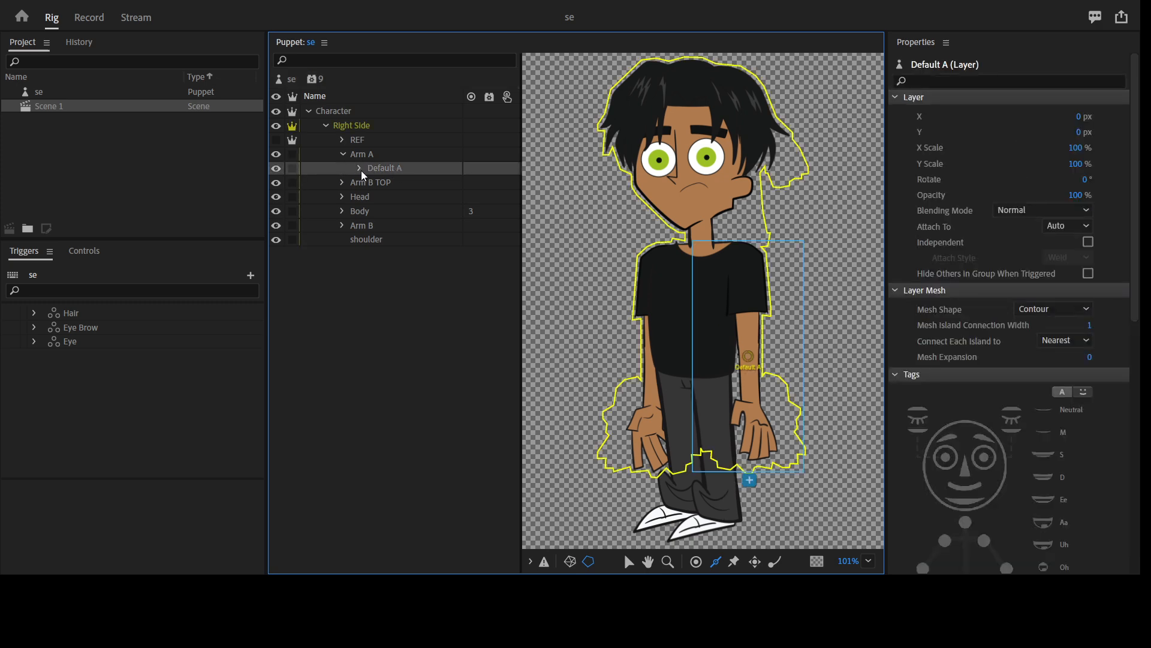
{"action": "left_click", "coordinate": [360, 167]}
{"action": "left_click", "coordinate": [361, 169]}
{"action": "left_click", "coordinate": [343, 224]}
{"action": "left_click", "coordinate": [292, 239]}
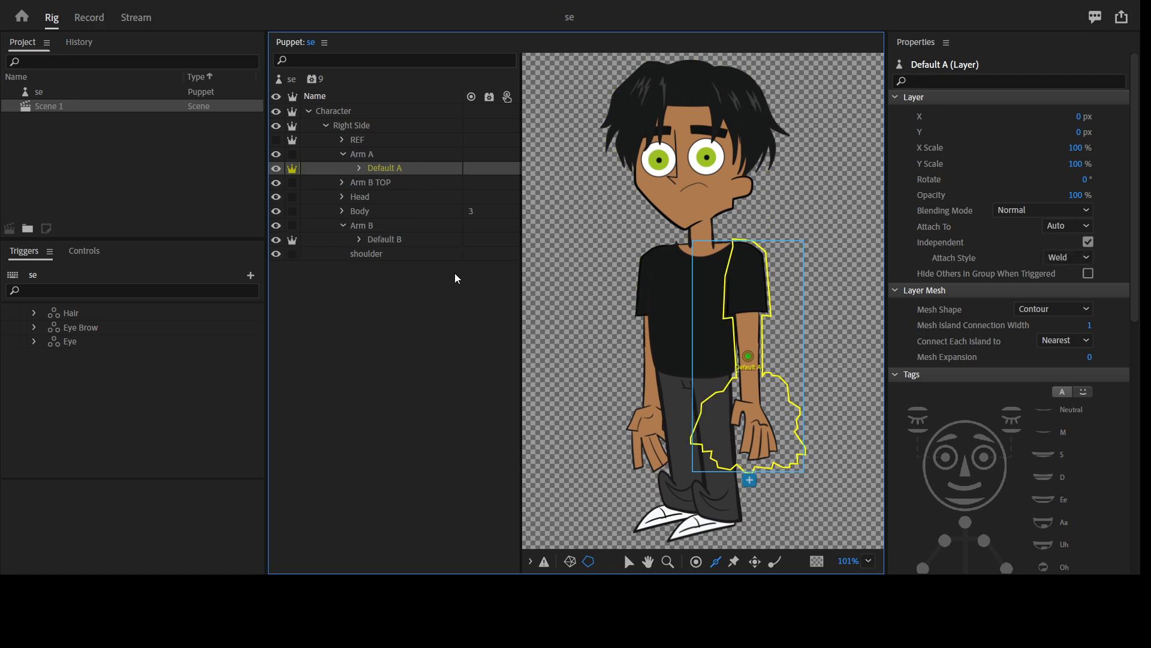
{"action": "left_click", "coordinate": [416, 240], "text": "ctrl"}
{"action": "left_click", "coordinate": [1058, 260]}
{"action": "left_click", "coordinate": [1067, 285]}
Move Default A's origin handle up to the shoulder, and pin a Fixed handle right beside it
{"action": "left_click", "coordinate": [657, 360]}
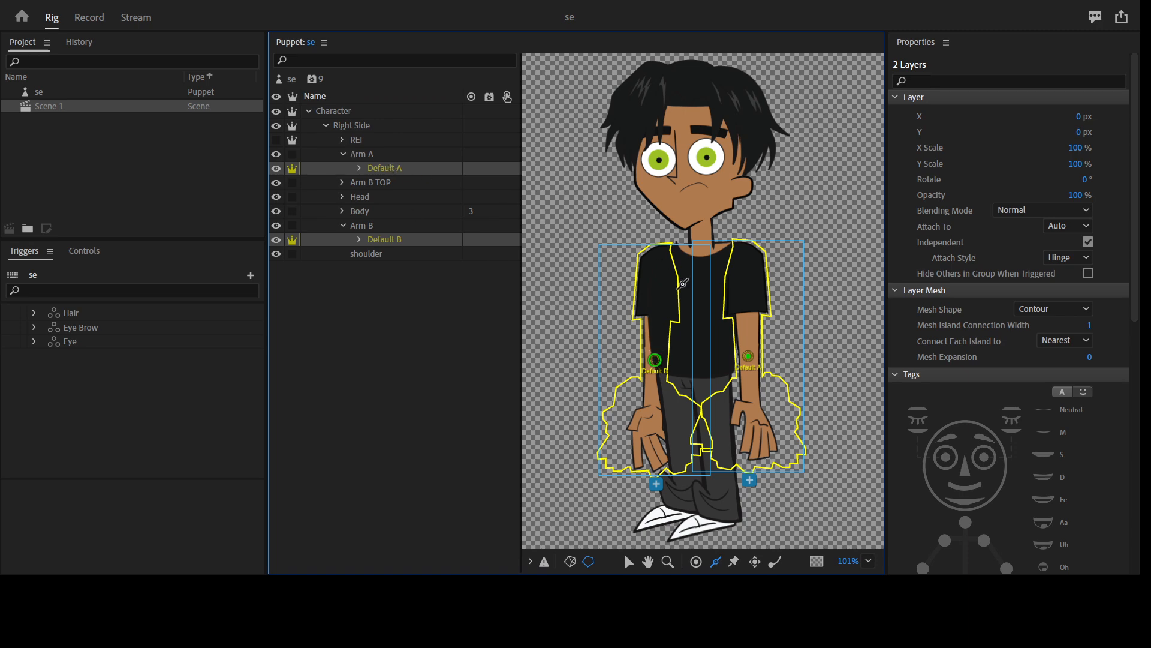
{"action": "left_click", "coordinate": [748, 356]}
{"action": "left_click_drag", "start_coordinate": [748, 356], "coordinate": [743, 245]}
{"action": "left_click", "coordinate": [734, 562]}
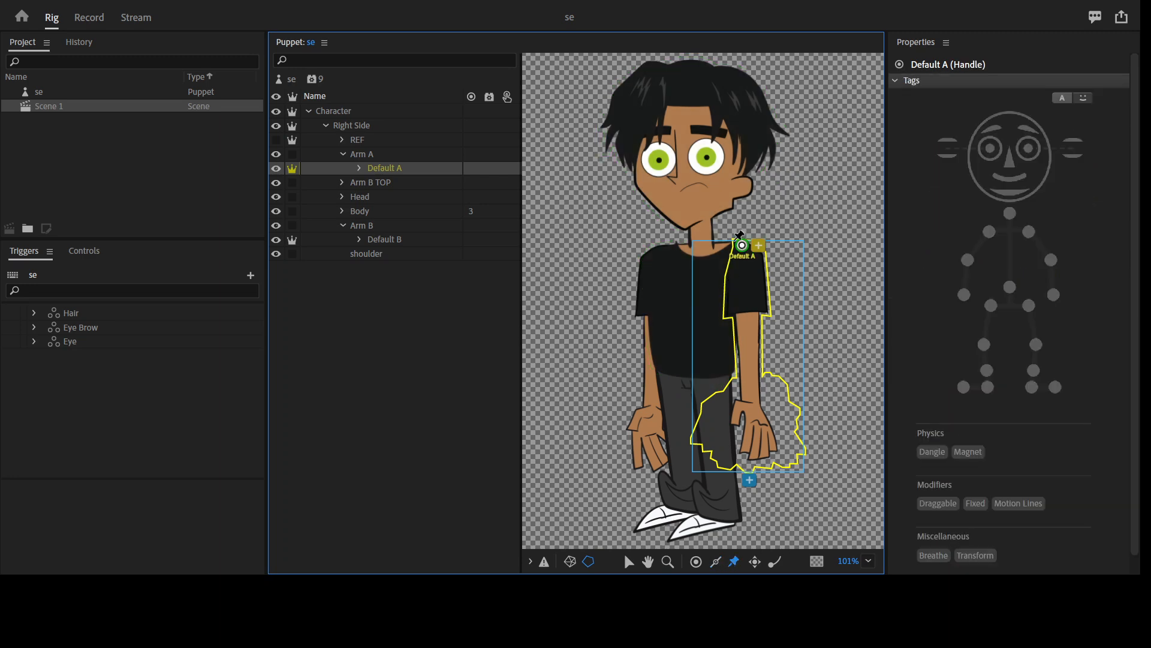
{"action": "left_click", "coordinate": [734, 241]}
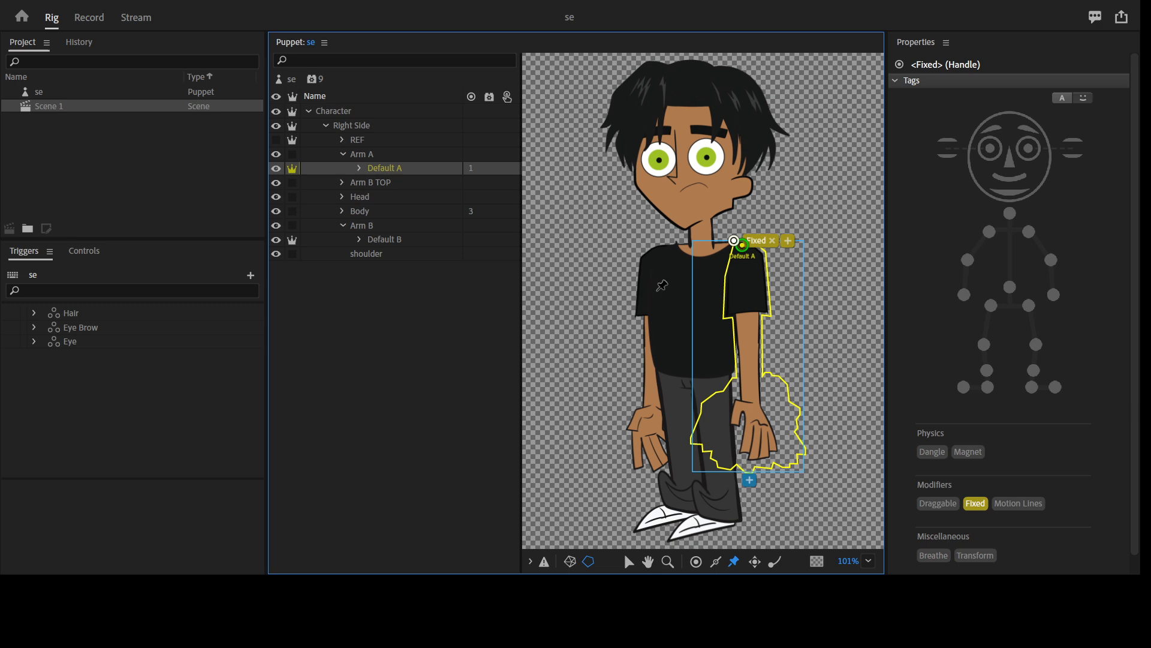
Add handles down Default A tagged Left Shoulder, Left Elbow and Left Wrist, and draw sticks along its upper arm and forearm
{"action": "left_click", "coordinate": [695, 561]}
{"action": "left_click", "coordinate": [751, 252]}
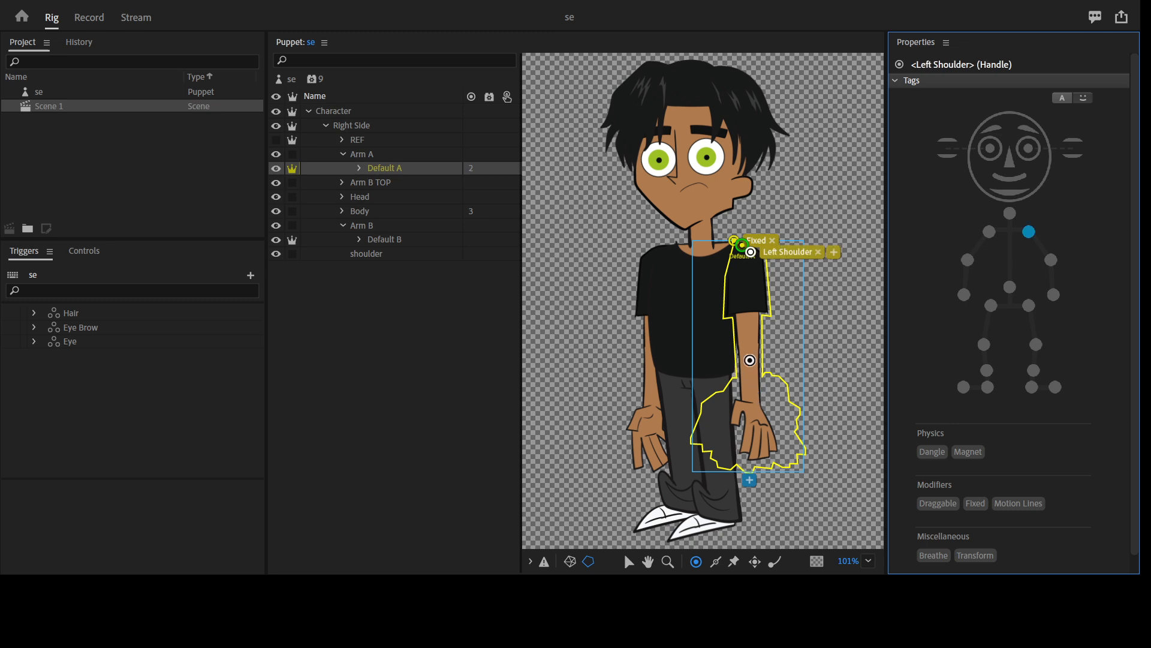
{"action": "left_click", "coordinate": [749, 343]}
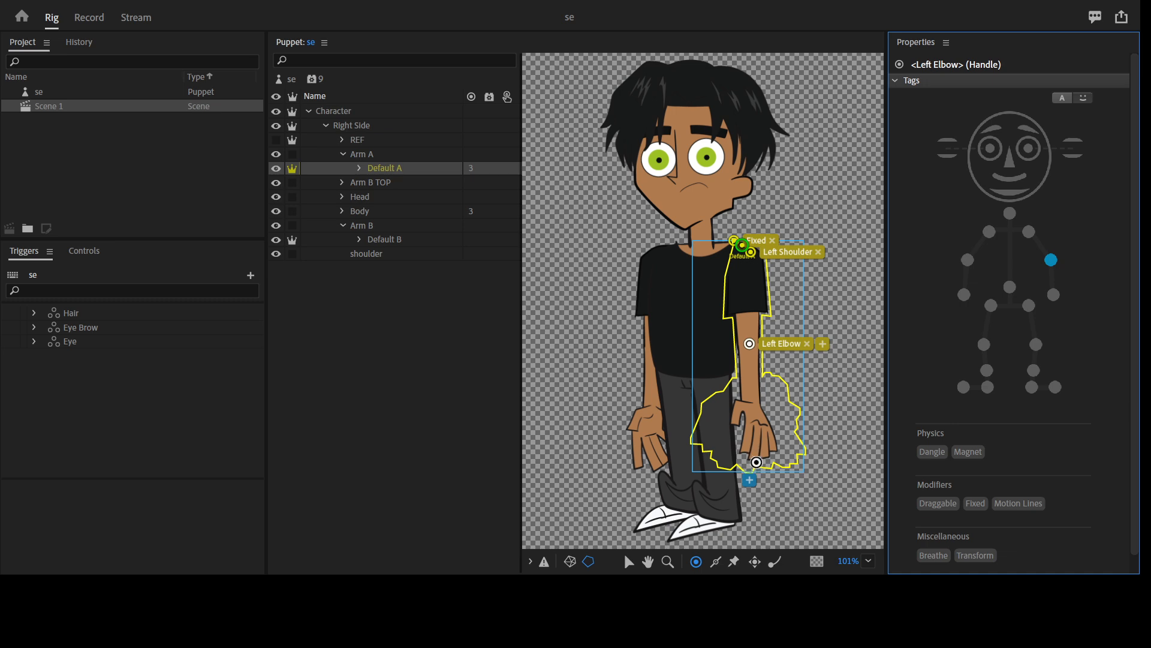
{"action": "left_click", "coordinate": [757, 462]}
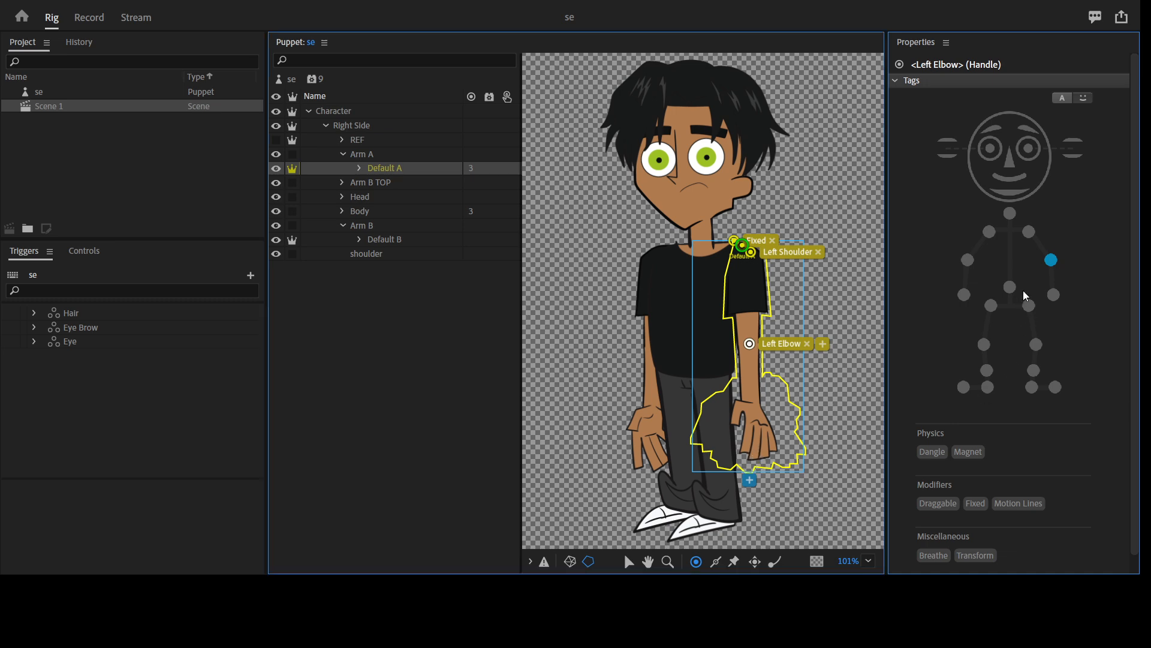
{"action": "left_click", "coordinate": [1055, 294]}
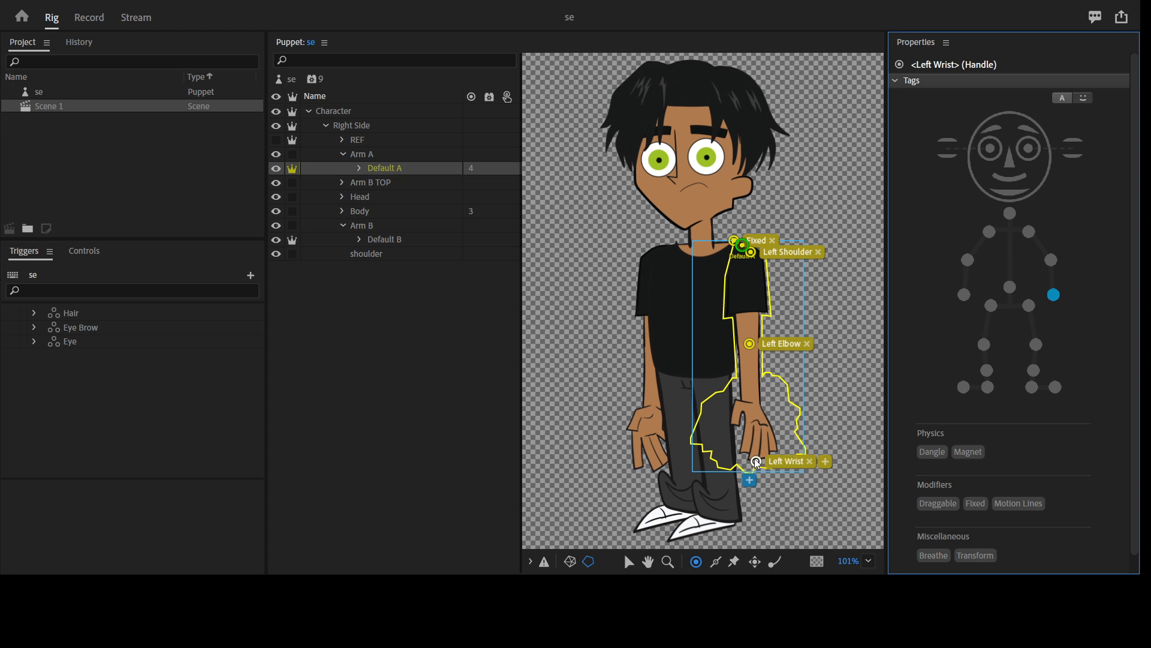
{"action": "left_click", "coordinate": [716, 561]}
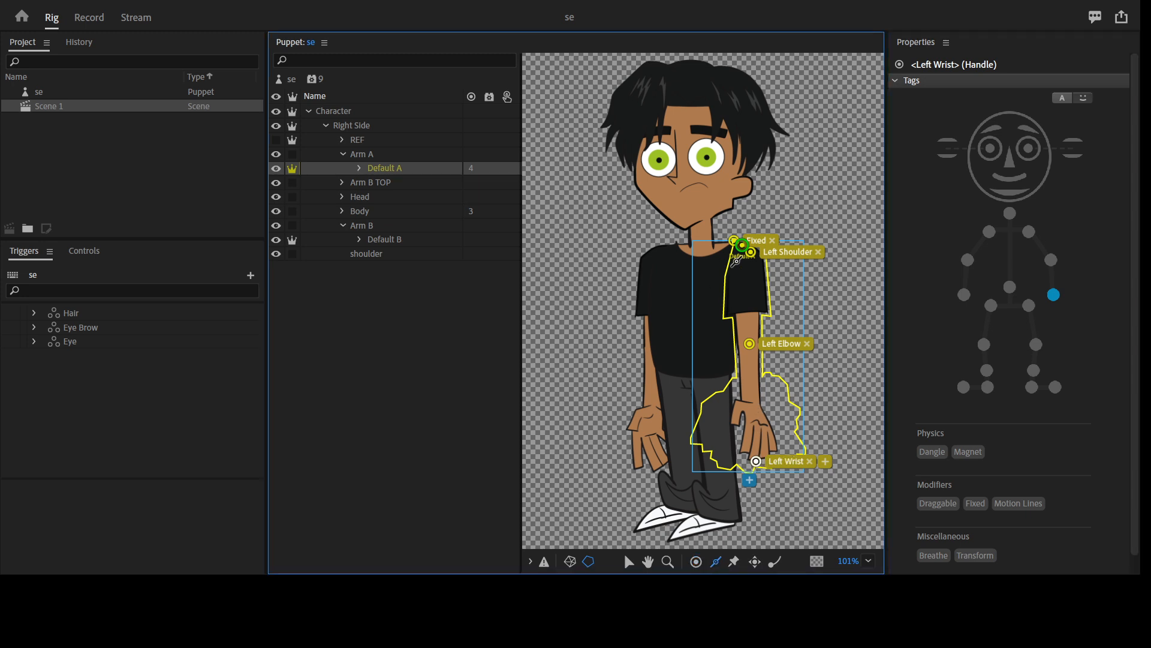
{"action": "left_click_drag", "start_coordinate": [746, 251], "coordinate": [757, 463]}
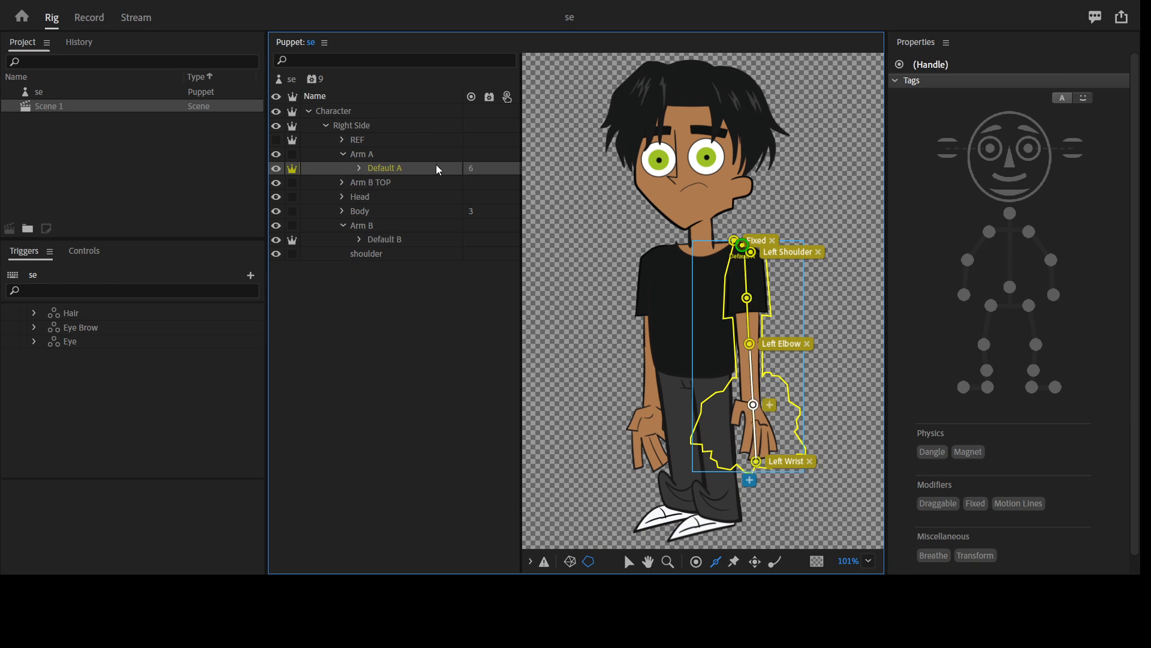
Examine the numbered hand layers inside the Palm groups of Default A and Default B
{"action": "left_click", "coordinate": [359, 169]}
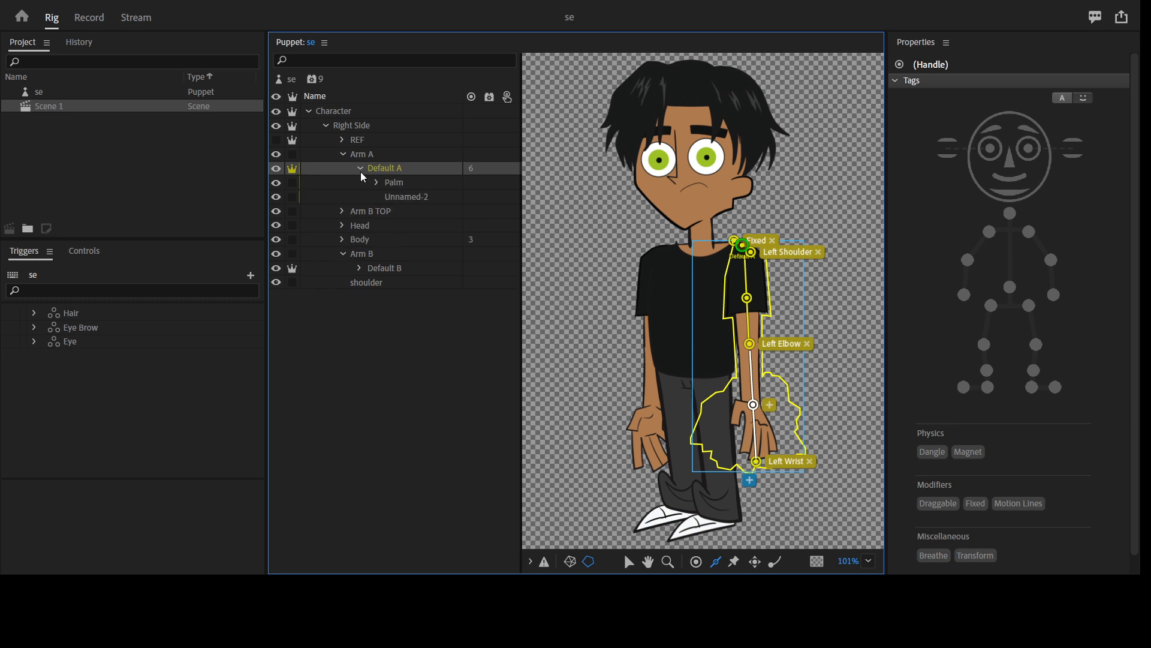
{"action": "left_click", "coordinate": [399, 182]}
{"action": "left_click", "coordinate": [403, 185]}
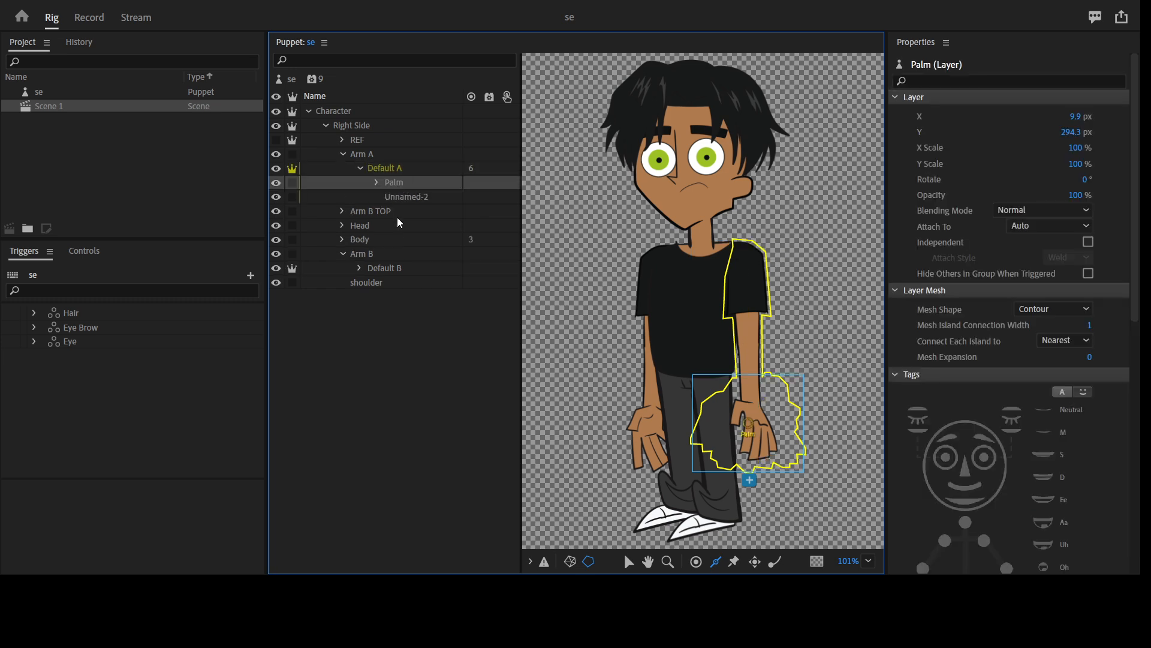
{"action": "left_click", "coordinate": [377, 182]}
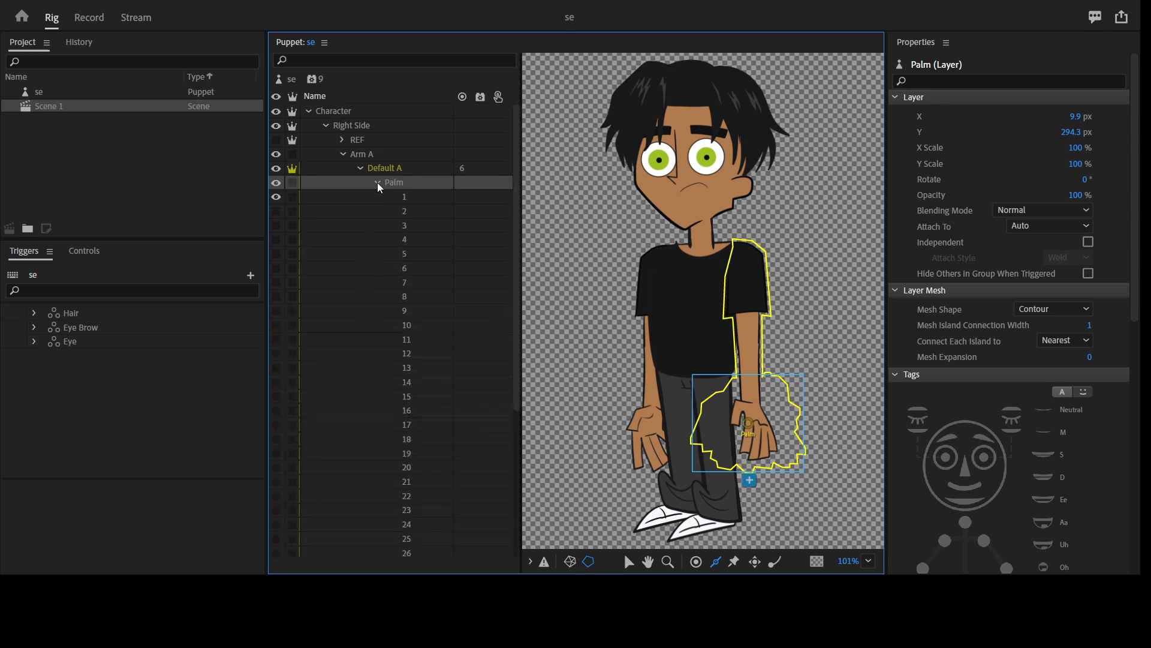
{"action": "scroll", "coordinate": [419, 338], "scroll_direction": "down", "scroll_amount": 3}
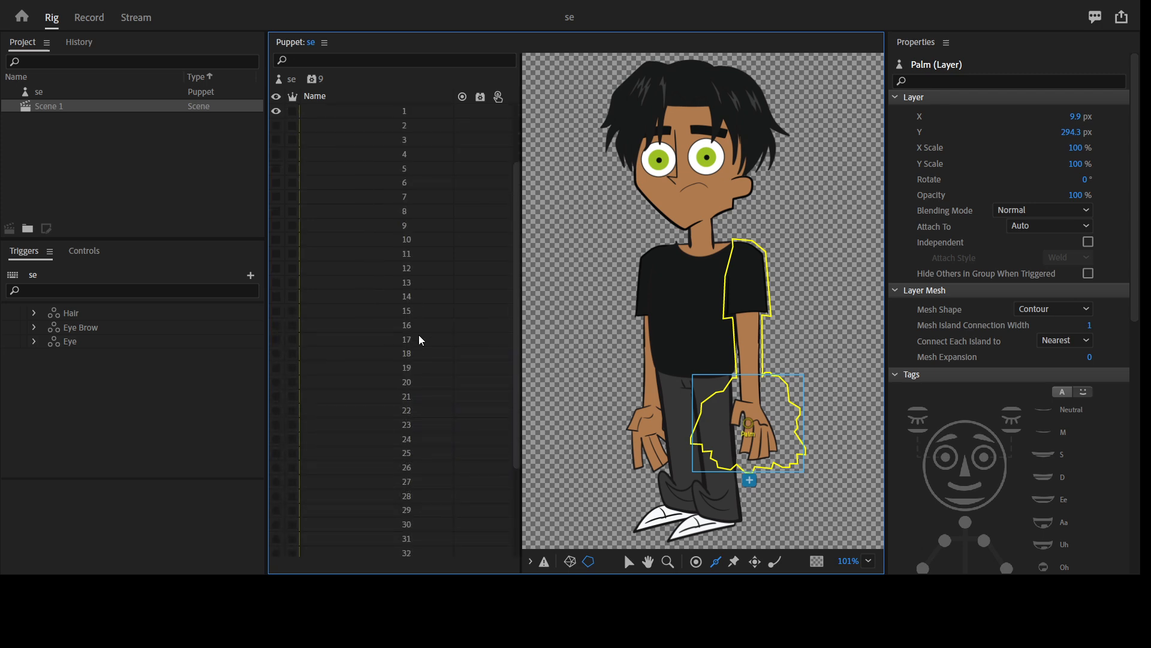
{"action": "scroll", "coordinate": [423, 345], "scroll_direction": "down", "scroll_amount": 4}
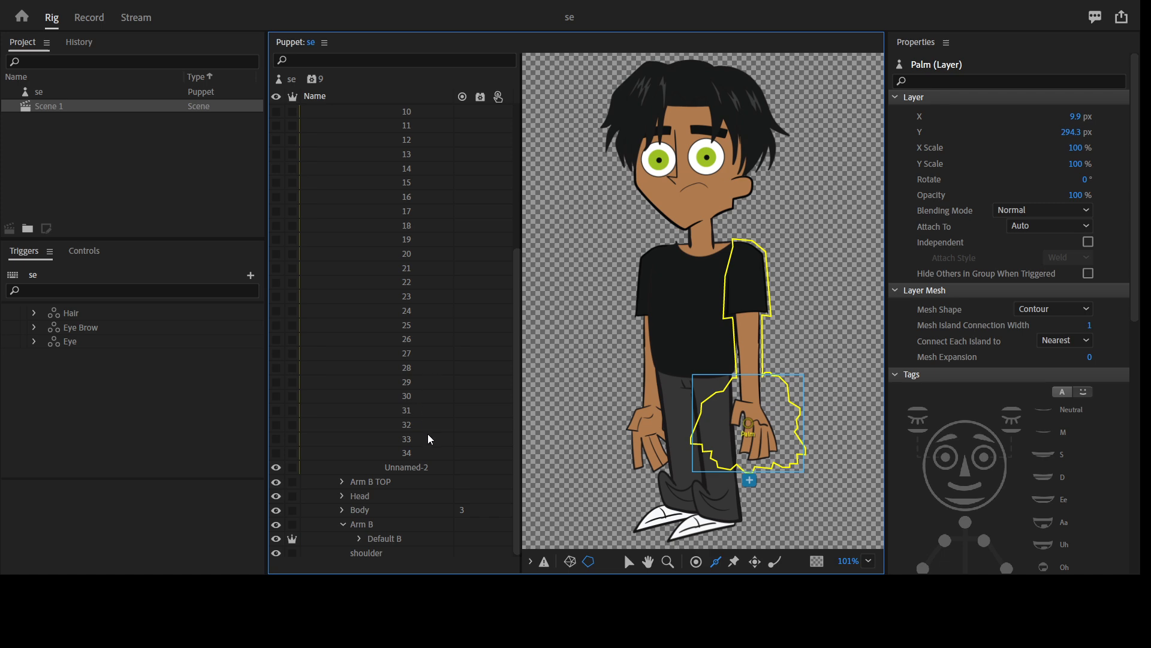
{"action": "scroll", "coordinate": [433, 343], "scroll_direction": "up", "scroll_amount": 4}
{"action": "scroll", "coordinate": [433, 344], "scroll_direction": "up", "scroll_amount": 1}
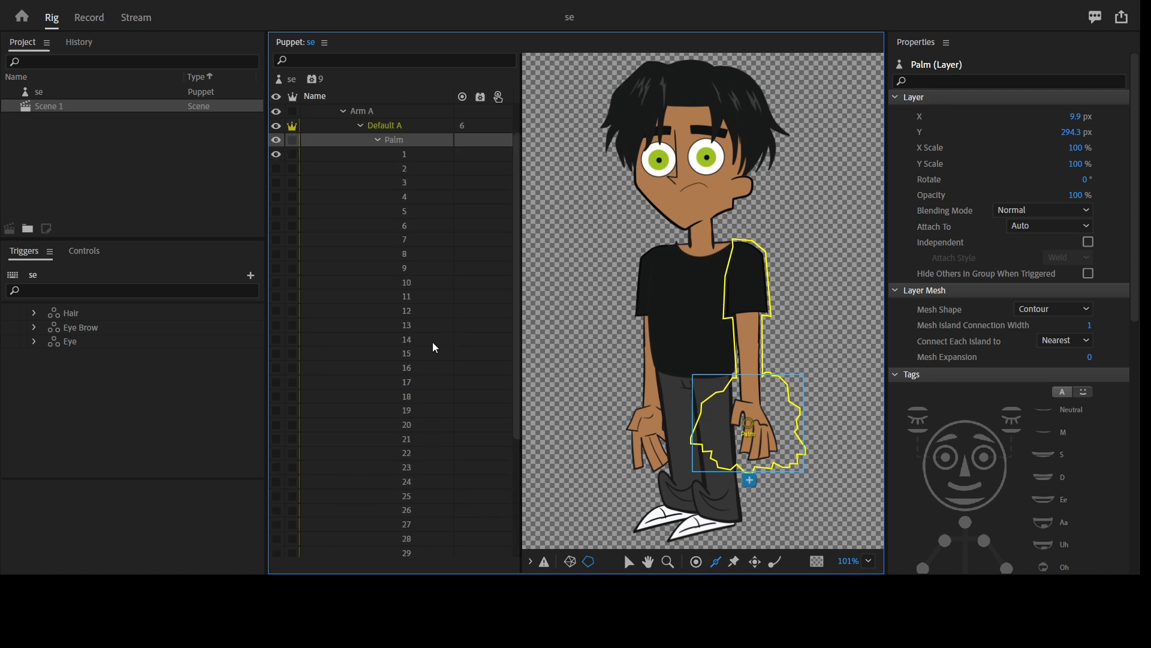
{"action": "left_click", "coordinate": [377, 139]}
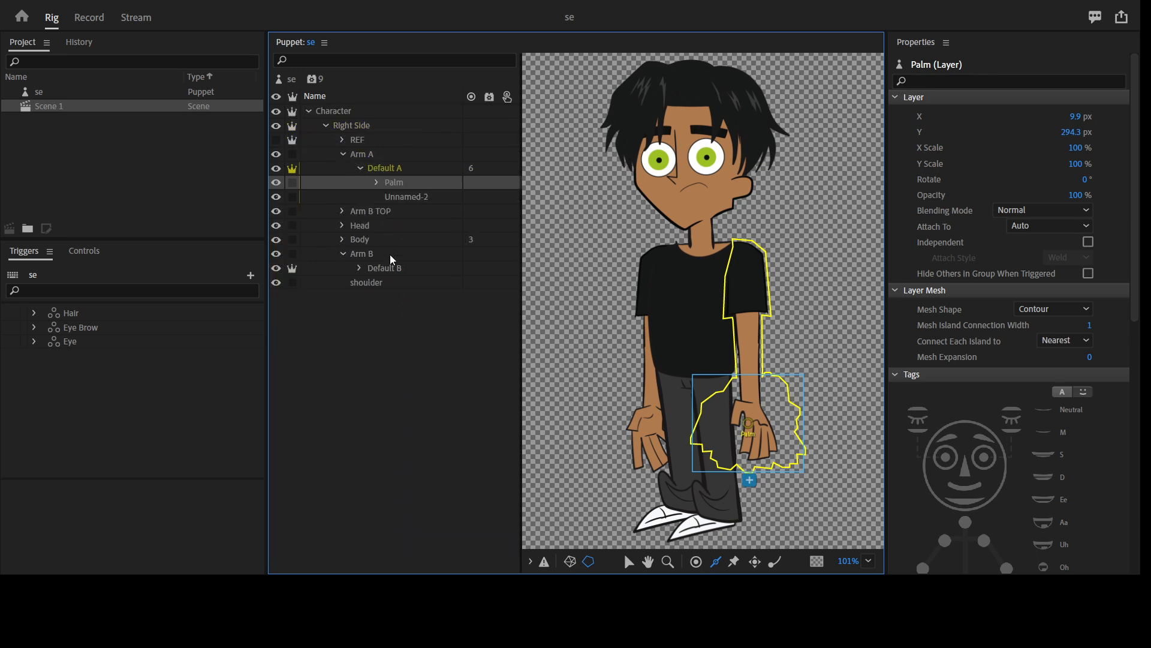
{"action": "left_click", "coordinate": [360, 268]}
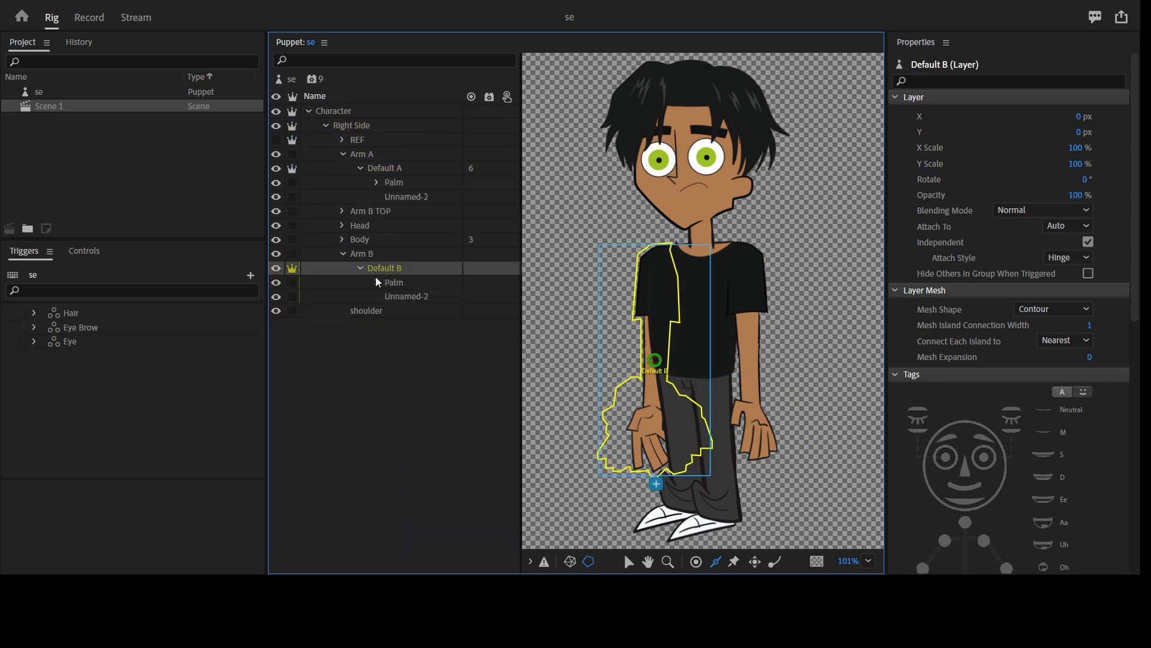
{"action": "left_click", "coordinate": [376, 283]}
{"action": "scroll", "coordinate": [410, 346], "scroll_direction": "down", "scroll_amount": 5}
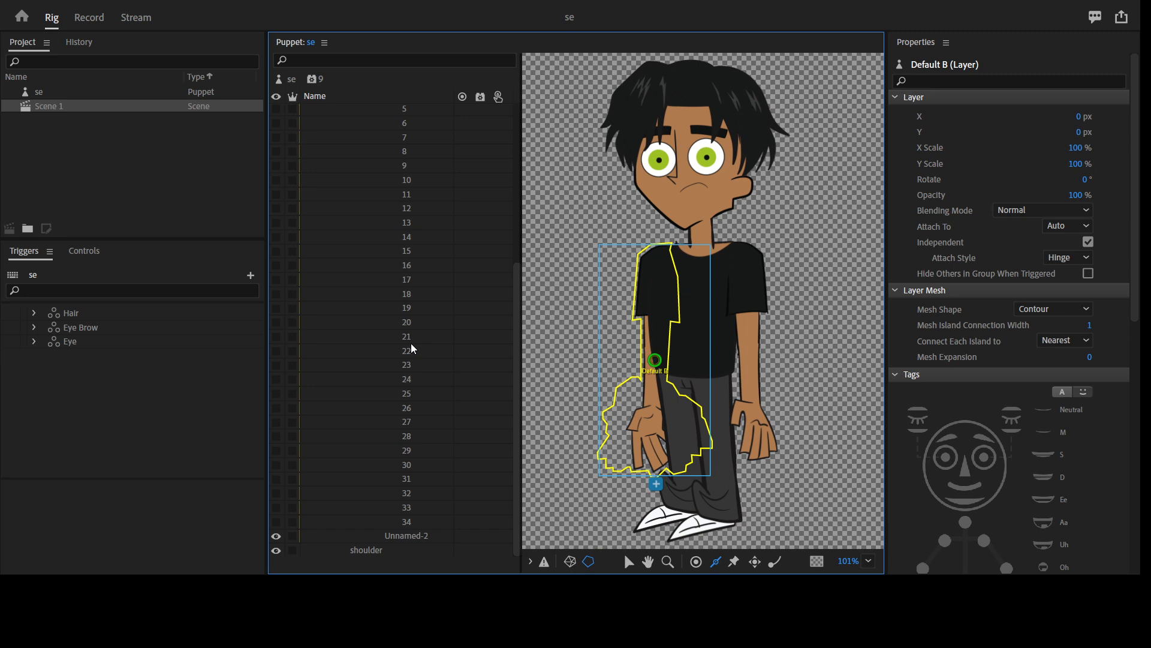
{"action": "scroll", "coordinate": [411, 346], "scroll_direction": "up", "scroll_amount": 5}
{"action": "left_click", "coordinate": [379, 282]}
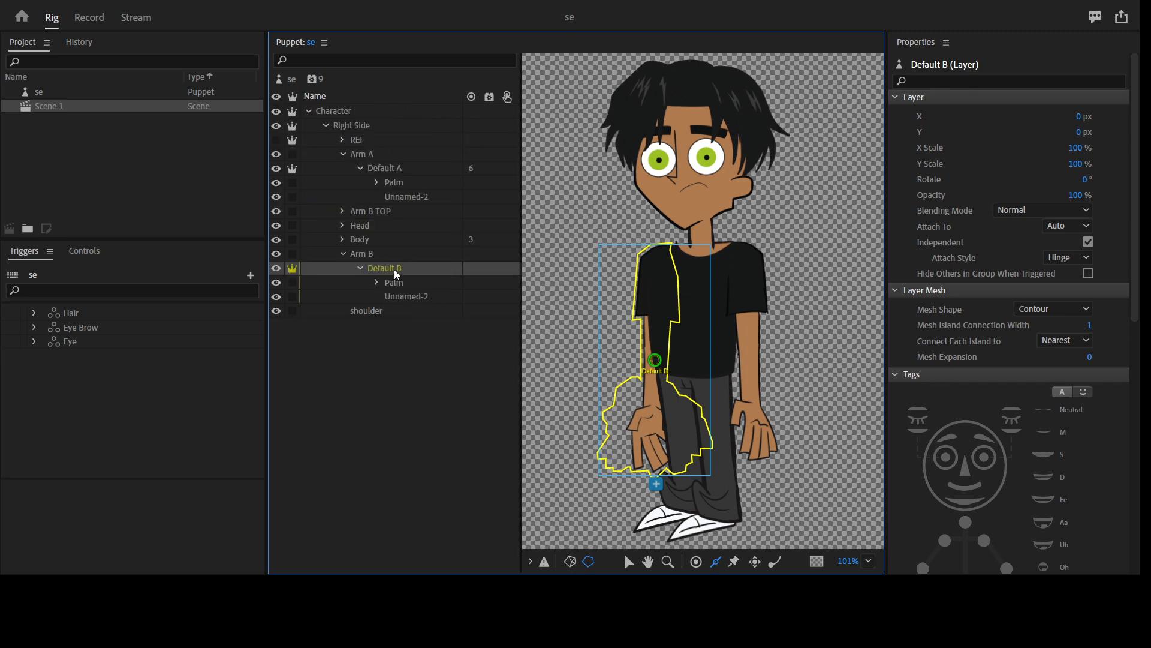
{"action": "left_click", "coordinate": [359, 268]}
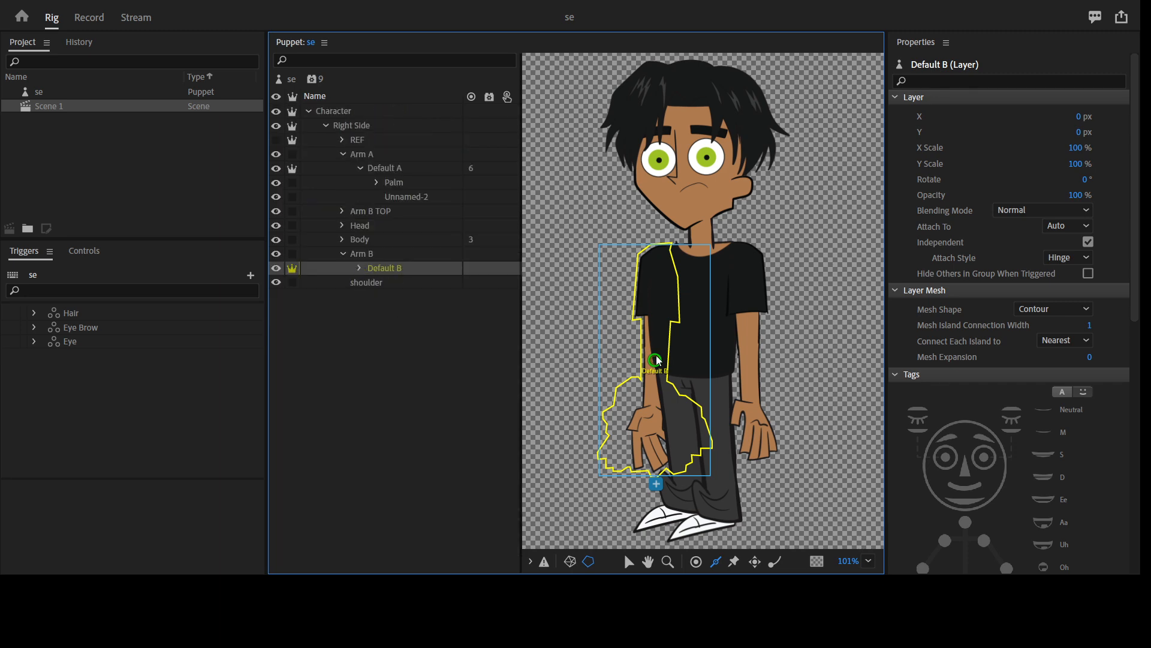
Move Default B's origin handle up to the shoulder and draw sticks along its upper arm and forearm
{"action": "left_click_drag", "start_coordinate": [659, 260], "coordinate": [637, 478]}
{"action": "left_click", "coordinate": [658, 254]}
{"action": "left_click", "coordinate": [653, 420]}
Add handles on Default B tagged Right Wrist, Right Elbow and Right Shoulder, and pin a Fixed handle beside the shoulder origin
{"action": "left_click", "coordinate": [695, 562]}
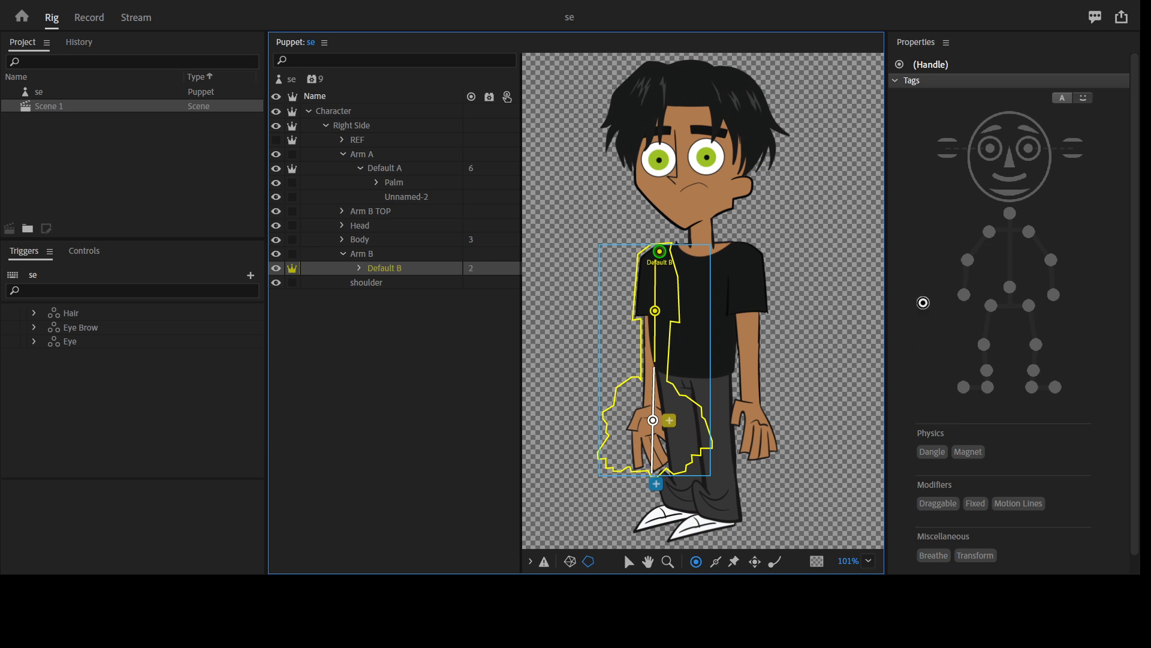
{"action": "left_click", "coordinate": [909, 333]}
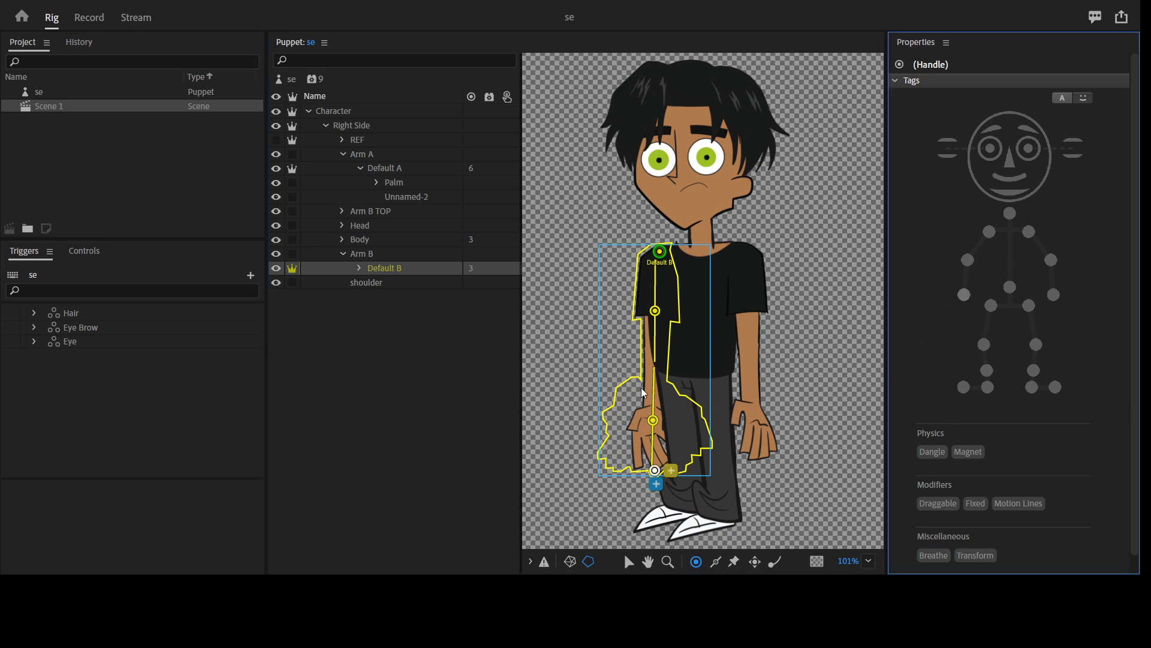
{"action": "left_click", "coordinate": [964, 294]}
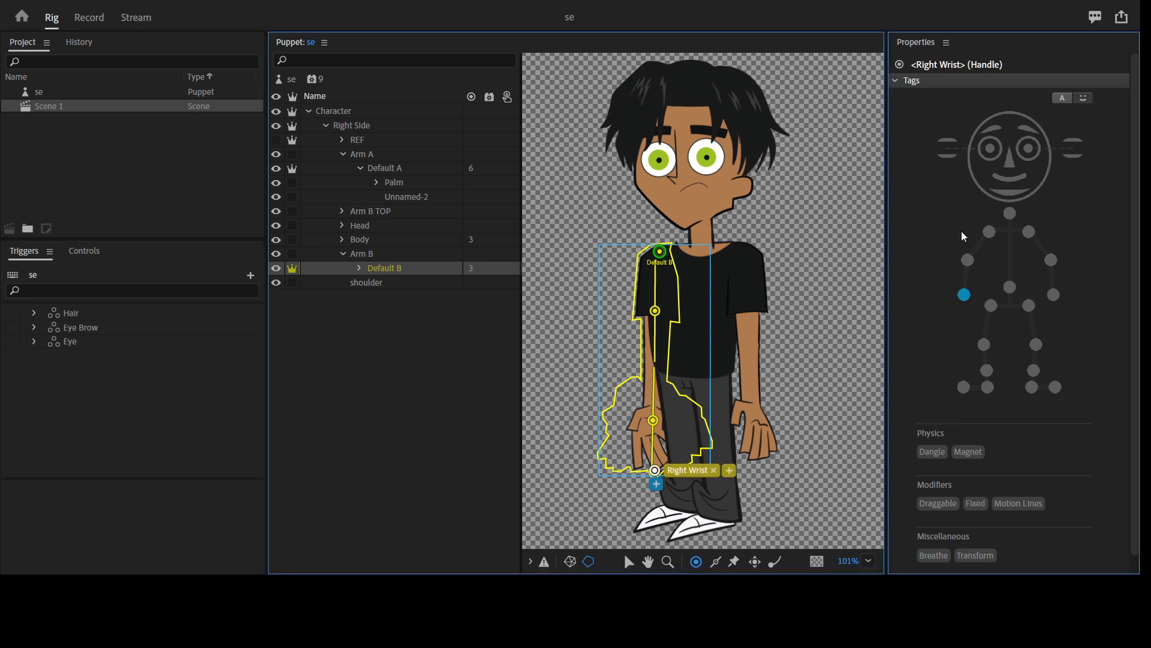
{"action": "left_click", "coordinate": [967, 259]}
{"action": "left_click", "coordinate": [660, 251]}
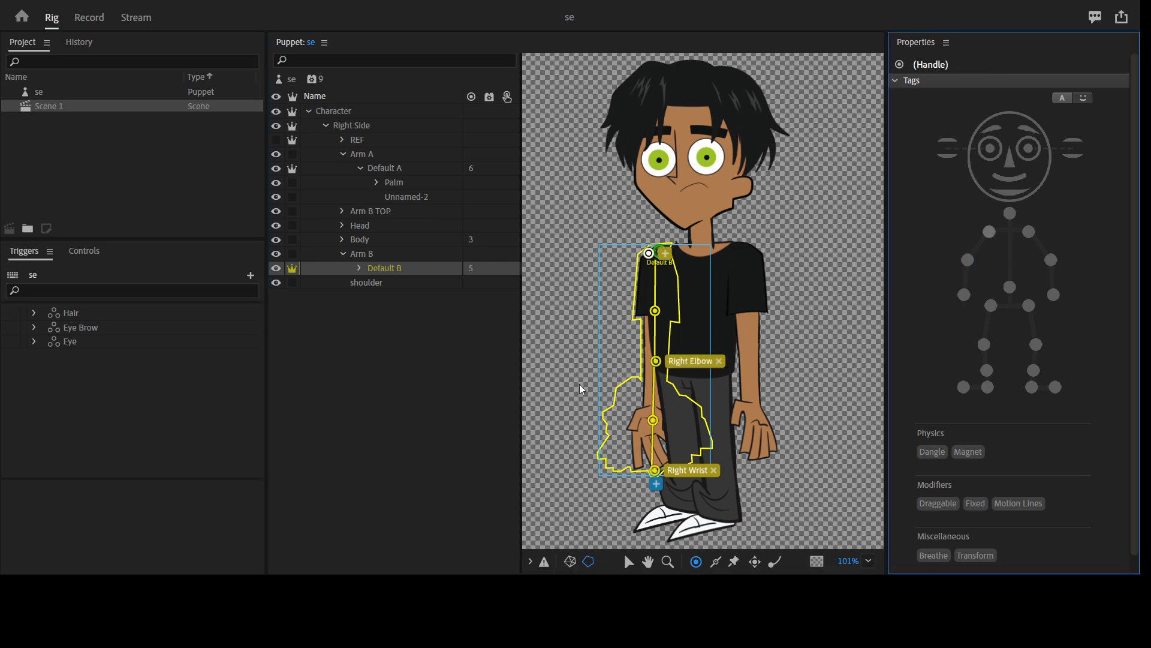
{"action": "left_click", "coordinate": [990, 232]}
{"action": "left_click", "coordinate": [734, 561]}
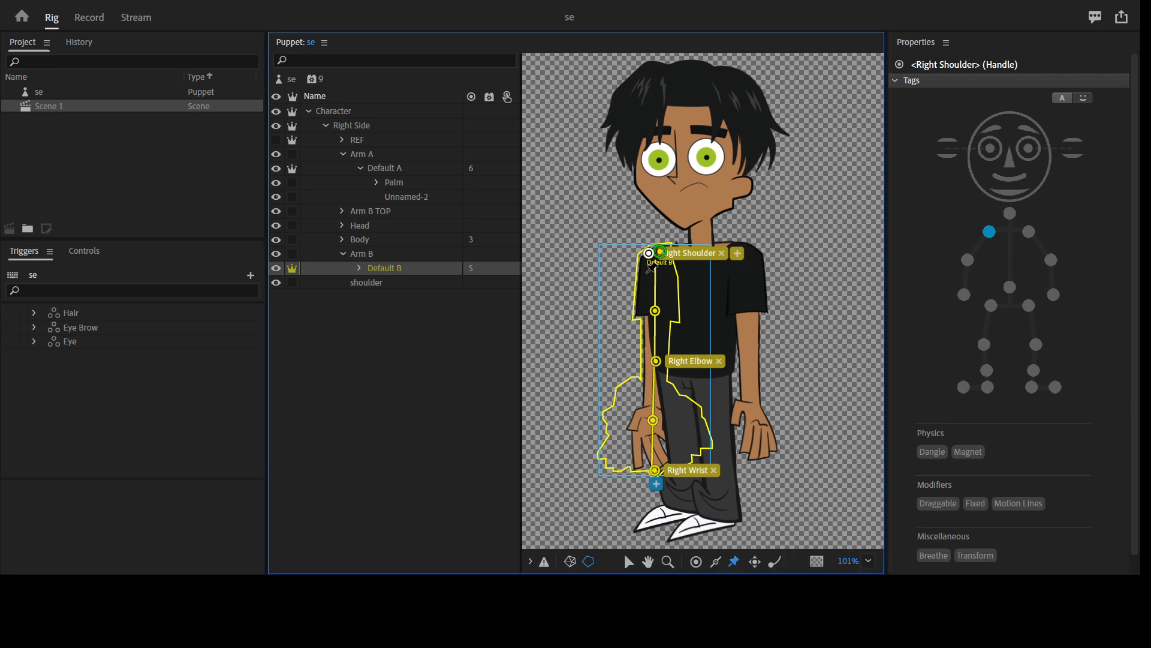
{"action": "left_click", "coordinate": [669, 244]}
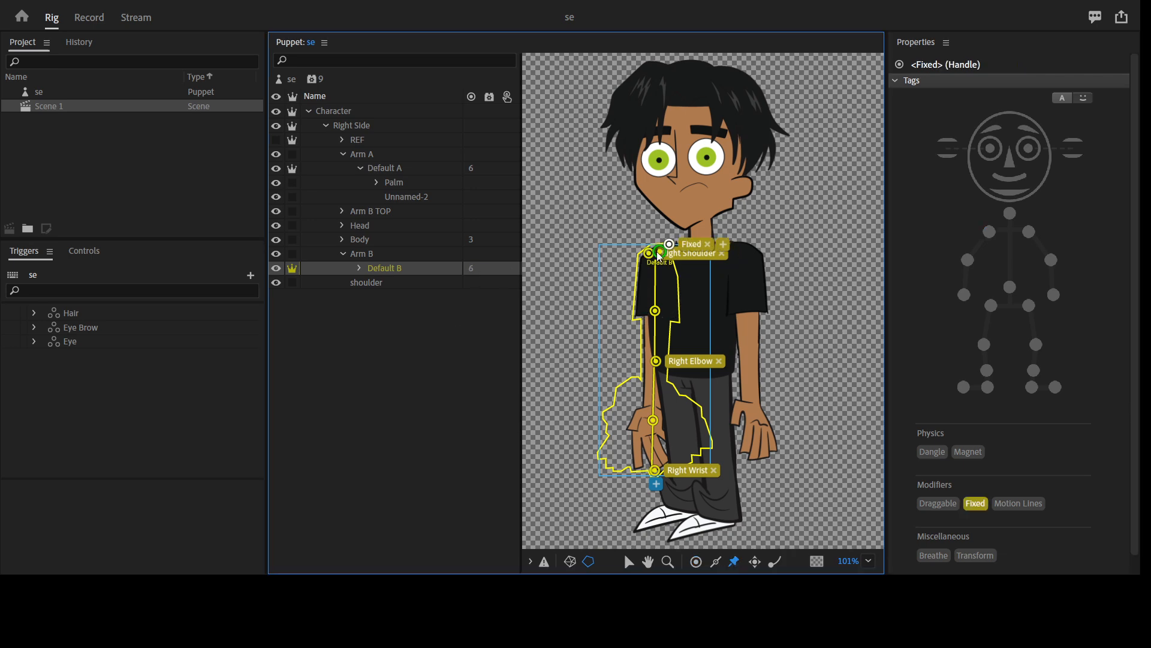
Collapse the Arm A and Arm B groups and review the layer properties of the arms and Body
{"action": "left_click", "coordinate": [341, 154]}
{"action": "left_click", "coordinate": [344, 212]}
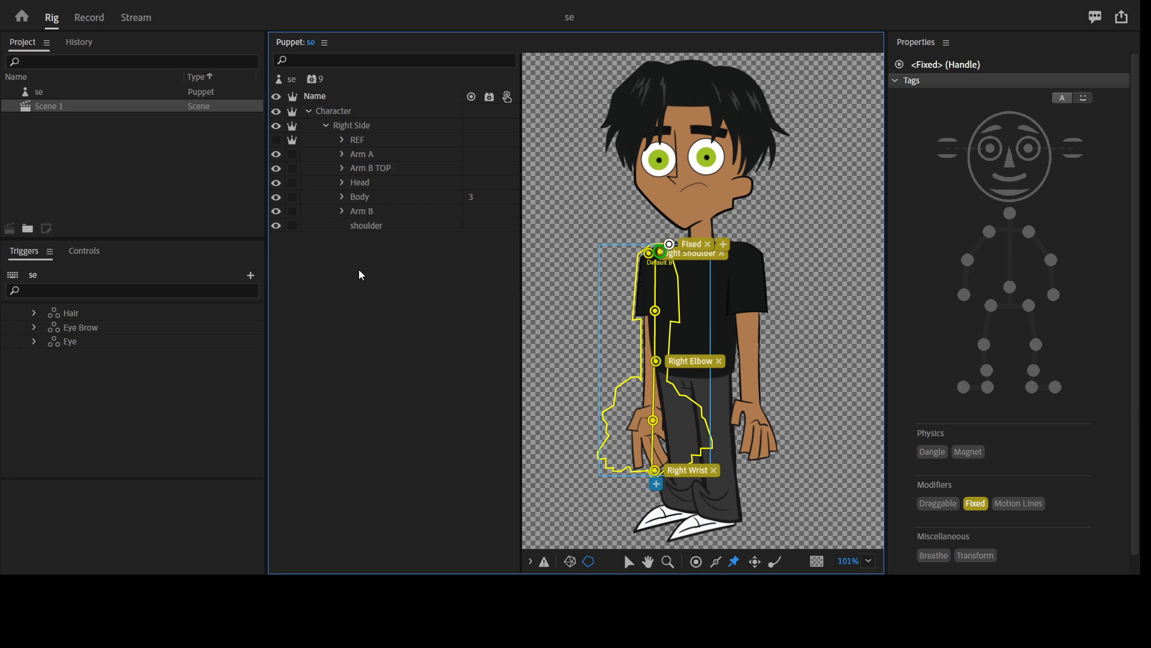
{"action": "left_click", "coordinate": [372, 209]}
{"action": "left_click", "coordinate": [384, 157]}
{"action": "left_click", "coordinate": [390, 169]}
{"action": "left_click", "coordinate": [390, 197]}
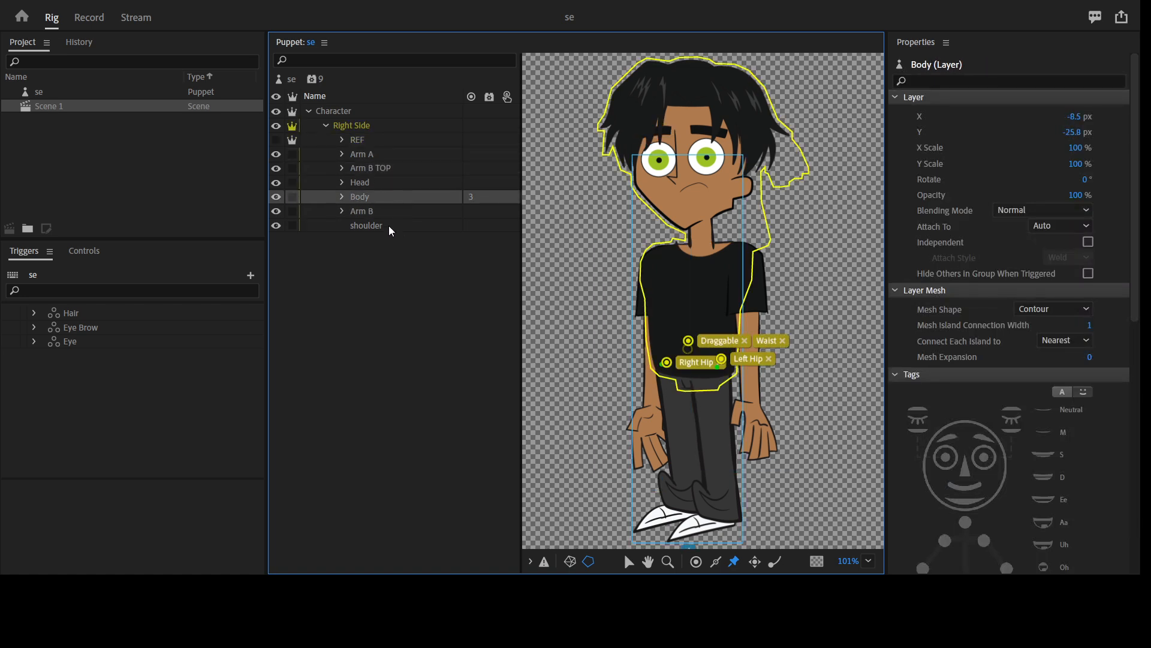
{"action": "left_click", "coordinate": [386, 212]}
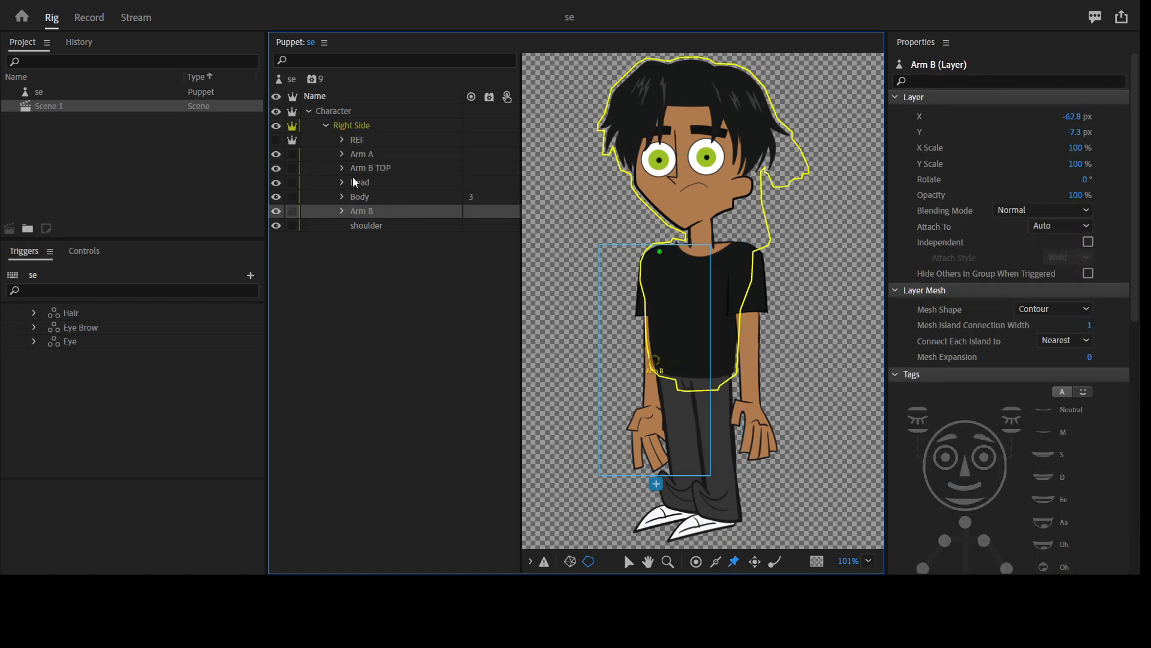
Add the Walk behavior to the whole se puppet
{"action": "left_click", "coordinate": [758, 310]}
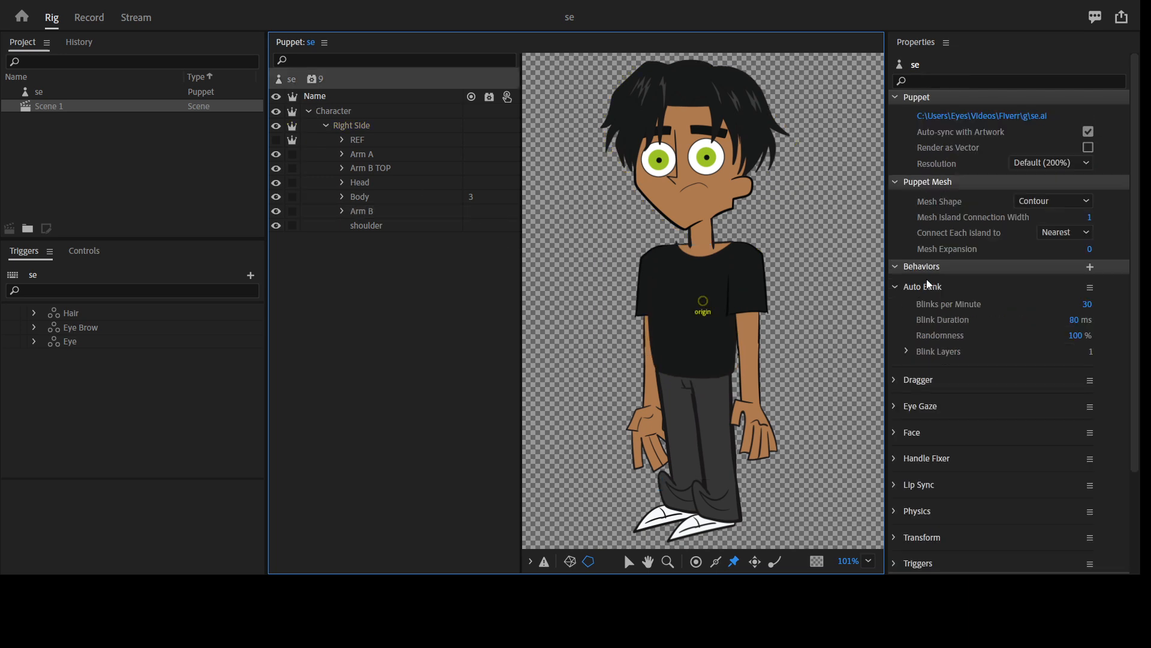
{"action": "left_click", "coordinate": [897, 288]}
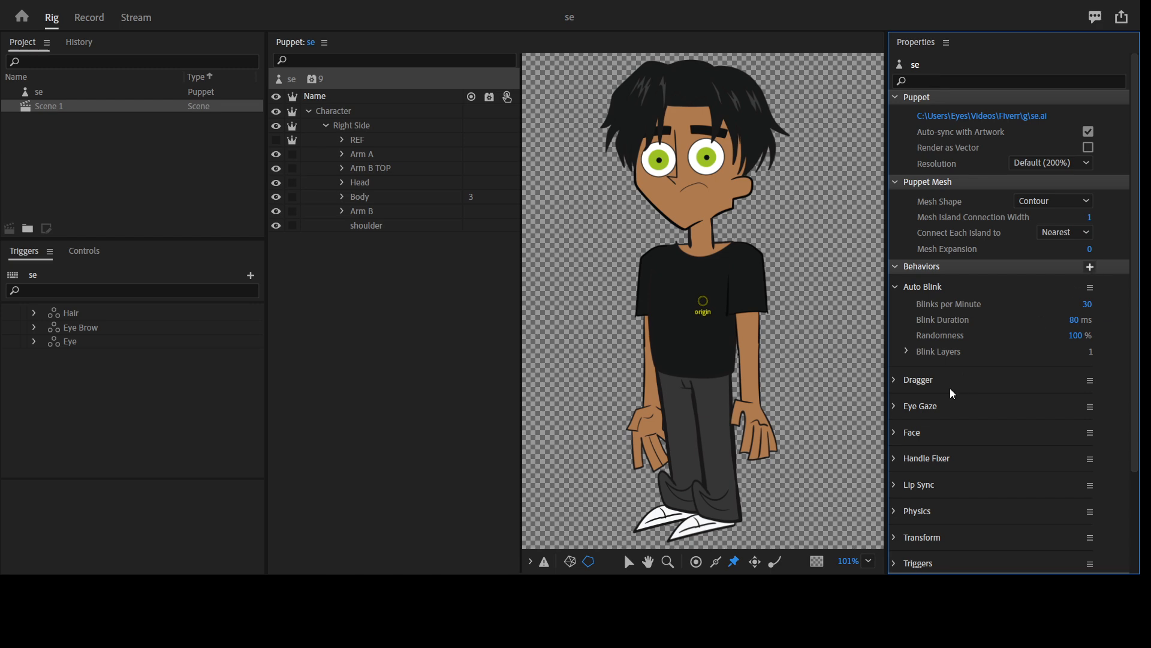
{"action": "left_click", "coordinate": [1007, 537]}
{"action": "scroll", "coordinate": [1125, 442], "scroll_direction": "down", "scroll_amount": 8}
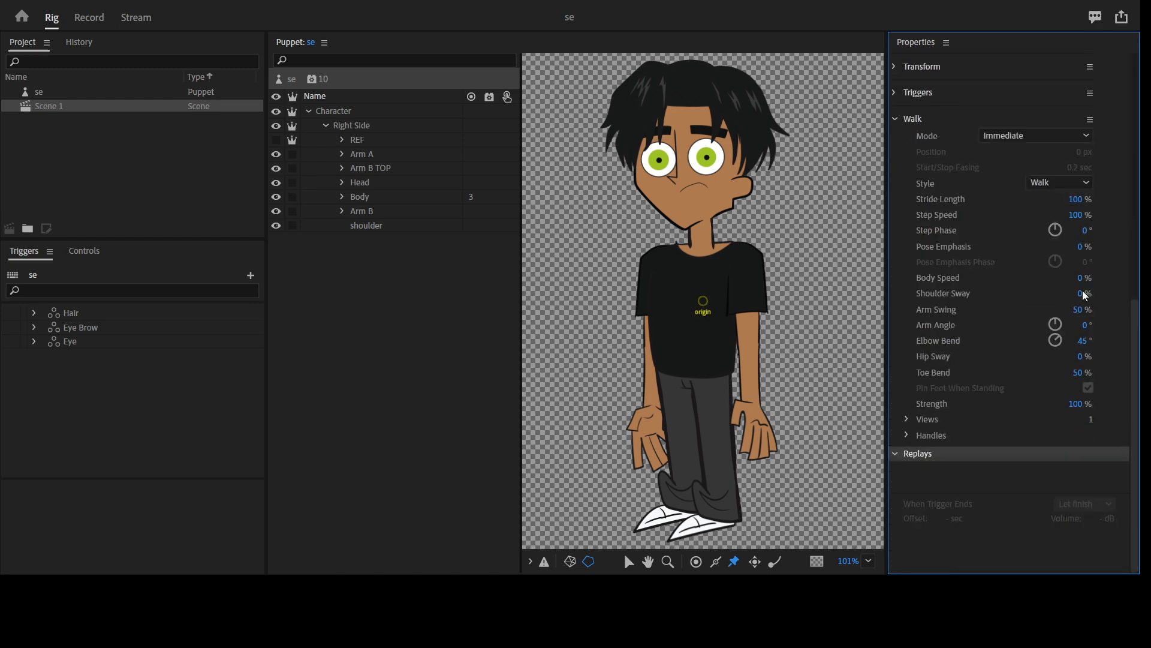
Set the Walk behavior's Strength to 75%
{"action": "left_click", "coordinate": [1076, 199]}
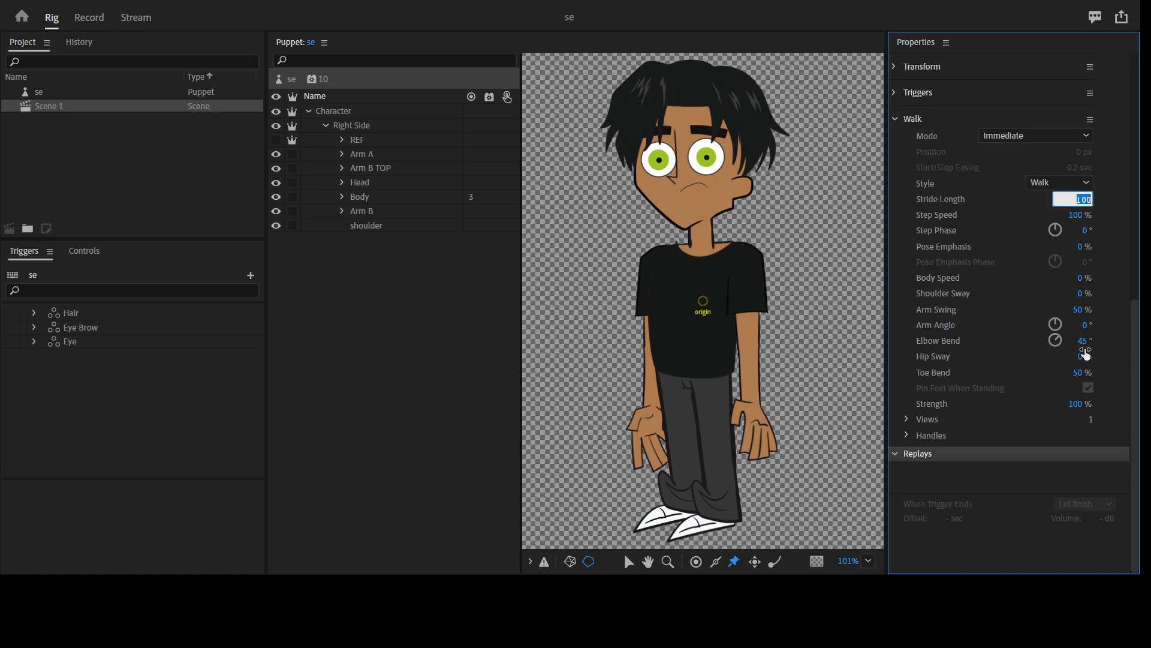
{"action": "left_click", "coordinate": [1090, 402]}
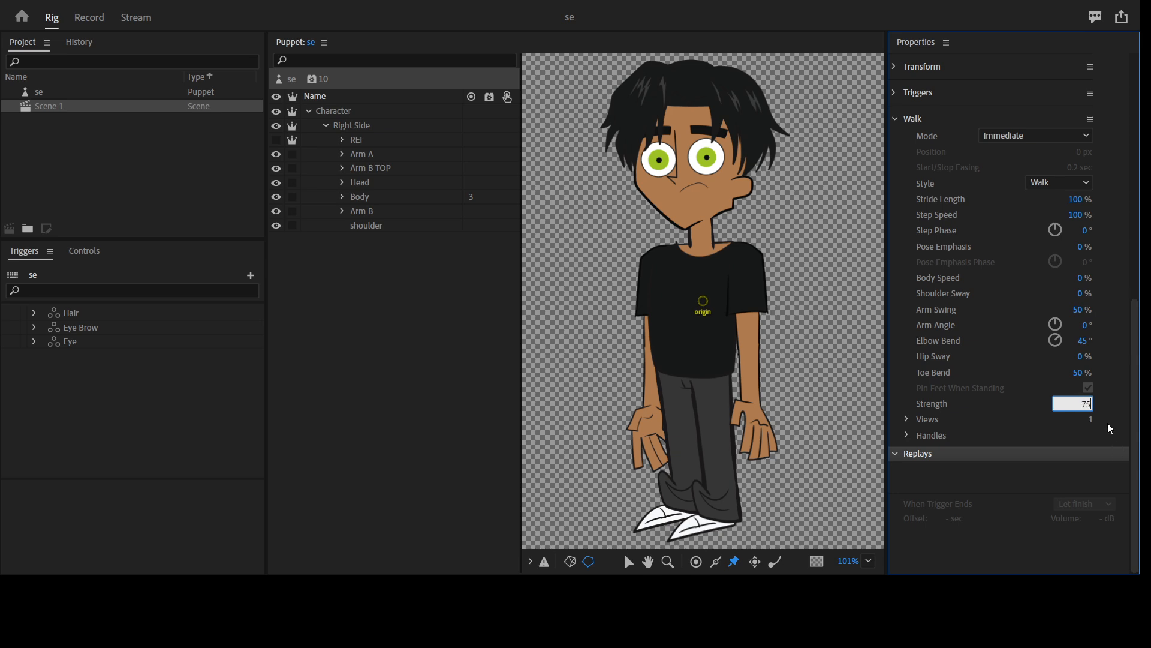
{"action": "left_click", "coordinate": [1133, 411]}
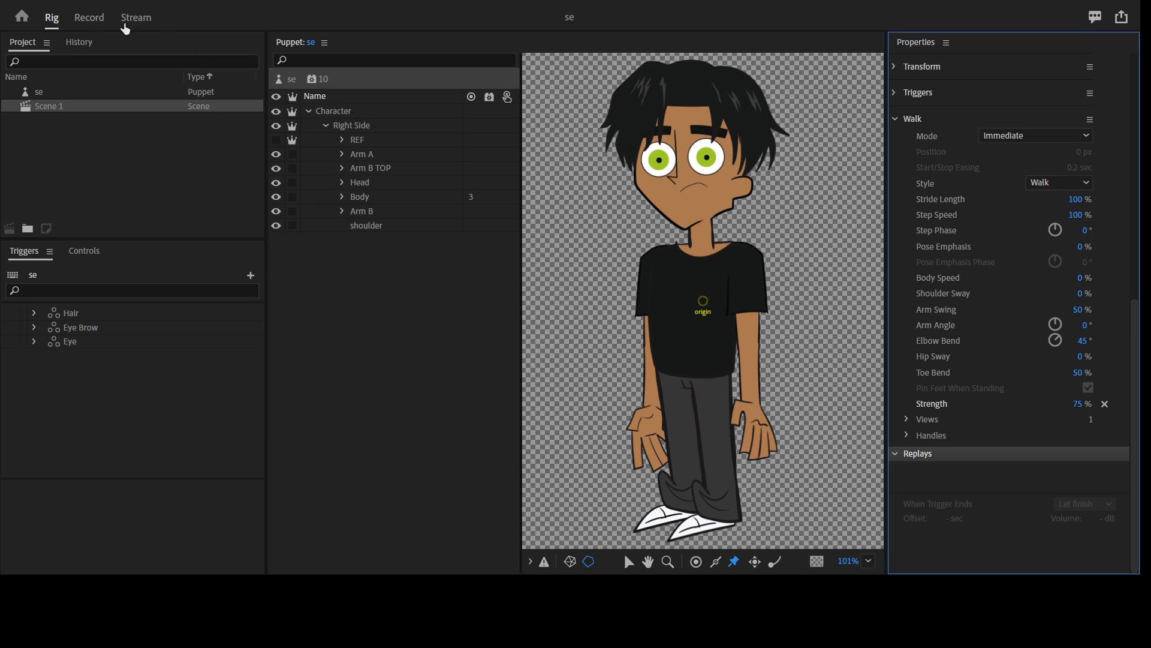
Check Scene 1 in the Record workspace and return to rigging the se puppet
{"action": "left_click", "coordinate": [96, 22]}
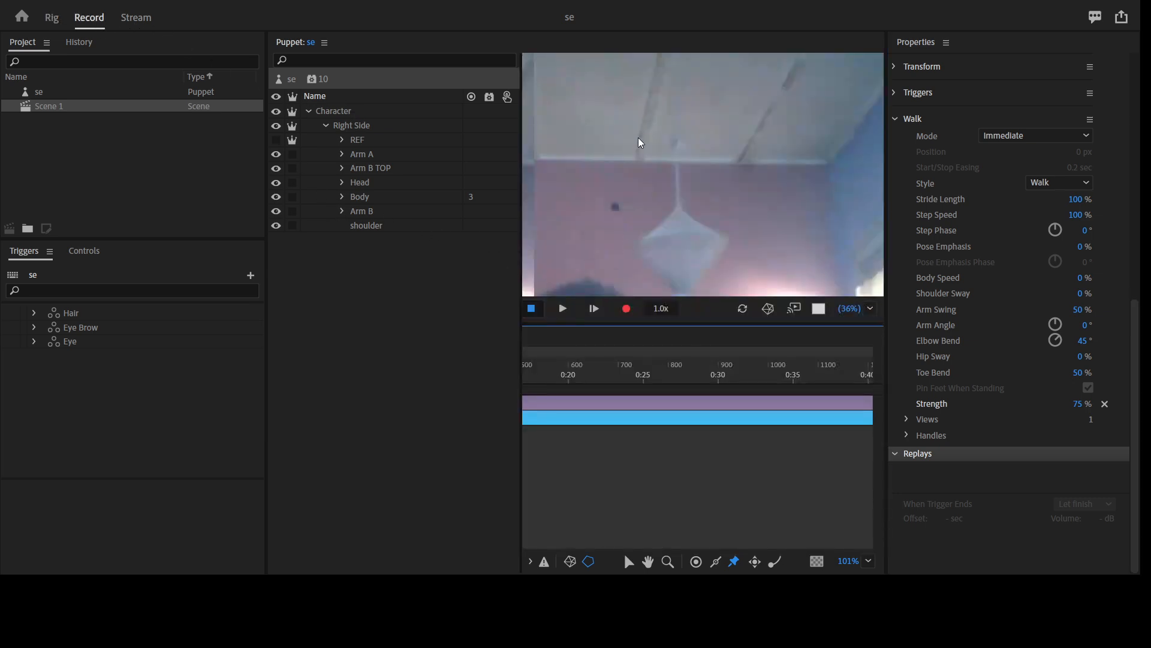
{"action": "left_click", "coordinate": [50, 18]}
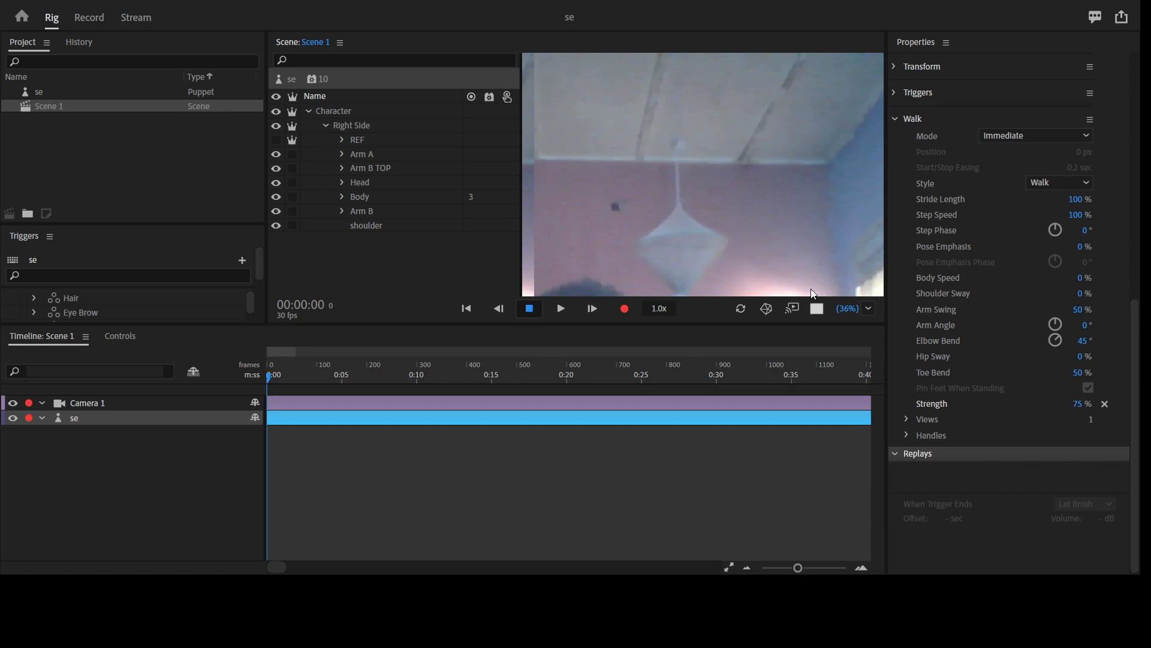
{"action": "left_click", "coordinate": [54, 19]}
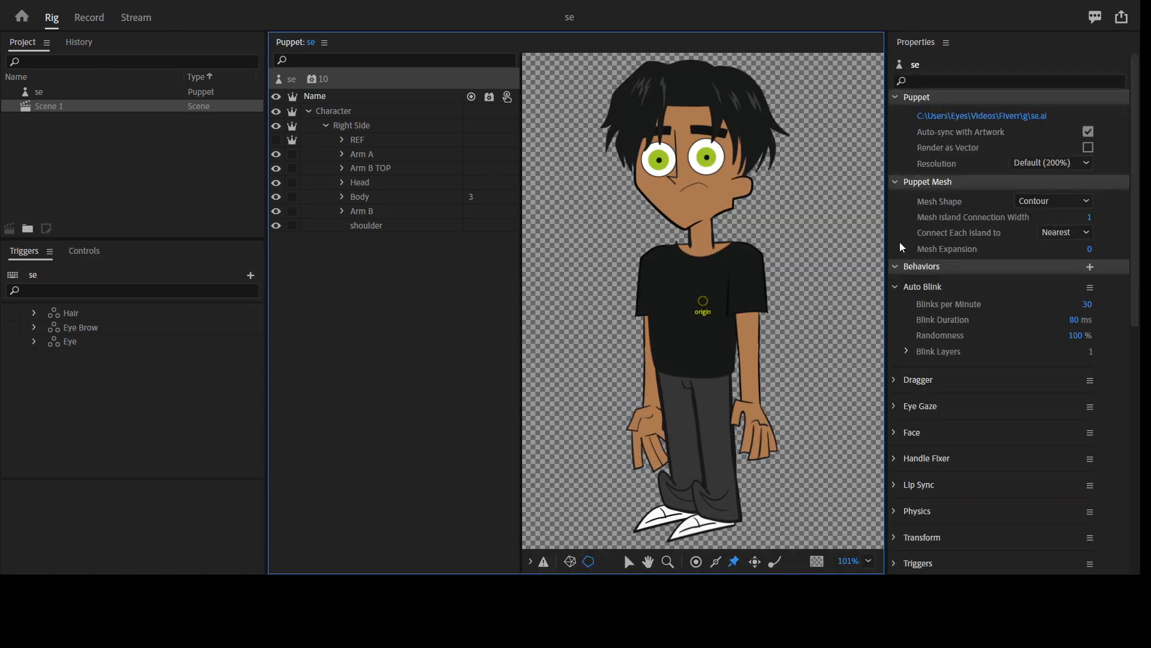
Set the Walk behavior's Mode to Left & Right Arrow keys
{"action": "scroll", "coordinate": [999, 310], "scroll_direction": "down", "scroll_amount": 8}
{"action": "scroll", "coordinate": [964, 140], "scroll_direction": "up", "scroll_amount": 3}
{"action": "scroll", "coordinate": [972, 286], "scroll_direction": "up", "scroll_amount": 3}
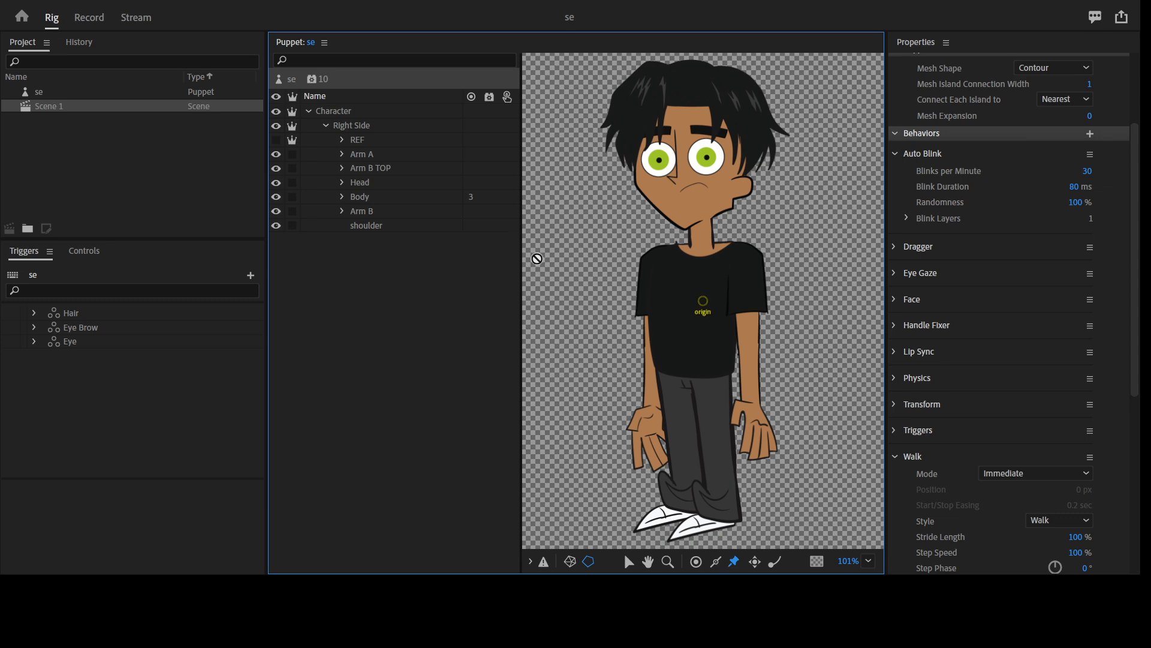
{"action": "scroll", "coordinate": [1118, 505], "scroll_direction": "down", "scroll_amount": 5}
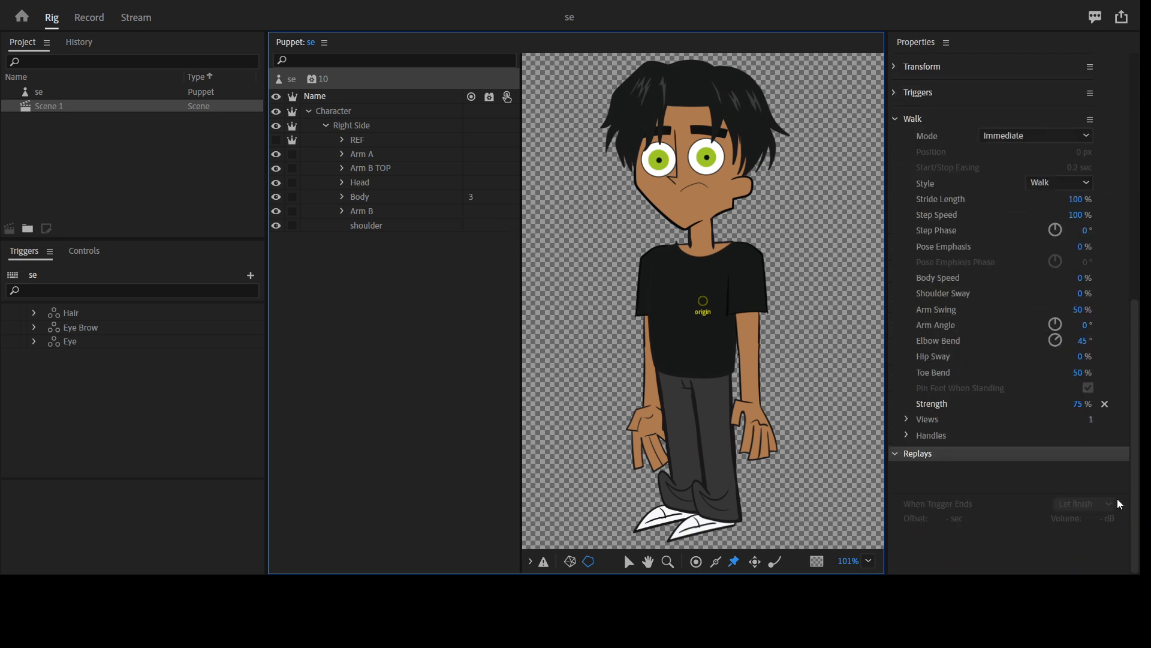
{"action": "scroll", "coordinate": [1117, 498], "scroll_direction": "up", "scroll_amount": 2}
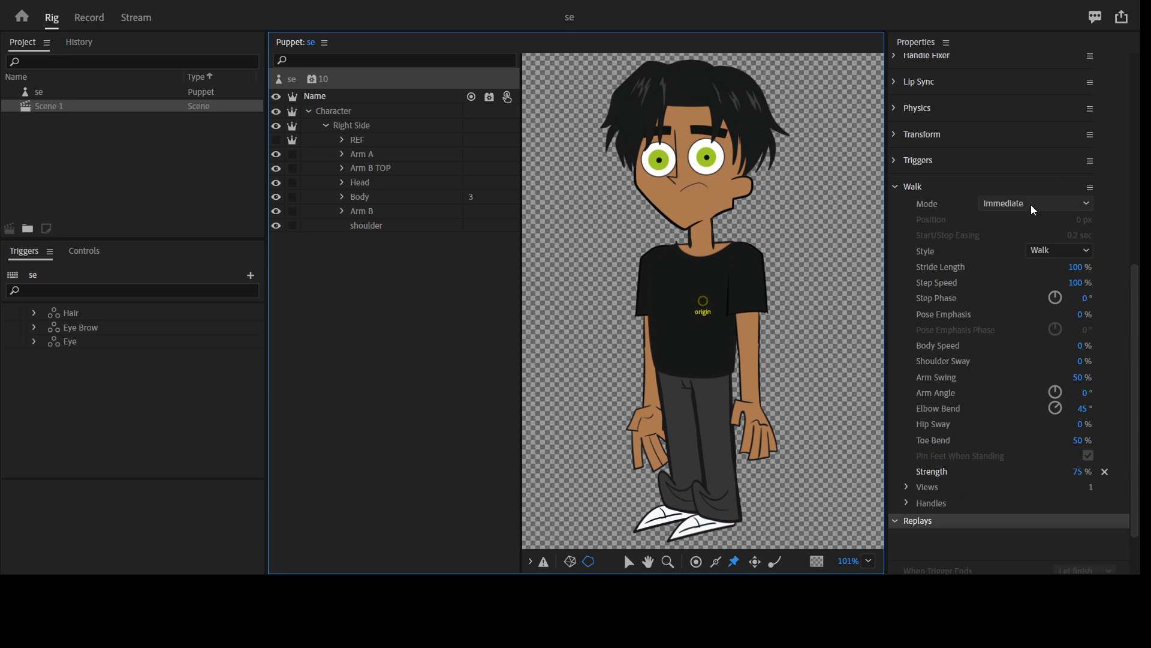
{"action": "left_click", "coordinate": [748, 279]}
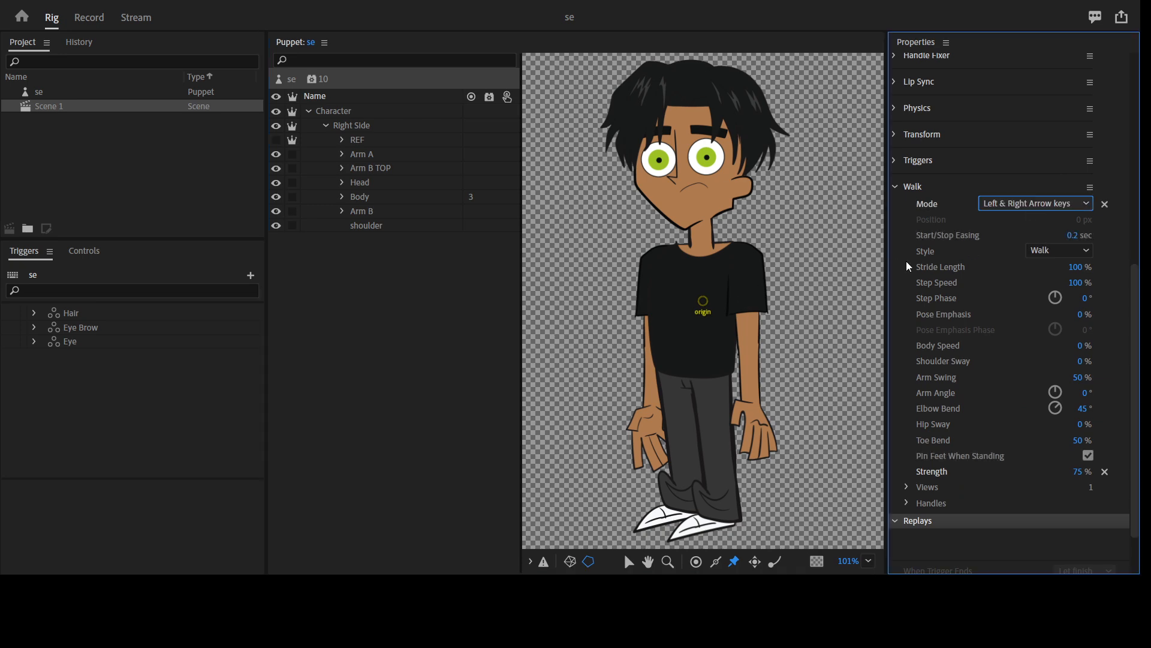
Preview Scene 1 enlarged in the Record workspace and return to rigging the se puppet
{"action": "left_click", "coordinate": [90, 18]}
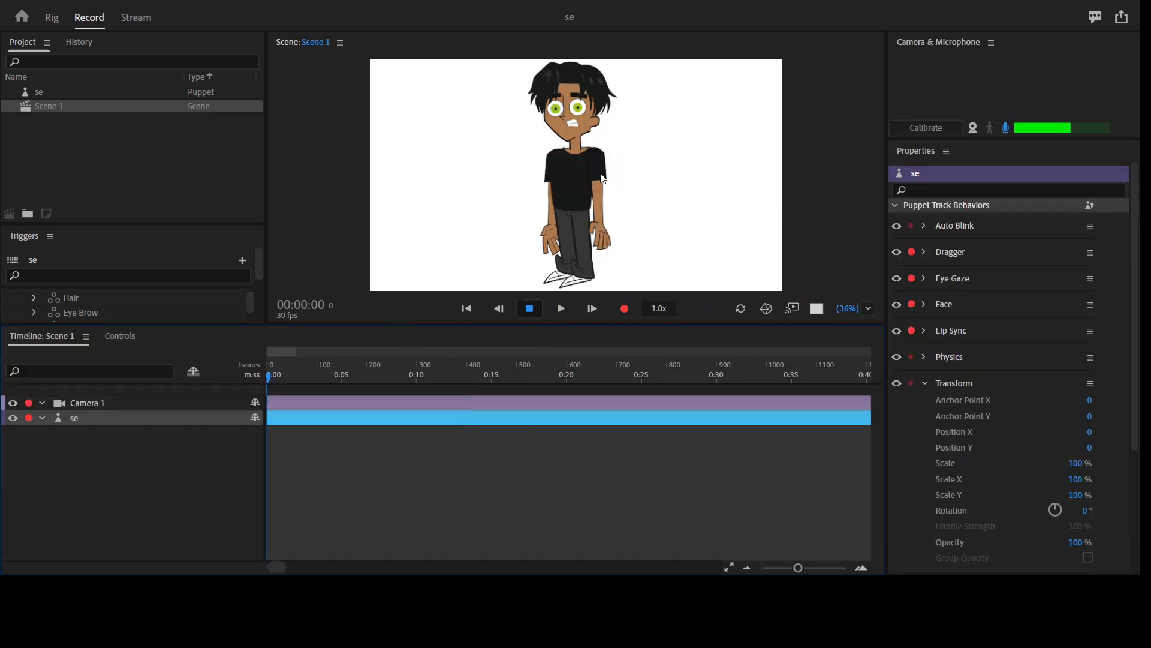
{"action": "key", "text": "grave"}
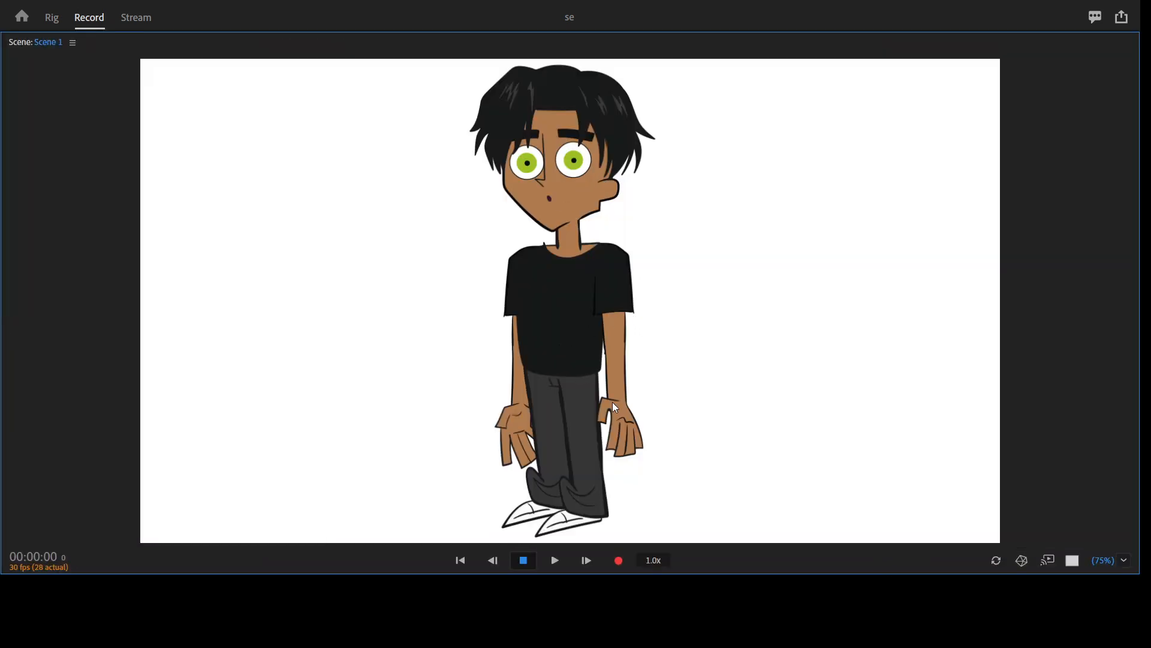
{"action": "key", "text": "grave"}
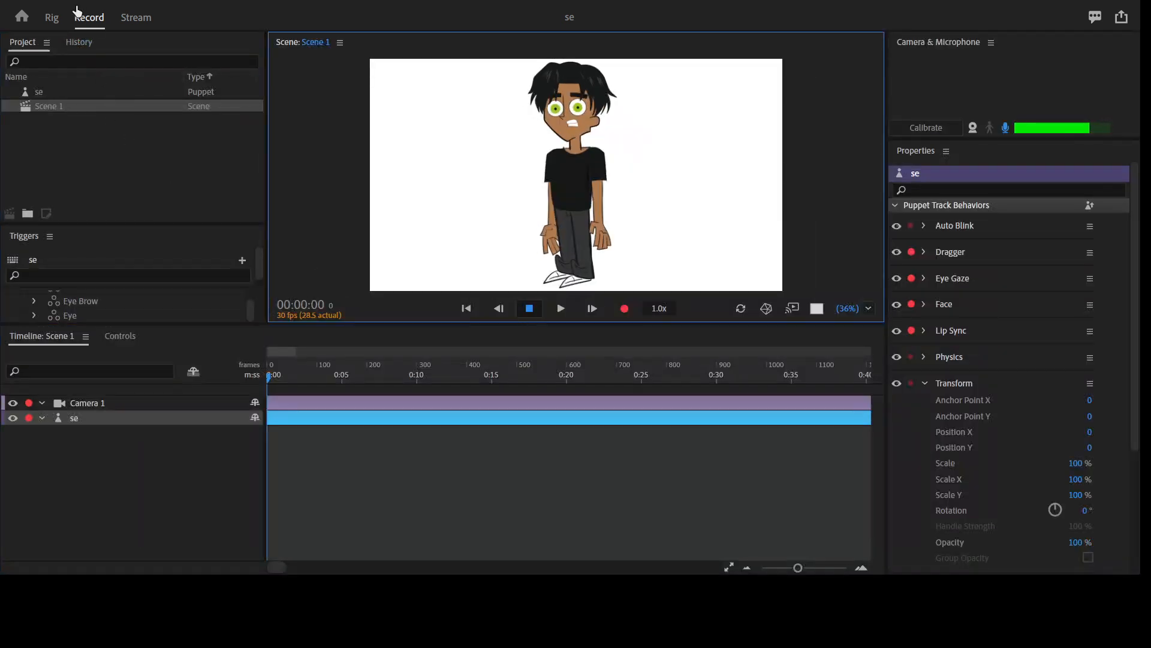
{"action": "left_click", "coordinate": [52, 20]}
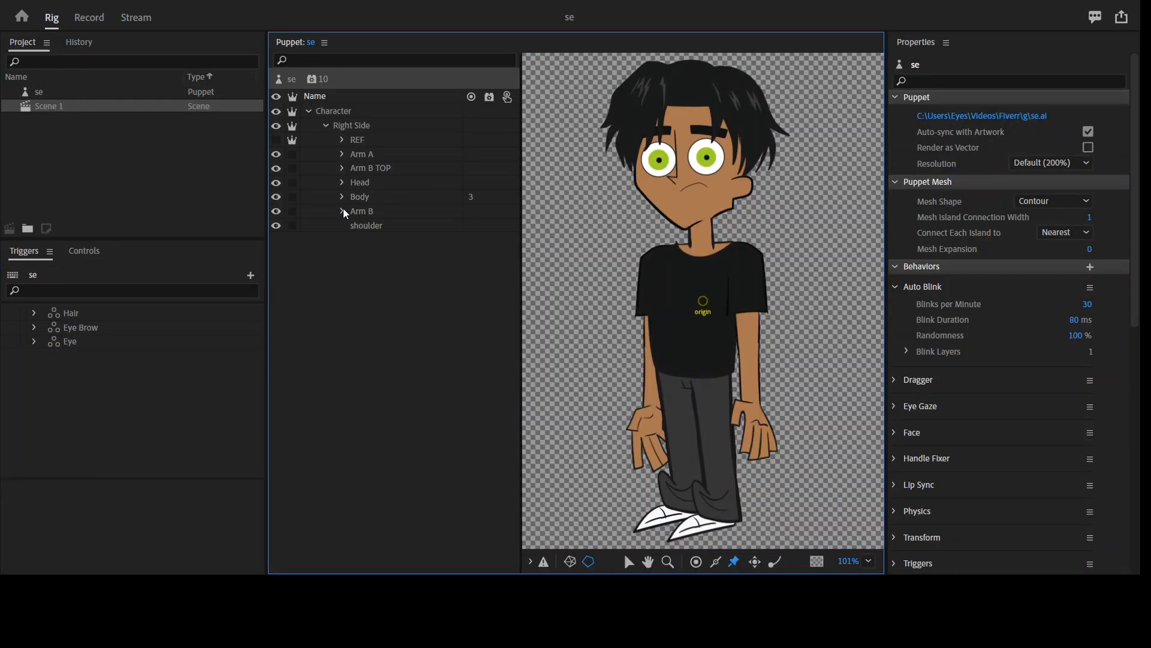
Add the Draggable tag to the Right Elbow and Right Wrist handles of Default B in the Arm B group
{"action": "left_click", "coordinate": [343, 211]}
{"action": "left_click", "coordinate": [396, 225]}
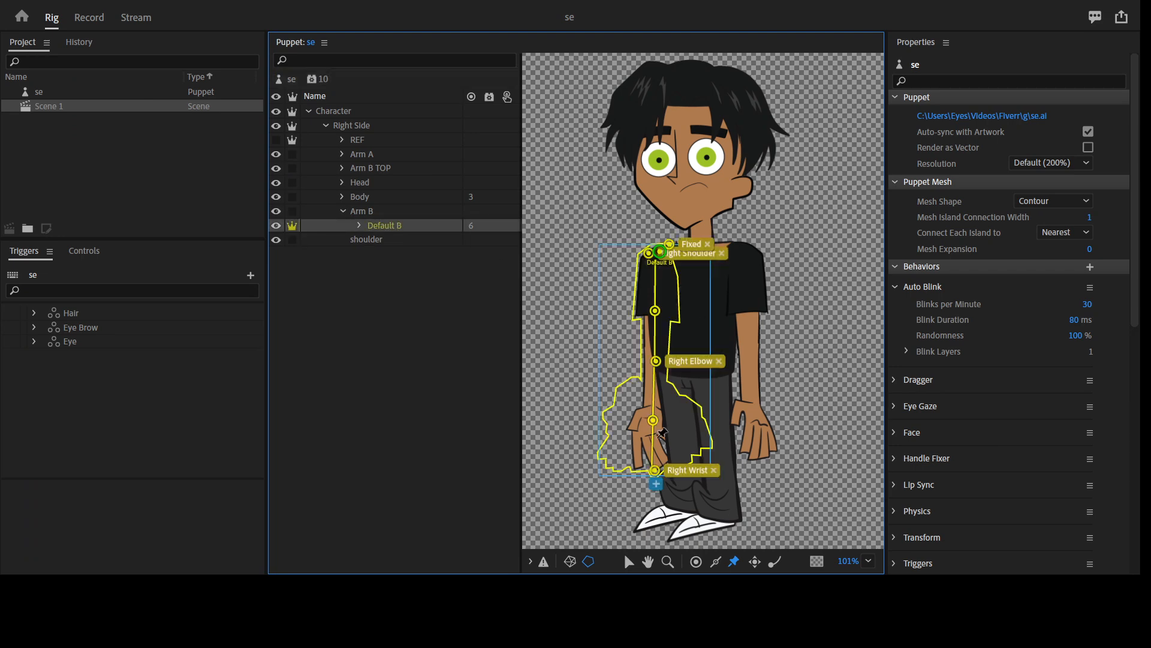
{"action": "left_click", "coordinate": [655, 471]}
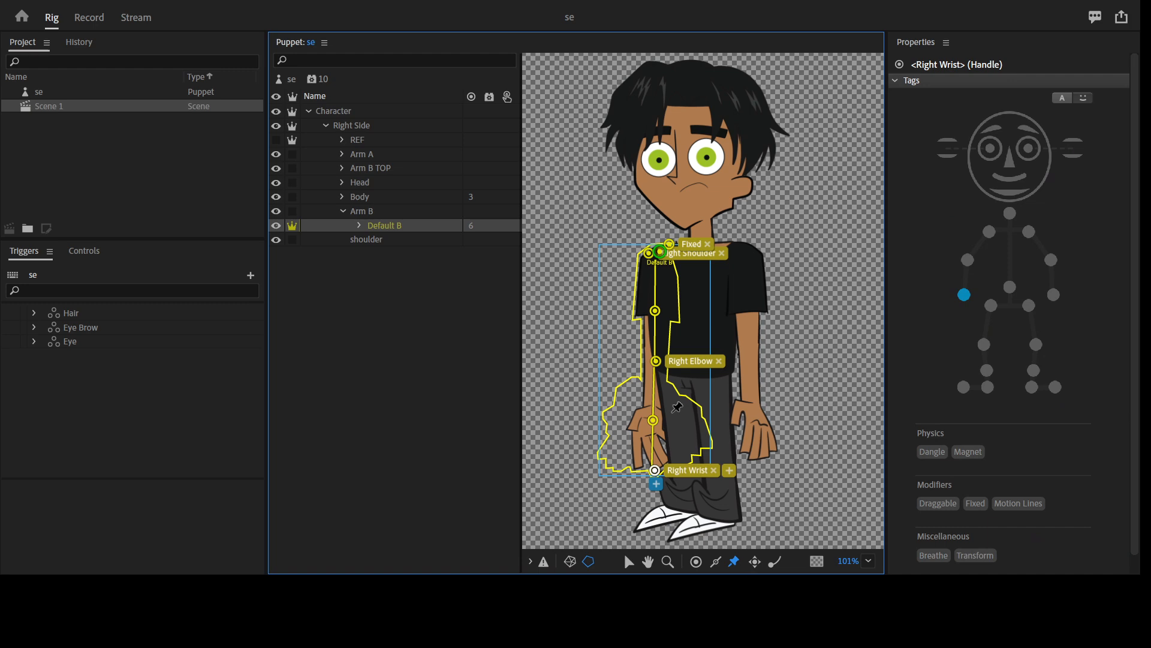
{"action": "left_click", "coordinate": [656, 360]}
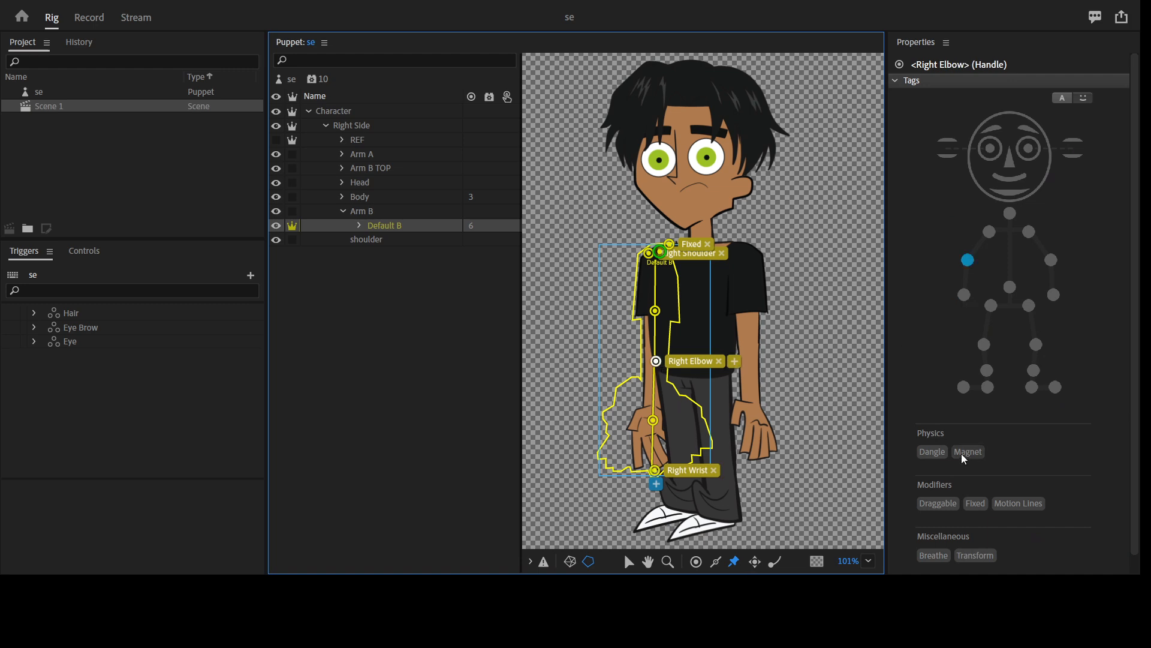
{"action": "left_click", "coordinate": [952, 504]}
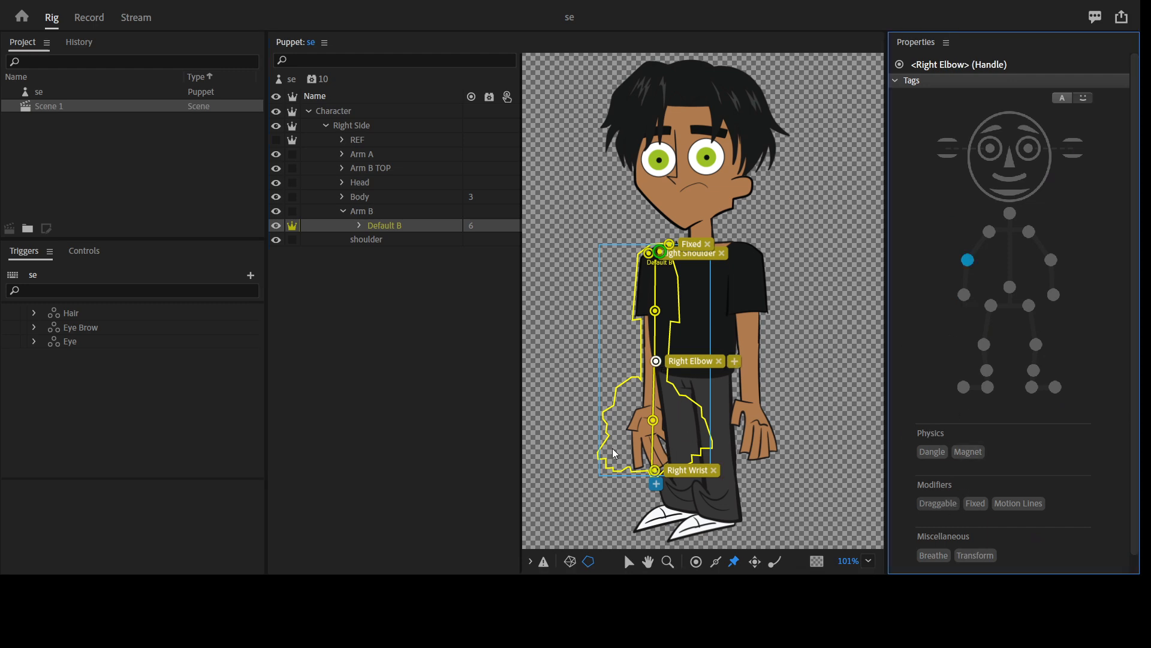
{"action": "left_click", "coordinate": [655, 470]}
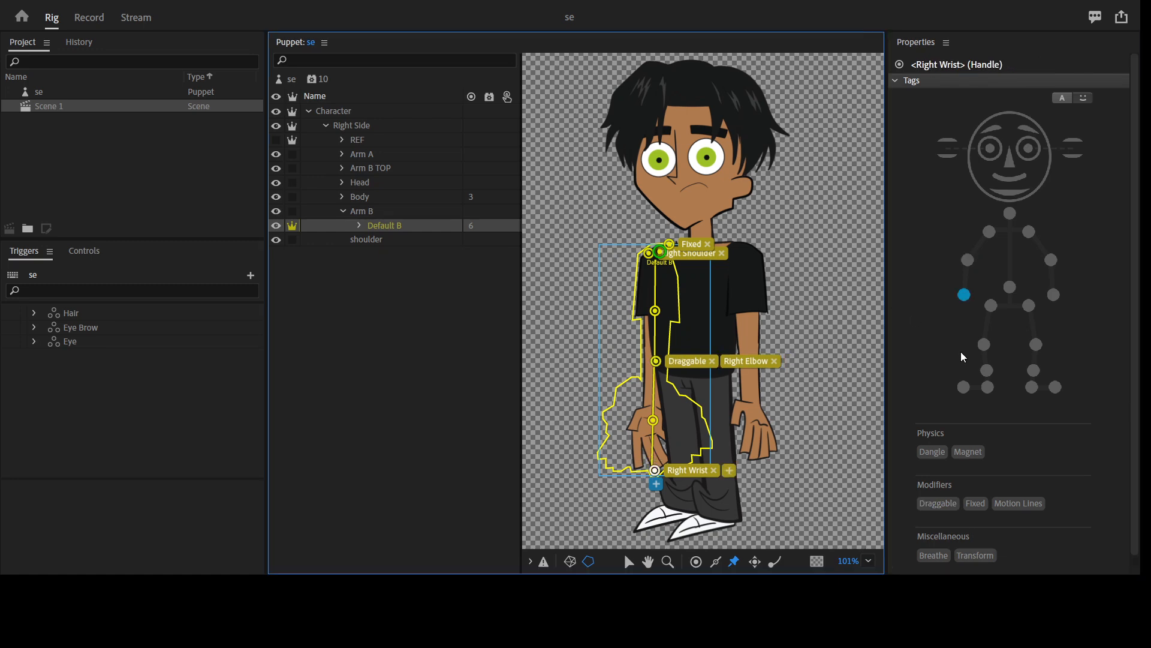
{"action": "left_click", "coordinate": [940, 501]}
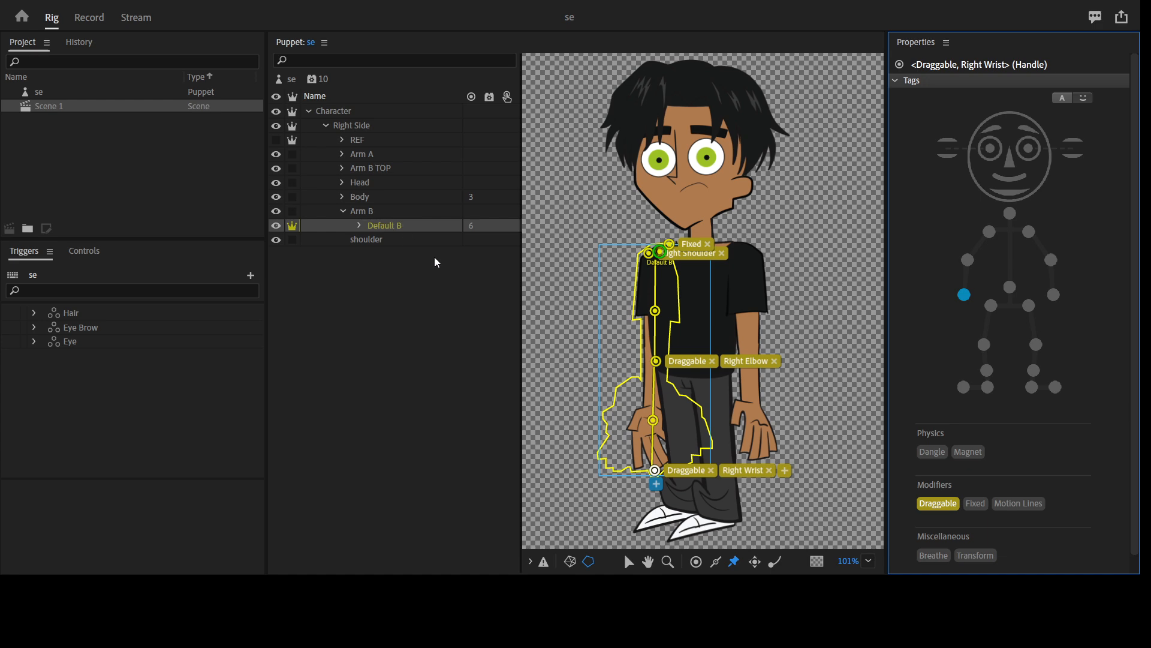
Add the Draggable tag to the Left Wrist and Left Elbow handles of Default A in the Arm A group
{"action": "left_click", "coordinate": [343, 168]}
{"action": "left_click", "coordinate": [399, 183]}
{"action": "left_click", "coordinate": [343, 168]}
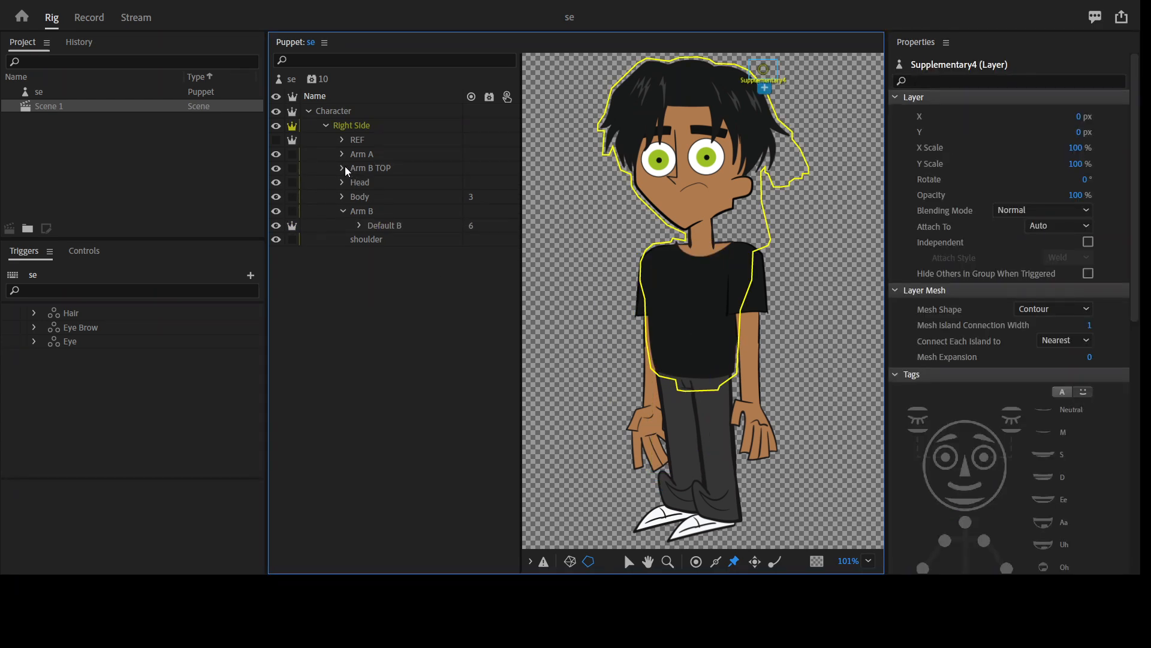
{"action": "left_click", "coordinate": [344, 154]}
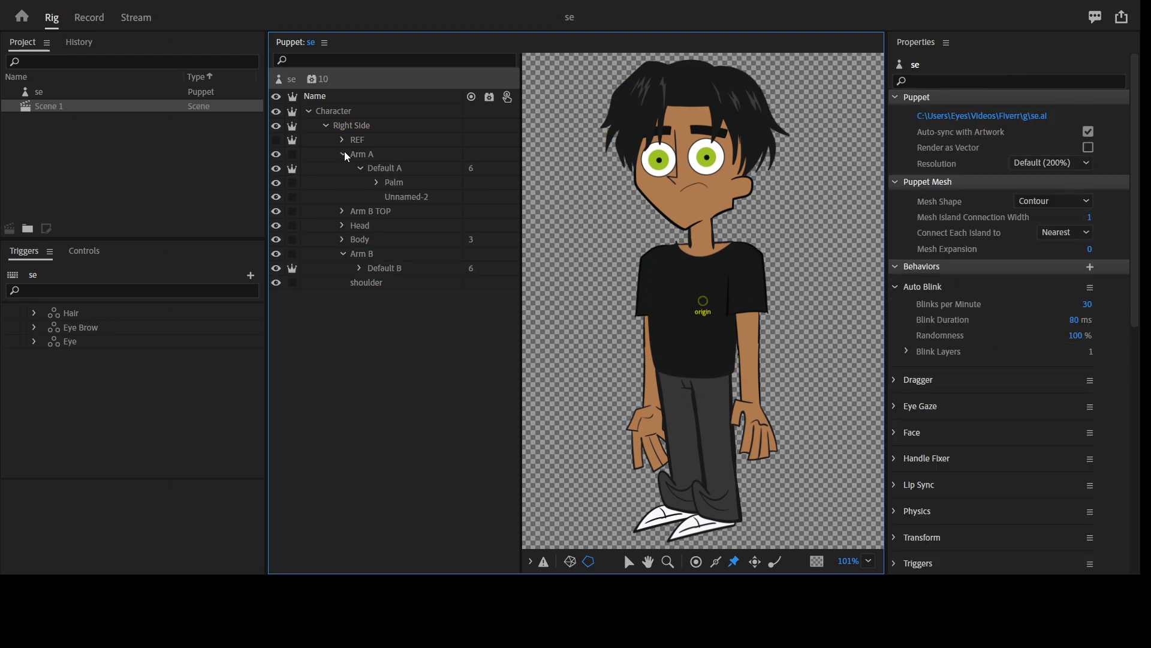
{"action": "left_click", "coordinate": [391, 170]}
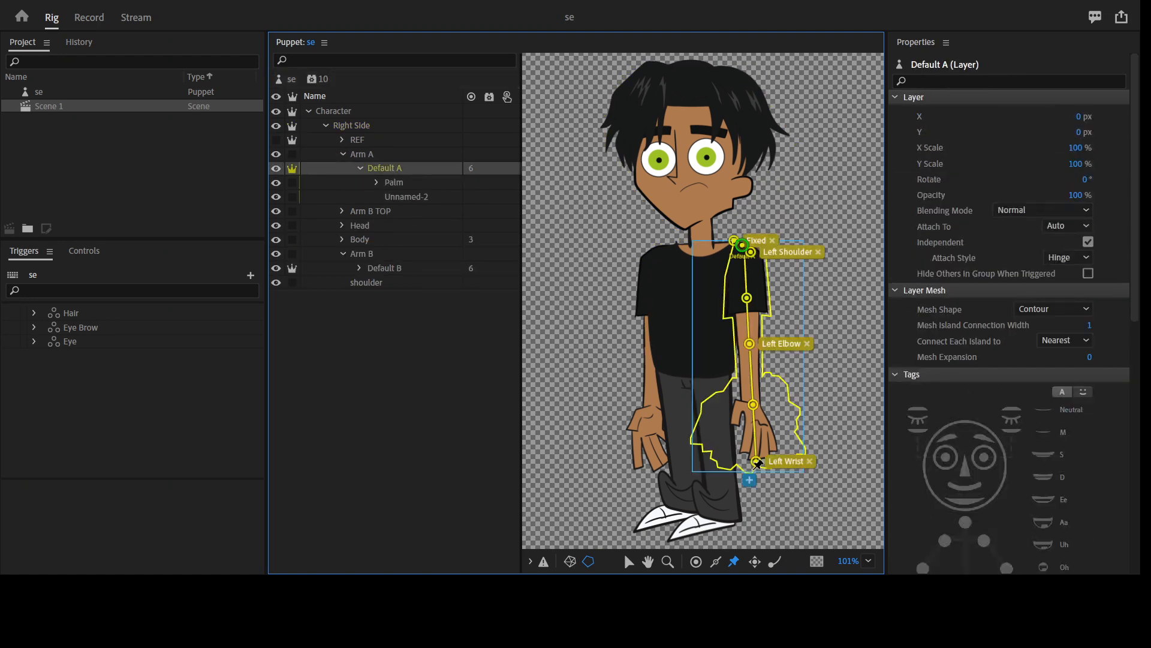
{"action": "left_click", "coordinate": [757, 461]}
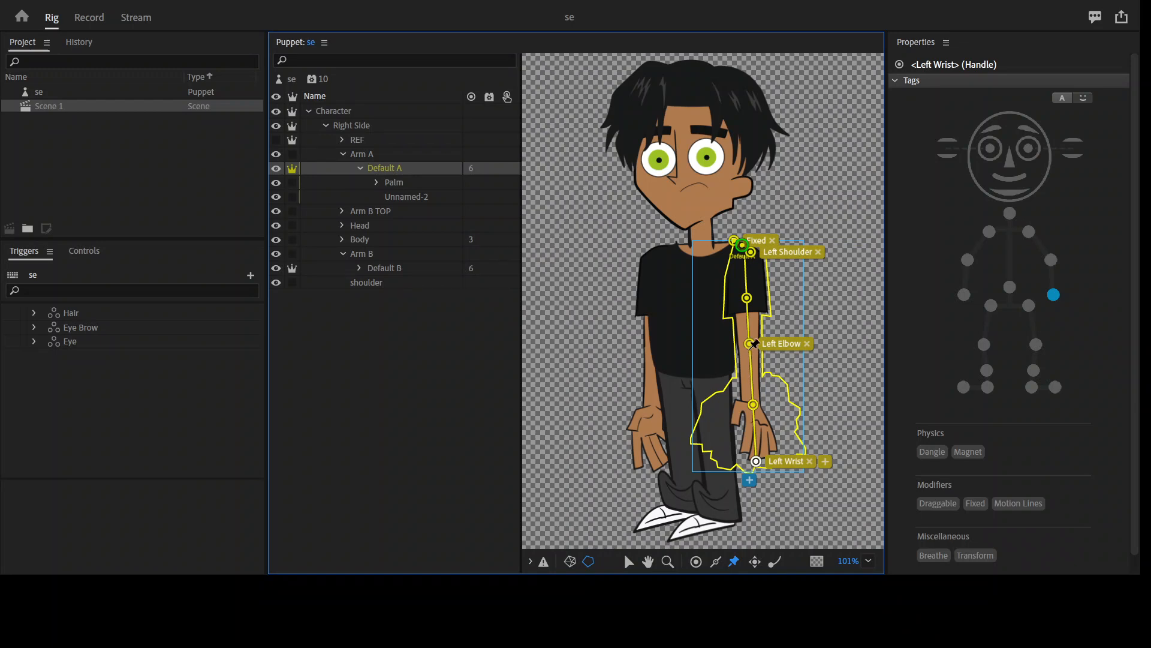
{"action": "left_click", "coordinate": [940, 509]}
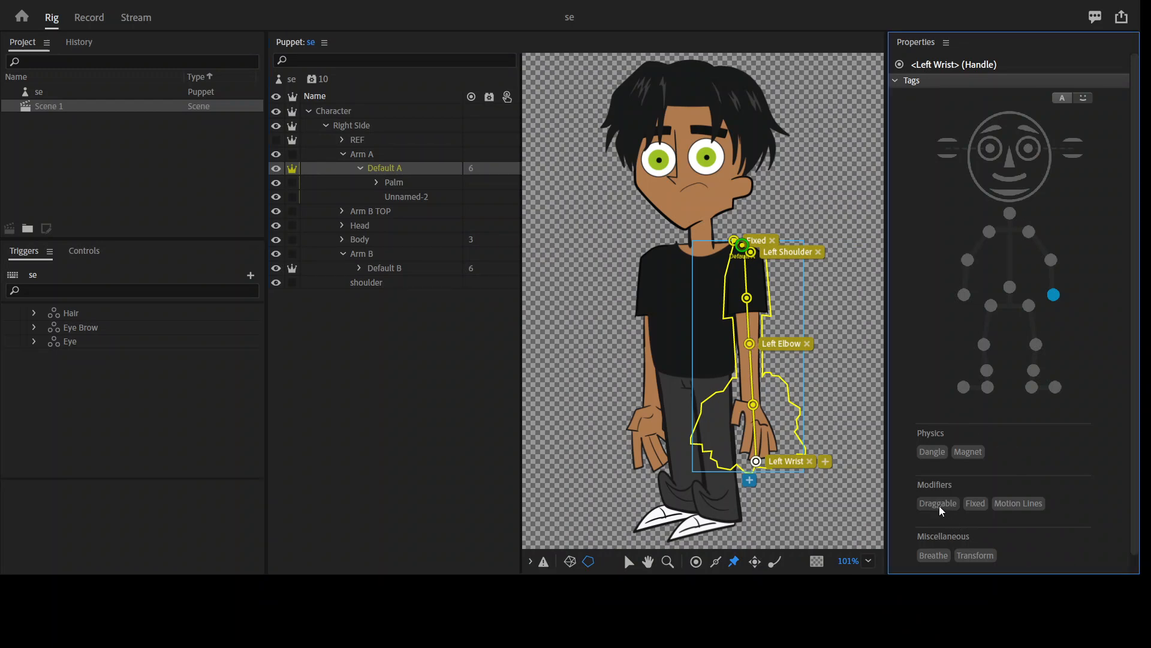
{"action": "left_click", "coordinate": [938, 504]}
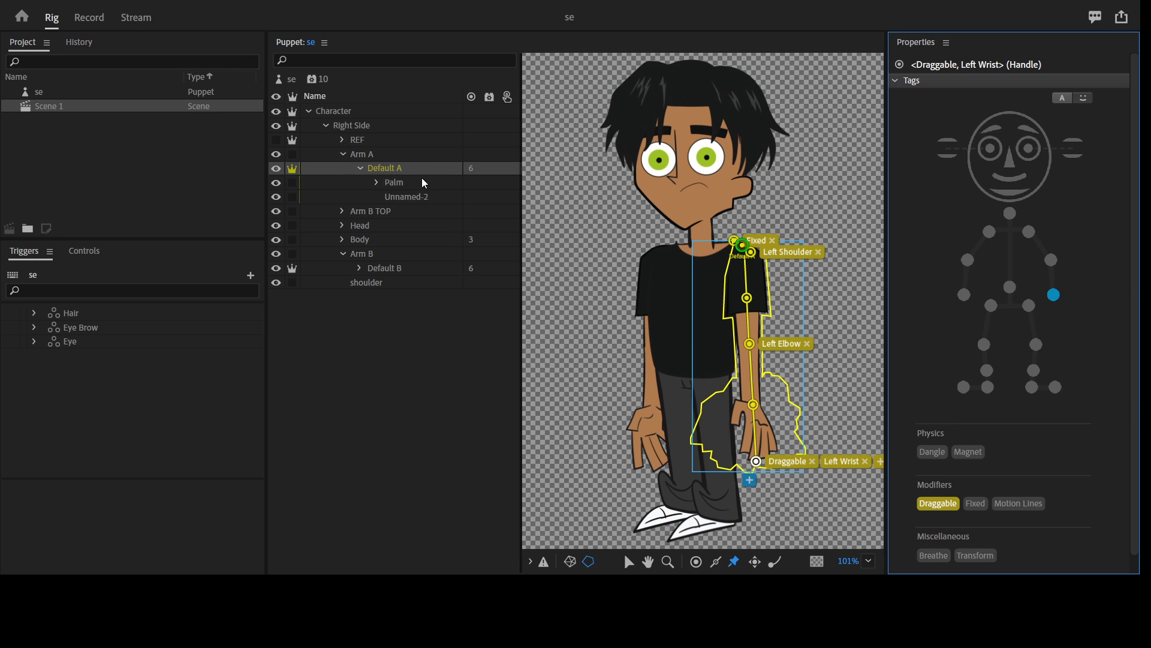
{"action": "left_click", "coordinate": [750, 343]}
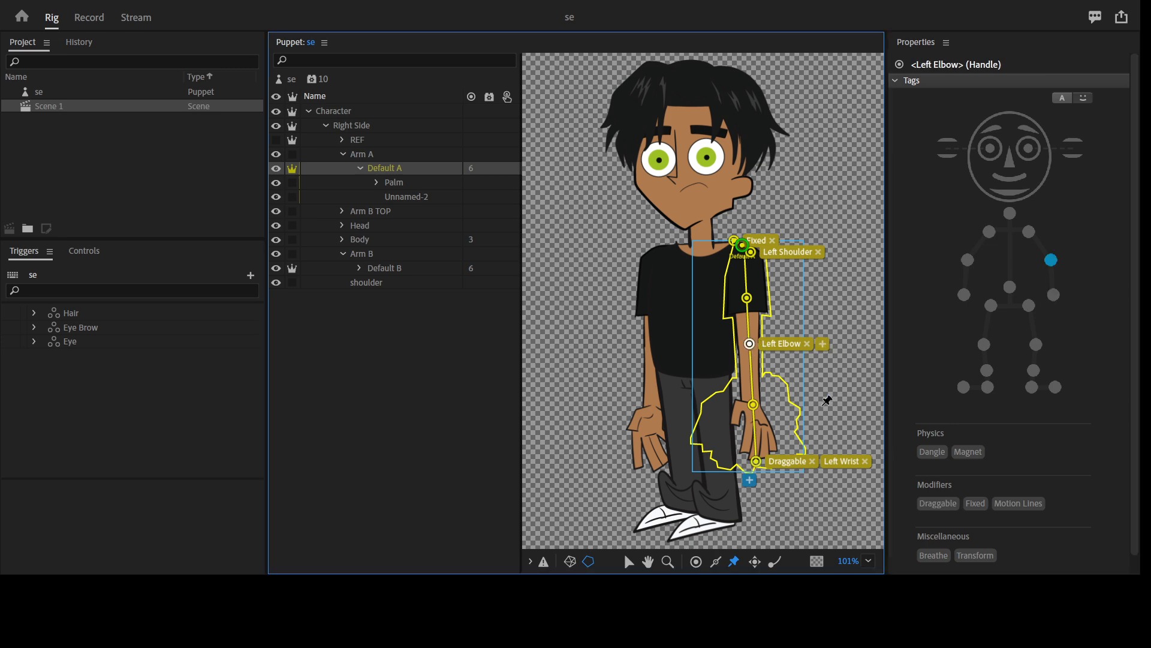
{"action": "left_click", "coordinate": [938, 503]}
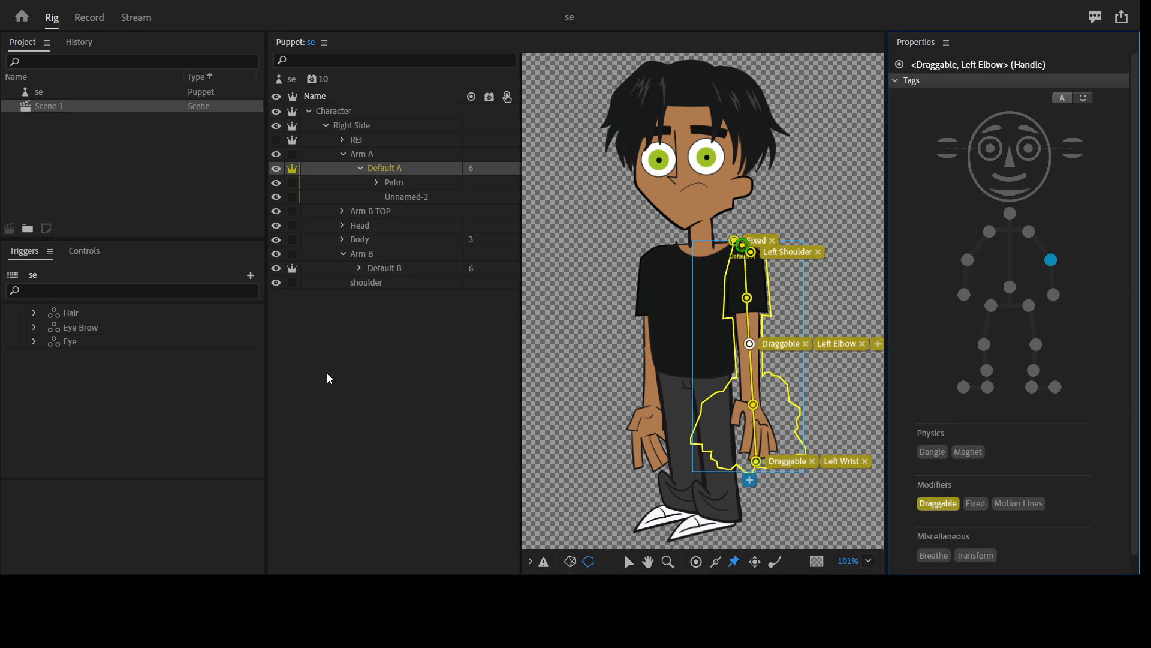
Collapse the Right Side group and duplicate it inside Character
{"action": "left_click", "coordinate": [628, 561]}
{"action": "left_click", "coordinate": [343, 154]}
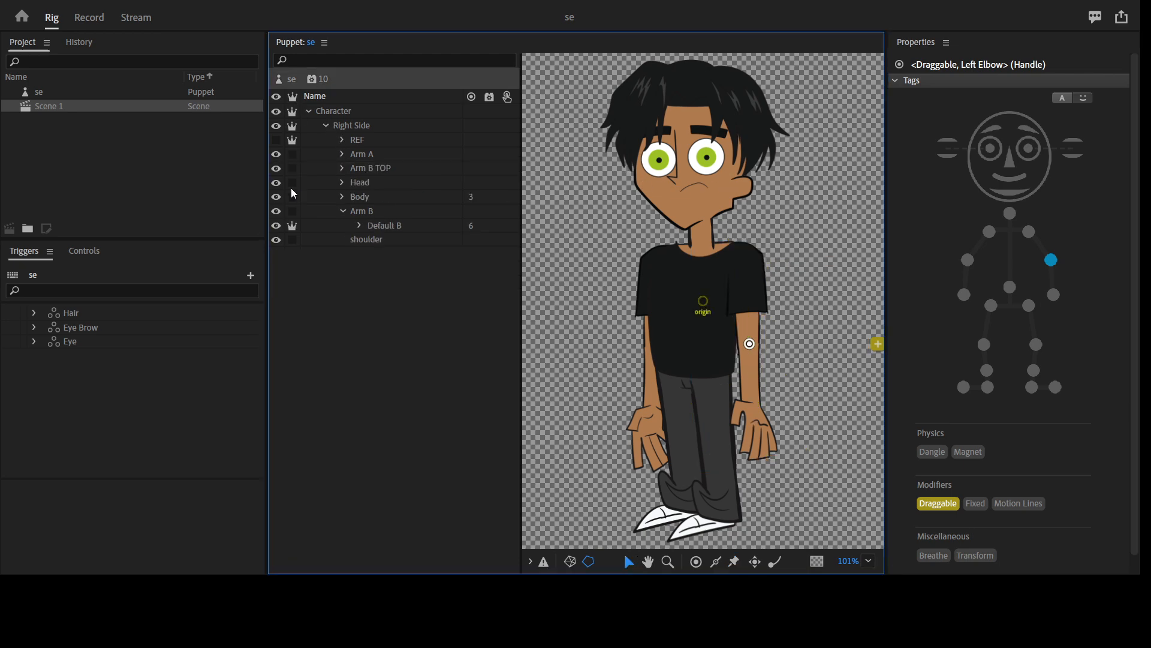
{"action": "left_click", "coordinate": [326, 126]}
{"action": "left_click", "coordinate": [353, 127]}
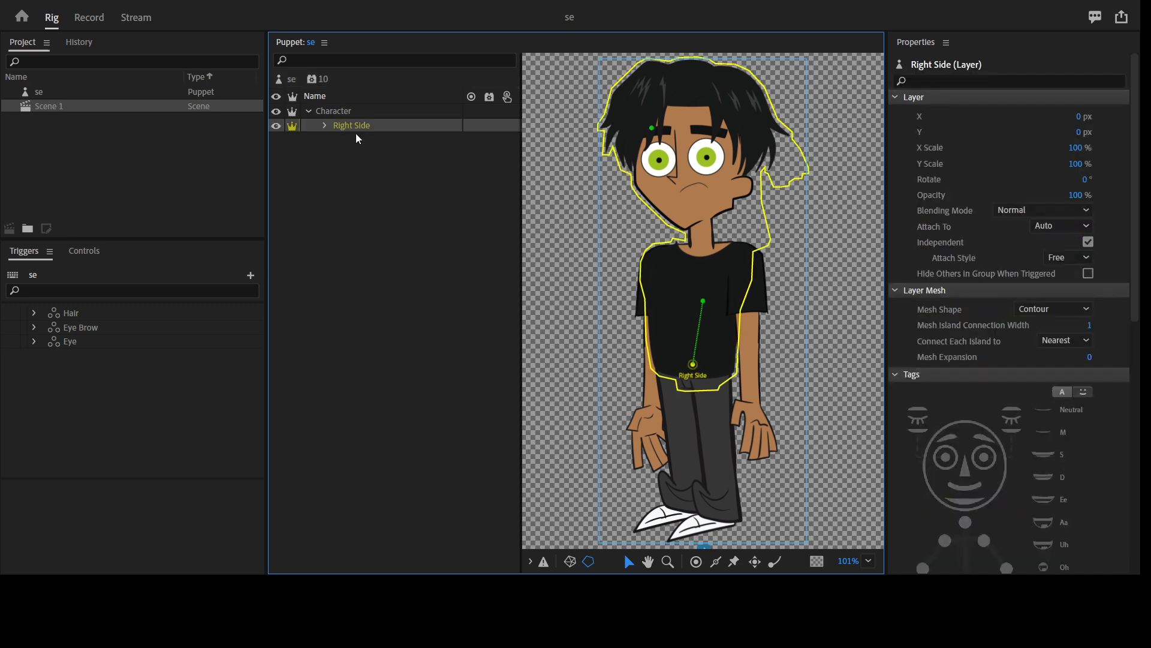
{"action": "key", "text": "ctrl+d"}
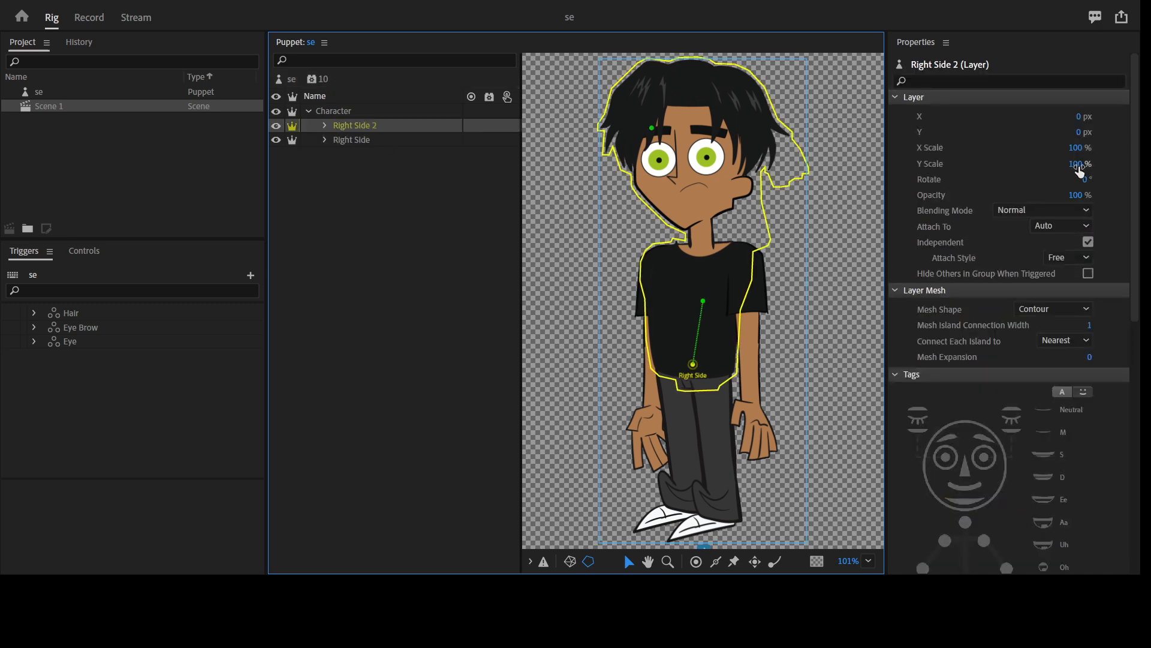
Mirror the Right Side 2 layer horizontally by setting its X Scale to -100%
{"action": "left_click", "coordinate": [1074, 148]}
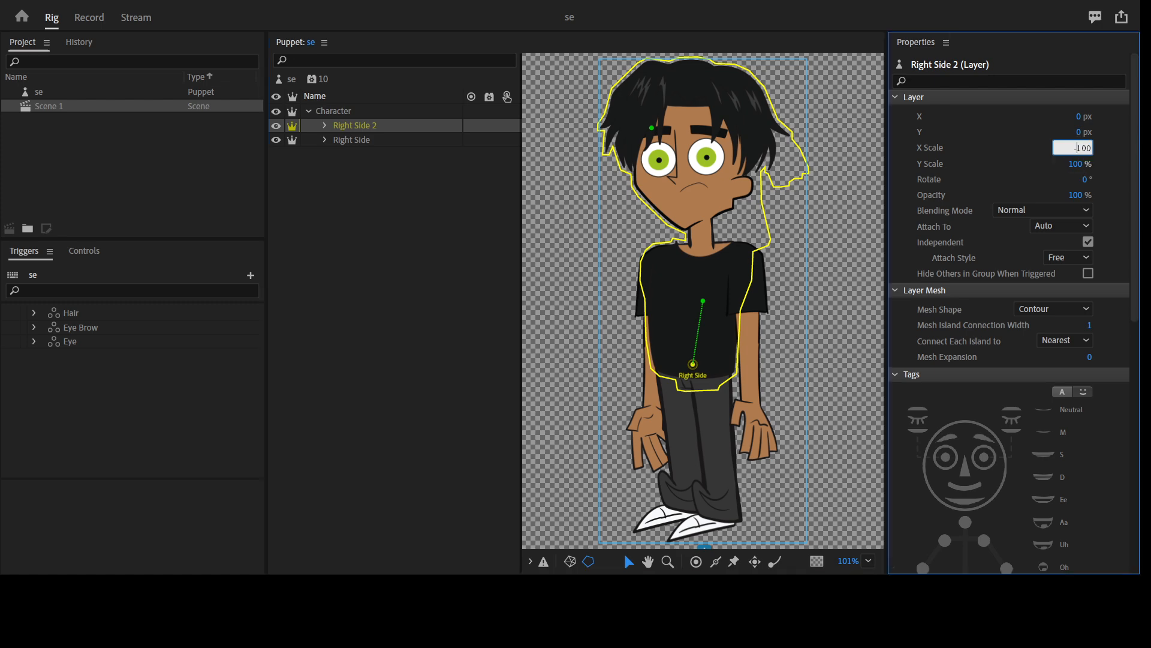
{"action": "type", "text": "-"}
{"action": "key", "text": "Return"}
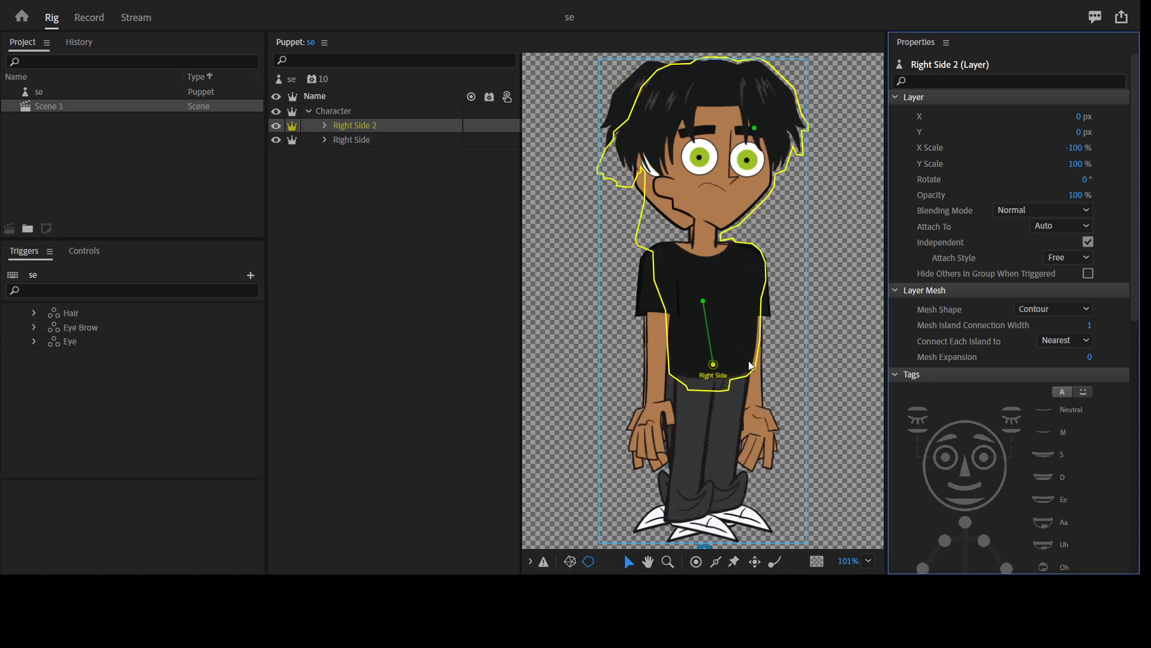
Check the layers inside Right Side 2, collapse it, and create a trigger swap set from the Character group
{"action": "left_click", "coordinate": [325, 125]}
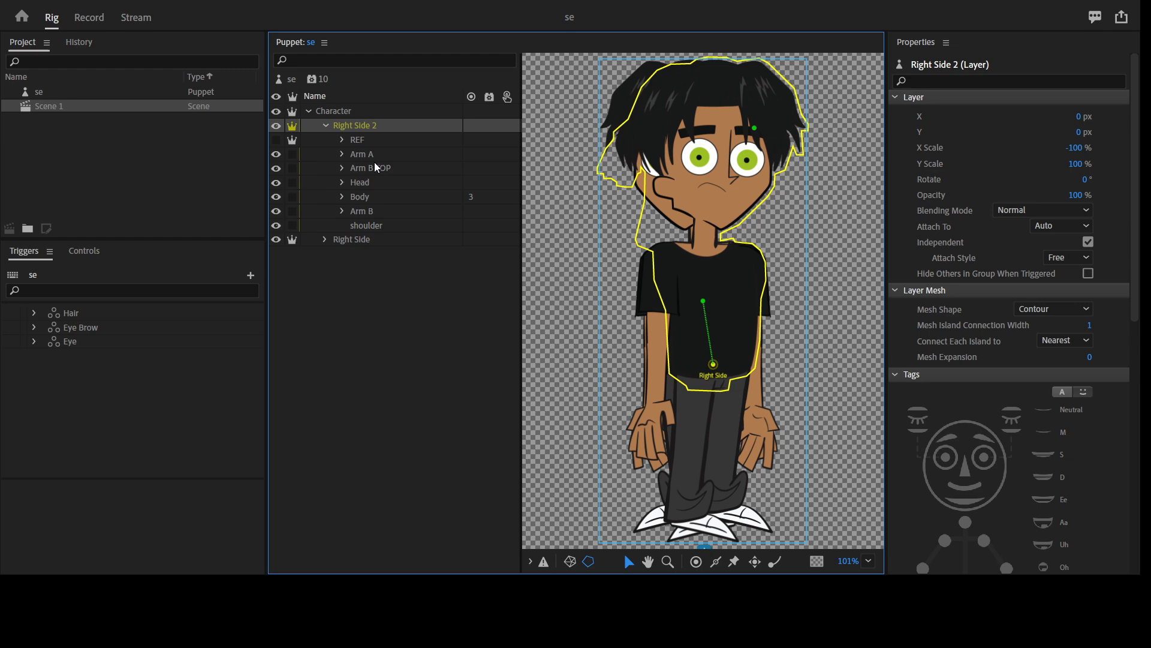
{"action": "left_click", "coordinate": [369, 153]}
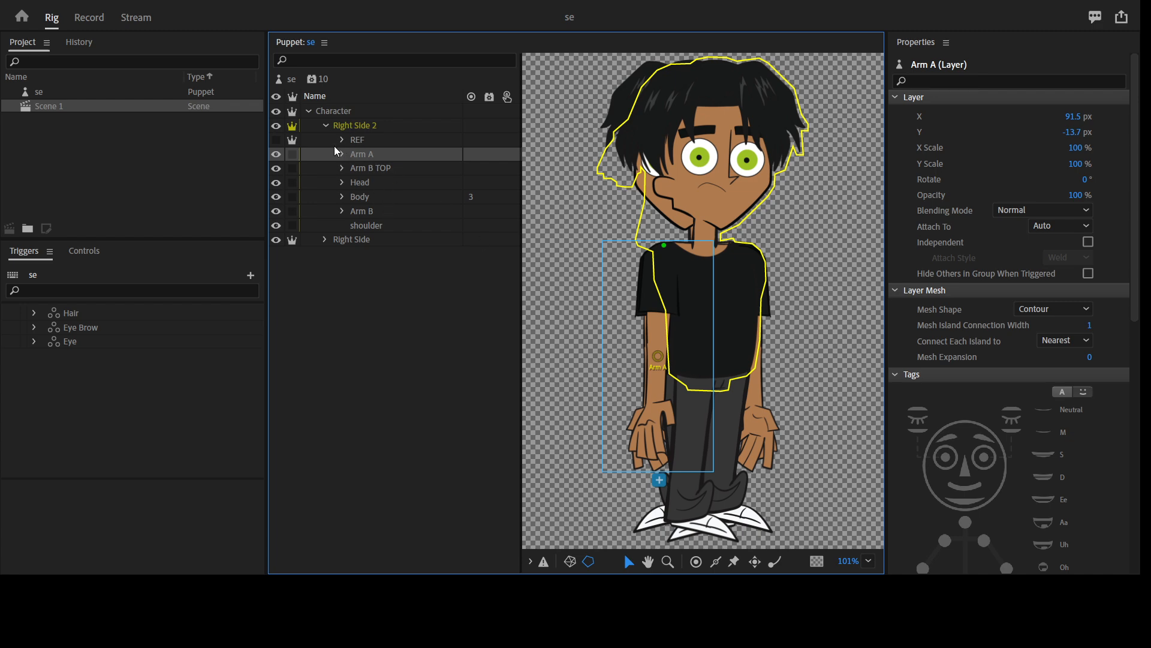
{"action": "left_click", "coordinate": [327, 124]}
{"action": "left_click", "coordinate": [354, 124]}
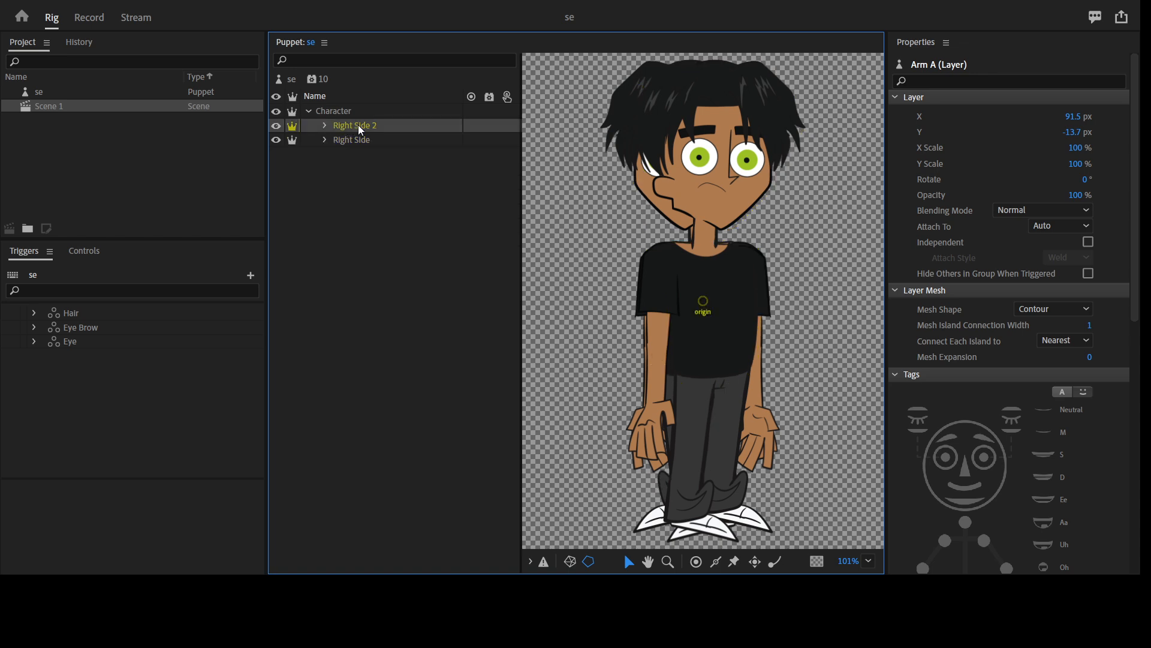
{"action": "left_click", "coordinate": [350, 114]}
{"action": "left_click_drag", "start_coordinate": [355, 111], "coordinate": [160, 542]}
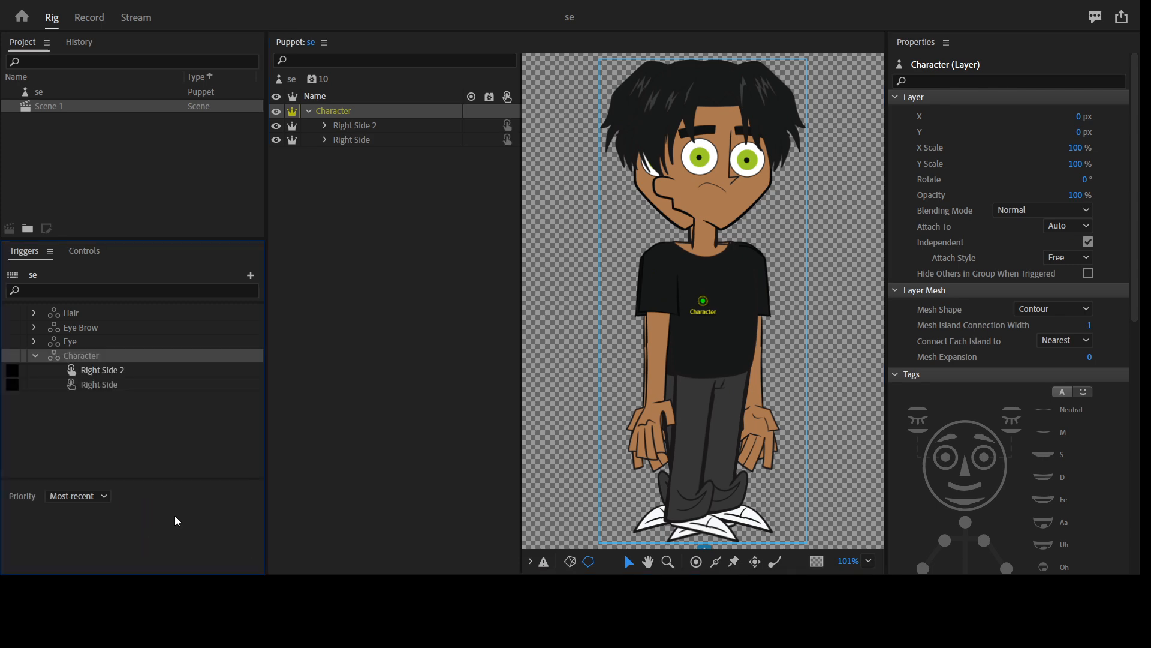
Make Right Side the default of the Character swap set and enable Latch for both Right Side and Right Side 2
{"action": "left_click", "coordinate": [107, 369]}
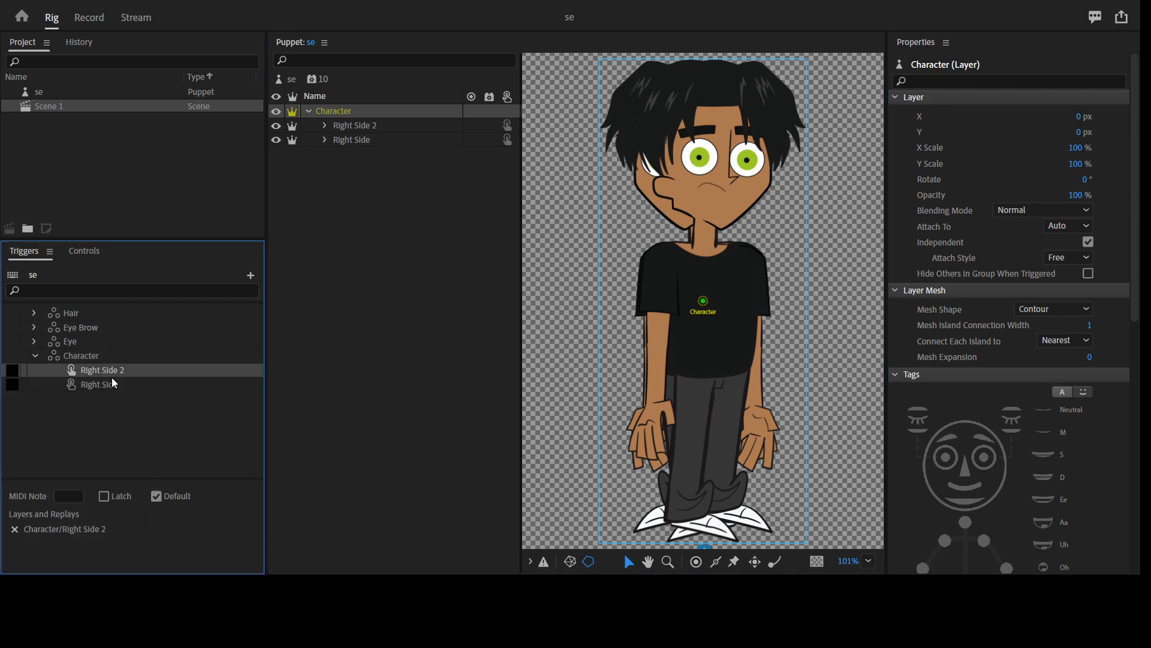
{"action": "left_click", "coordinate": [74, 383]}
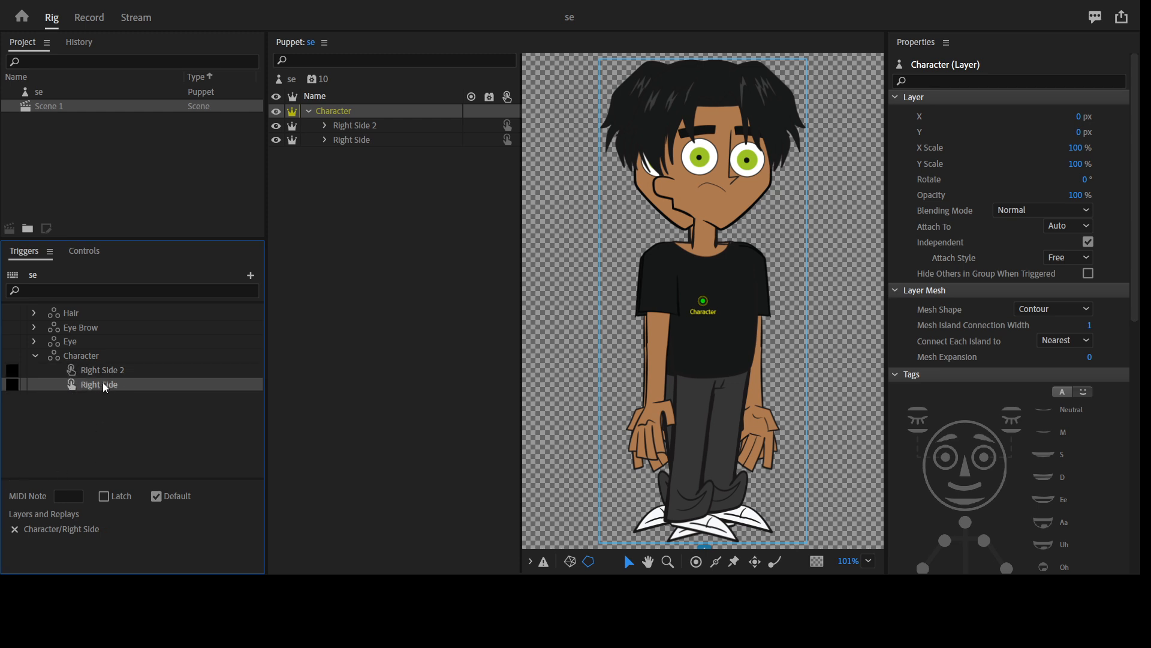
{"action": "left_click", "coordinate": [101, 372], "text": "shift"}
{"action": "left_click", "coordinate": [103, 496]}
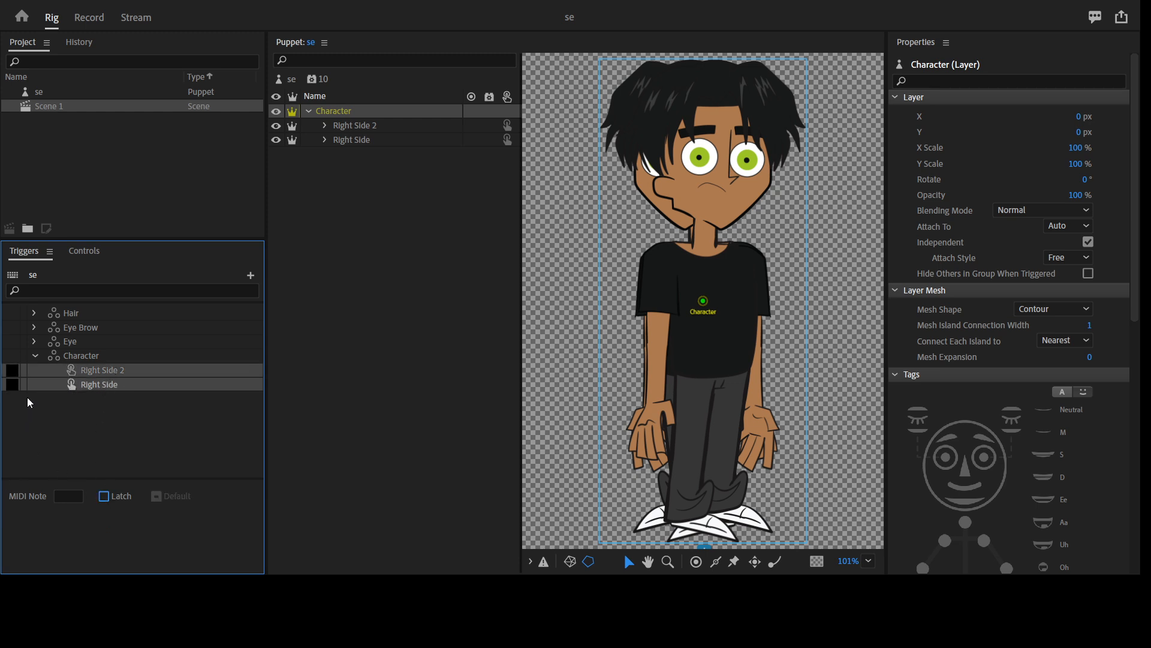
Check the trigger key of Right Side 2, and tag the Right Side layer as the left-profile view
{"action": "left_click", "coordinate": [11, 369]}
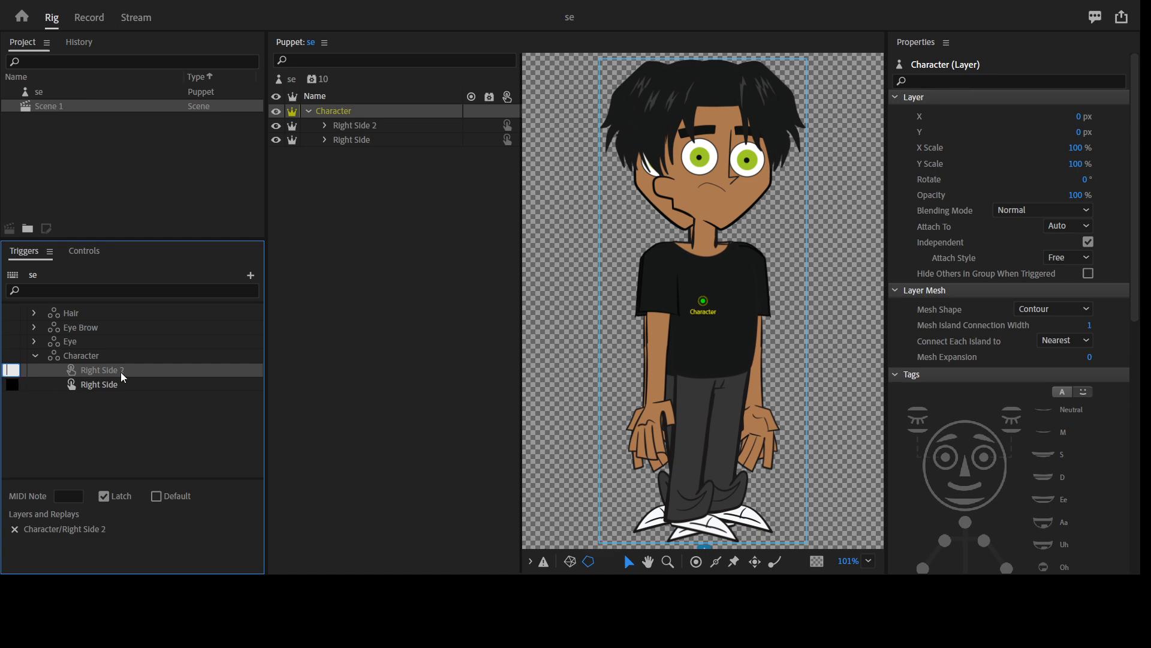
{"action": "left_click", "coordinate": [135, 402]}
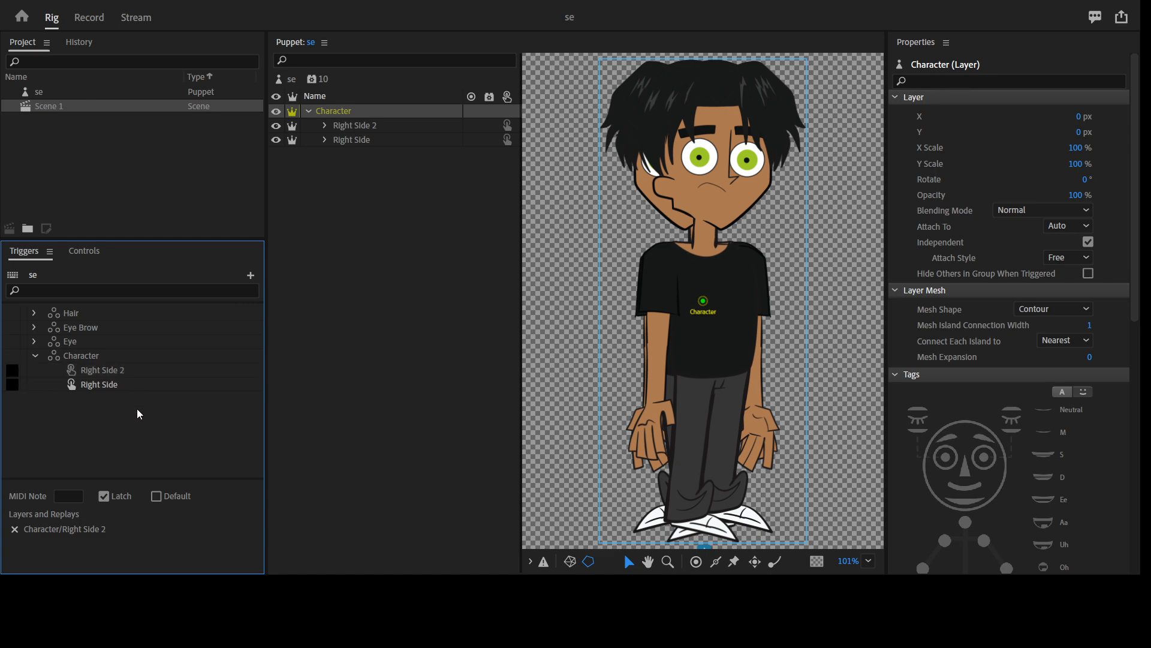
{"action": "left_click", "coordinate": [360, 140]}
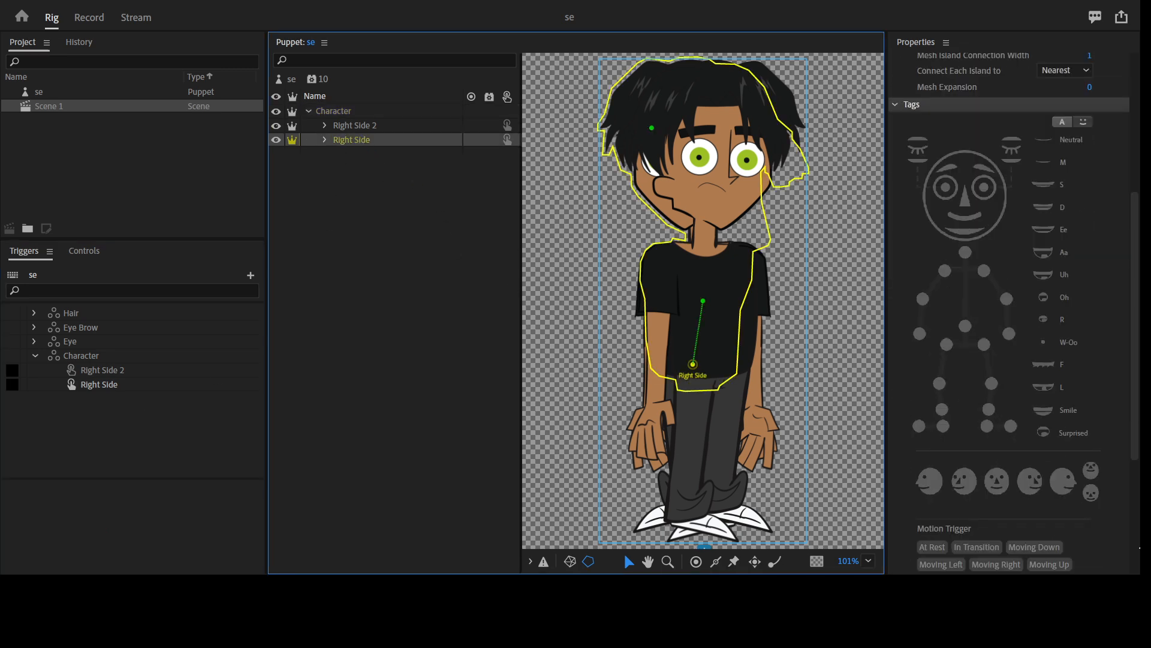
{"action": "scroll", "coordinate": [1107, 502], "scroll_direction": "down", "scroll_amount": 4}
{"action": "left_click", "coordinate": [937, 285]}
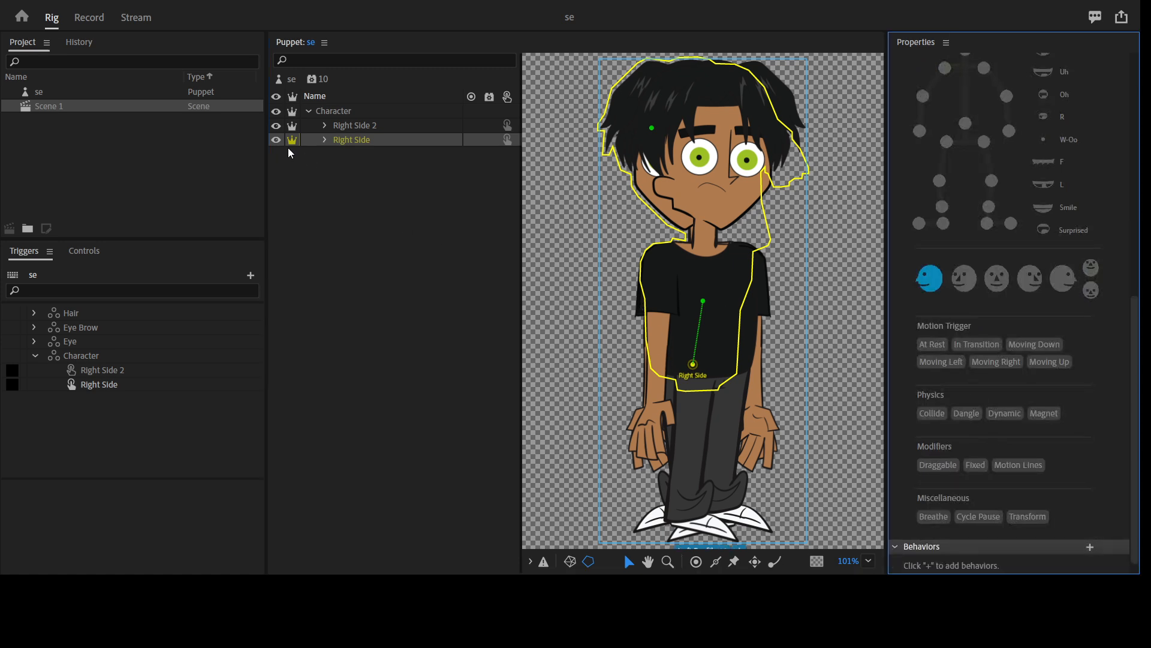
Show only the Right Side 2 artwork and add the right-profile view tag to the Right Side layer
{"action": "left_click", "coordinate": [277, 126]}
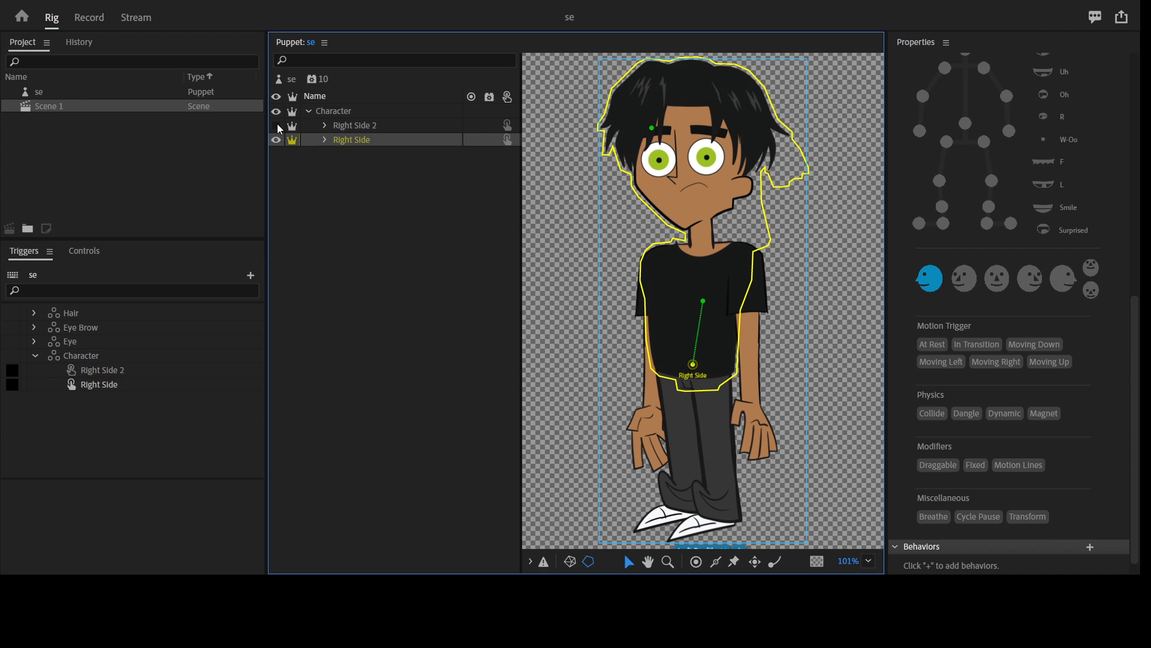
{"action": "left_click", "coordinate": [276, 126]}
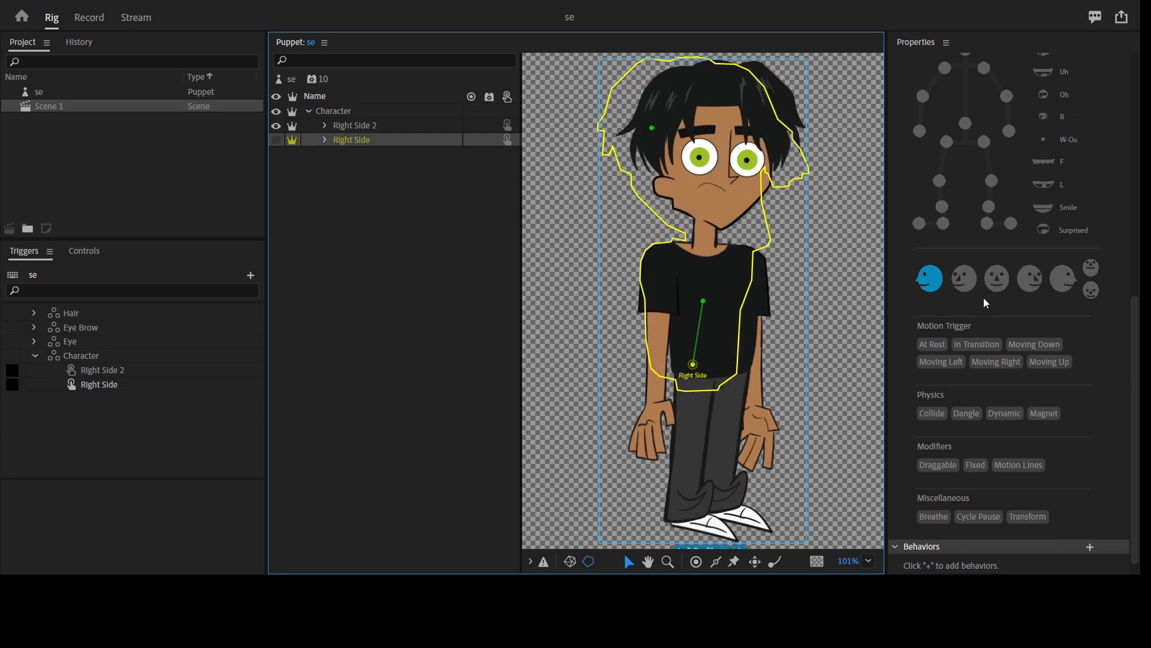
{"action": "left_click", "coordinate": [1056, 287]}
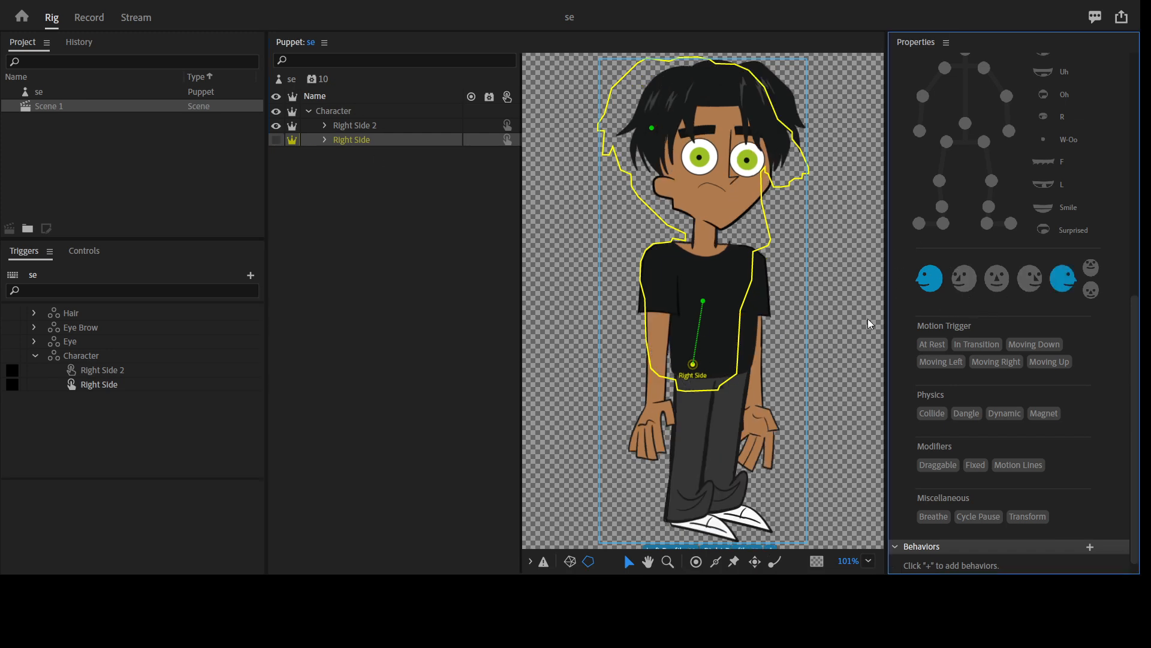
Tag the Right Side 2 layer as the right-profile view, and switch the visible artwork back to Right Side
{"action": "left_click", "coordinate": [355, 124]}
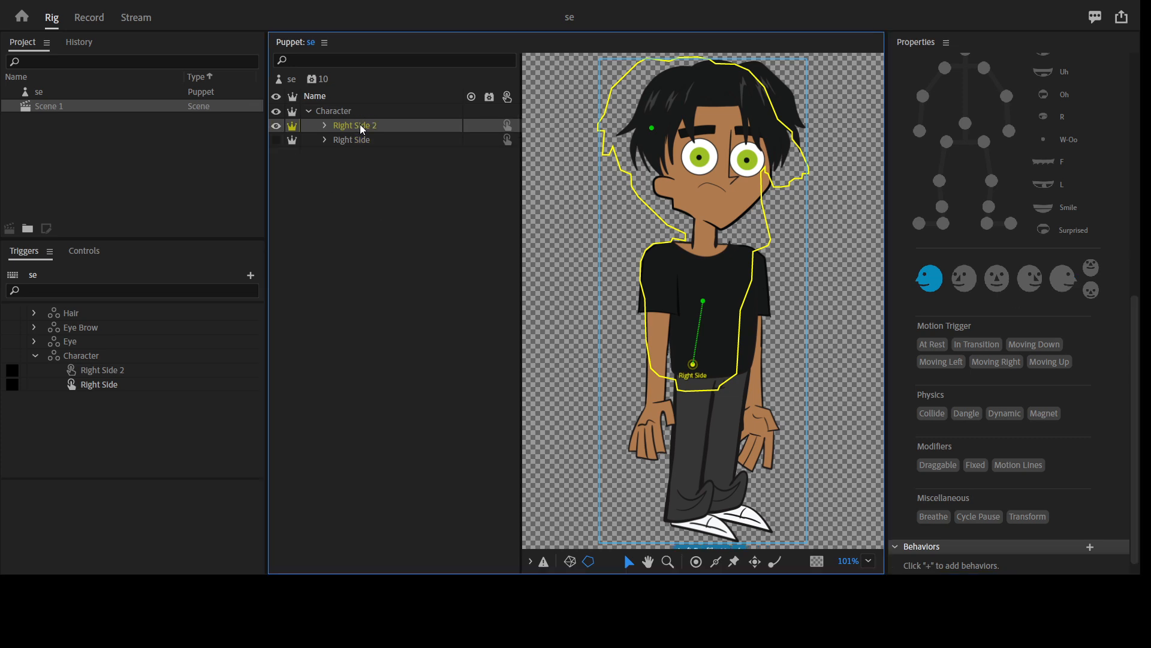
{"action": "left_click", "coordinate": [1063, 282]}
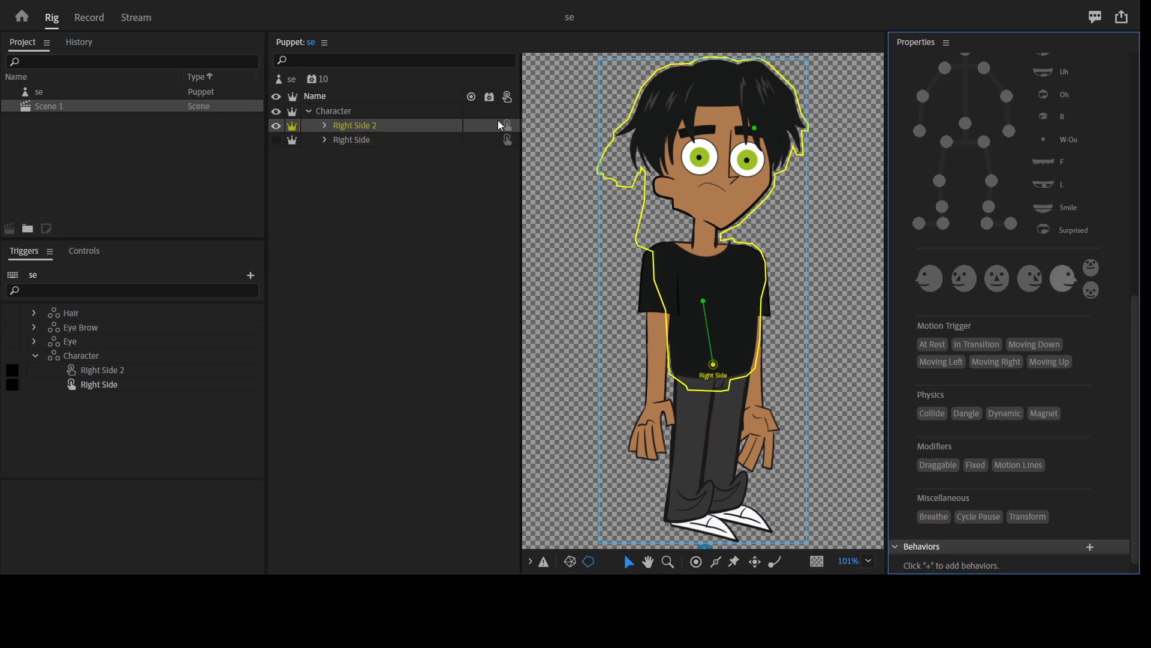
{"action": "left_click", "coordinate": [276, 141]}
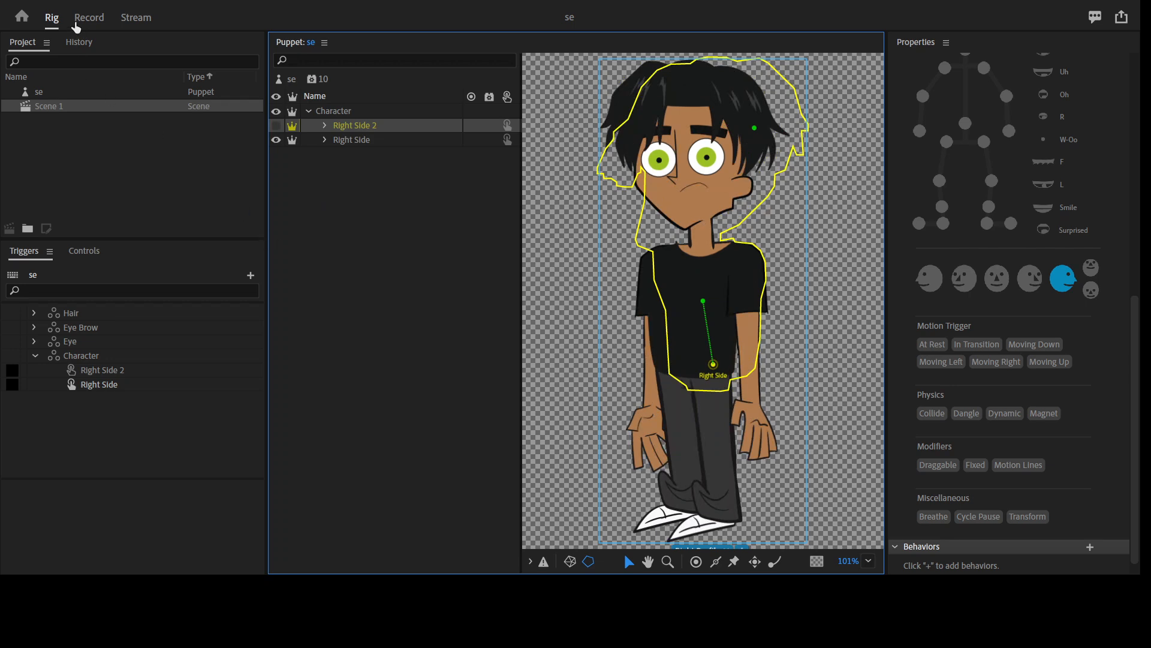
Switch to the Record workspace, maximize the Scene 1 preview and test the puppet's leftward walk
{"action": "left_click", "coordinate": [75, 25]}
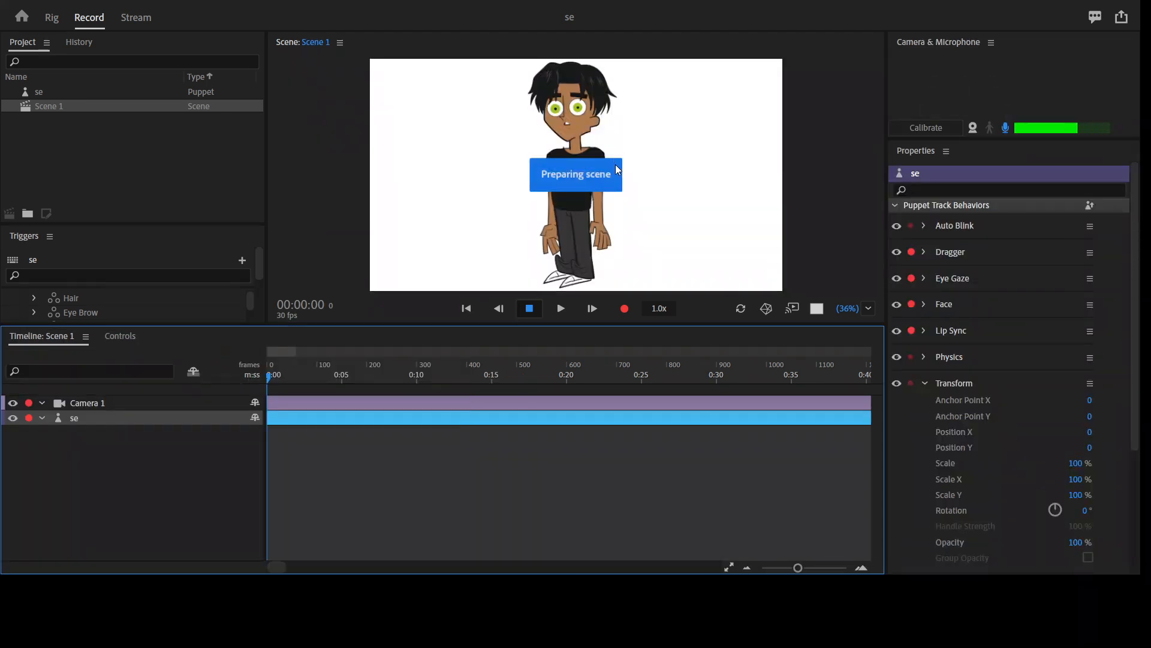
{"action": "key", "text": "grave"}
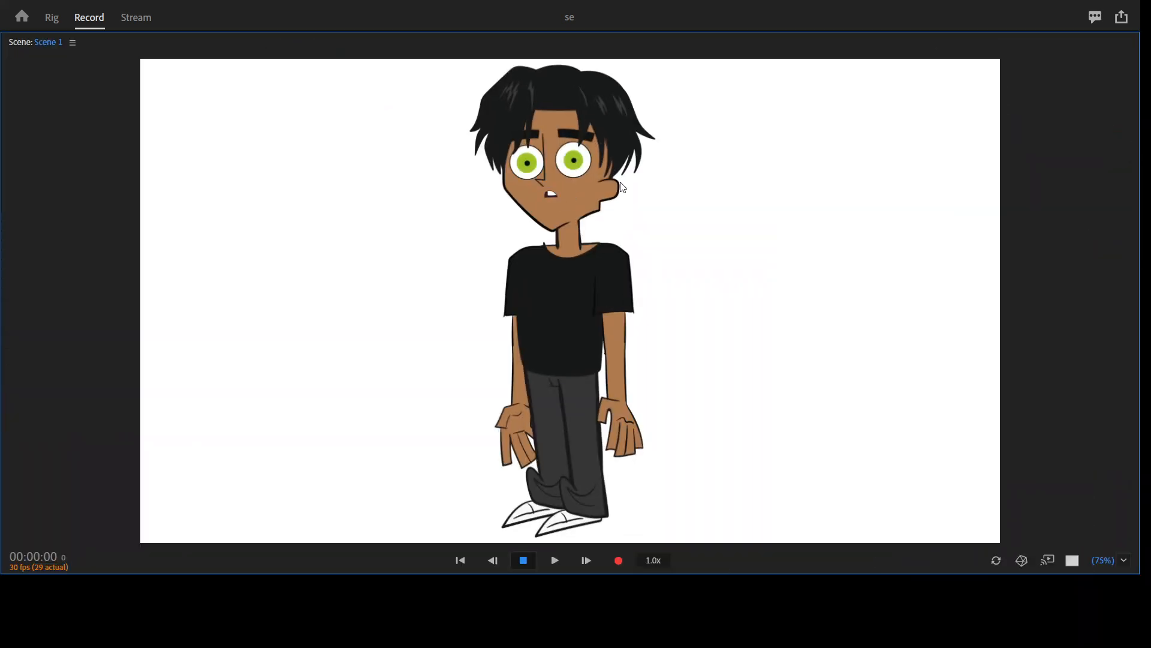
{"action": "key", "text": "Left"}
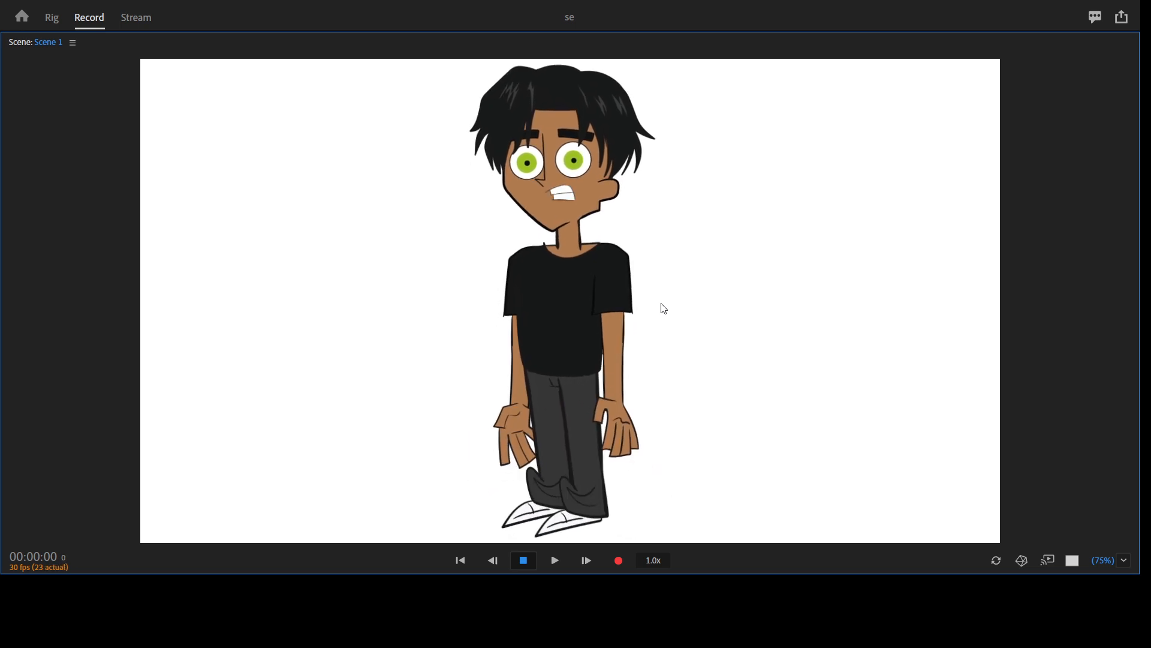
Test the draggable arms by posing one hand in front of the torso and moving the other arm's hand and elbow
{"action": "left_click_drag", "start_coordinate": [625, 430], "coordinate": [534, 301]}
{"action": "left_click_drag", "start_coordinate": [513, 431], "coordinate": [475, 371]}
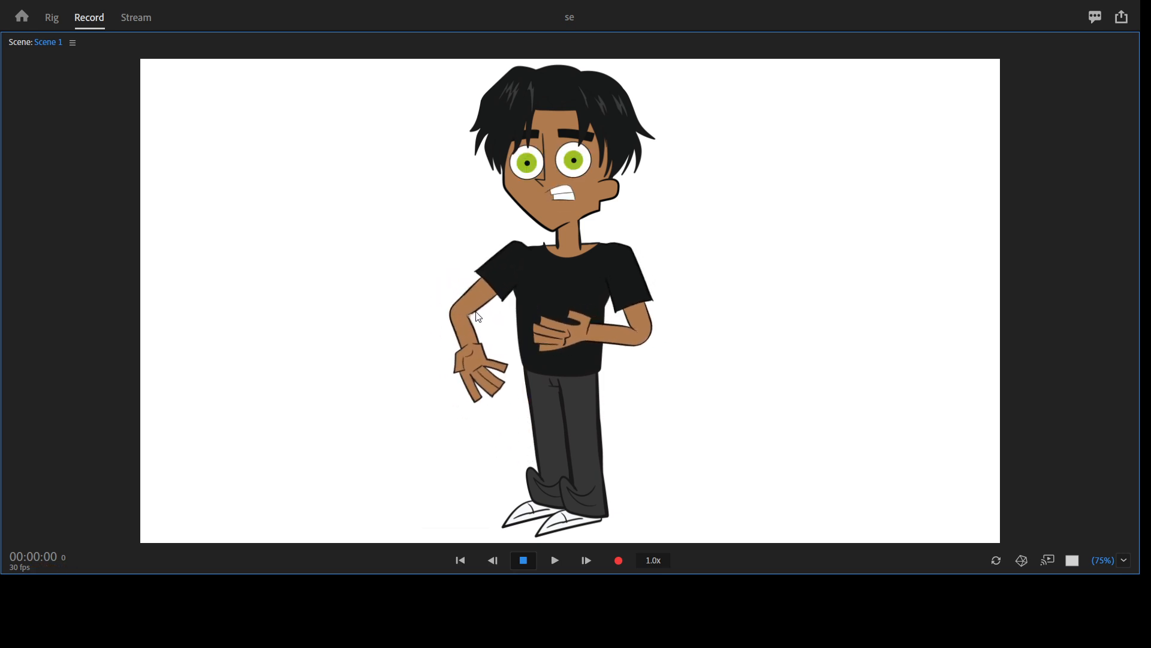
{"action": "left_click_drag", "start_coordinate": [455, 307], "coordinate": [489, 316]}
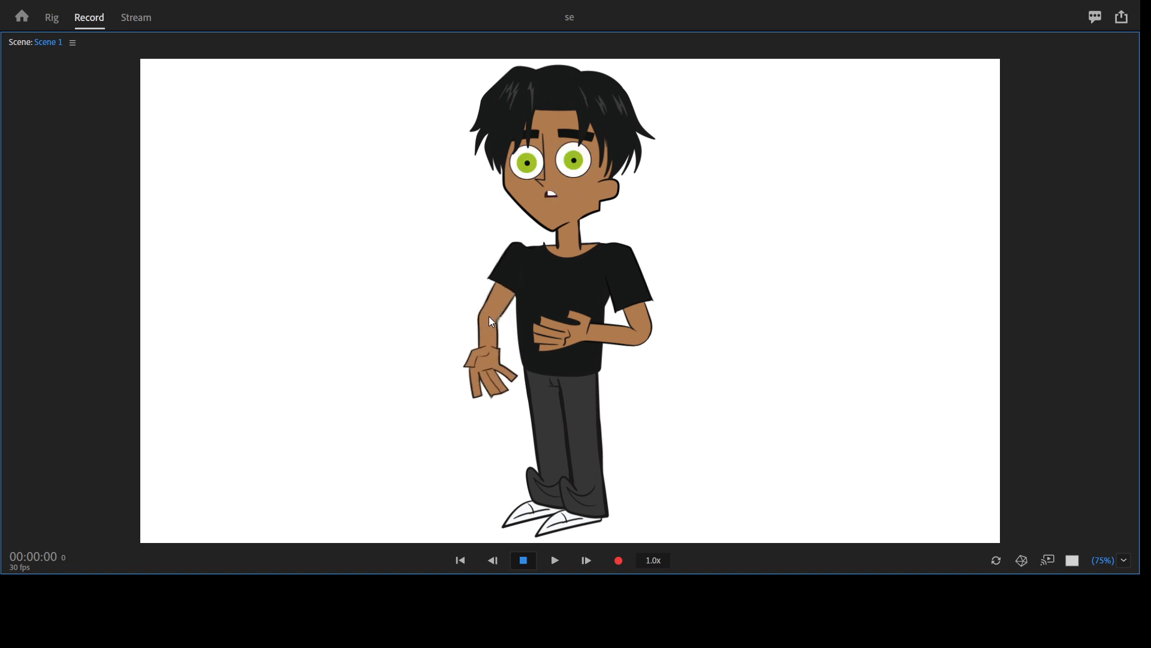
{"action": "mouse_move", "coordinate": [491, 386]}
{"action": "left_mouse_down"}
{"action": "mouse_move", "coordinate": [481, 384]}
{"action": "mouse_move", "coordinate": [487, 393]}
{"action": "left_mouse_up"}
{"action": "left_click_drag", "start_coordinate": [483, 306], "coordinate": [504, 315]}
{"action": "mouse_move", "coordinate": [487, 383]}
{"action": "left_mouse_down"}
{"action": "mouse_move", "coordinate": [548, 375]}
{"action": "mouse_move", "coordinate": [487, 364]}
{"action": "left_mouse_up"}
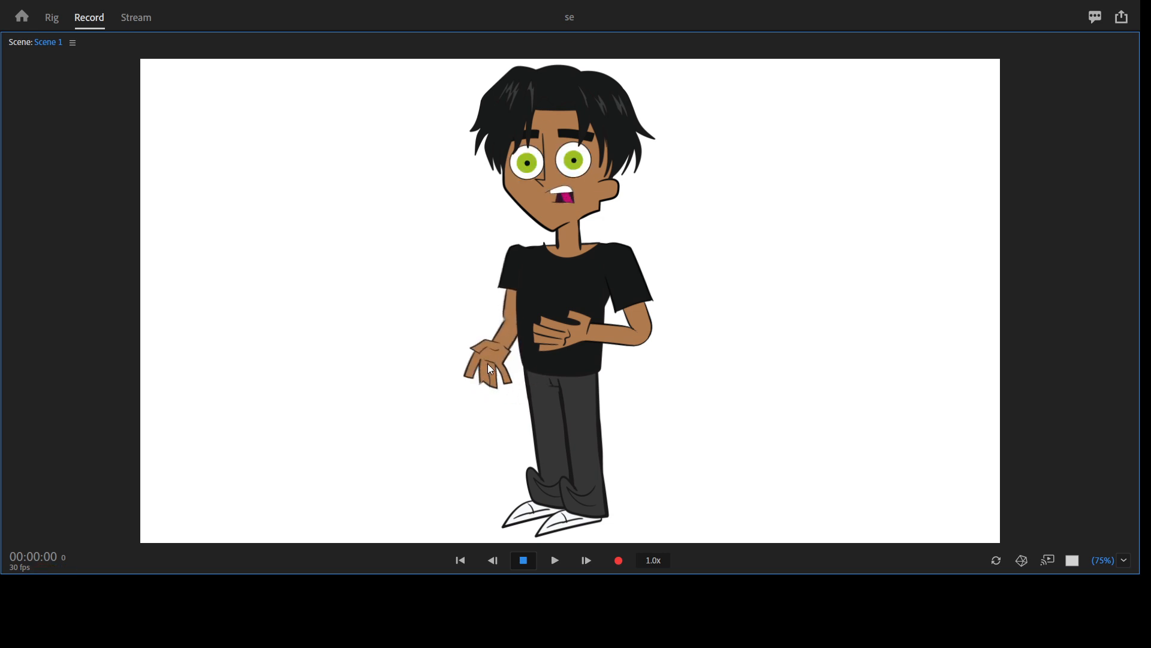
Refresh the scene to reset the pose, and test moving both hands in front of the body again
{"action": "left_click", "coordinate": [996, 558]}
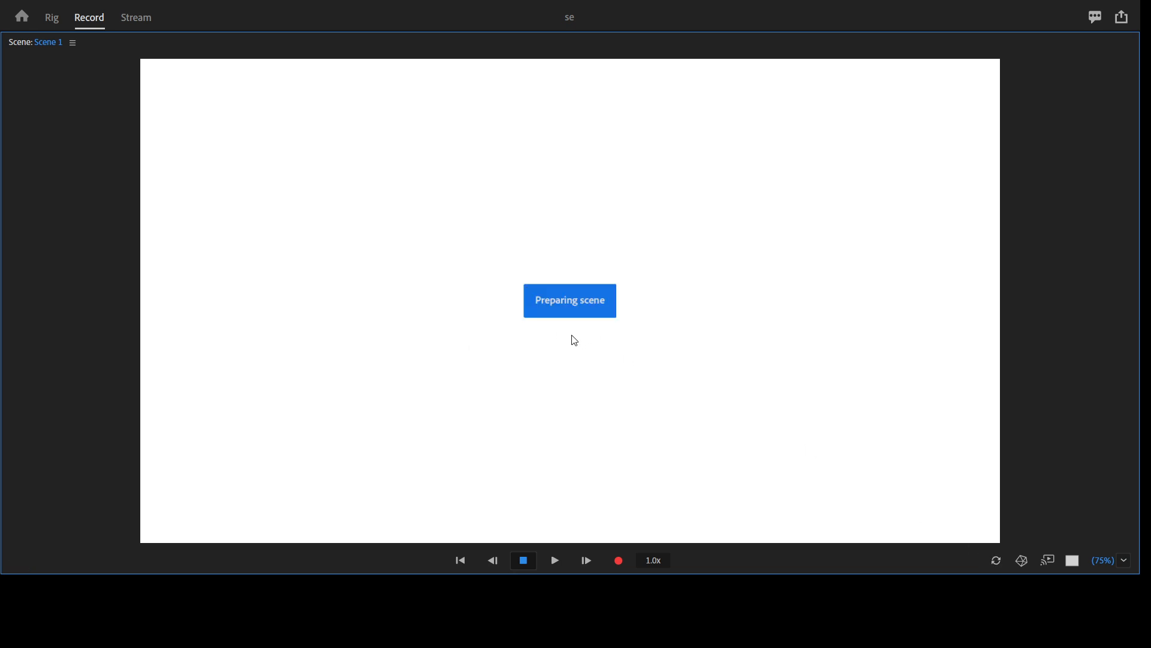
{"action": "left_click_drag", "start_coordinate": [617, 428], "coordinate": [561, 348]}
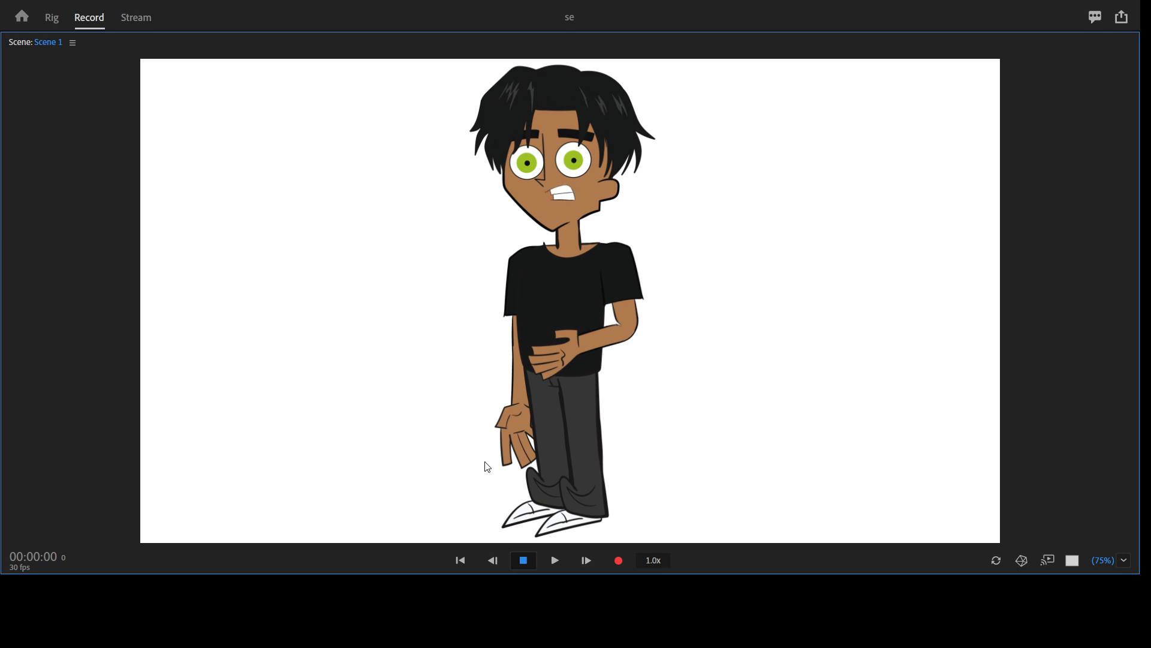
{"action": "left_click_drag", "start_coordinate": [511, 443], "coordinate": [573, 342]}
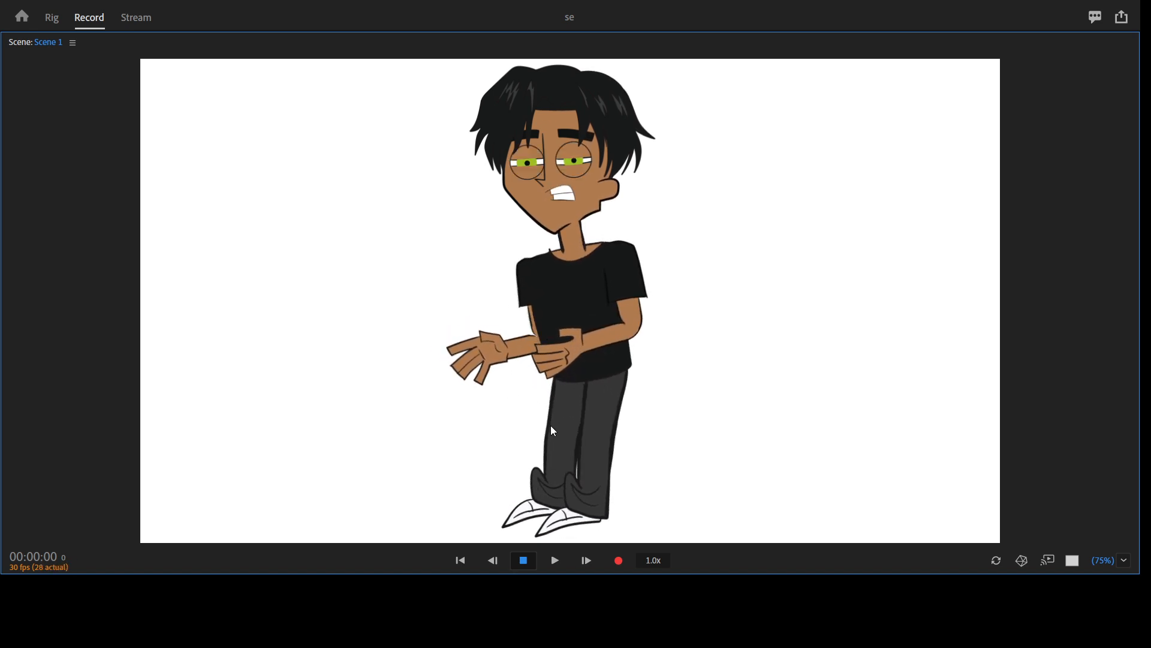
Return to the Rig workspace and delete the Character swap set from the puppet's triggers
{"action": "left_click", "coordinate": [53, 18]}
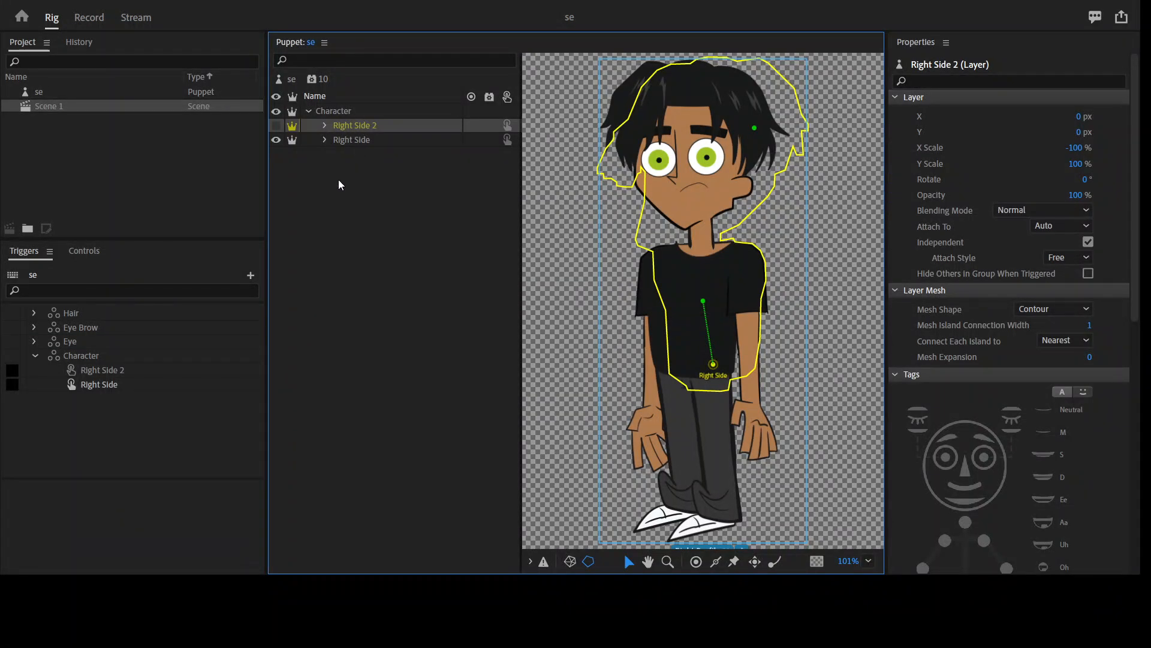
{"action": "left_click", "coordinate": [118, 359]}
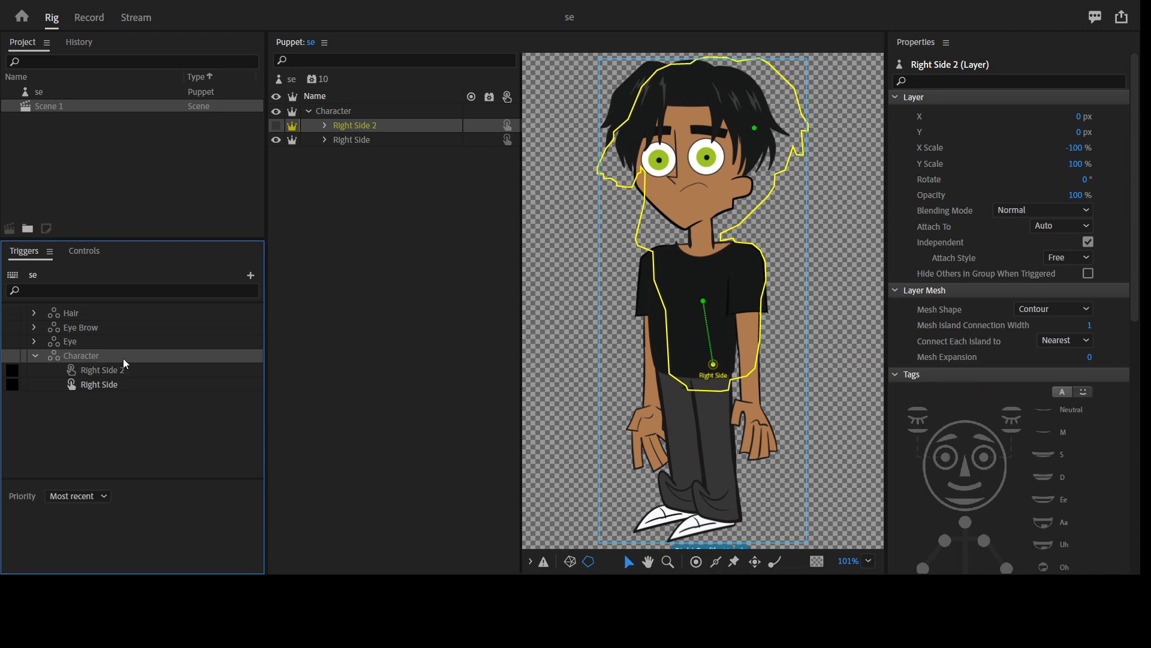
{"action": "key", "text": "Delete"}
Delete the mirrored Right Side 2 layer and leave the Right Side group expanded
{"action": "left_click", "coordinate": [373, 136]}
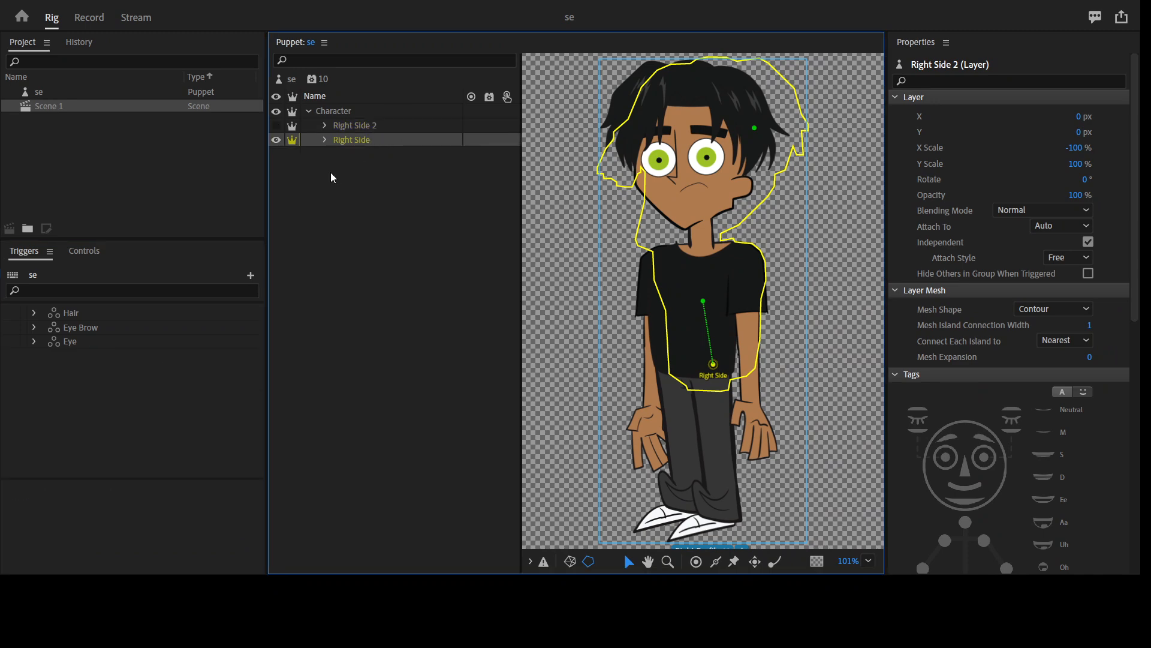
{"action": "left_click", "coordinate": [326, 140]}
{"action": "left_click", "coordinate": [357, 127]}
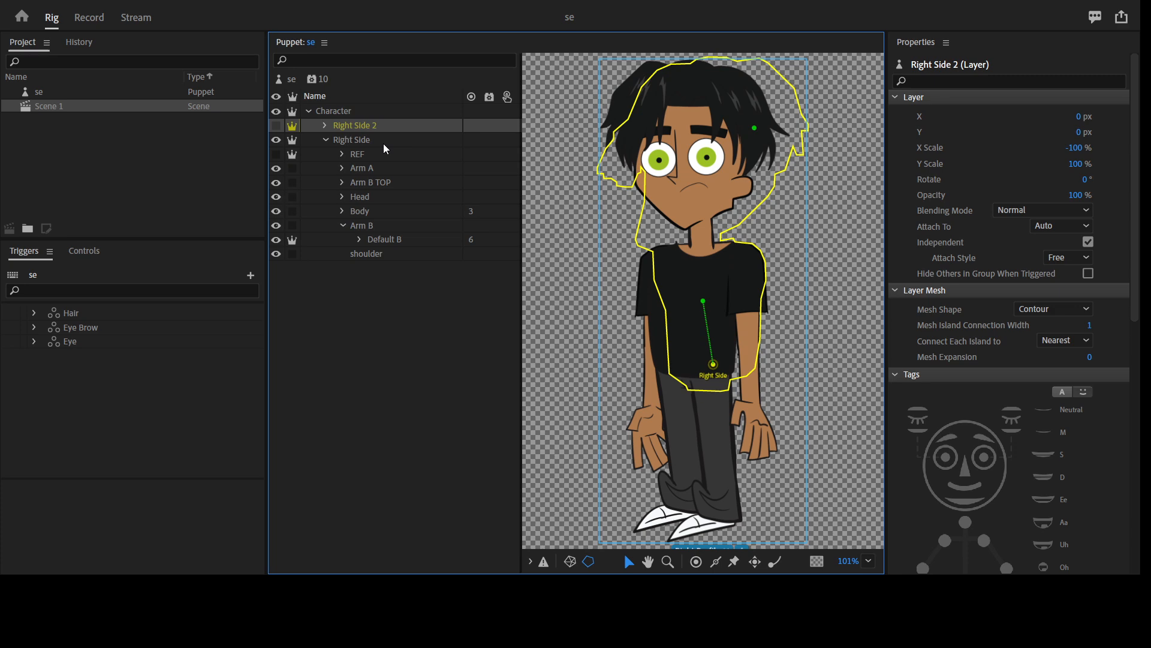
{"action": "key", "text": "Delete"}
{"action": "left_click", "coordinate": [325, 125]}
{"action": "left_click", "coordinate": [325, 126]}
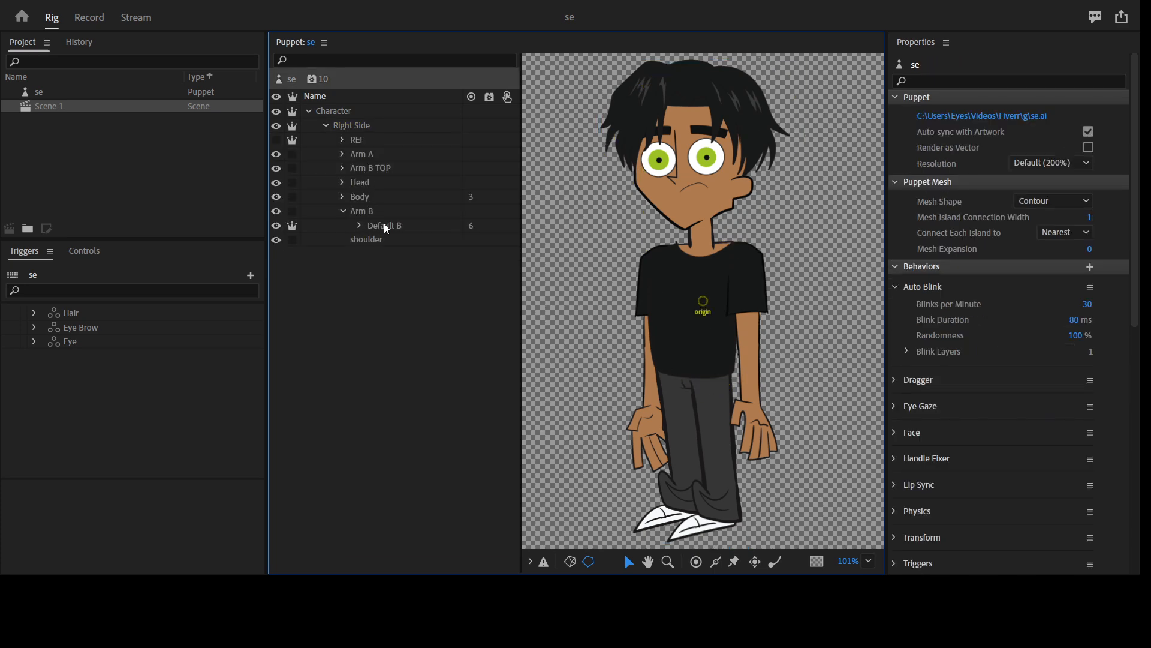
Collapse Arm B, expand Body and make the Left Knee handle of Leg B draggable
{"action": "left_click", "coordinate": [343, 210]}
{"action": "left_click", "coordinate": [343, 195]}
{"action": "left_click", "coordinate": [391, 226]}
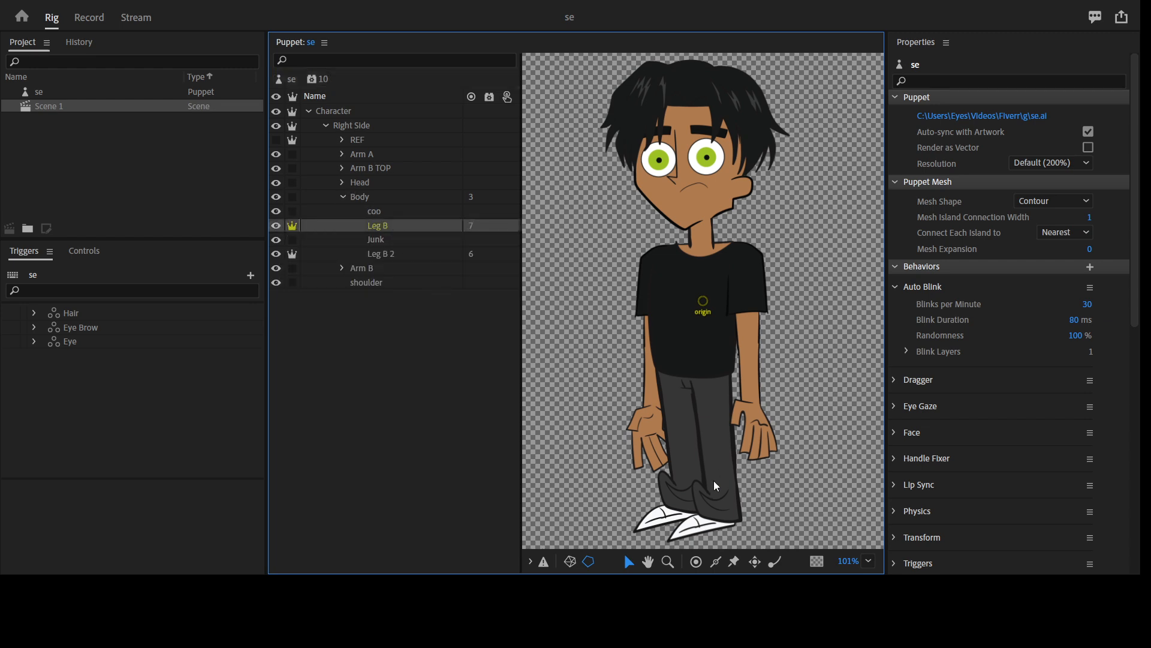
{"action": "left_click", "coordinate": [716, 438]}
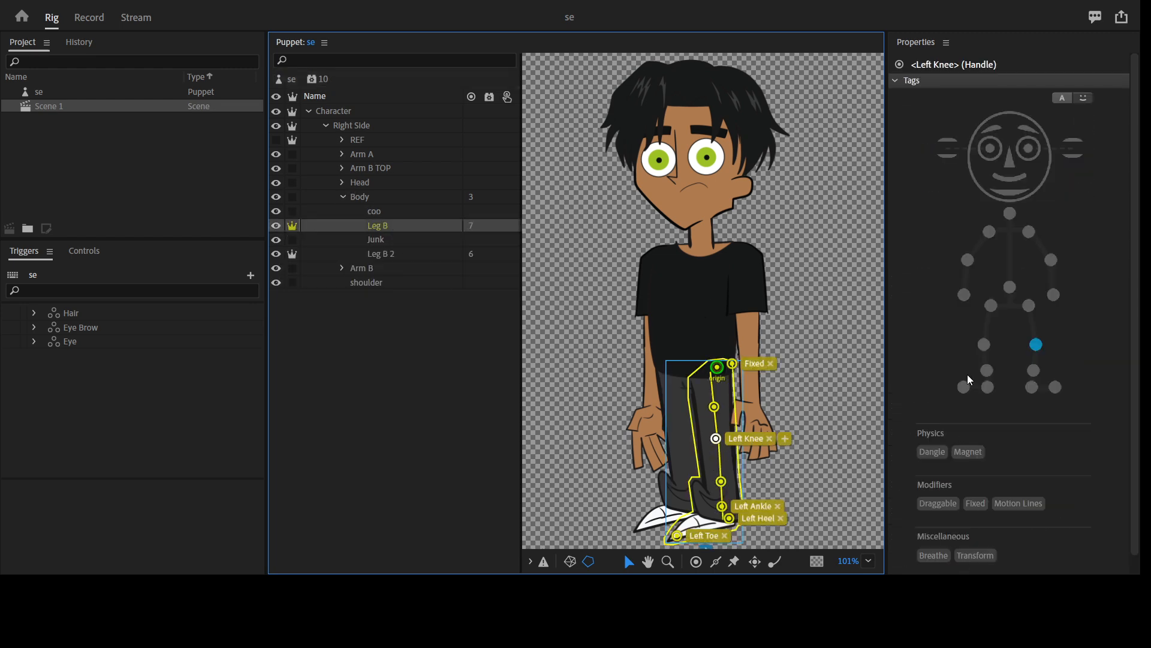
{"action": "left_click", "coordinate": [934, 499]}
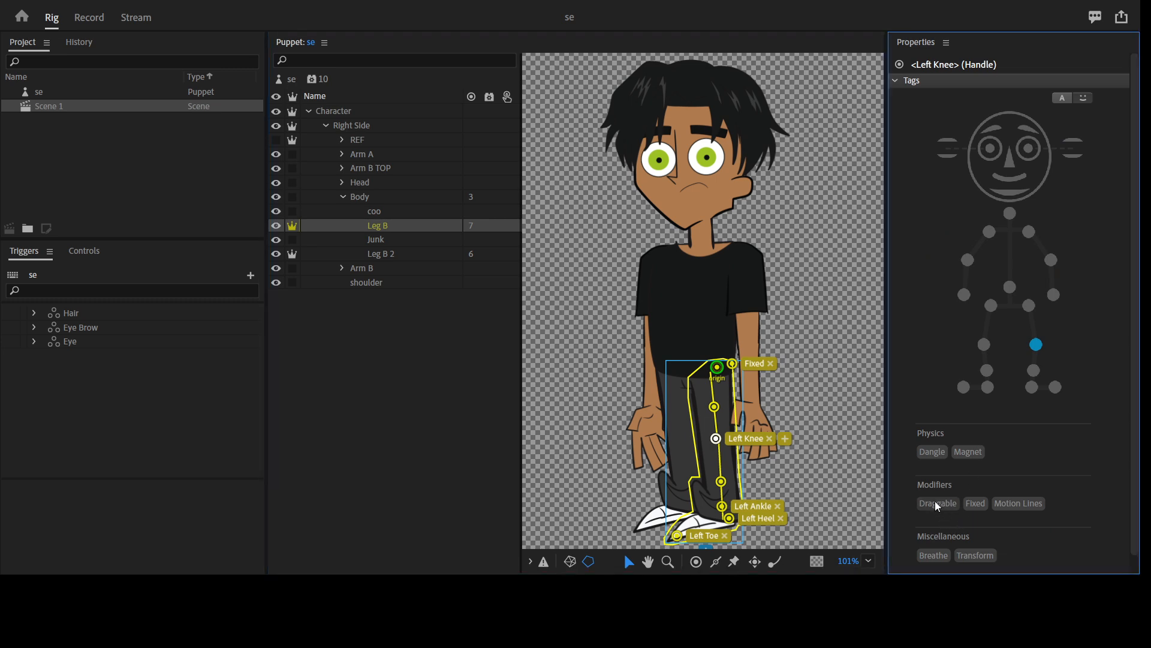
Make the Right Knee handle of Leg B 2 draggable and collapse the Body group
{"action": "left_click", "coordinate": [396, 254]}
{"action": "left_click", "coordinate": [680, 432]}
{"action": "left_click", "coordinate": [938, 509]}
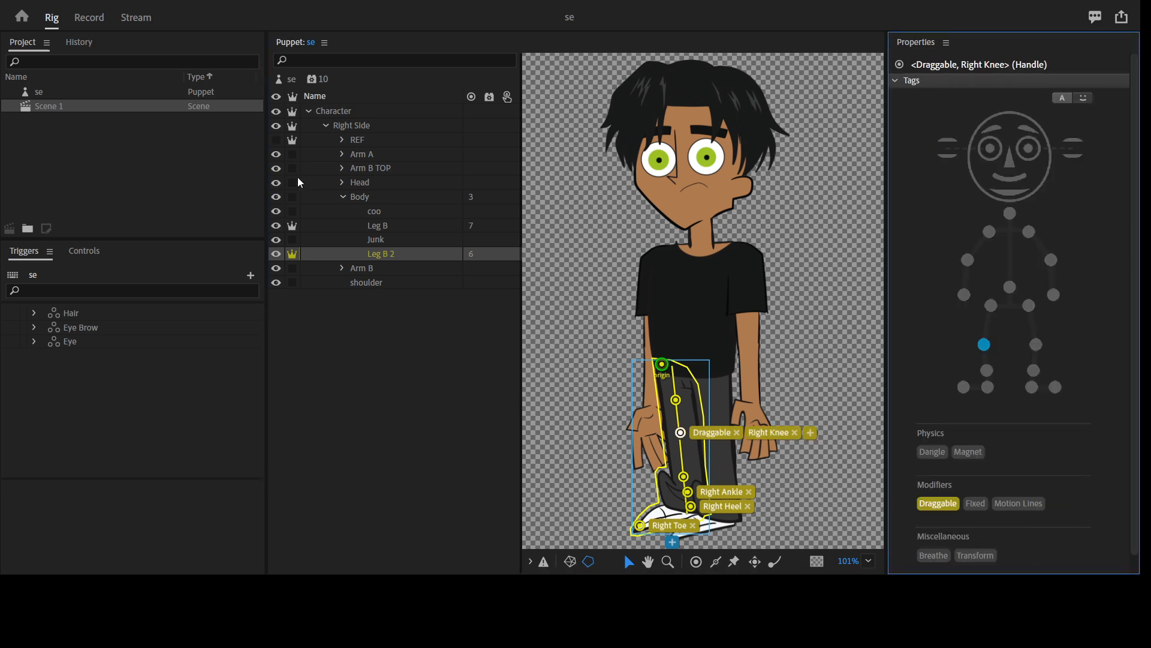
{"action": "left_click", "coordinate": [343, 197]}
Expand Arm A and move the origin handle of Default A slightly down into the shoulder joint
{"action": "left_click", "coordinate": [342, 155]}
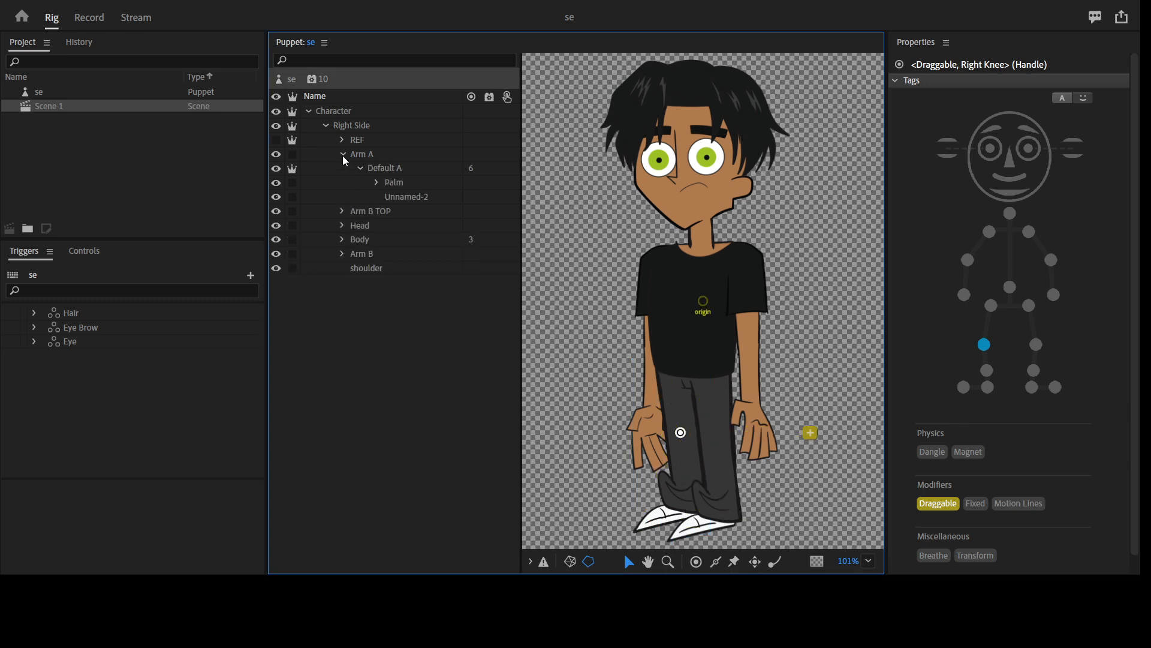
{"action": "left_click", "coordinate": [389, 166]}
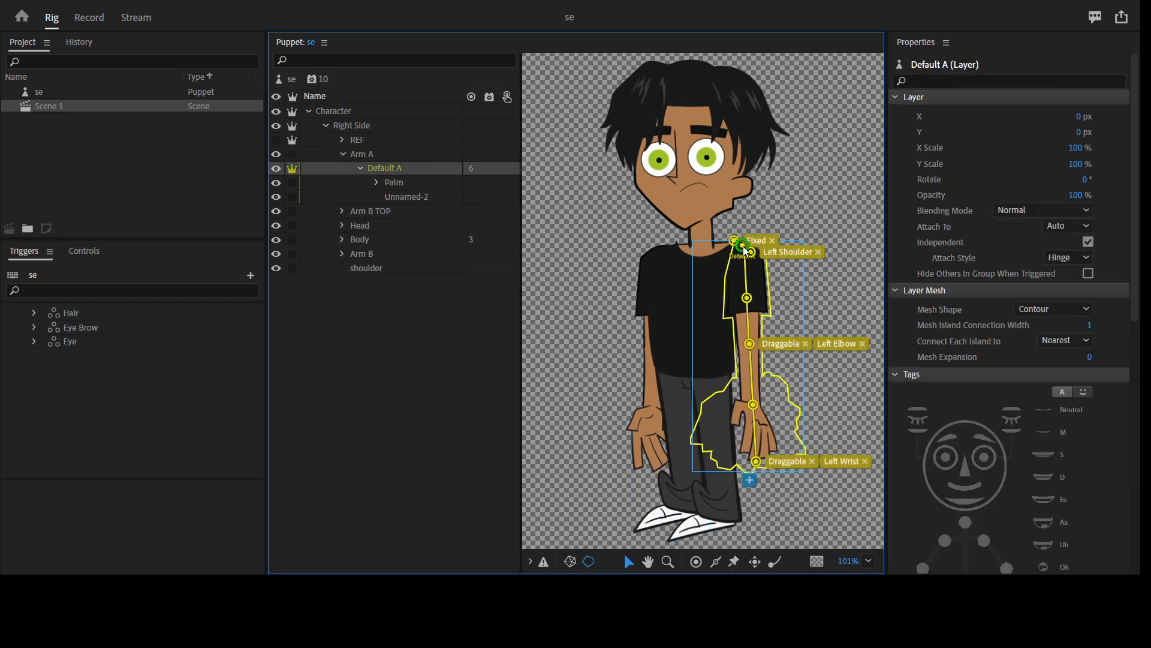
{"action": "left_click_drag", "start_coordinate": [743, 246], "coordinate": [745, 253]}
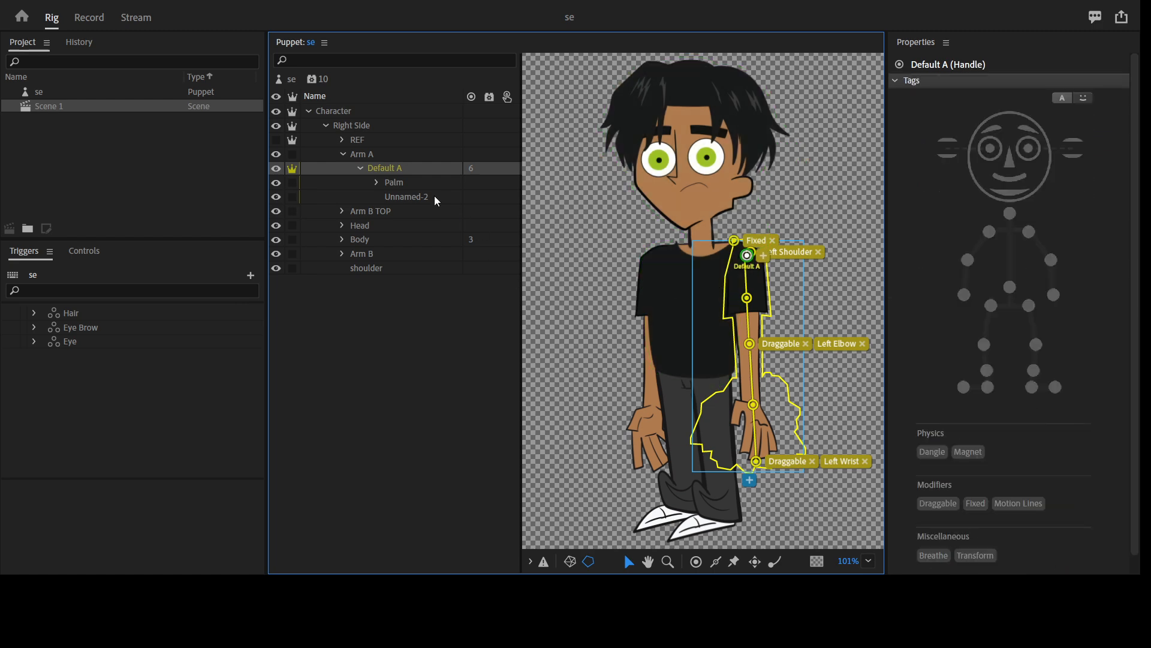
Reposition the shoulder-joint handle of Default B toward the outer shoulder, and collapse both arm groups
{"action": "left_click", "coordinate": [383, 272]}
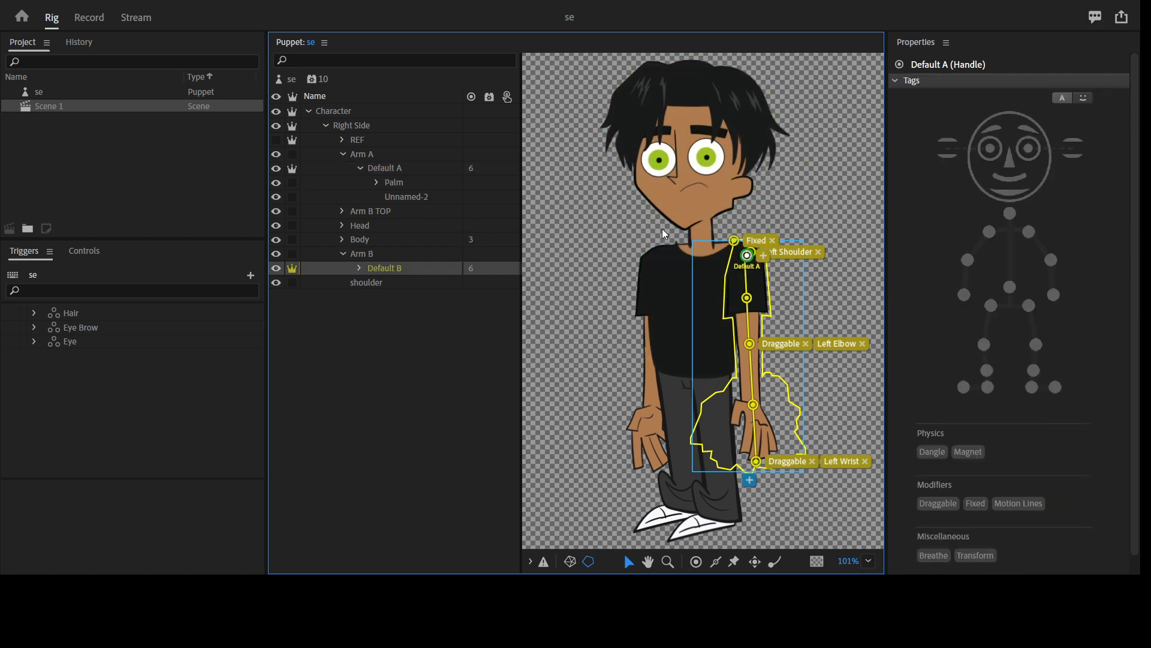
{"action": "mouse_move", "coordinate": [659, 252]}
{"action": "left_mouse_down"}
{"action": "mouse_move", "coordinate": [657, 268]}
{"action": "mouse_move", "coordinate": [650, 257]}
{"action": "left_mouse_up"}
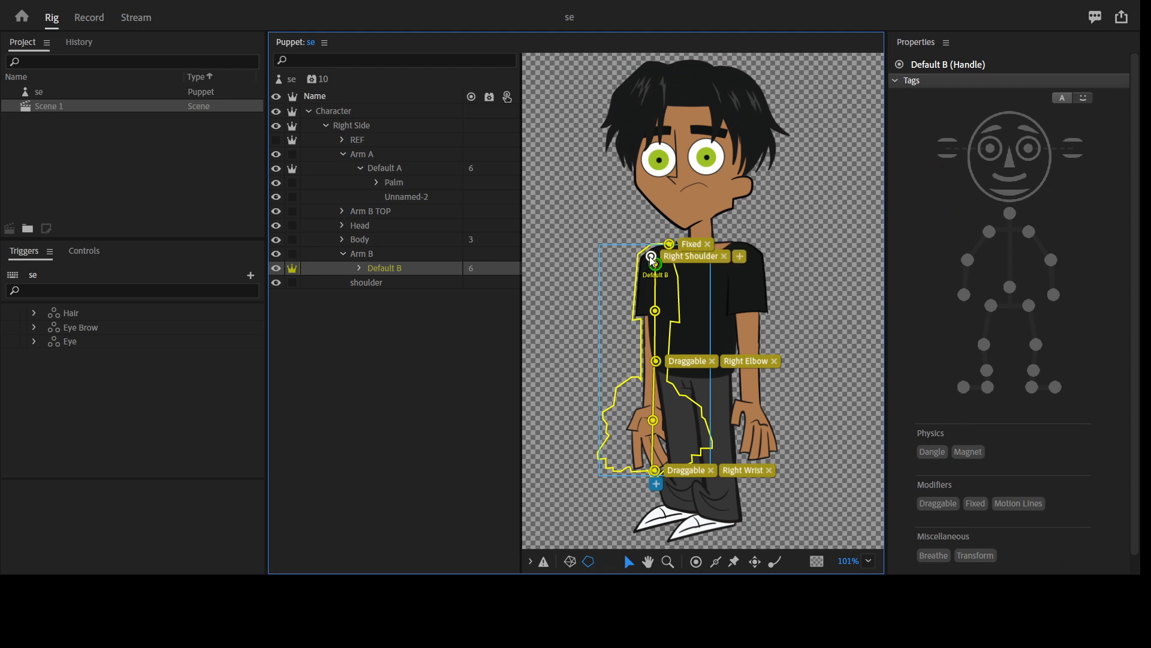
{"action": "left_click", "coordinate": [343, 254]}
{"action": "left_click", "coordinate": [343, 155]}
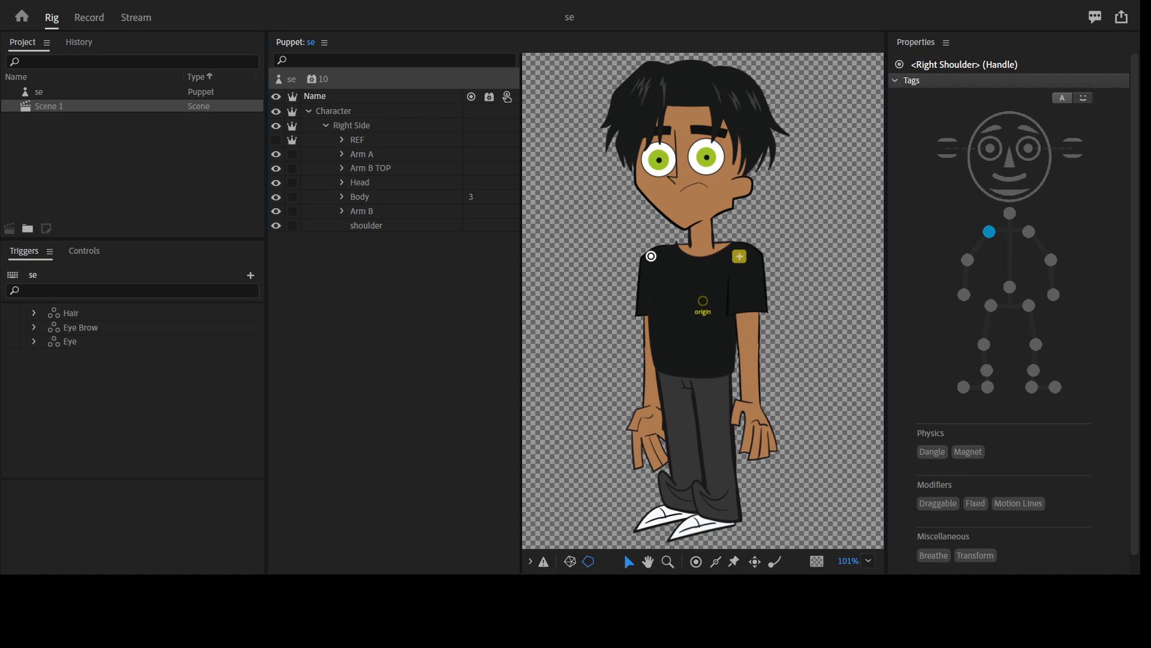
{"action": "left_click", "coordinate": [509, 370]}
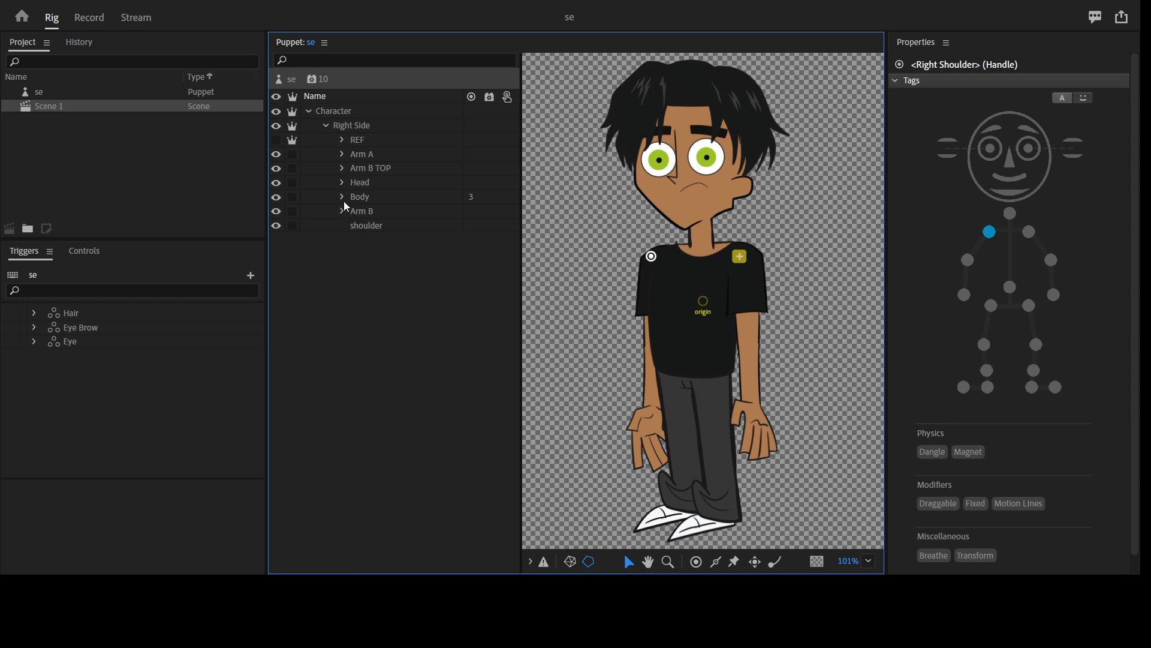
Expand Arm B and Arm A, and create a swap set from the Palm layer of Default A
{"action": "left_click", "coordinate": [372, 212]}
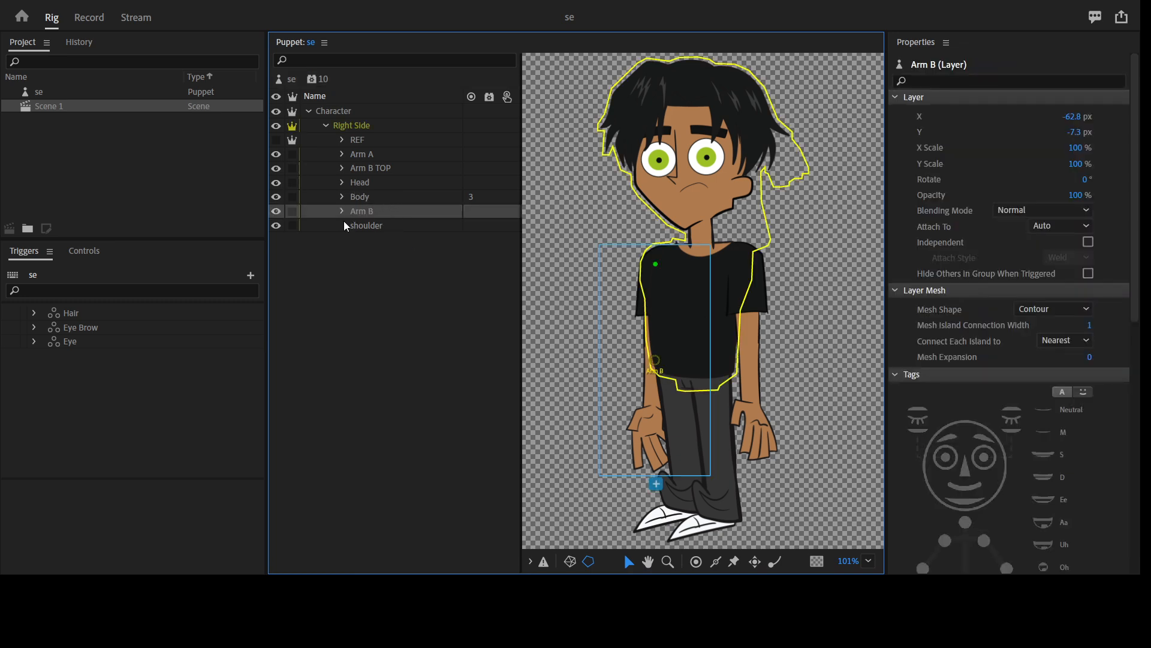
{"action": "left_click", "coordinate": [342, 212]}
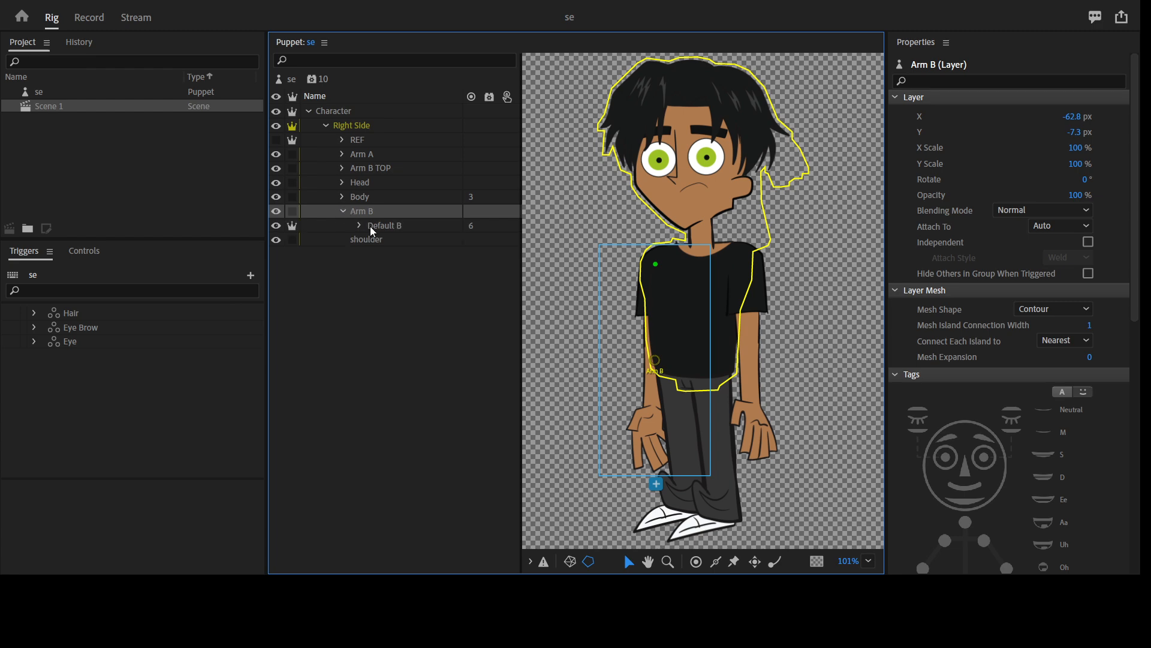
{"action": "left_click", "coordinate": [342, 155]}
{"action": "left_click_drag", "start_coordinate": [402, 185], "coordinate": [193, 543]}
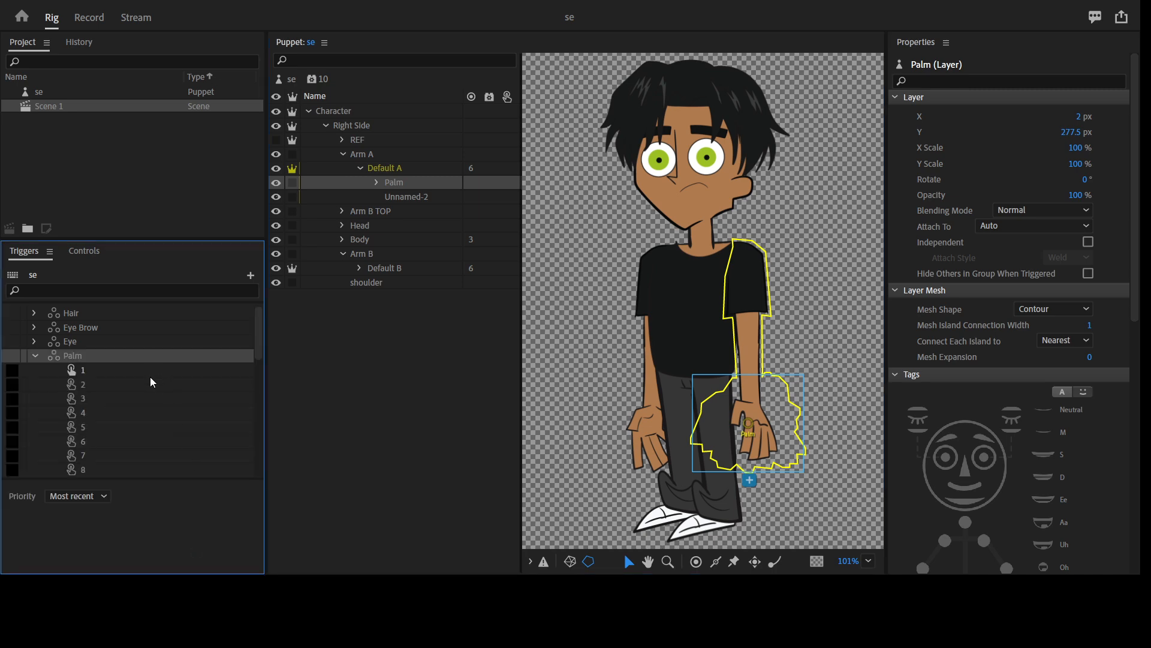
Enable Latch for all Palm triggers from 1 through 34
{"action": "left_click", "coordinate": [118, 369]}
{"action": "scroll", "coordinate": [114, 414], "scroll_direction": "down", "scroll_amount": 5}
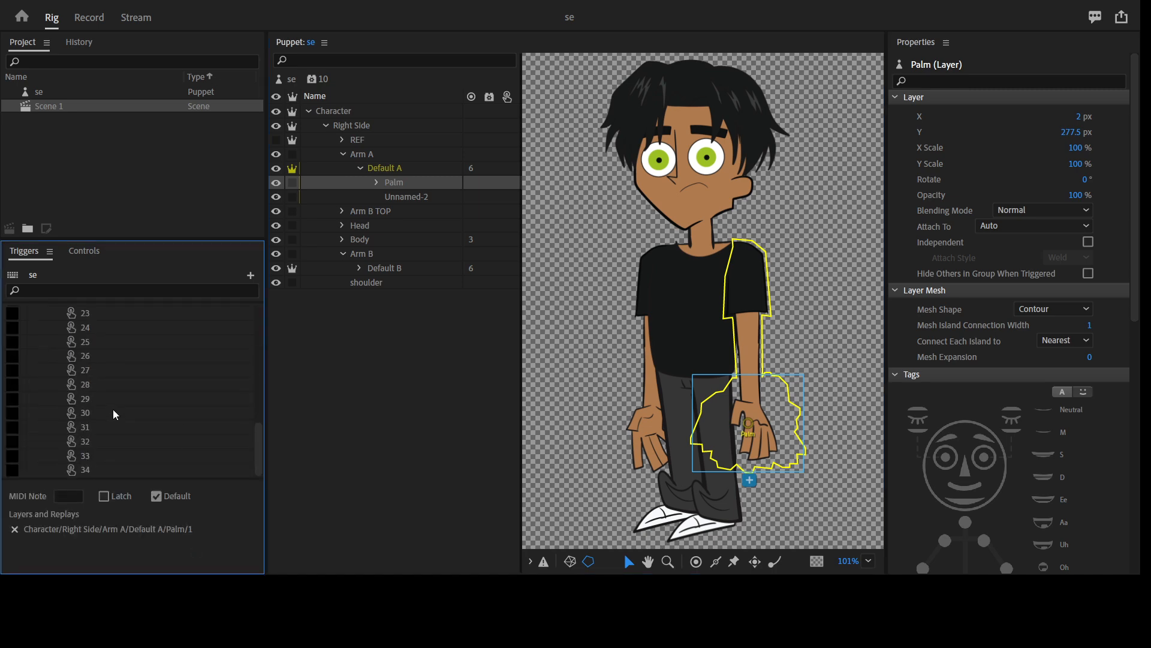
{"action": "left_click", "coordinate": [108, 473], "text": "shift"}
{"action": "left_click", "coordinate": [103, 496]}
{"action": "scroll", "coordinate": [91, 323], "scroll_direction": "up", "scroll_amount": 3}
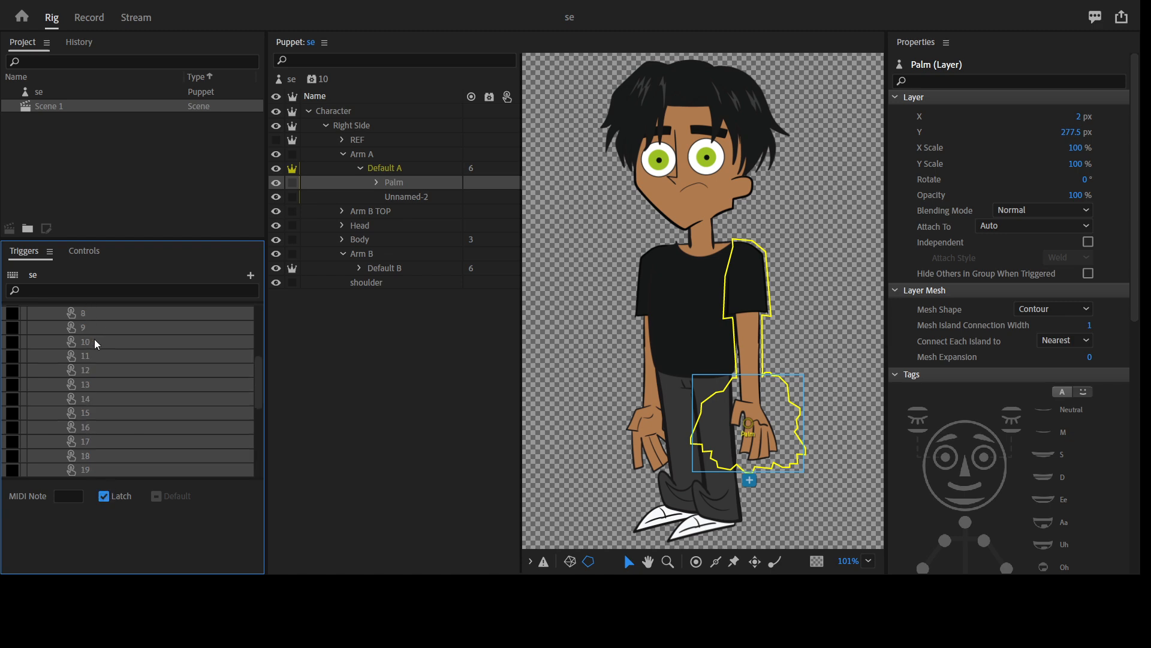
{"action": "scroll", "coordinate": [96, 343], "scroll_direction": "up", "scroll_amount": 3}
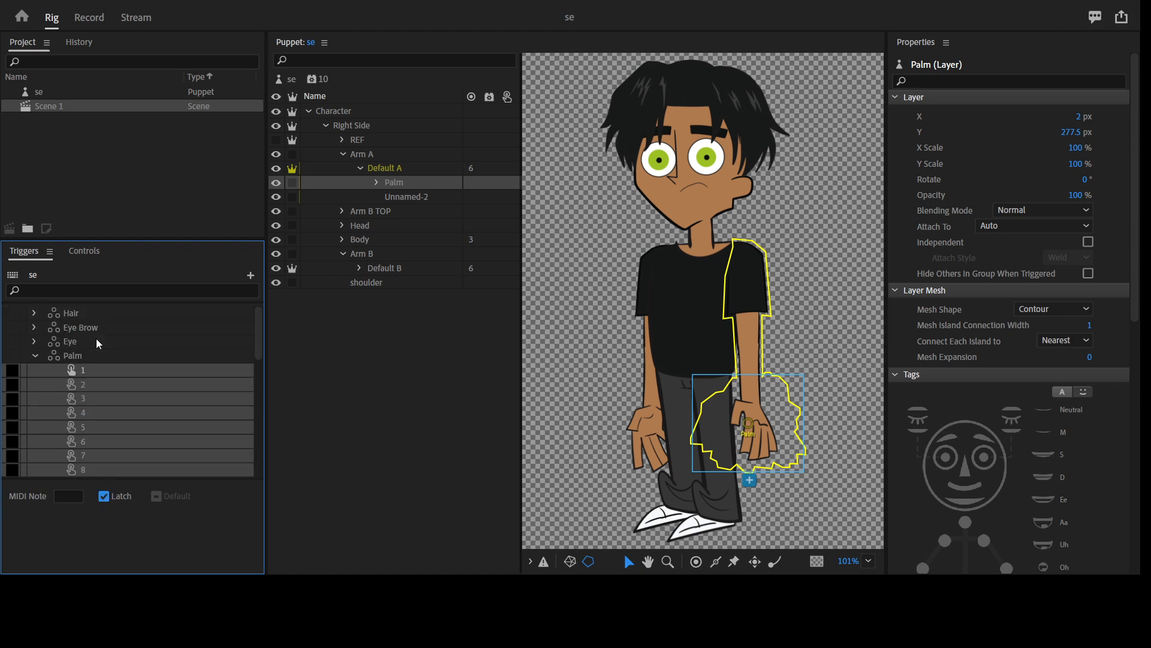
Assign the trigger keys Q, W, E and R to Palm triggers 2 through 5
{"action": "left_click", "coordinate": [12, 383]}
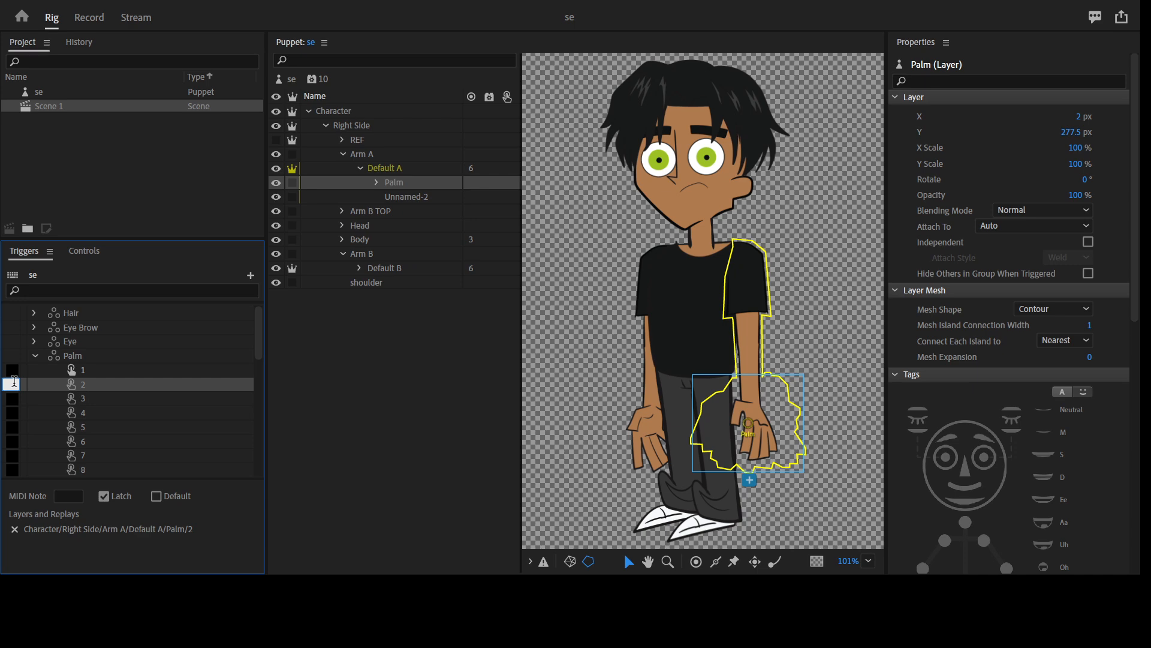
{"action": "left_click", "coordinate": [14, 398]}
{"action": "type", "text": "w"}
{"action": "left_click", "coordinate": [13, 412]}
{"action": "type", "text": "e"}
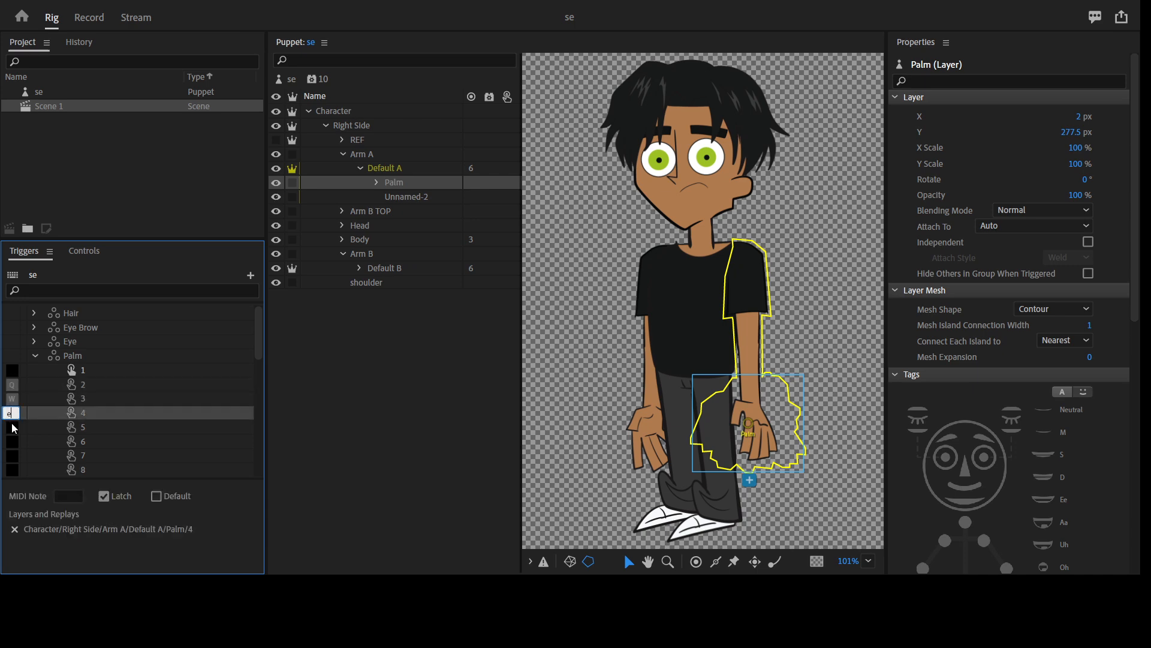
{"action": "left_click", "coordinate": [13, 427]}
{"action": "type", "text": "r"}
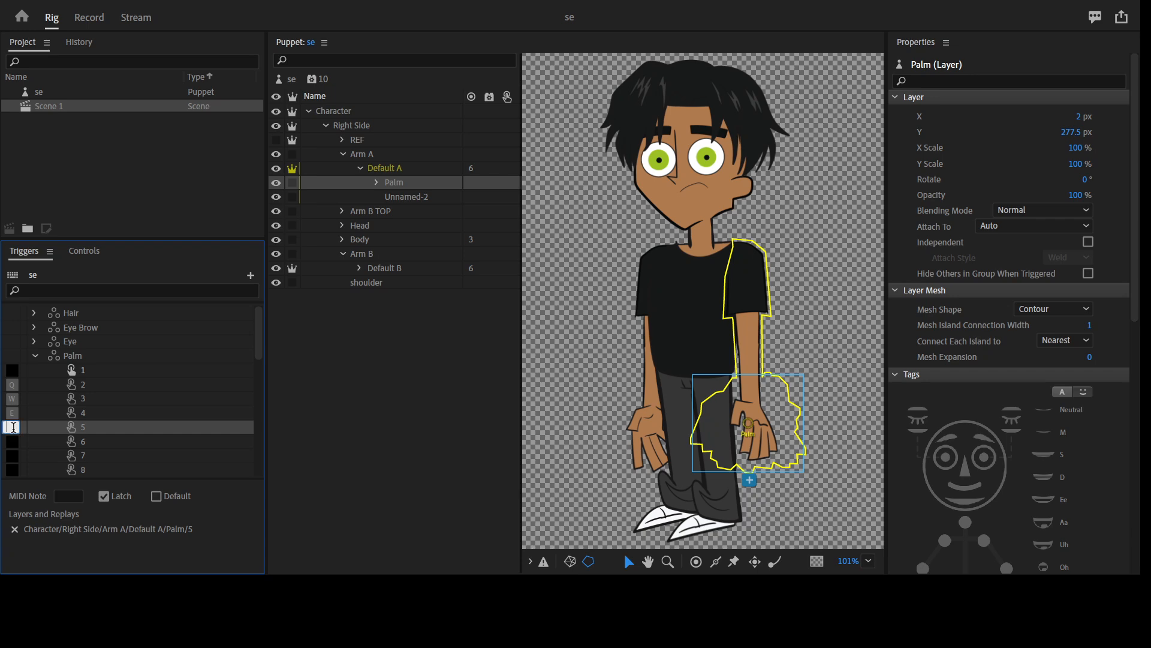
Assign the trigger keys T, Y, U and I to Palm triggers 6 through 9
{"action": "left_click", "coordinate": [13, 441]}
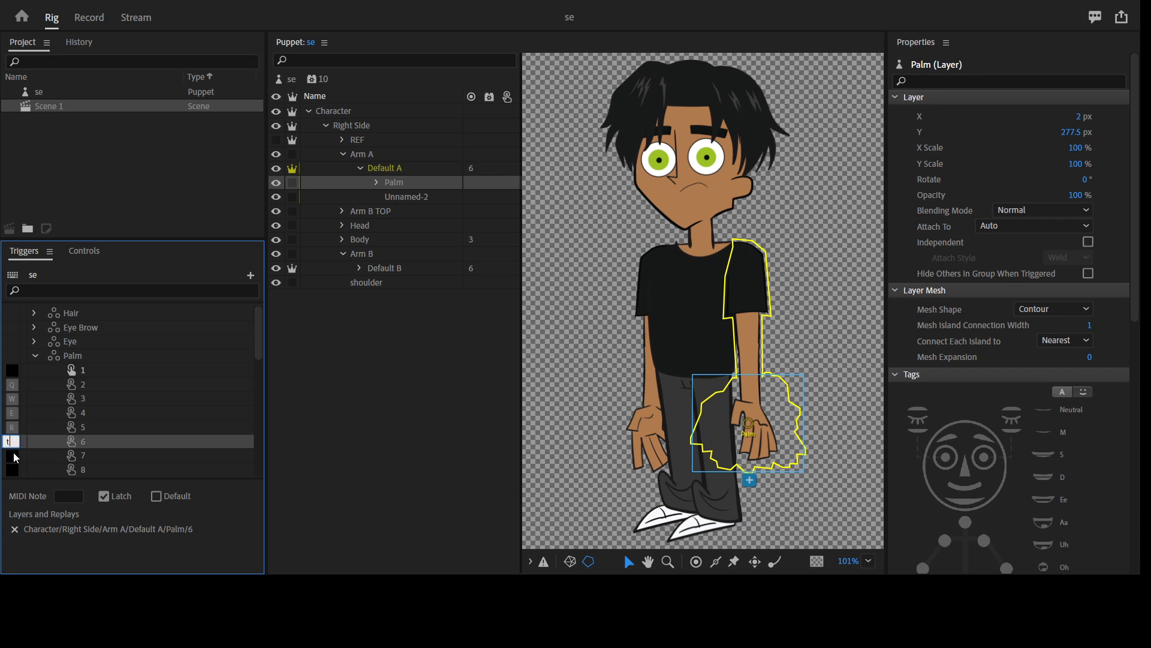
{"action": "type", "text": "t"}
{"action": "left_click", "coordinate": [13, 456]}
{"action": "type", "text": "yu"}
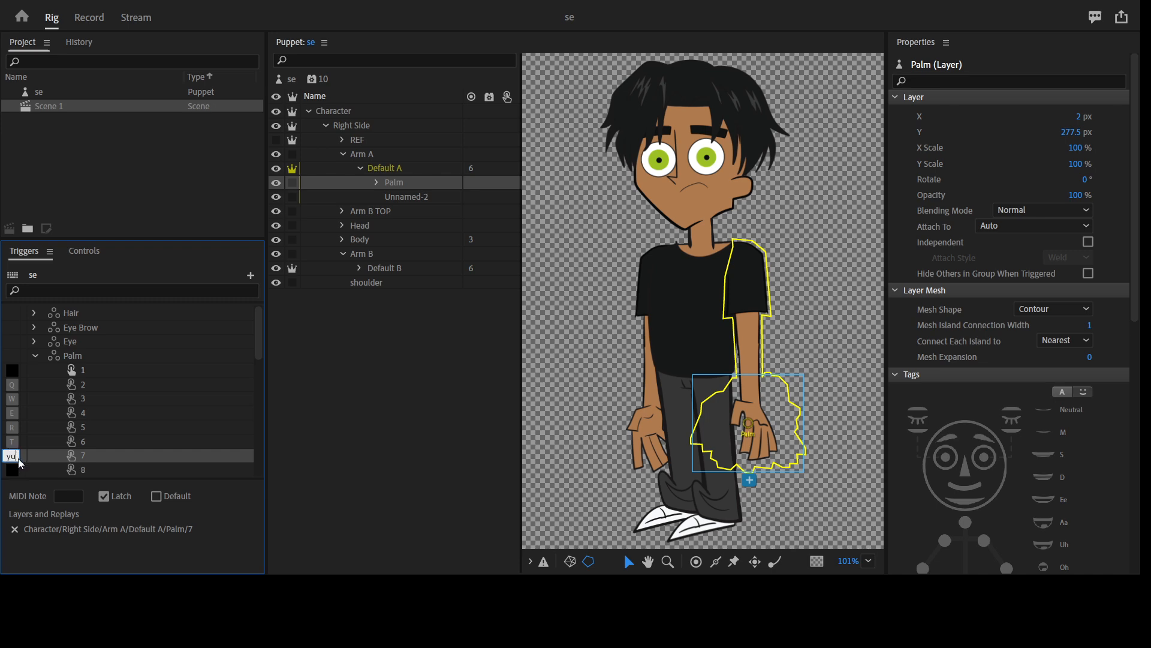
{"action": "left_click", "coordinate": [11, 472]}
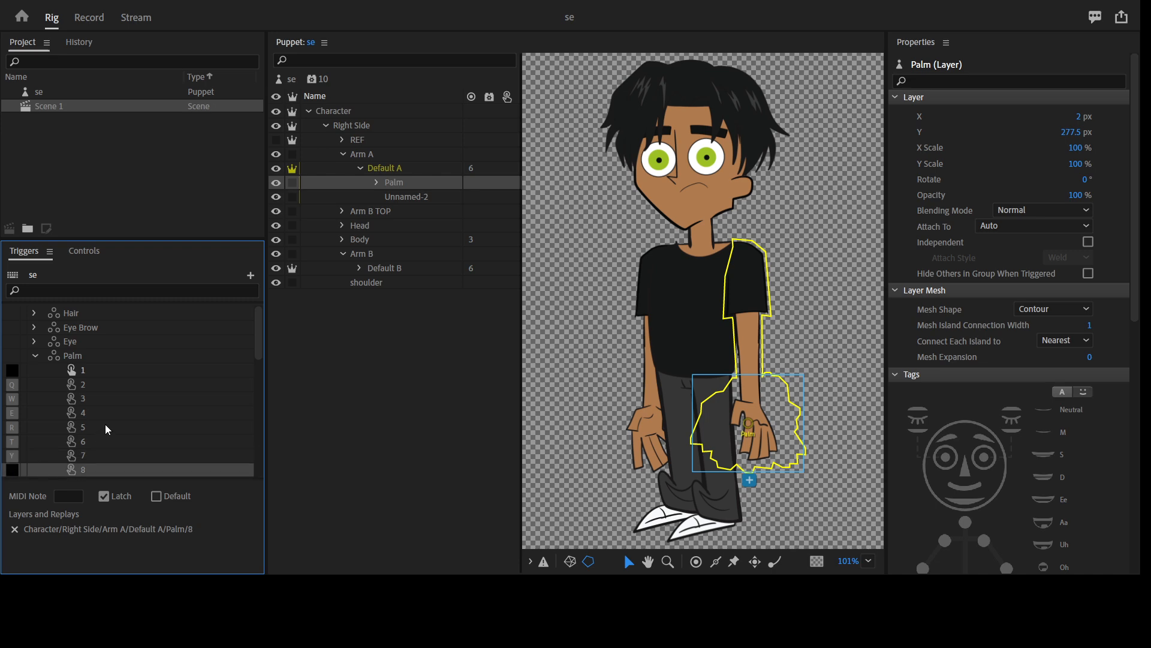
{"action": "scroll", "coordinate": [69, 392], "scroll_direction": "down", "scroll_amount": 2}
{"action": "left_click", "coordinate": [13, 385]}
{"action": "type", "text": "u"}
{"action": "left_click", "coordinate": [12, 398]}
{"action": "left_click", "coordinate": [13, 397]}
{"action": "type", "text": "i"}
Assign the trigger keys O and P to Palm triggers 10 and 11, and collapse the Palm swap set
{"action": "left_click", "coordinate": [12, 413]}
{"action": "left_click", "coordinate": [13, 412]}
{"action": "type", "text": "o"}
{"action": "left_click", "coordinate": [17, 427]}
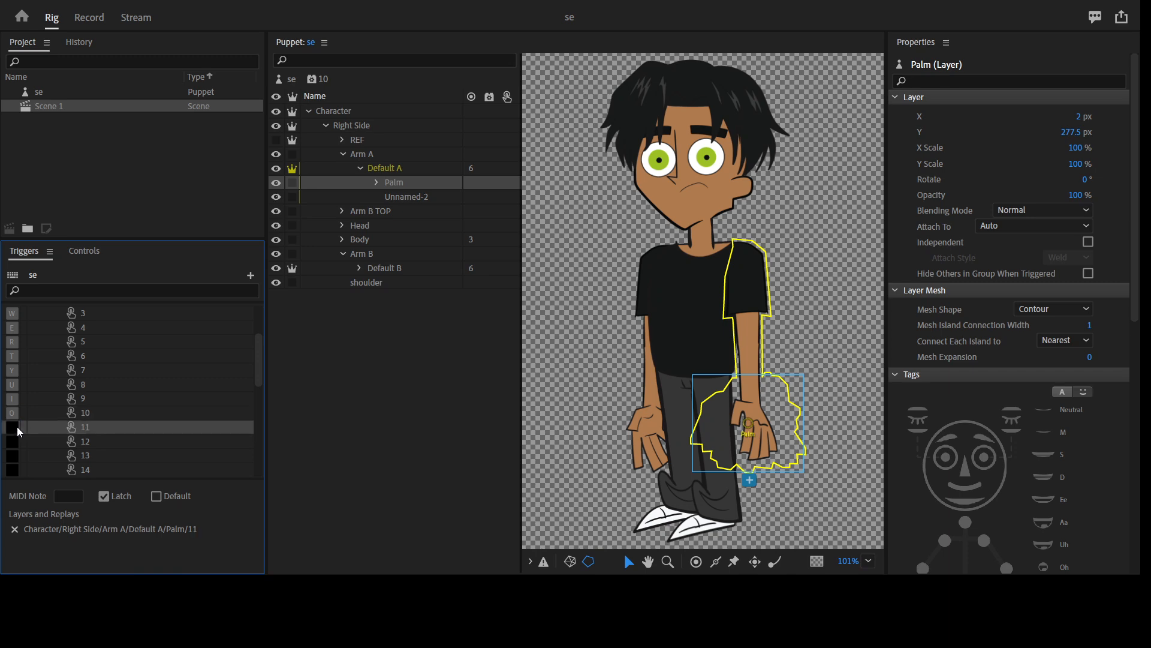
{"action": "left_click", "coordinate": [12, 426]}
{"action": "type", "text": "p"}
{"action": "left_click", "coordinate": [124, 427]}
{"action": "scroll", "coordinate": [136, 385], "scroll_direction": "down", "scroll_amount": 2}
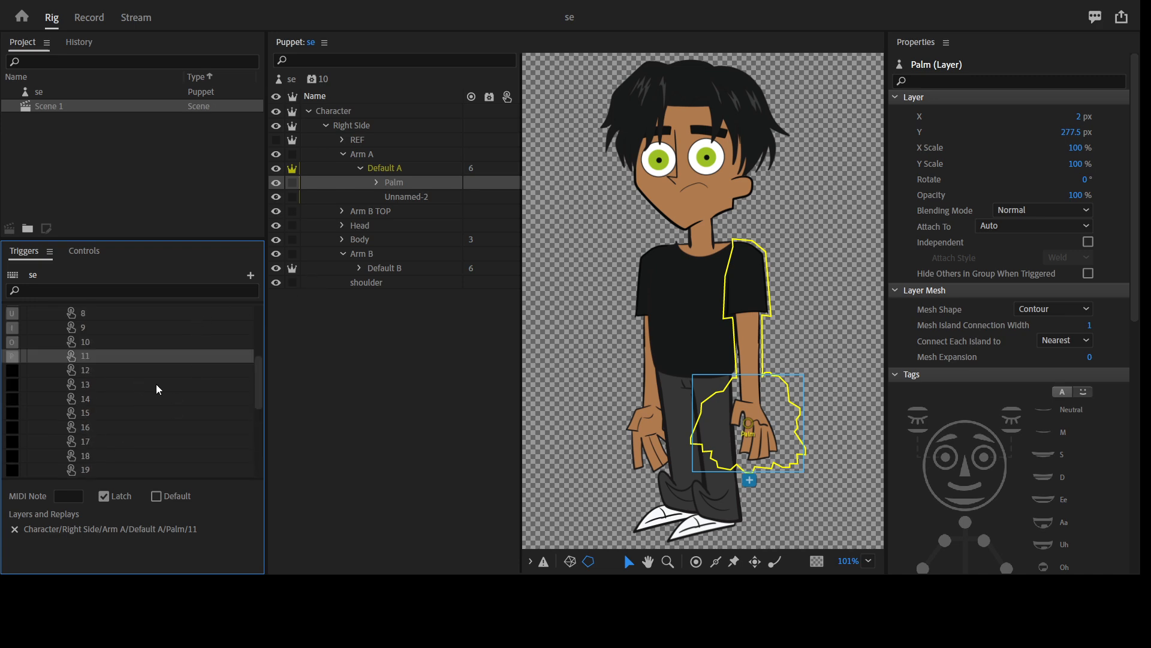
{"action": "scroll", "coordinate": [124, 338], "scroll_direction": "up", "scroll_amount": 4}
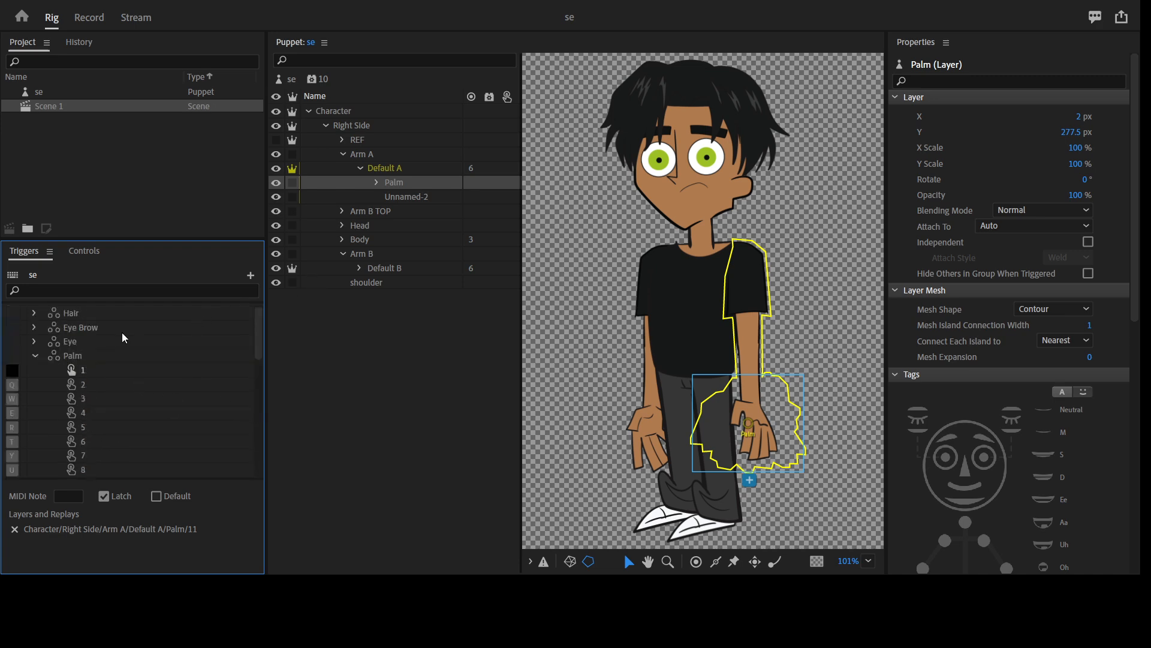
{"action": "left_click", "coordinate": [35, 356]}
Collapse Arm A and create a swap set from the Palm layer of Default B
{"action": "left_click", "coordinate": [343, 153]}
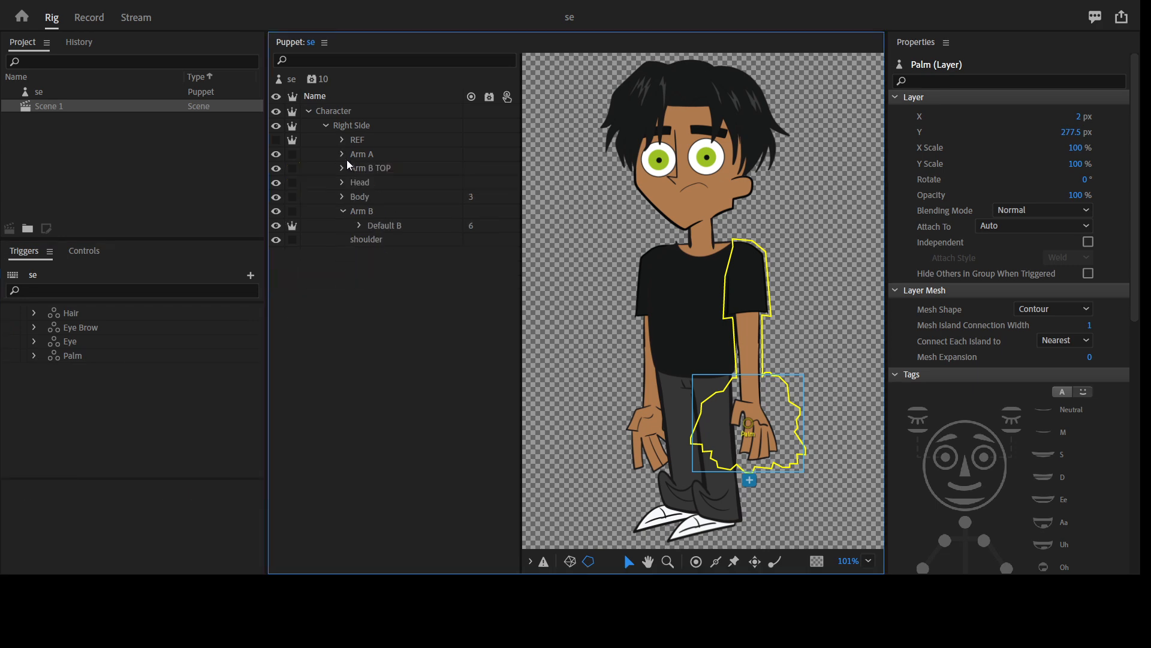
{"action": "left_click", "coordinate": [361, 225]}
{"action": "left_click", "coordinate": [400, 241]}
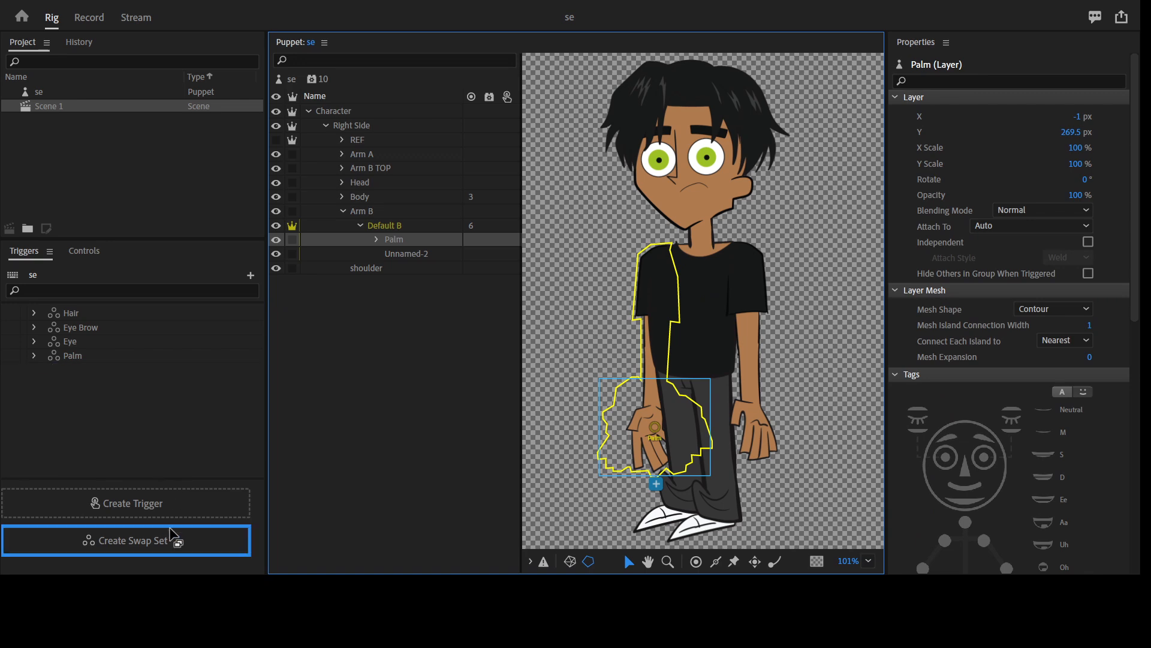
{"action": "left_click", "coordinate": [174, 540]}
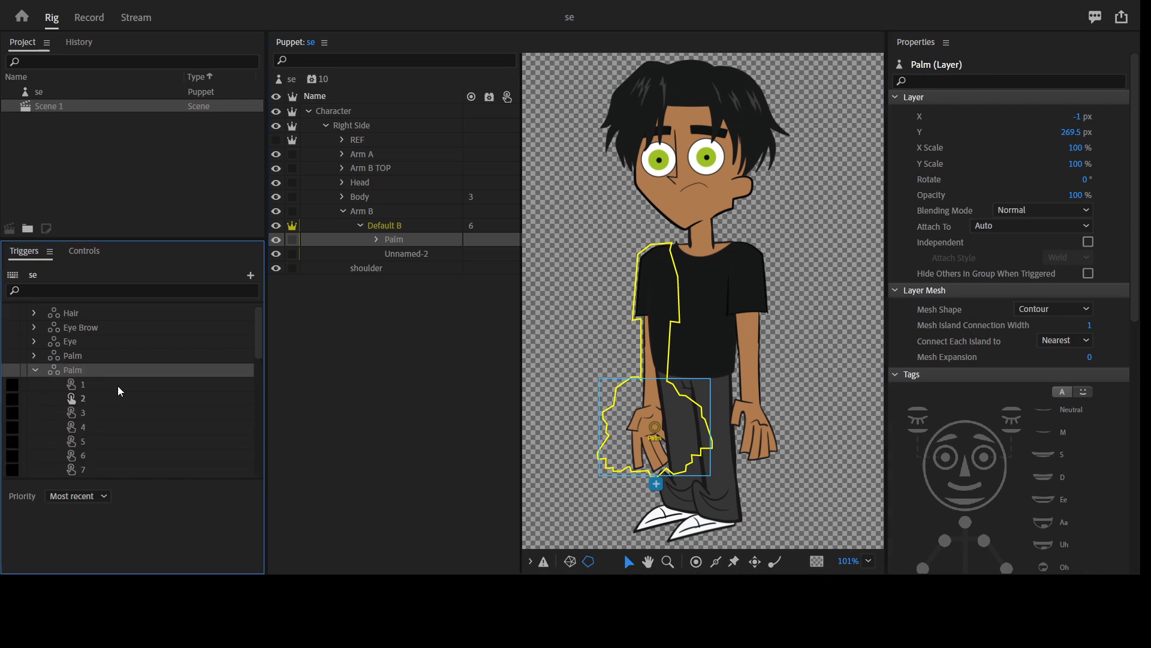
Rename the new swap set for Default B's palm as Palm B
{"action": "key", "text": "Return"}
{"action": "left_click", "coordinate": [105, 366]}
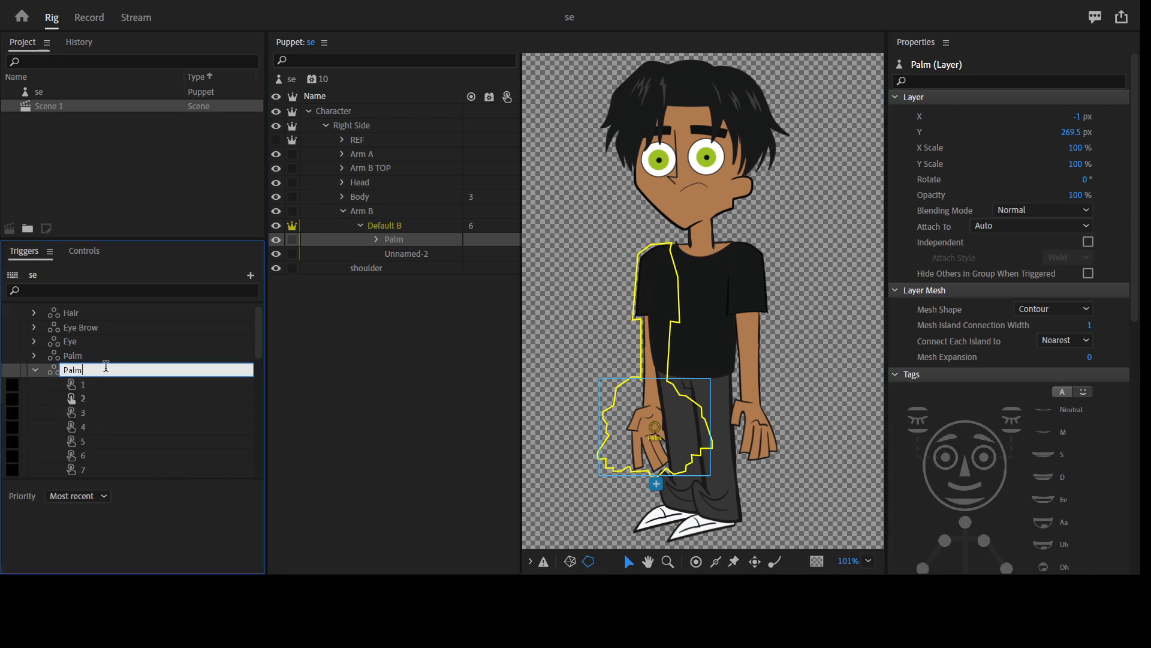
{"action": "type", "text": "B"}
{"action": "key", "text": "Return"}
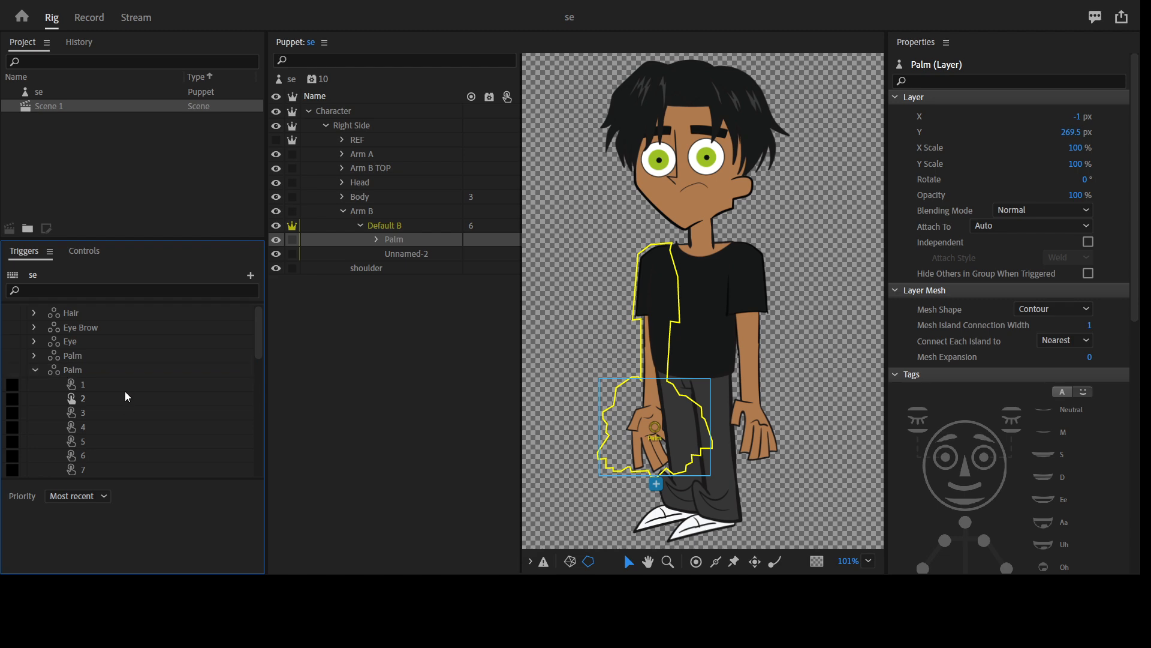
Enable Latch for all Palm B triggers from 1 through 34
{"action": "left_click", "coordinate": [122, 384]}
{"action": "scroll", "coordinate": [121, 411], "scroll_direction": "down", "scroll_amount": 9}
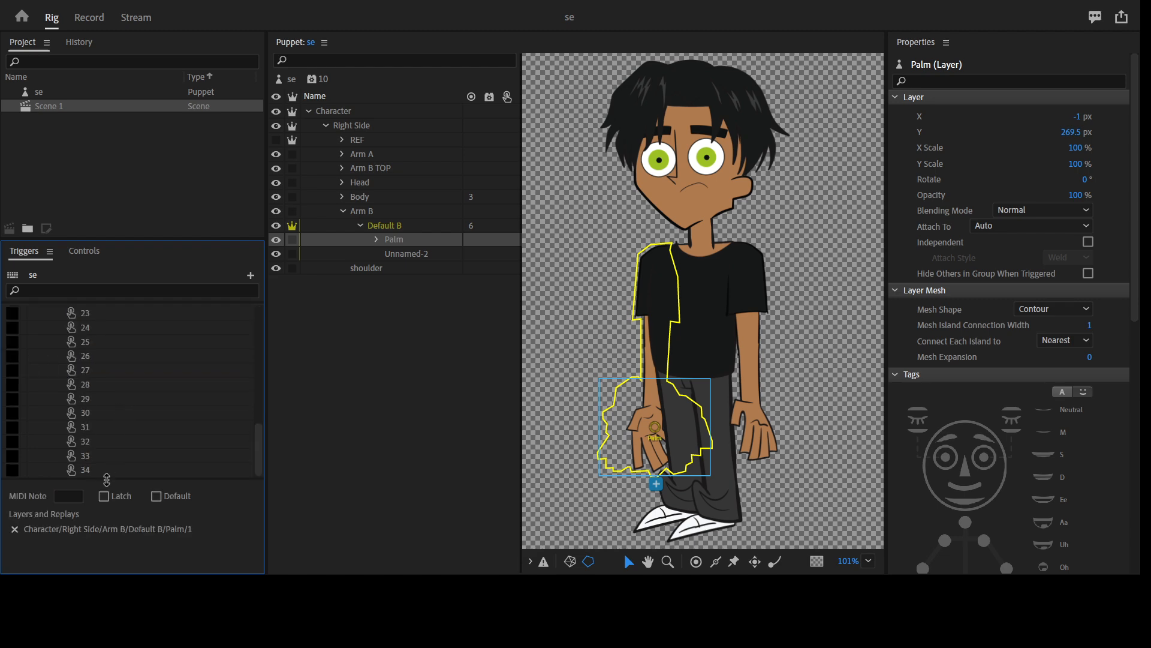
{"action": "left_click", "coordinate": [110, 470], "text": "shift"}
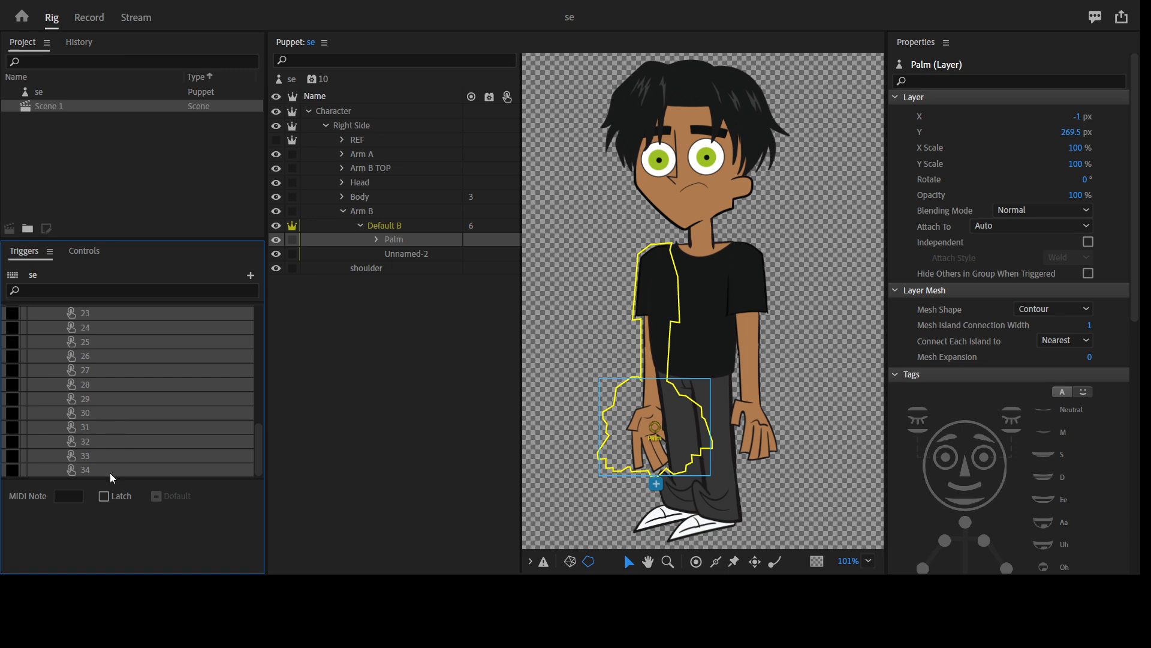
{"action": "left_click", "coordinate": [104, 495]}
{"action": "scroll", "coordinate": [162, 391], "scroll_direction": "up", "scroll_amount": 3}
{"action": "scroll", "coordinate": [162, 391], "scroll_direction": "up", "scroll_amount": 6}
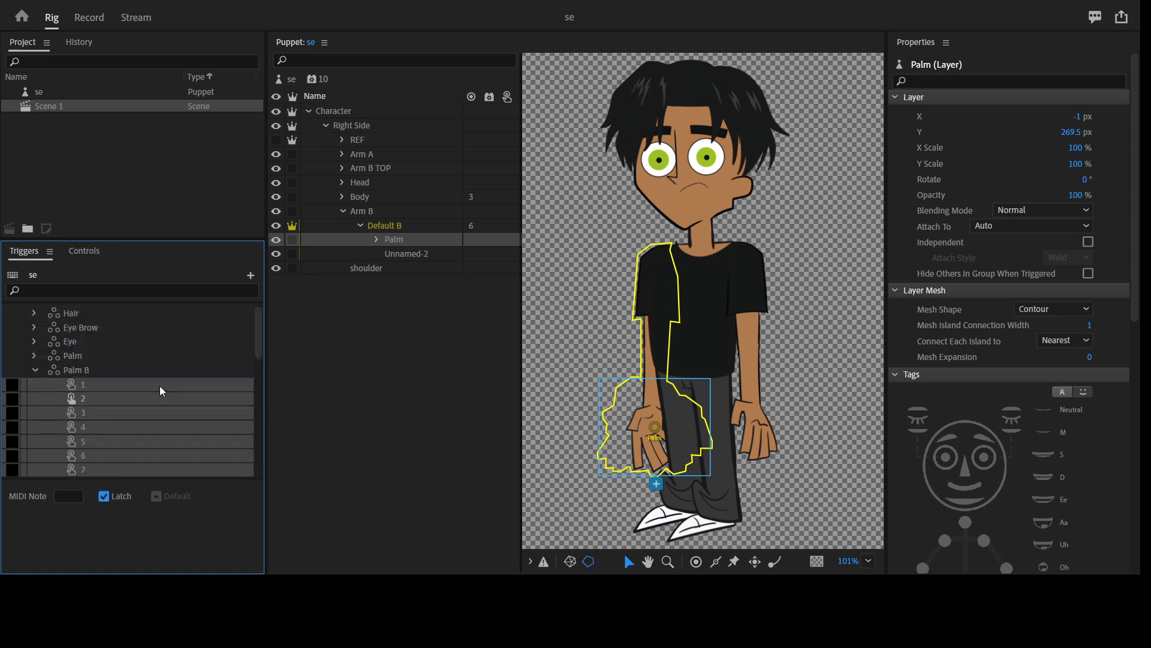
Assign the trigger keys A, S, D and F to Palm B triggers 1, 3, 4 and 5
{"action": "left_click", "coordinate": [16, 381]}
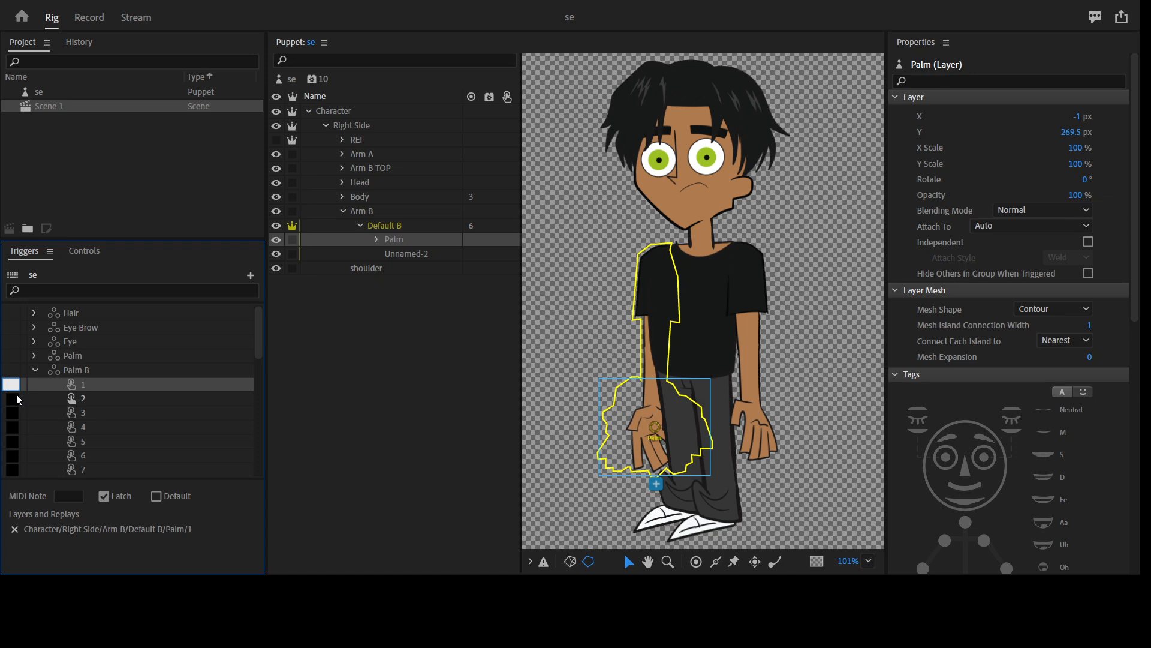
{"action": "key", "text": "a"}
{"action": "left_click", "coordinate": [13, 412]}
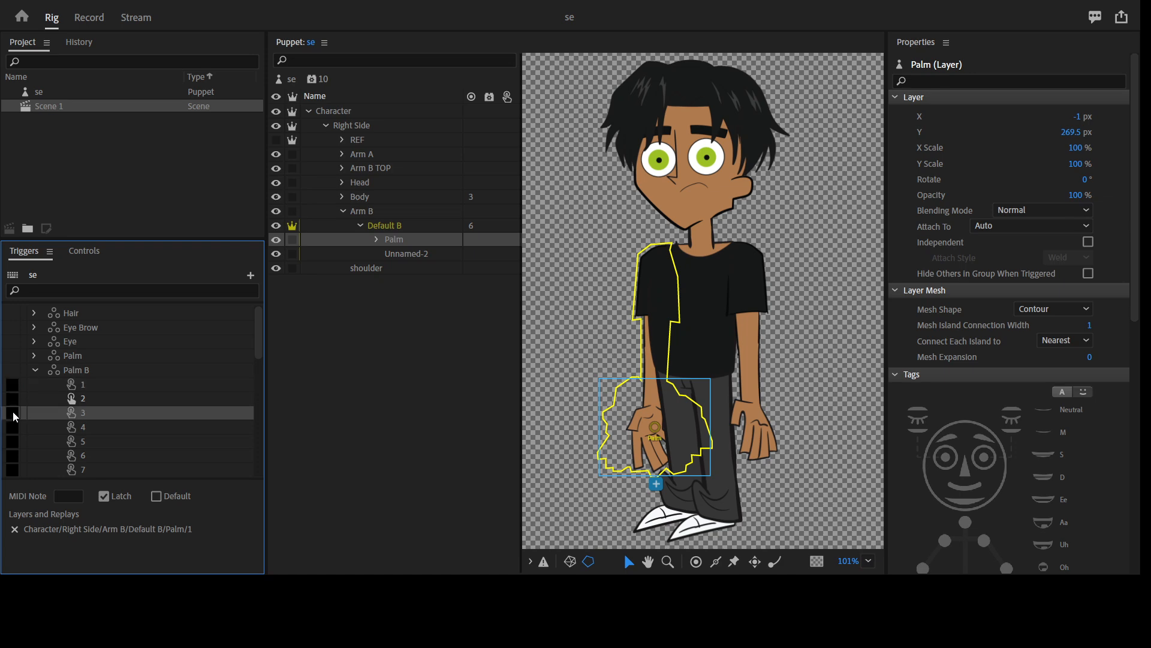
{"action": "left_click", "coordinate": [16, 415]}
{"action": "key", "text": "s"}
{"action": "left_click", "coordinate": [13, 426]}
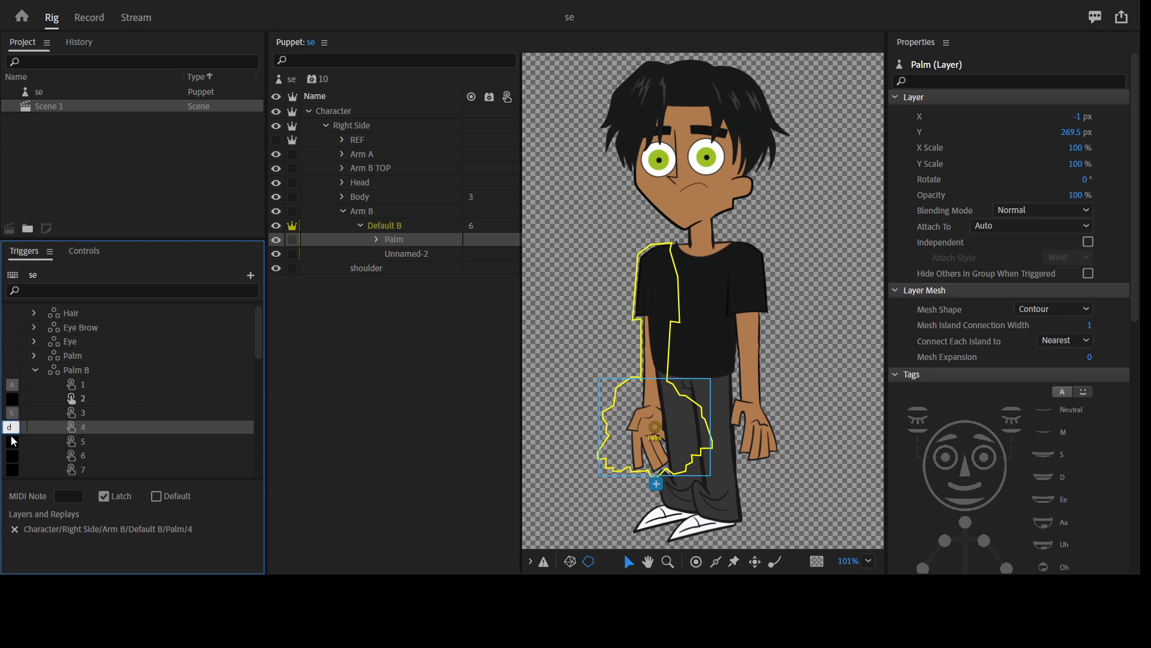
{"action": "type", "text": "d"}
{"action": "left_click", "coordinate": [12, 441]}
{"action": "left_click", "coordinate": [15, 439]}
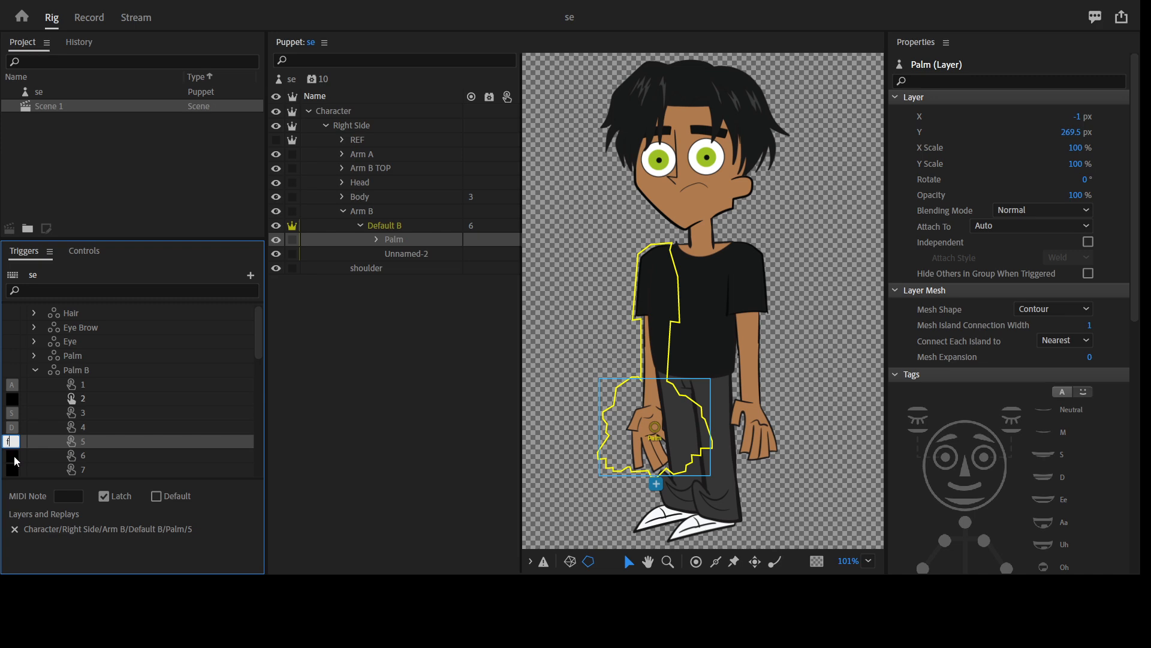
Assign the trigger keys G, H and J to Palm B triggers 6, 7 and 8
{"action": "left_click", "coordinate": [14, 460]}
{"action": "left_click", "coordinate": [13, 456]}
{"action": "type", "text": "g"}
{"action": "left_click", "coordinate": [13, 473]}
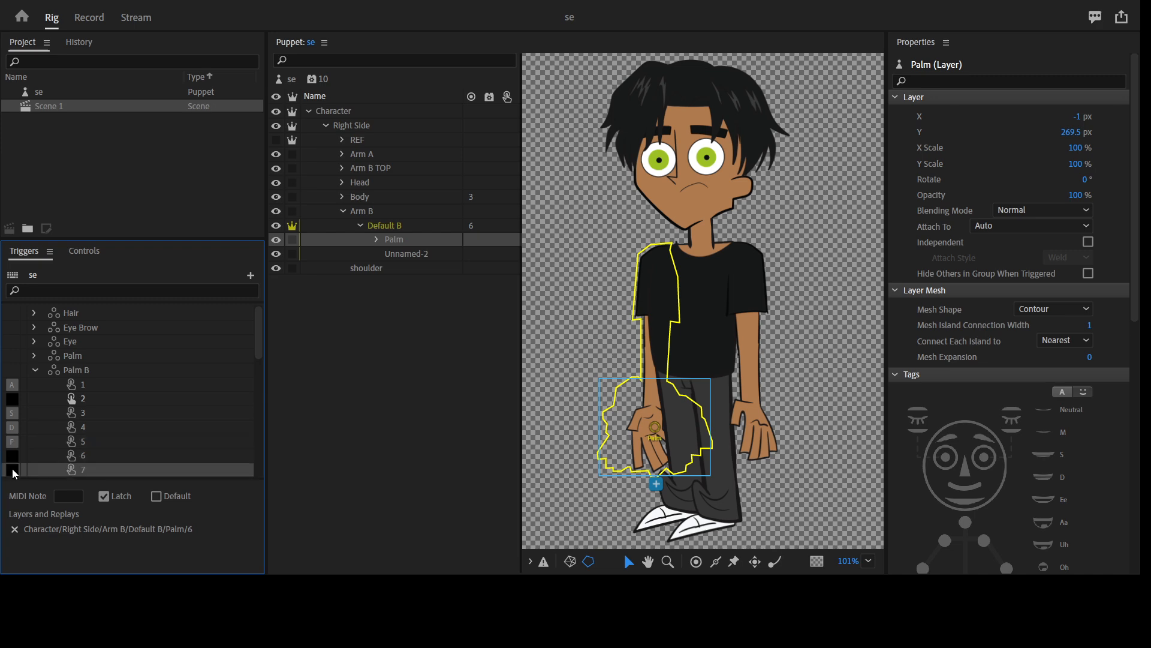
{"action": "left_click", "coordinate": [13, 470]}
{"action": "left_click", "coordinate": [116, 470]}
{"action": "scroll", "coordinate": [134, 432], "scroll_direction": "down", "scroll_amount": 3}
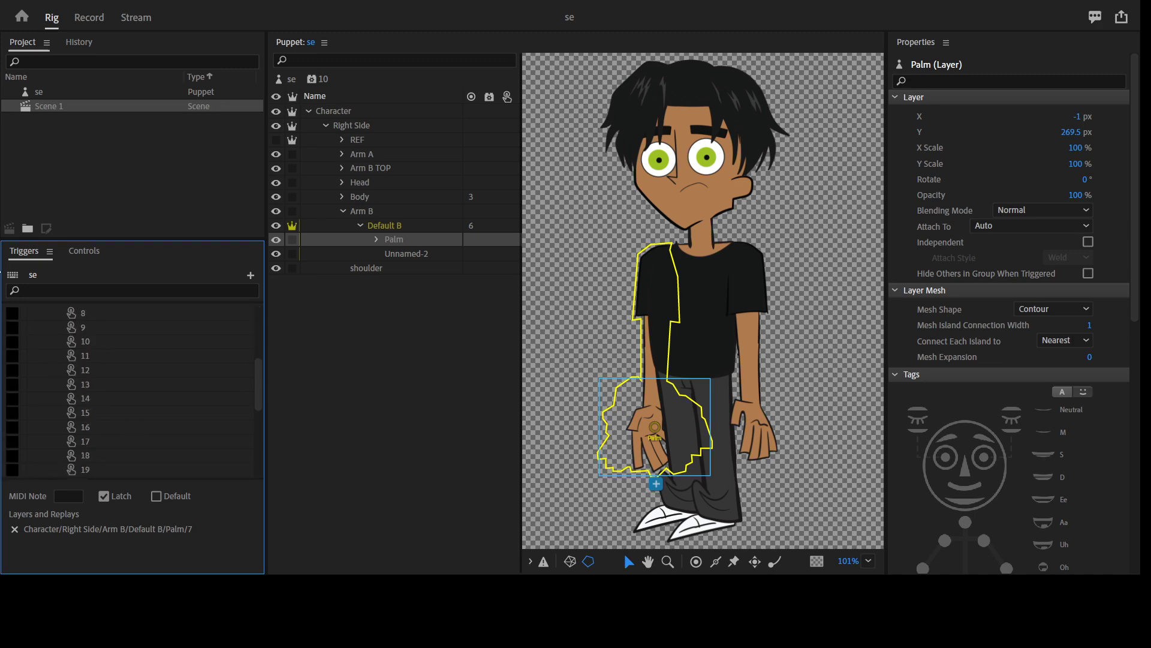
{"action": "left_click", "coordinate": [10, 356]}
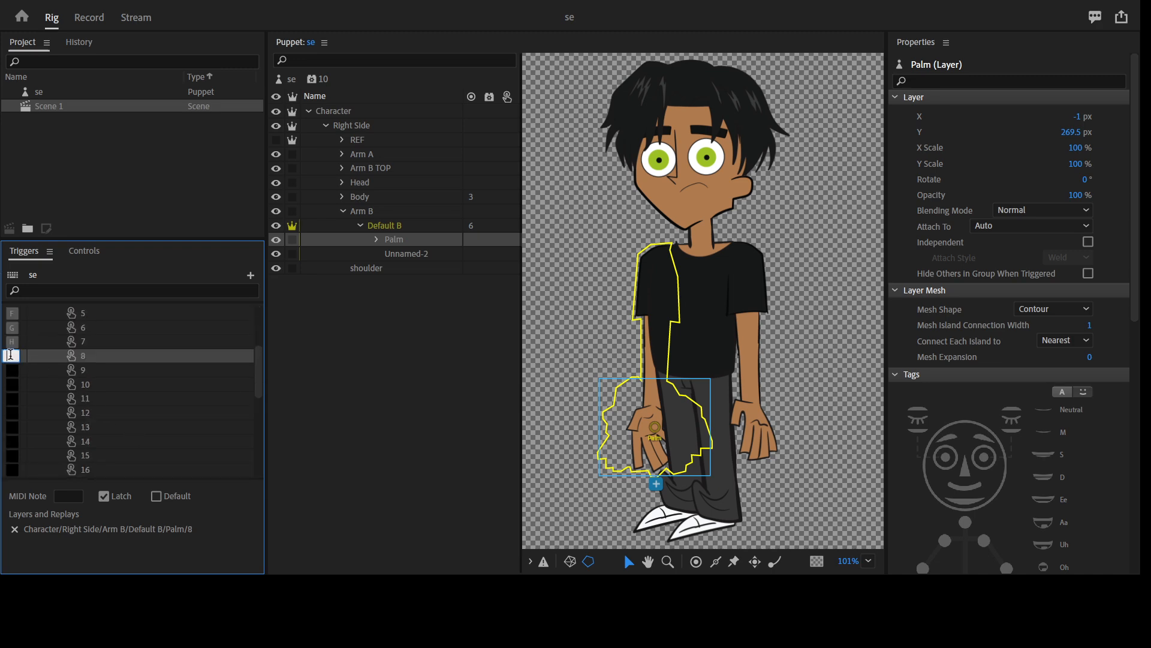
{"action": "type", "text": "j"}
Assign K, L and a punctuation key to Palm B triggers 9, 10 and 11, and collapse the Palm B swap set
{"action": "left_click", "coordinate": [21, 372]}
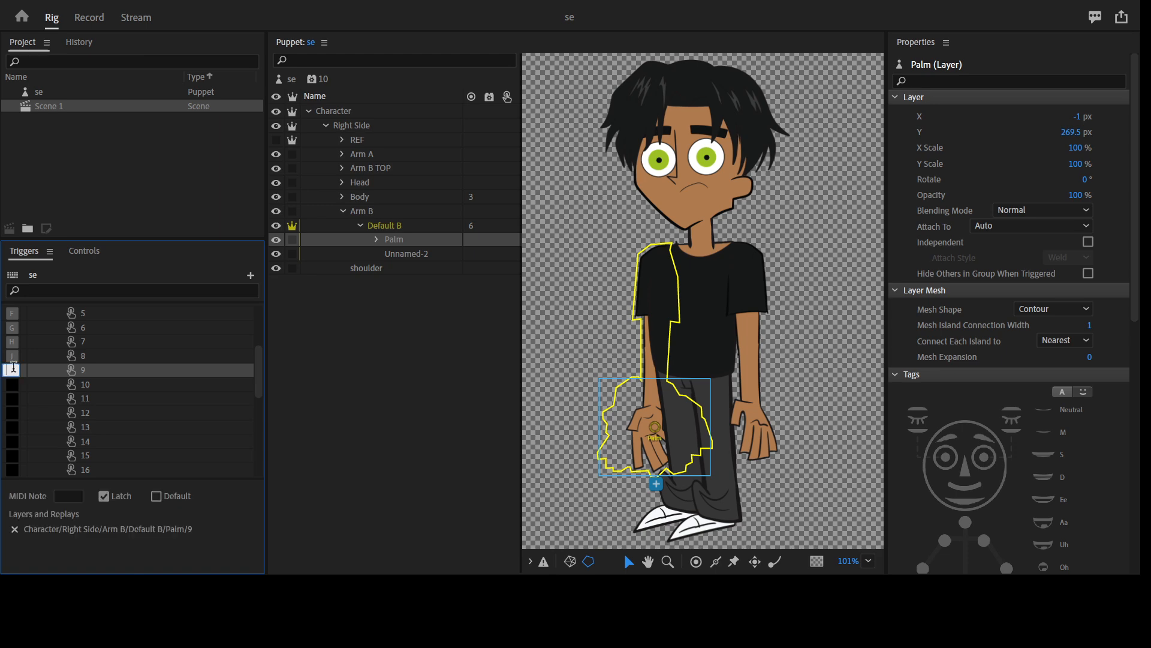
{"action": "left_click", "coordinate": [16, 388]}
{"action": "type", "text": "k"}
{"action": "left_click", "coordinate": [17, 389]}
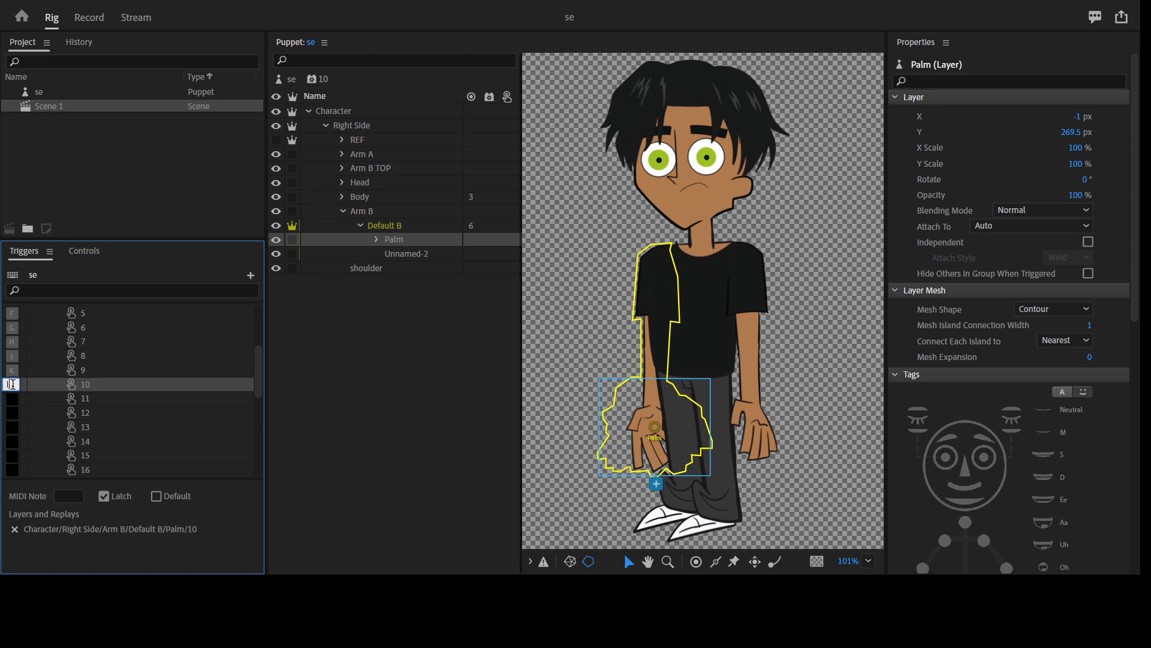
{"action": "type", "text": "l"}
{"action": "left_click", "coordinate": [14, 400]}
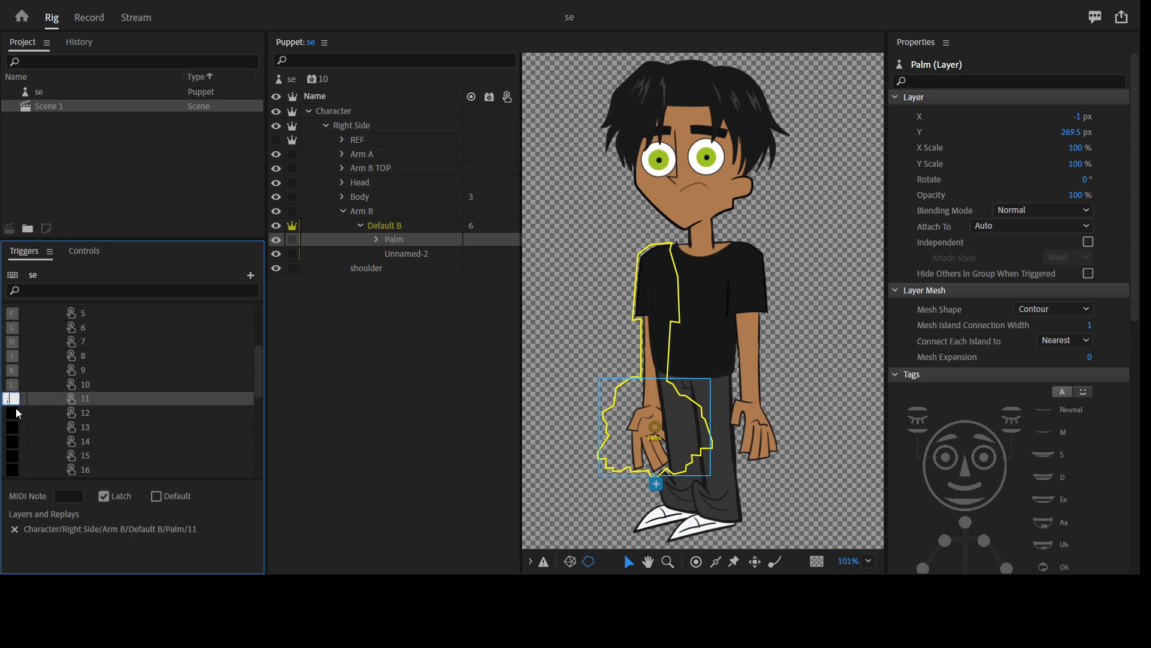
{"action": "left_click", "coordinate": [118, 402]}
{"action": "scroll", "coordinate": [150, 423], "scroll_direction": "up", "scroll_amount": 3}
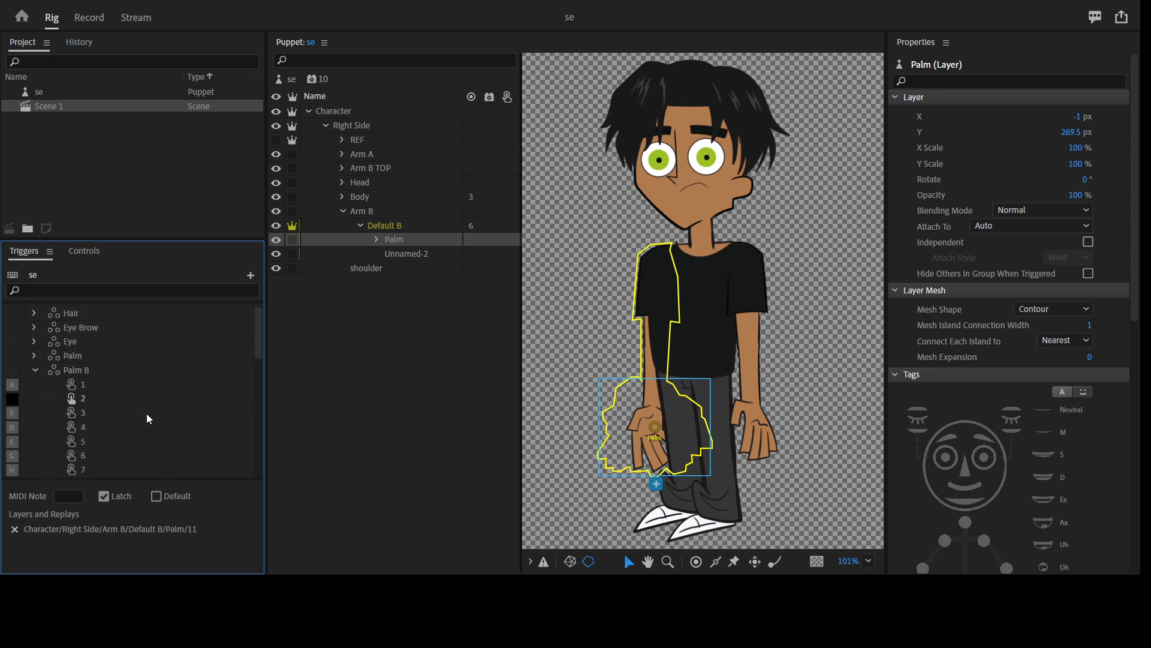
{"action": "left_click", "coordinate": [35, 370]}
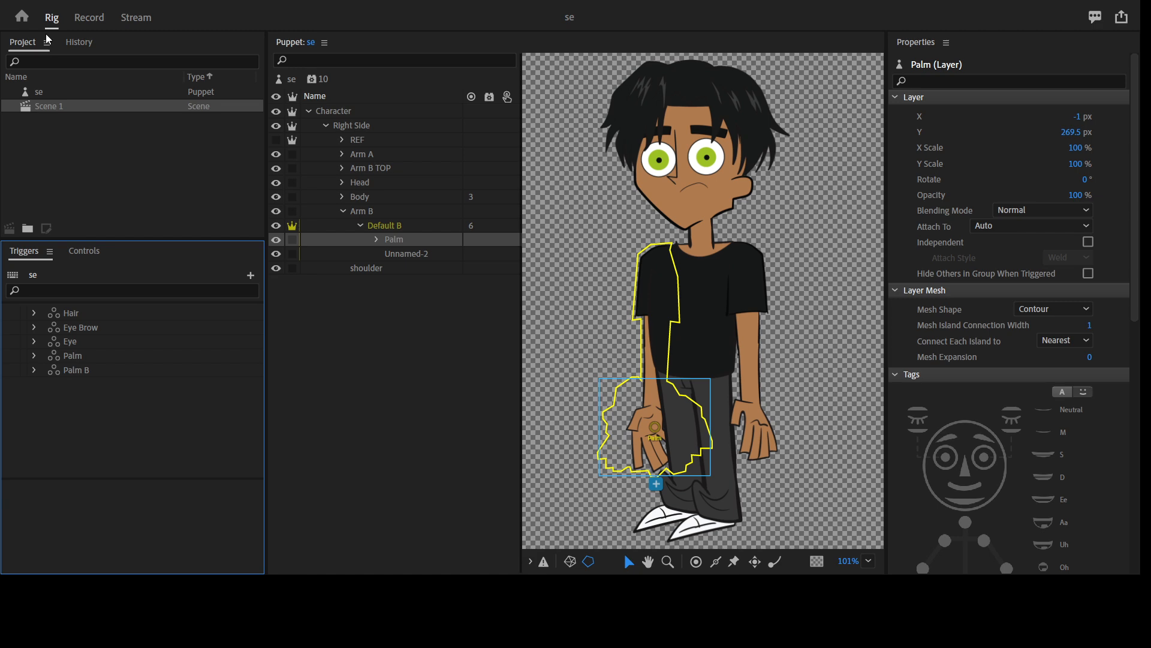
Show Scene 1 for recording in a maximized view and test both arms, bending one across the torso and lifting the other outward
{"action": "left_click", "coordinate": [102, 17]}
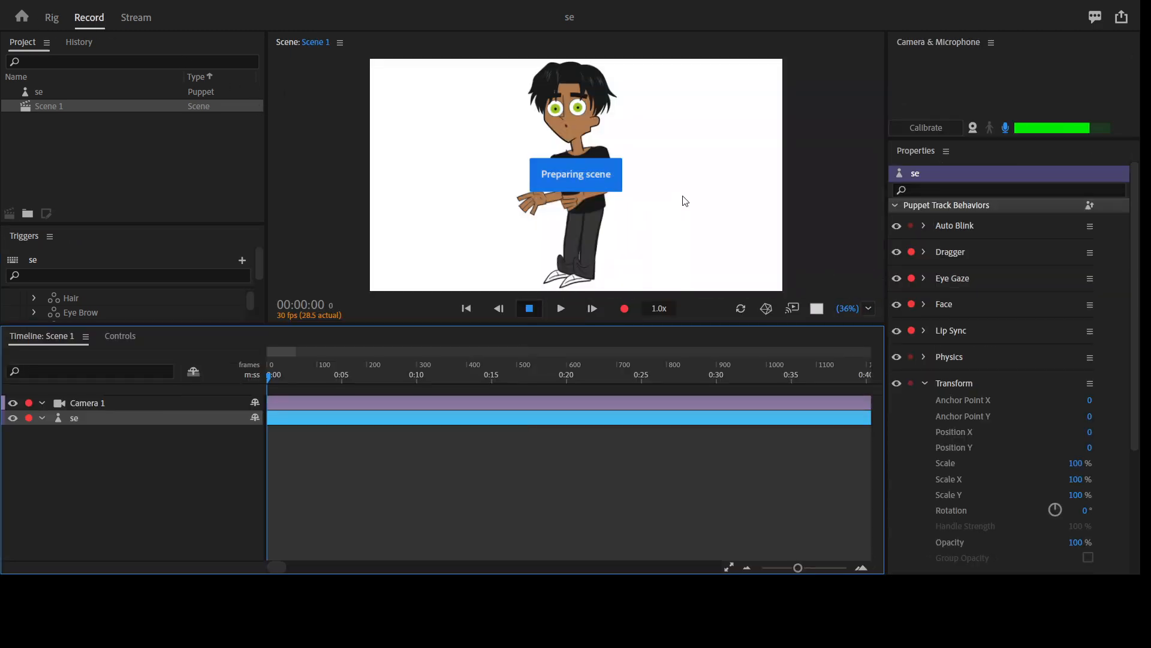
{"action": "left_click", "coordinate": [737, 150]}
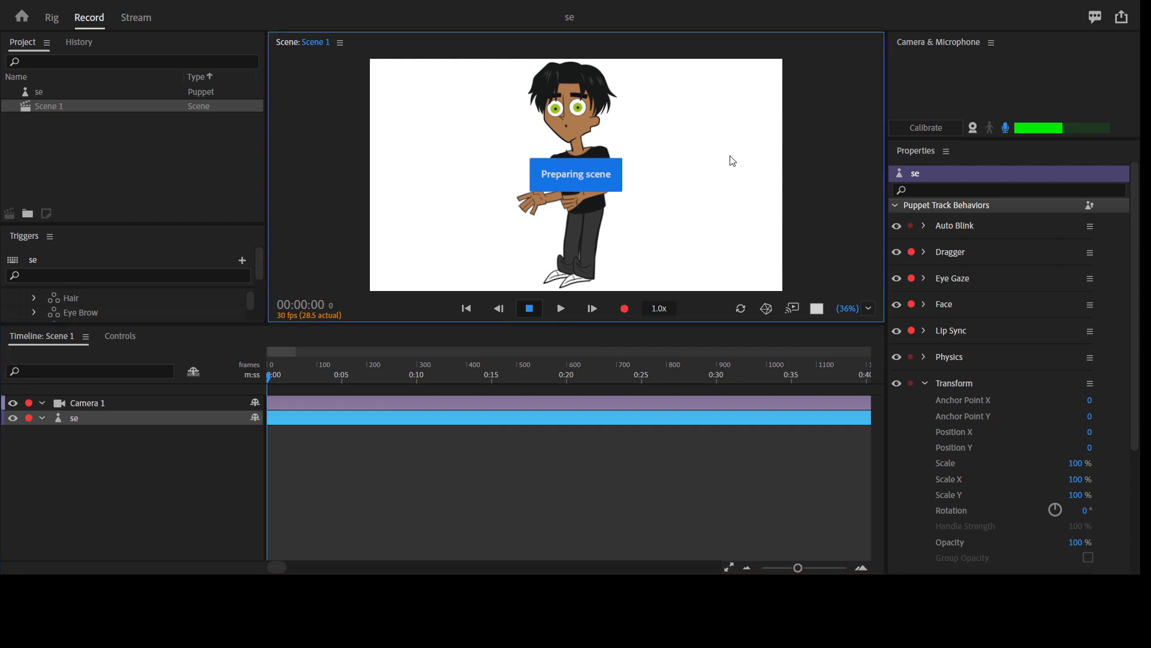
{"action": "key", "text": "grave"}
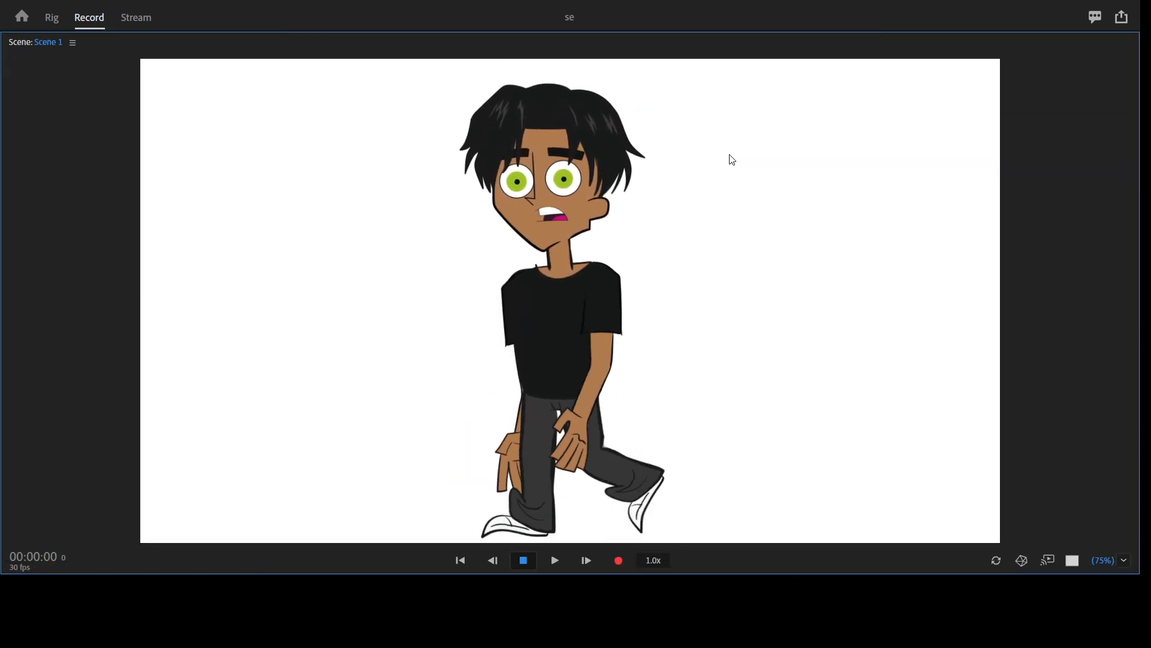
{"action": "left_click_drag", "start_coordinate": [631, 427], "coordinate": [528, 320]}
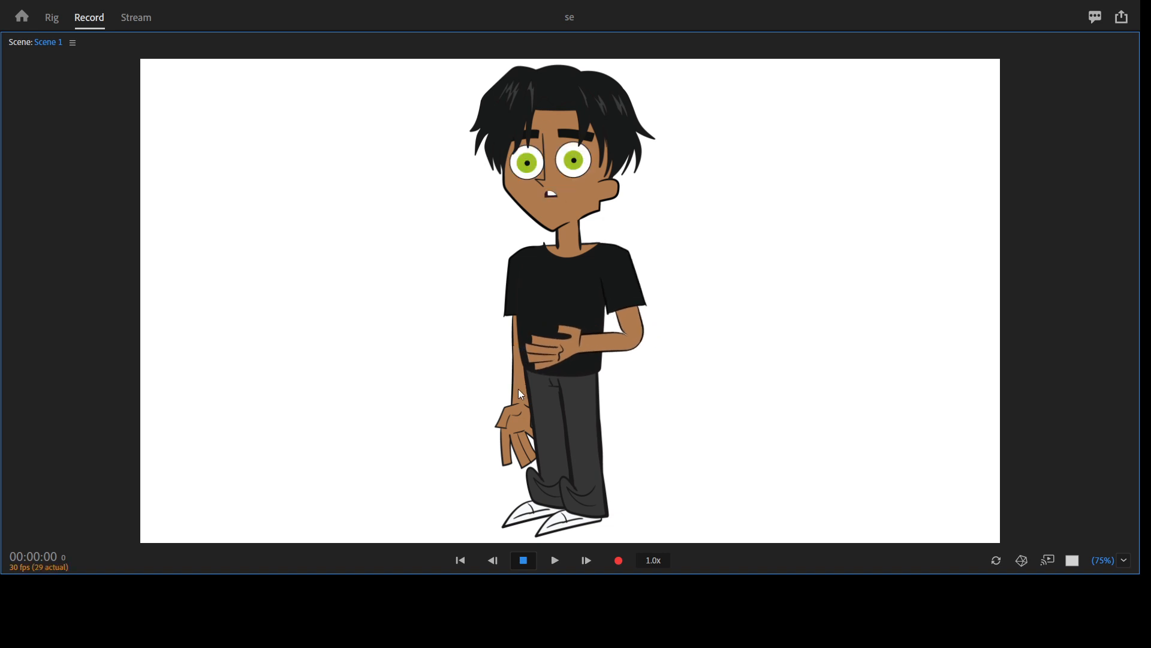
{"action": "left_click_drag", "start_coordinate": [522, 442], "coordinate": [477, 370]}
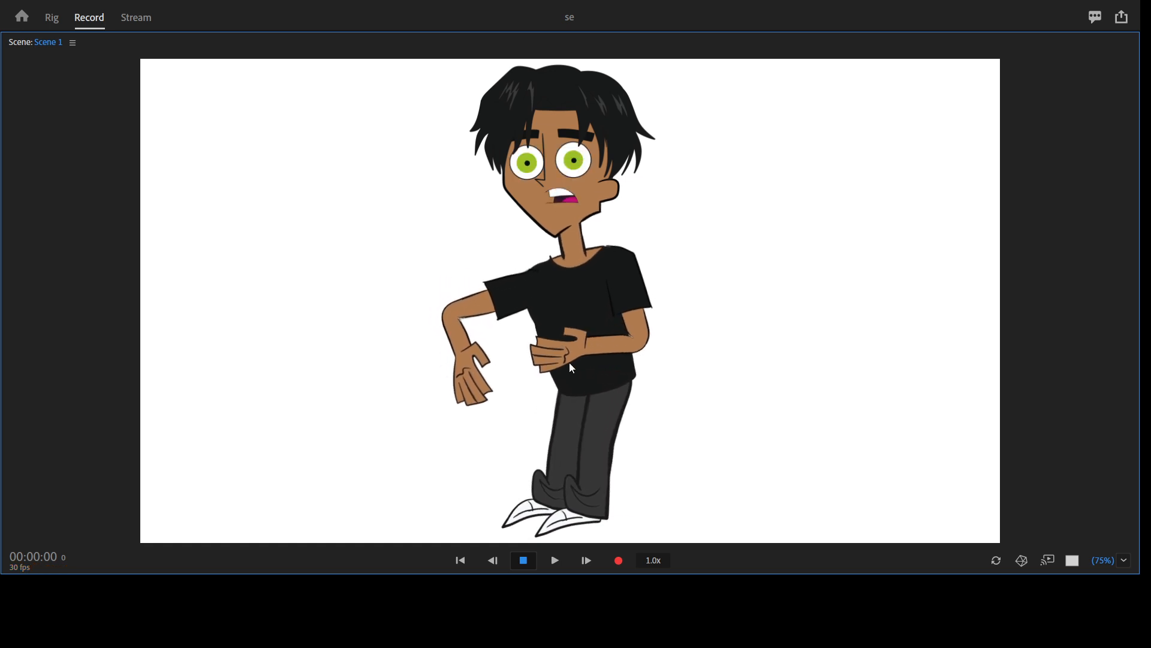
Test the front arm by moving its hand to the hip, out to the side, up beside the head and back to the hip
{"action": "left_click_drag", "start_coordinate": [527, 357], "coordinate": [609, 392]}
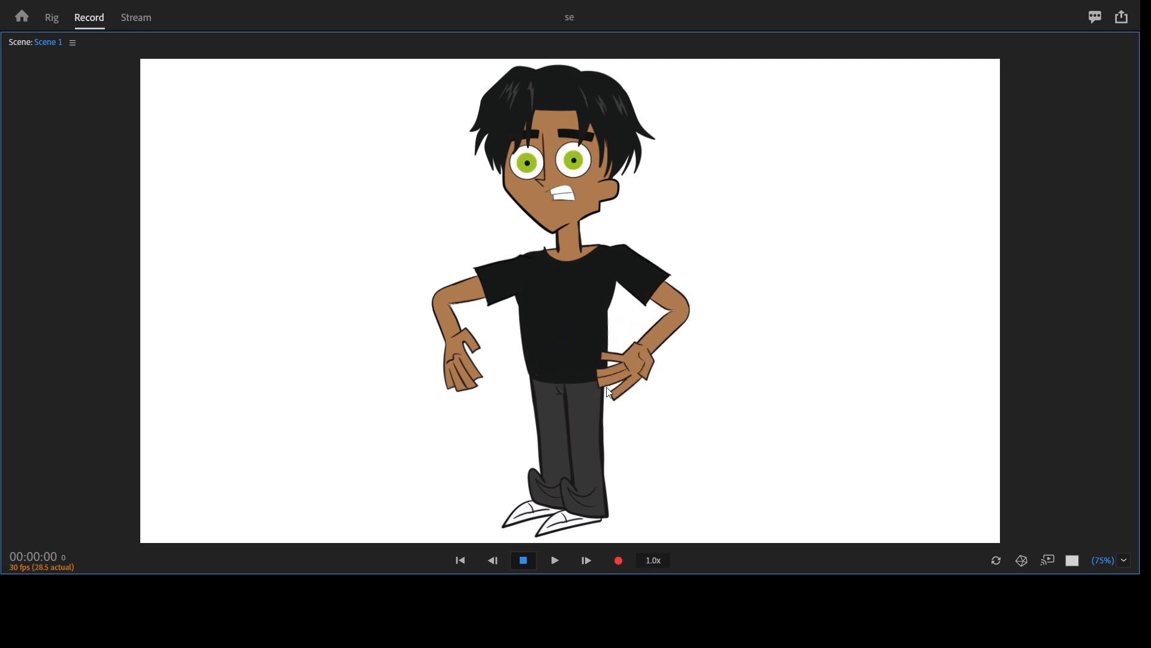
{"action": "left_click_drag", "start_coordinate": [610, 393], "coordinate": [719, 429]}
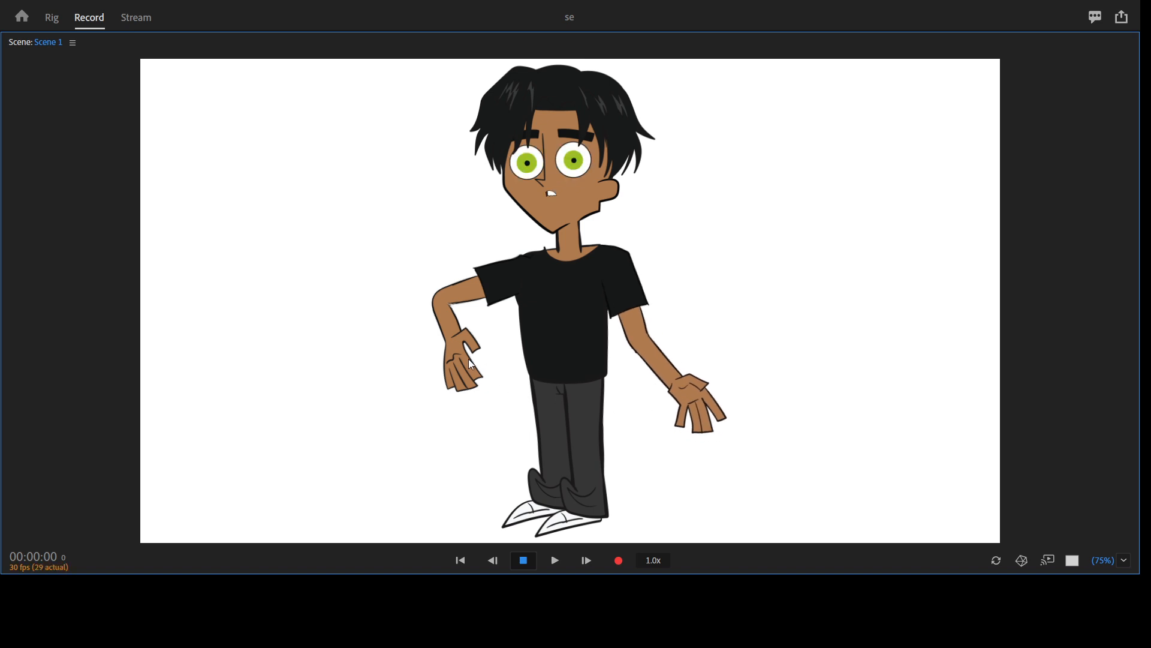
{"action": "left_click_drag", "start_coordinate": [672, 376], "coordinate": [699, 179]}
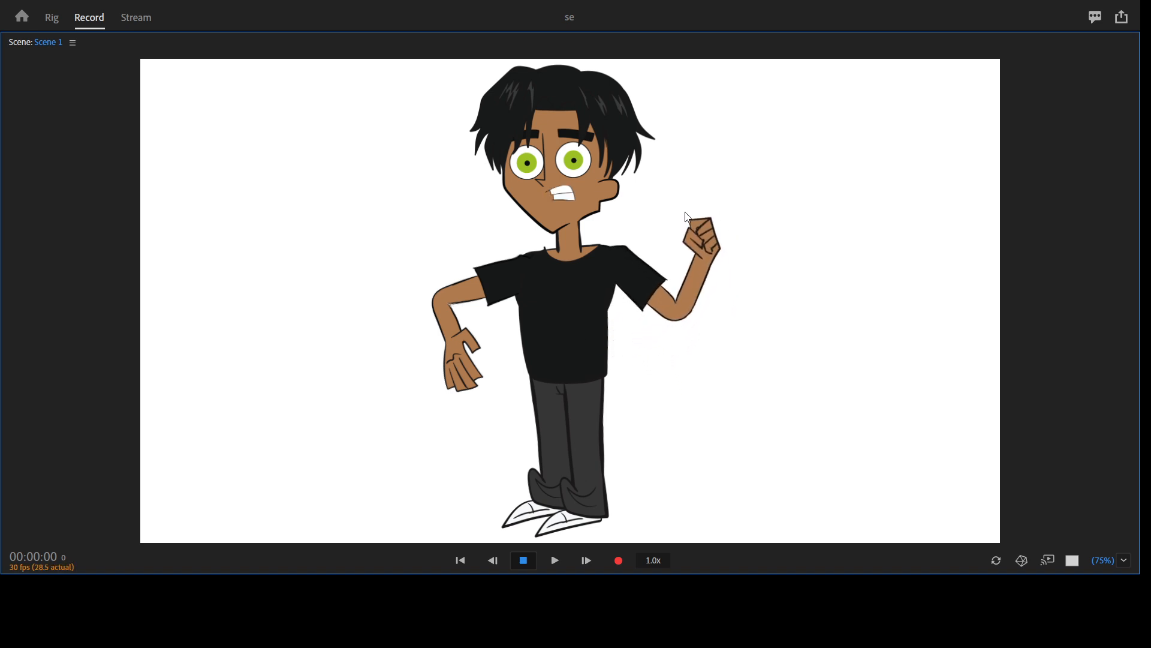
{"action": "left_click_drag", "start_coordinate": [692, 224], "coordinate": [618, 357]}
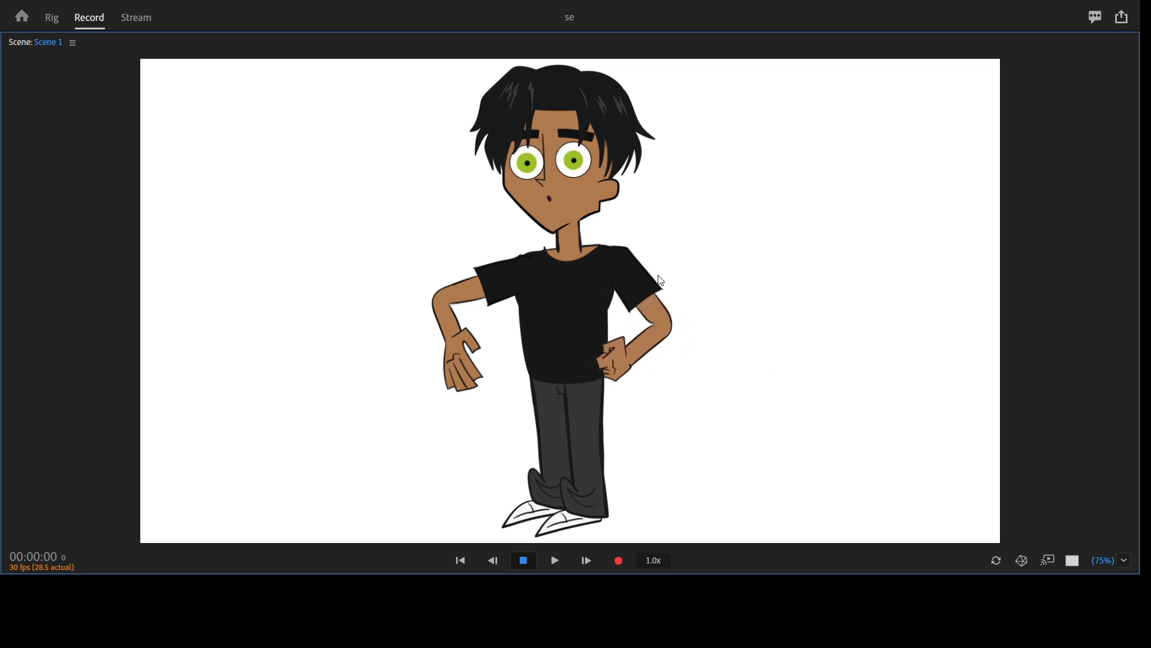
Move the front arm out to the side and test swapping its palm with the poses assigned to 2 and 3
{"action": "left_click_drag", "start_coordinate": [667, 324], "coordinate": [730, 344]}
{"action": "key", "text": "2"}
{"action": "key", "text": "3"}
{"action": "left_click_drag", "start_coordinate": [638, 330], "coordinate": [680, 358]}
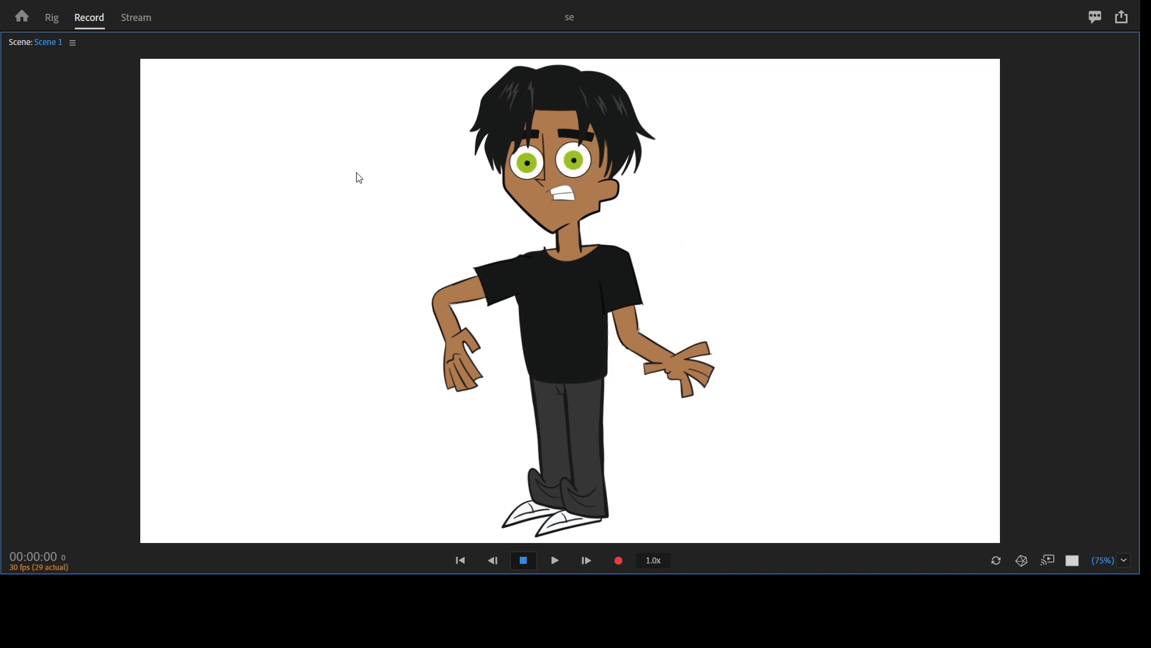
Return to rigging the puppet, collapse the Arm B group and expand the Body group to examine its leg layers
{"action": "left_click", "coordinate": [52, 17]}
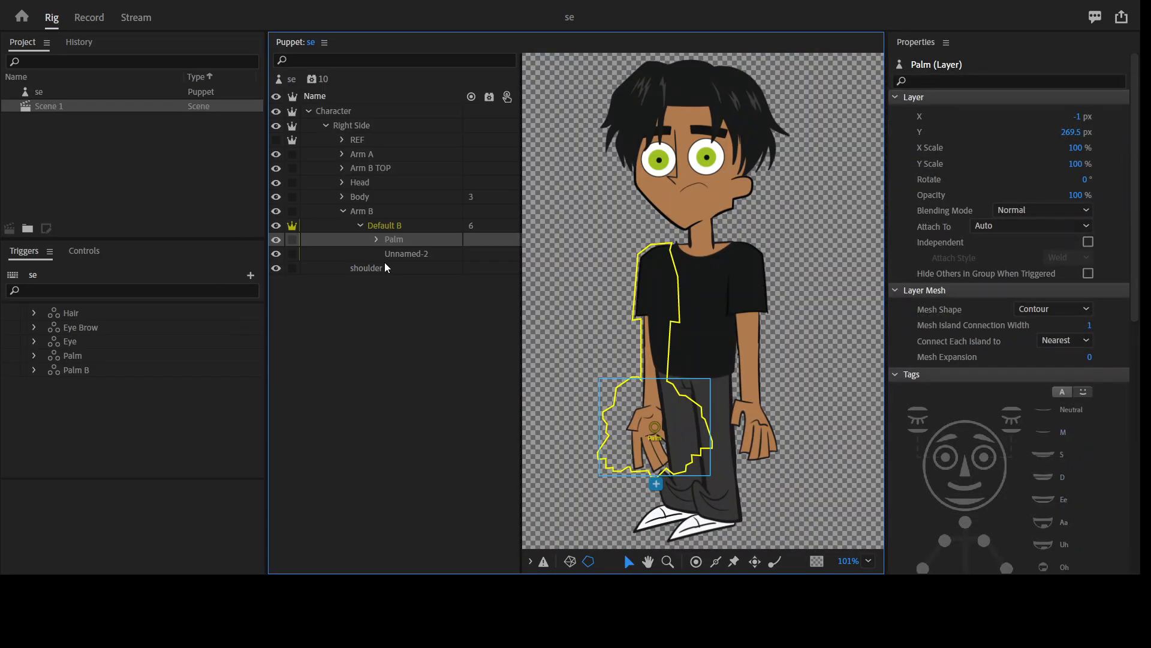
{"action": "left_click", "coordinate": [344, 211]}
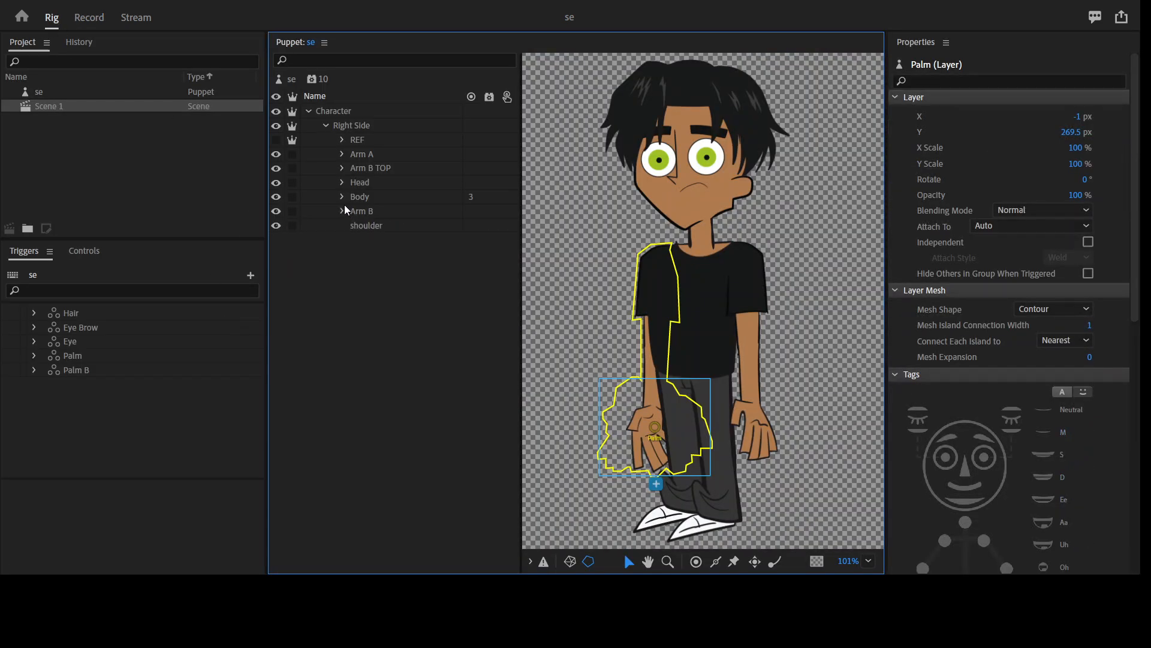
{"action": "left_click", "coordinate": [342, 168]}
{"action": "left_click", "coordinate": [343, 169]}
{"action": "left_click", "coordinate": [343, 197]}
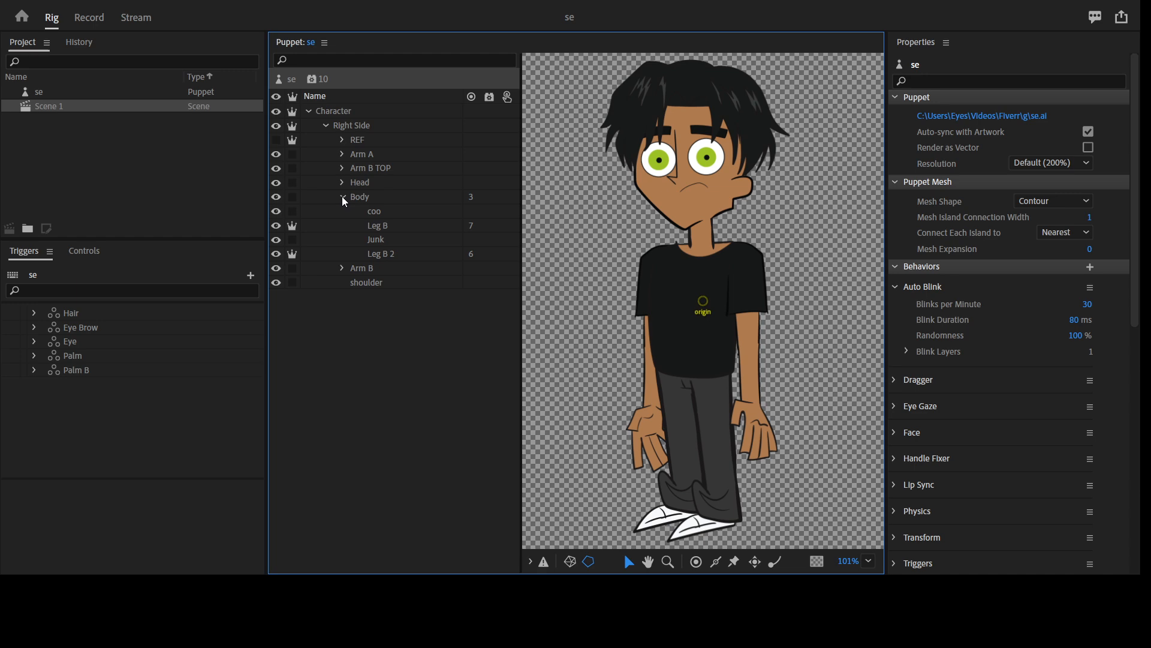
Preview the puppet in Scene 1 with the scene view maximized and restore the full recording workspace
{"action": "left_click", "coordinate": [89, 18]}
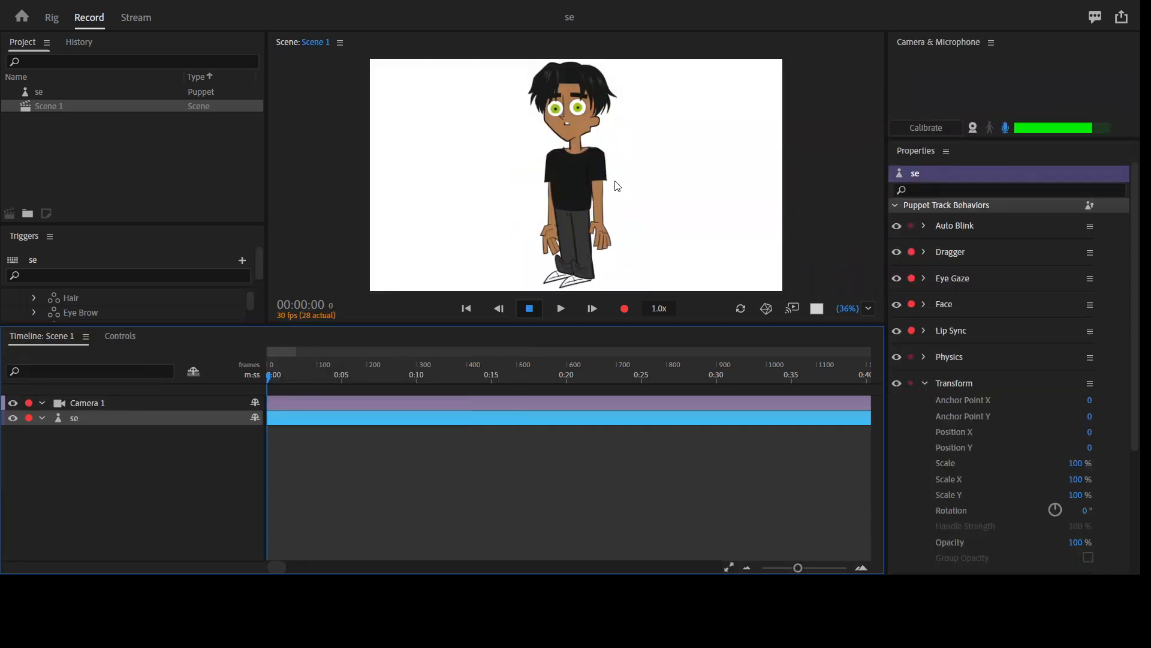
{"action": "key", "text": "grave"}
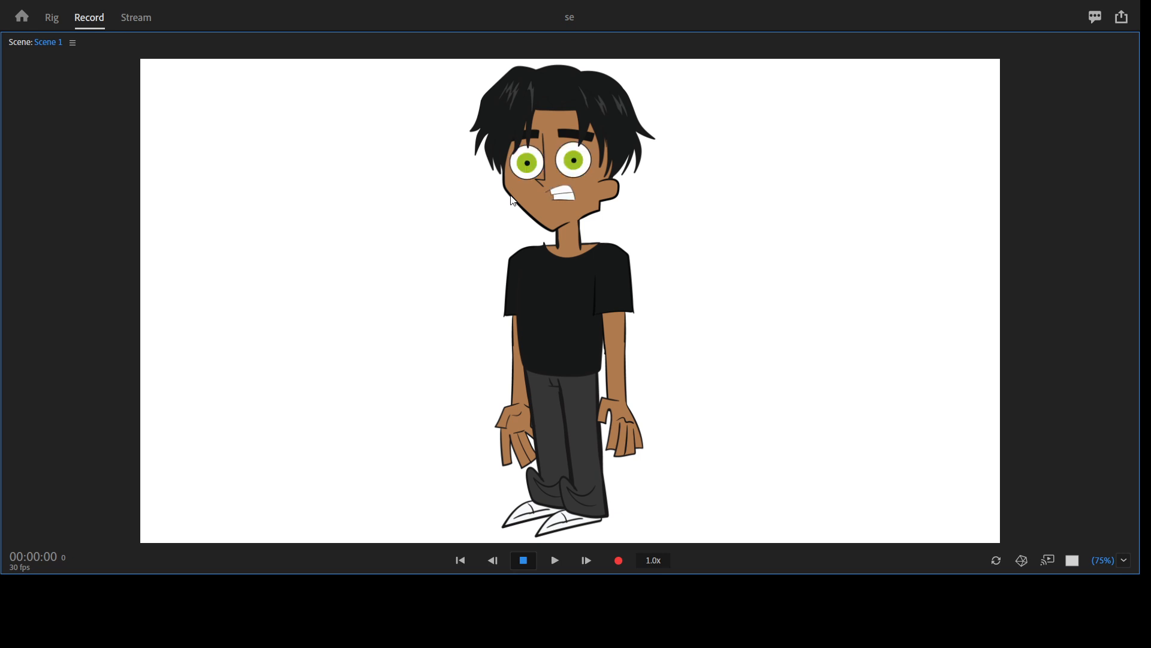
{"action": "key", "text": "grave"}
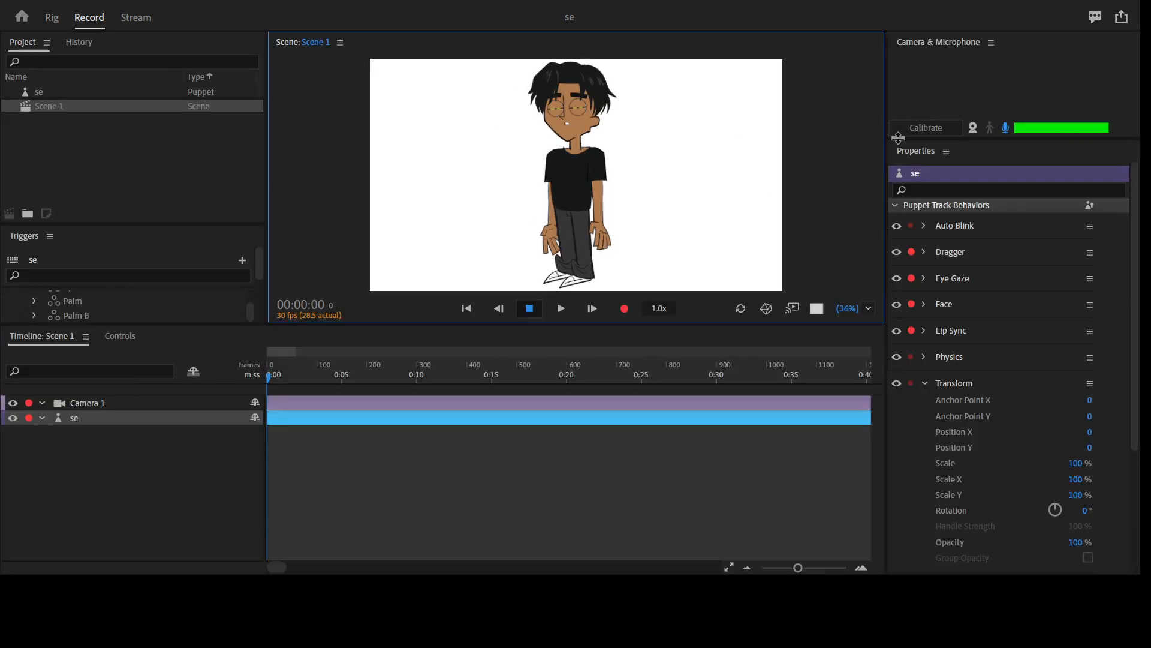